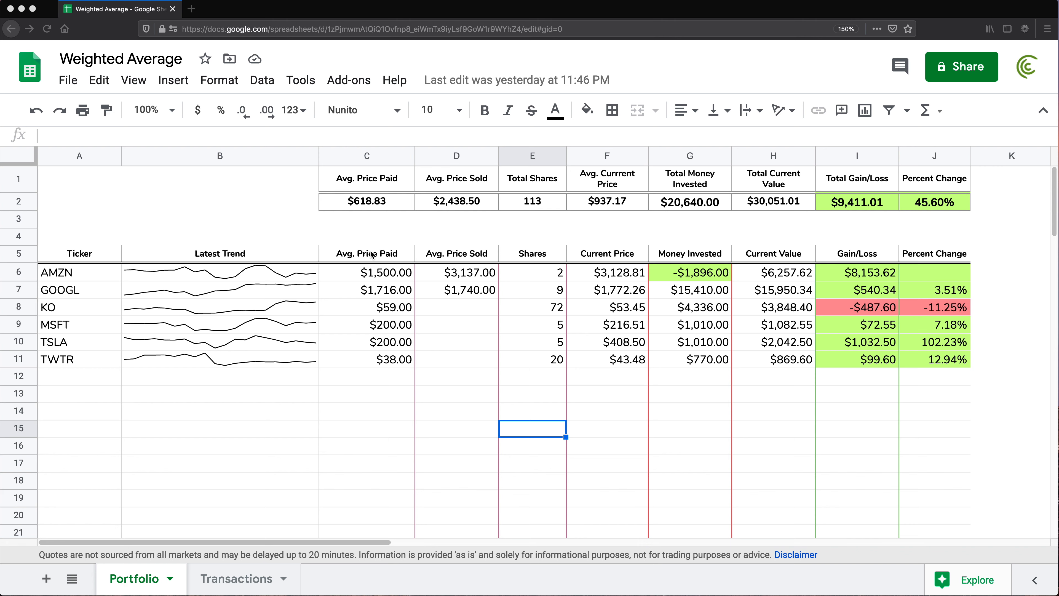
Check AMZN's Avg. Price Paid formula in the Portfolio sheet, and open the Transactions sheet to review its prices.
{"action": "left_click", "coordinate": [367, 275]}
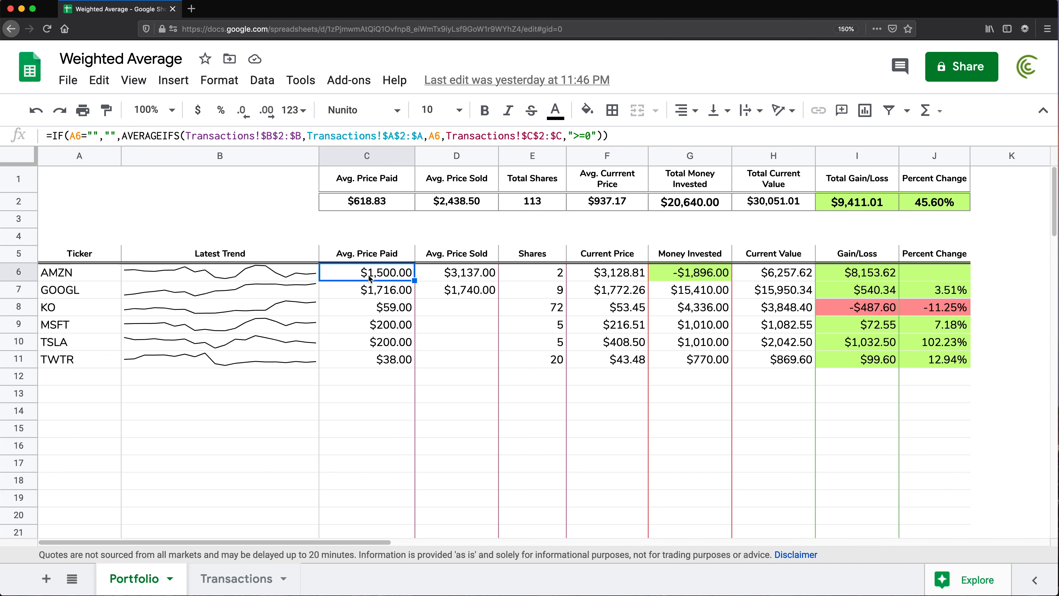
{"action": "left_click", "coordinate": [245, 582]}
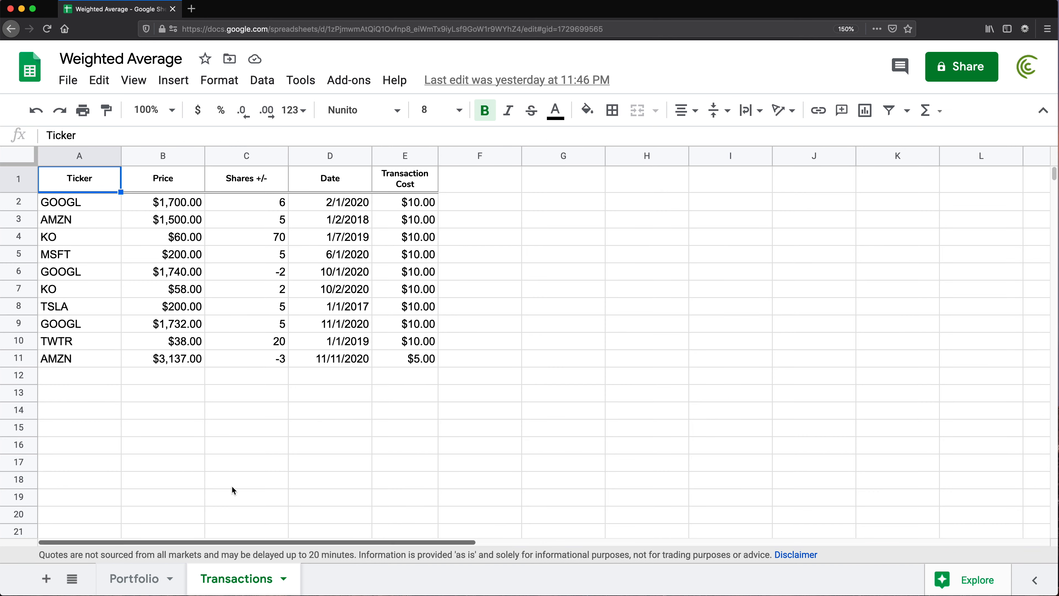
{"action": "left_click_drag", "start_coordinate": [178, 206], "coordinate": [183, 358]}
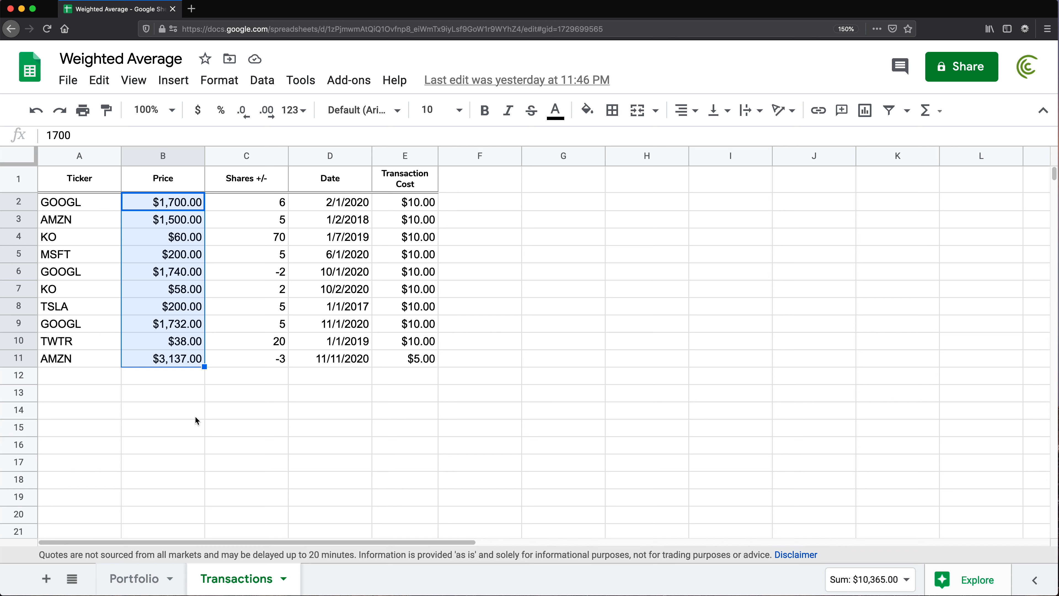
Calculate the plain average of all transaction prices in B15 with =AVERAGE(B2:B11).
{"action": "left_click", "coordinate": [189, 421]}
{"action": "type", "text": "="}
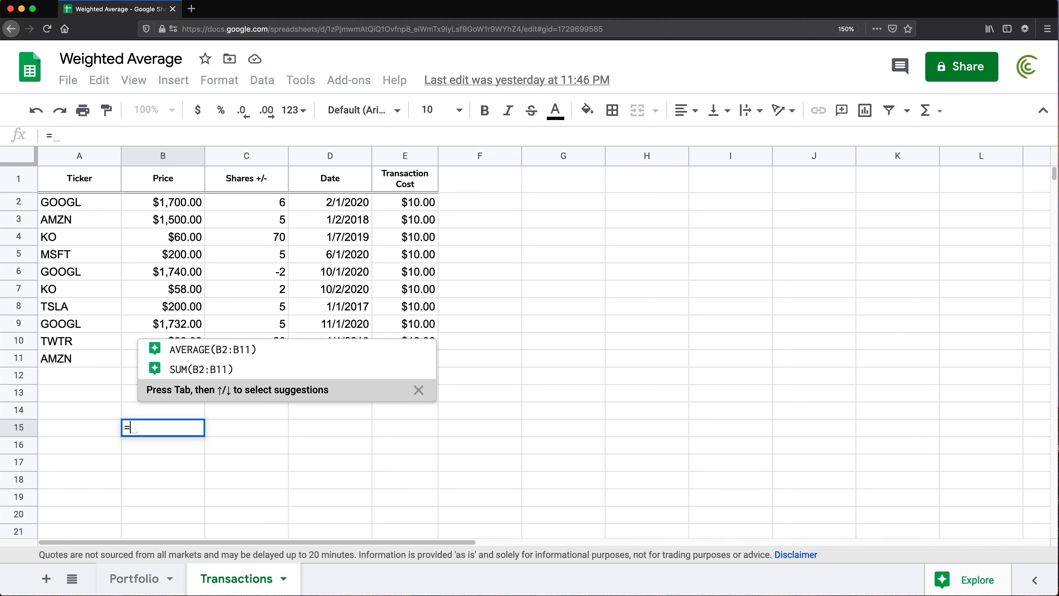
{"action": "type", "text": "AVERAGE("}
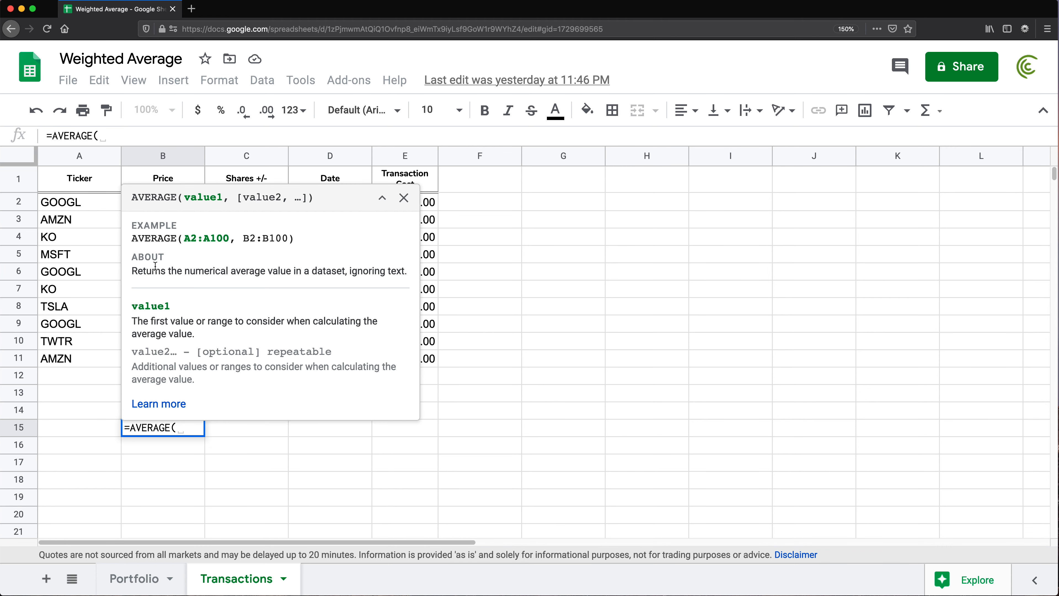
{"action": "left_click", "coordinate": [382, 198]}
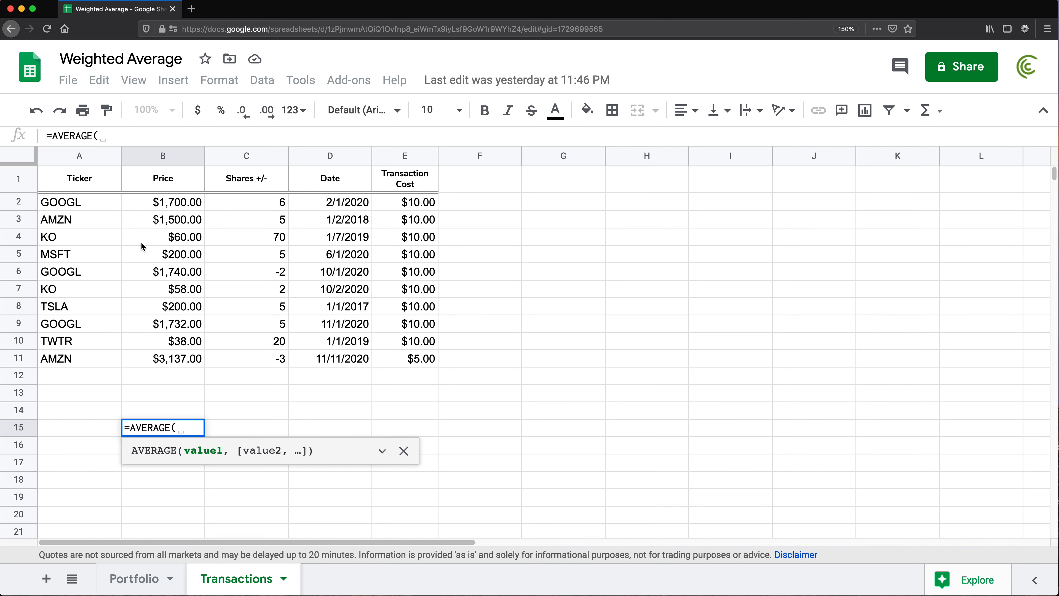
{"action": "left_click_drag", "start_coordinate": [175, 205], "coordinate": [181, 361]}
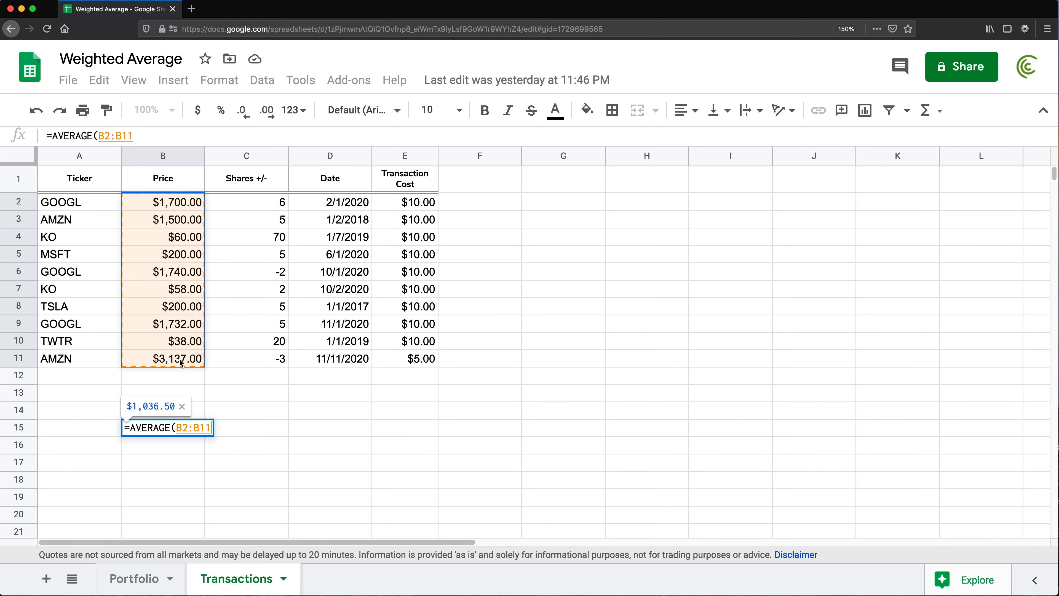
{"action": "type", "text": ")"}
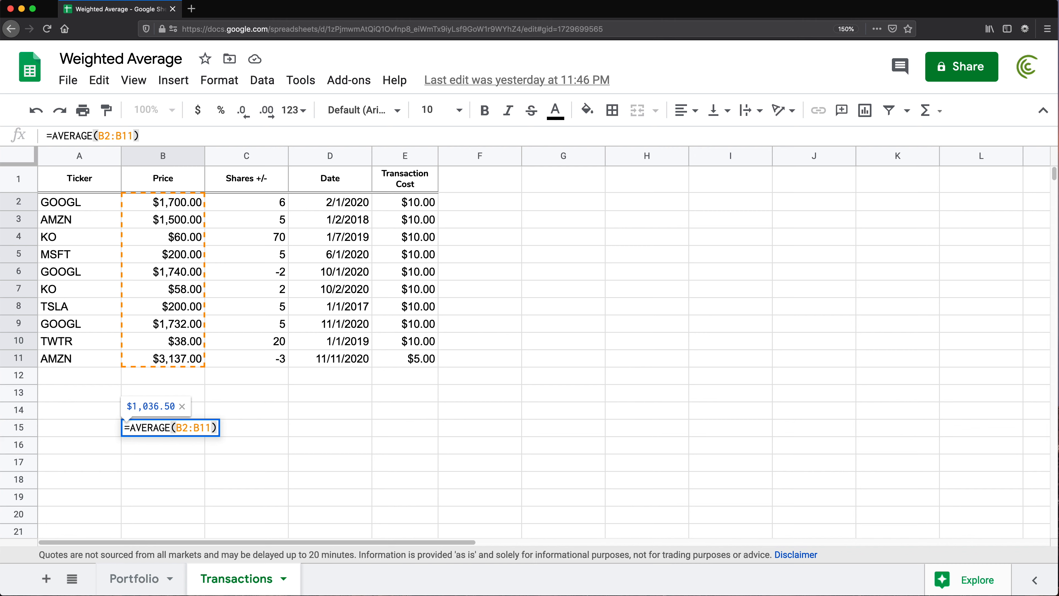
{"action": "key", "text": "Return"}
{"action": "left_click", "coordinate": [189, 430]}
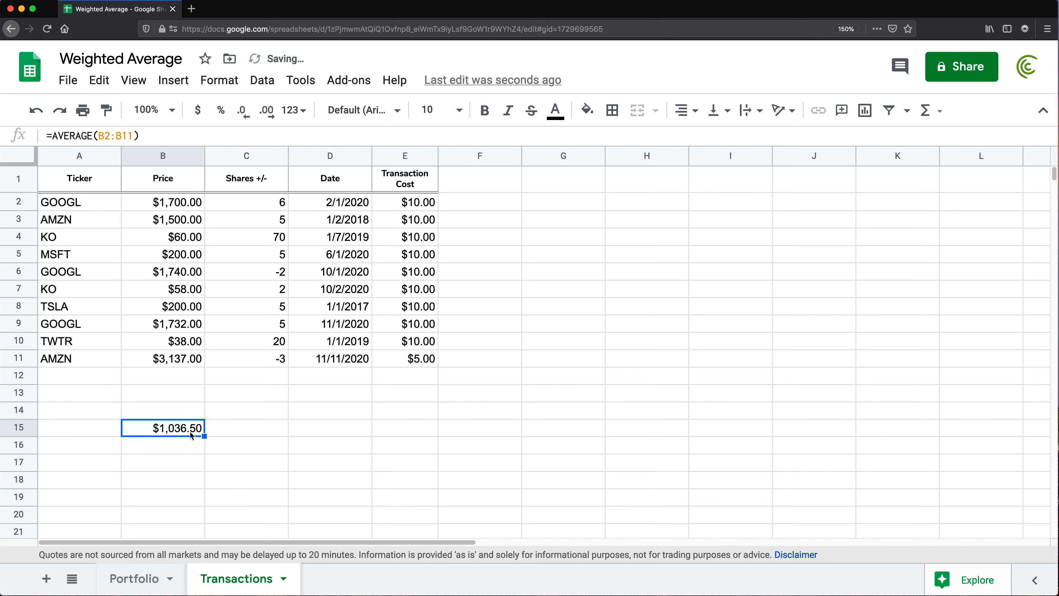
Edit the average formula in B15 so it covers only the first two prices, B2 and B3.
{"action": "double_click", "coordinate": [189, 431]}
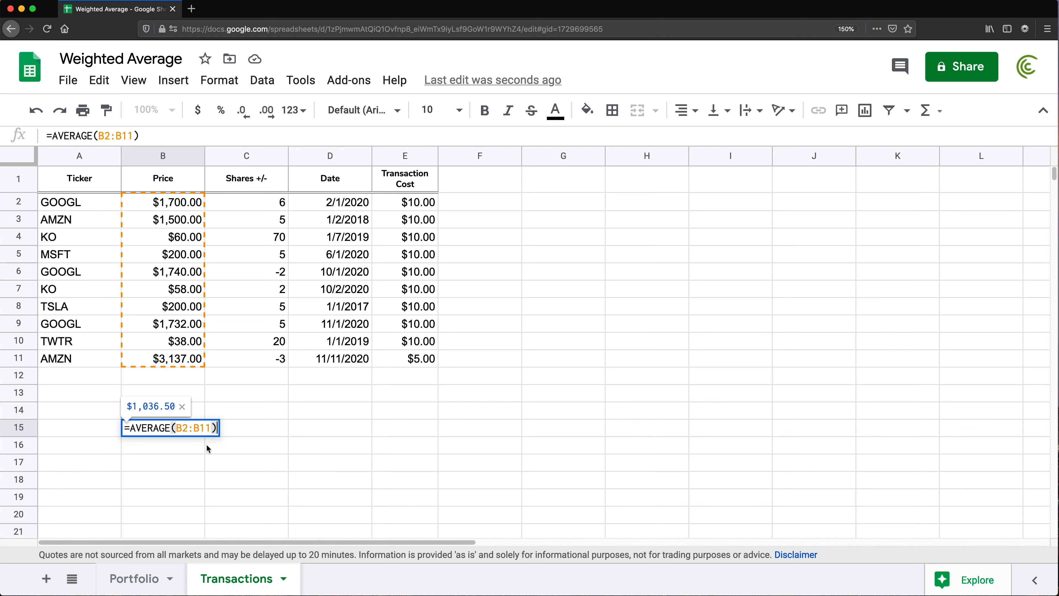
{"action": "left_click", "coordinate": [206, 428]}
{"action": "key", "text": "BackSpace"}
{"action": "key", "text": "BackSpace"}
{"action": "key", "text": "BackSpace"}
{"action": "key", "text": "BackSpace"}
{"action": "key", "text": "BackSpace"}
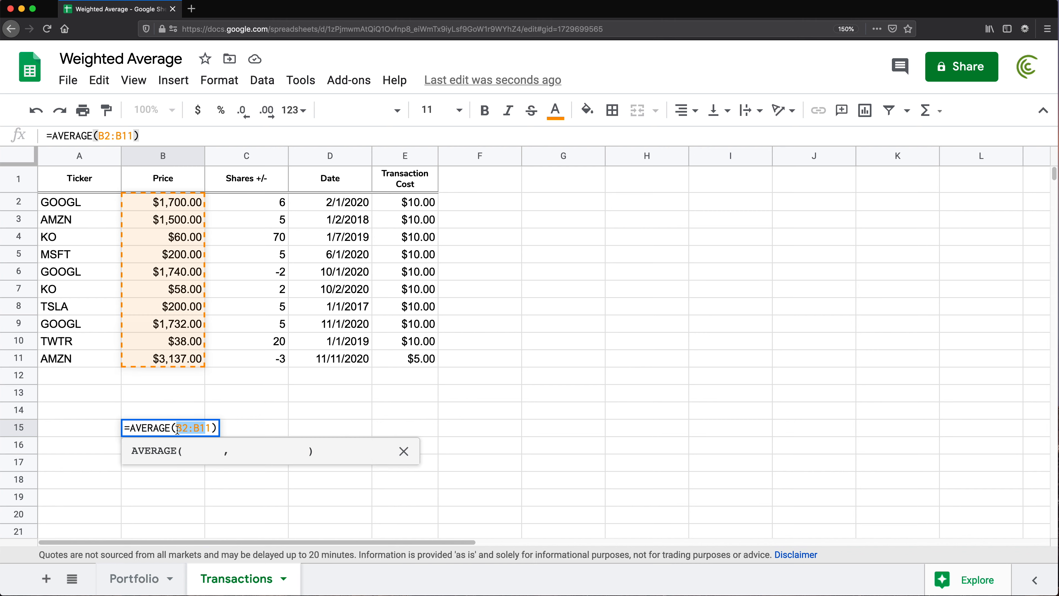
{"action": "key", "text": "BackSpace"}
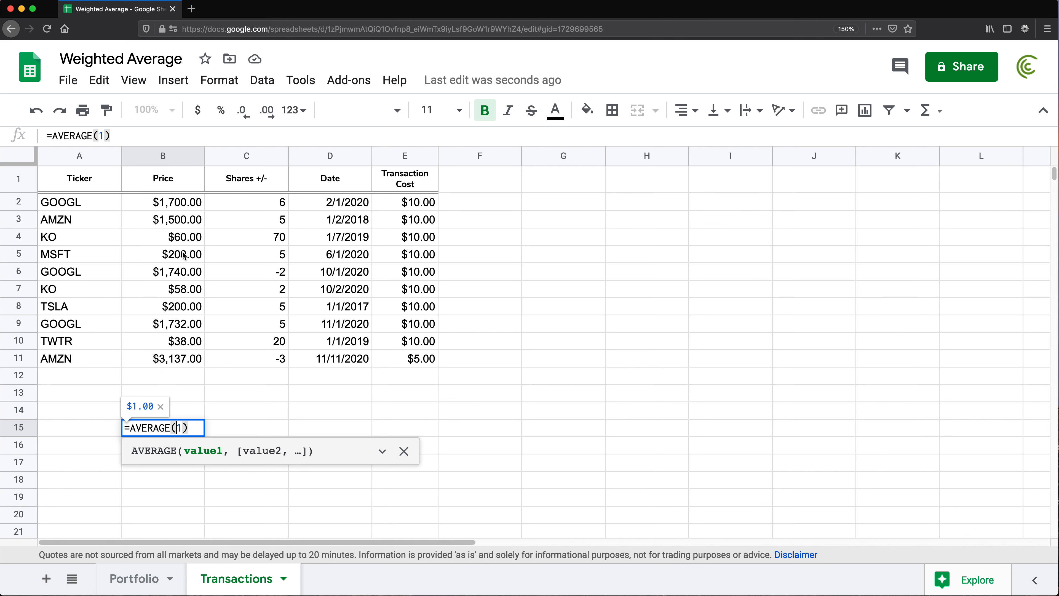
{"action": "left_click", "coordinate": [171, 206]}
{"action": "left_click_drag", "start_coordinate": [172, 216], "coordinate": [197, 243]}
{"action": "key", "text": "Return"}
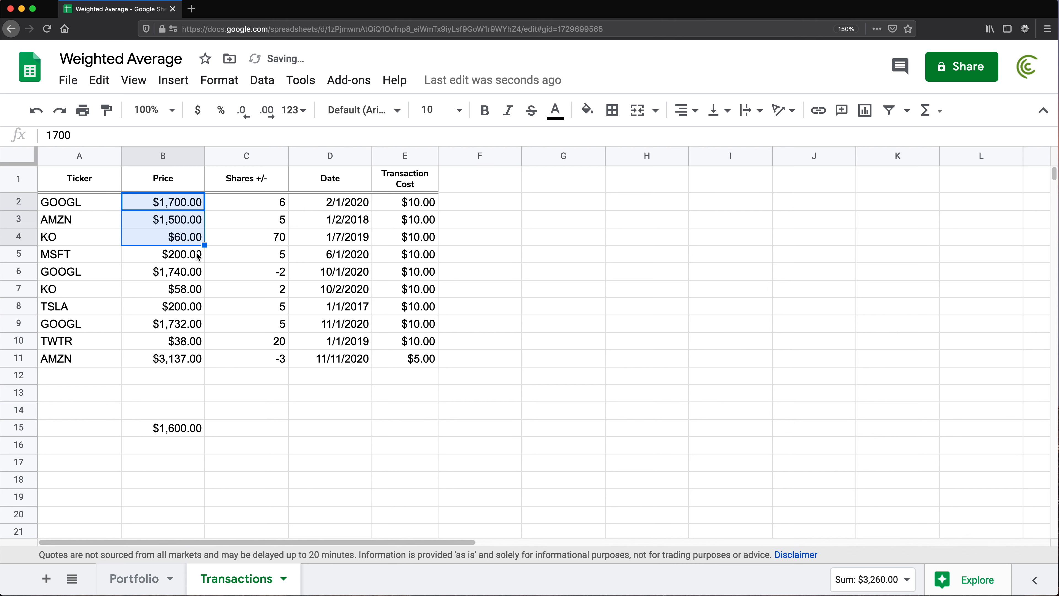
Examine the Price and Shares +/- columns, comparing the share counts behind the first two transaction prices.
{"action": "left_click", "coordinate": [196, 412]}
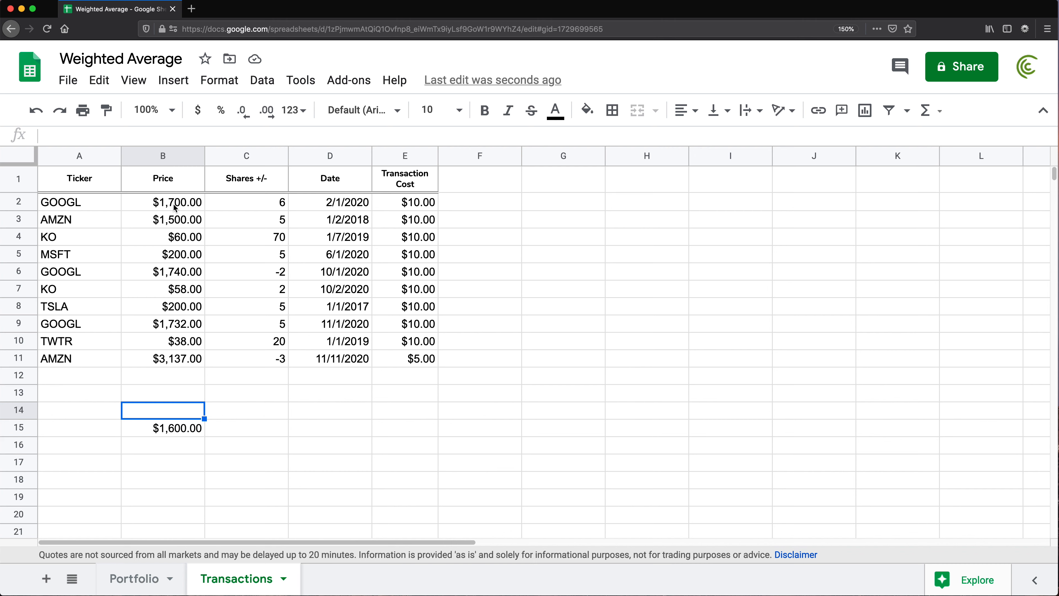
{"action": "left_click_drag", "start_coordinate": [178, 204], "coordinate": [175, 328]}
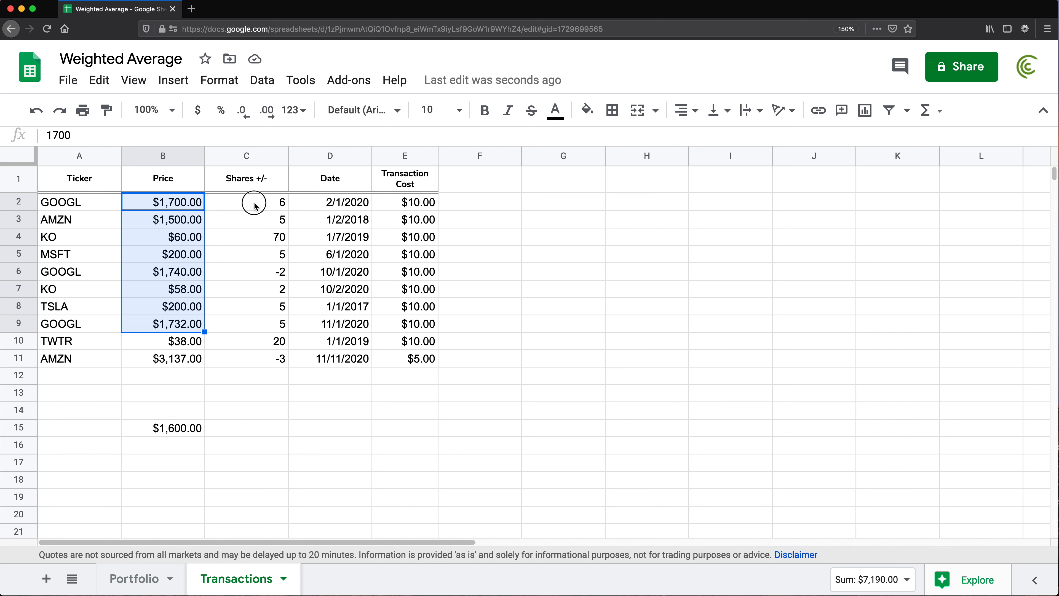
{"action": "left_click_drag", "start_coordinate": [255, 205], "coordinate": [268, 314]}
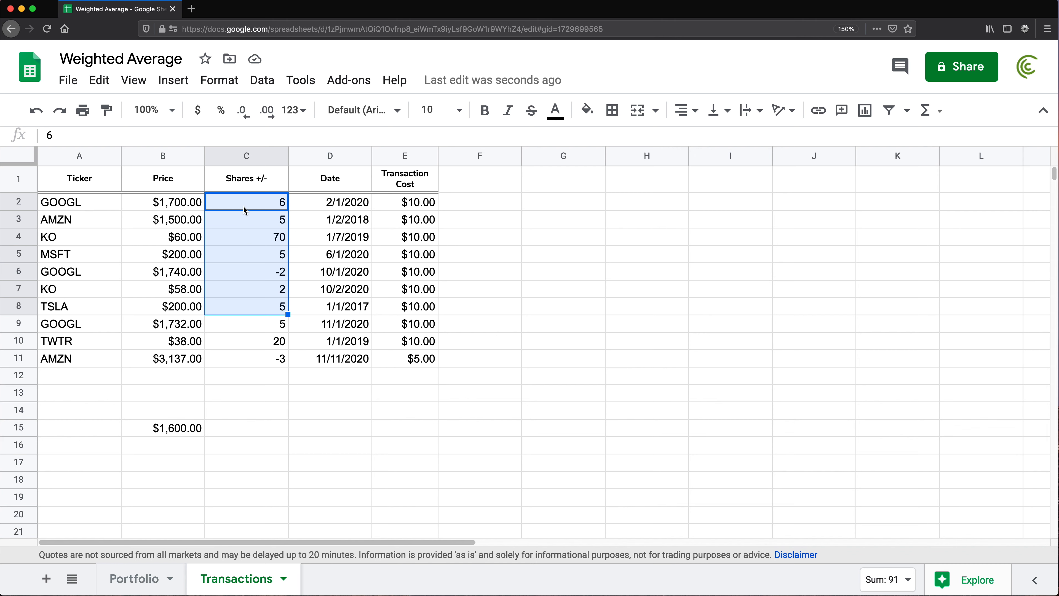
{"action": "left_click", "coordinate": [262, 205]}
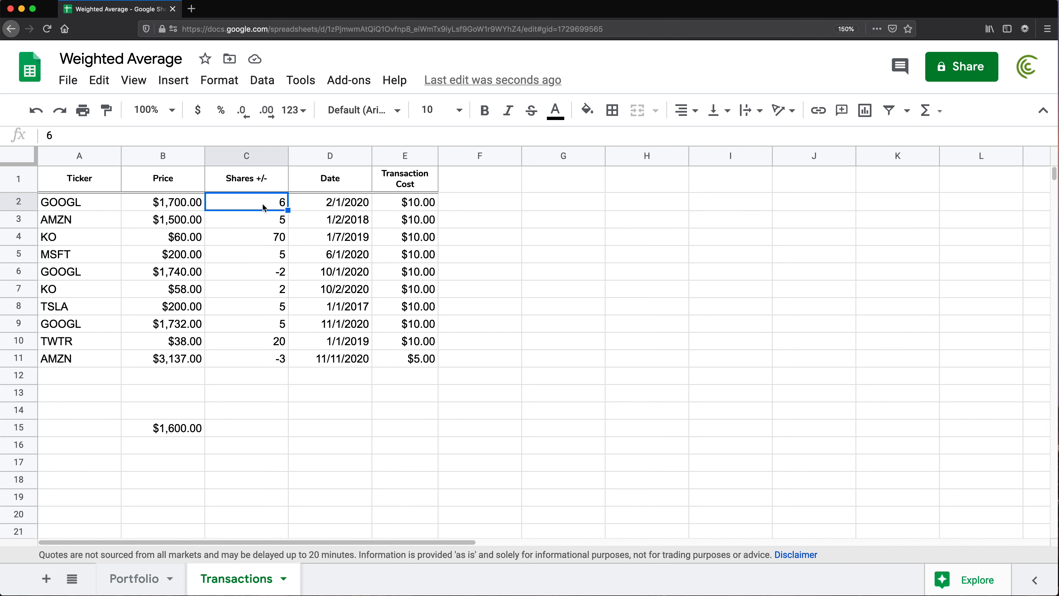
{"action": "left_click", "coordinate": [236, 221]}
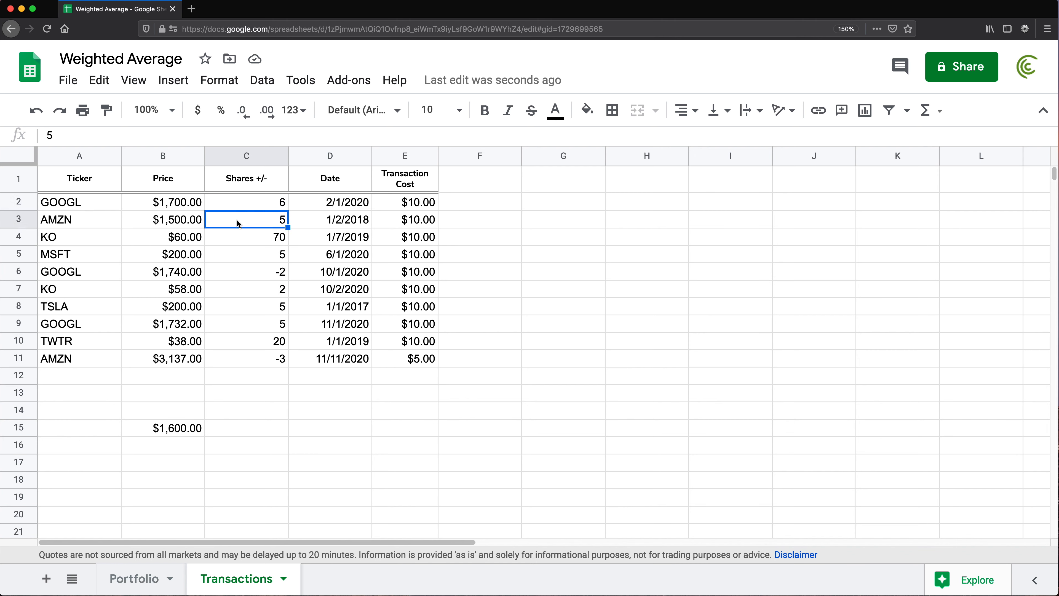
{"action": "left_click", "coordinate": [250, 204]}
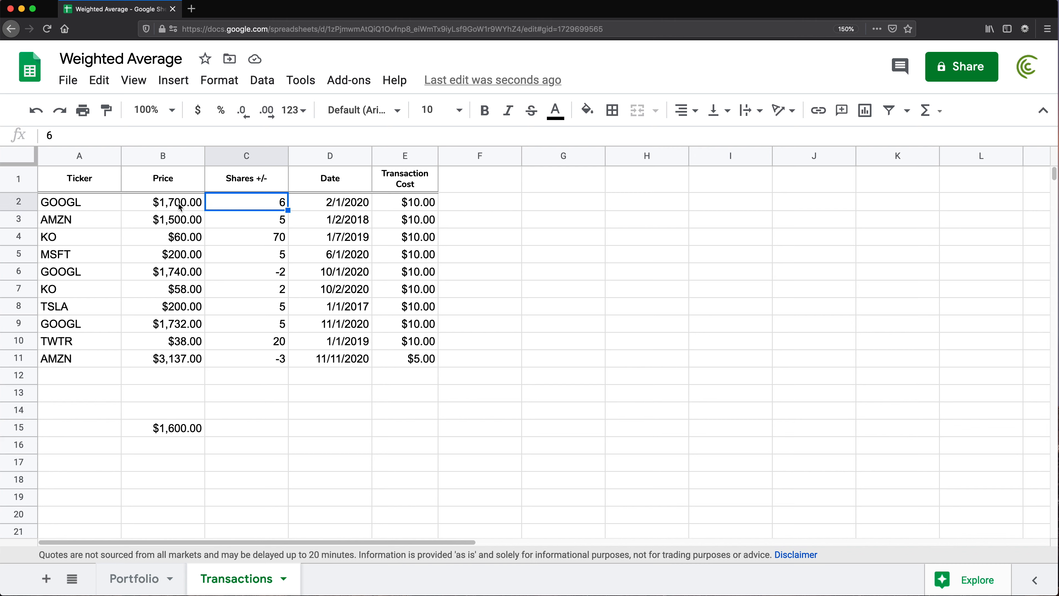
{"action": "left_click_drag", "start_coordinate": [180, 205], "coordinate": [236, 208]}
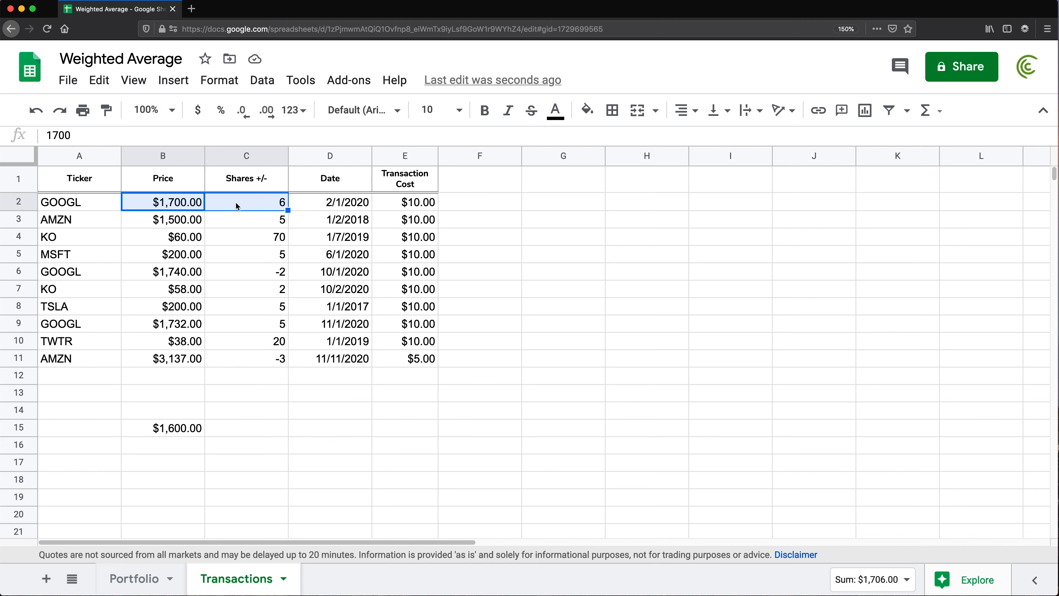
{"action": "left_click", "coordinate": [217, 204]}
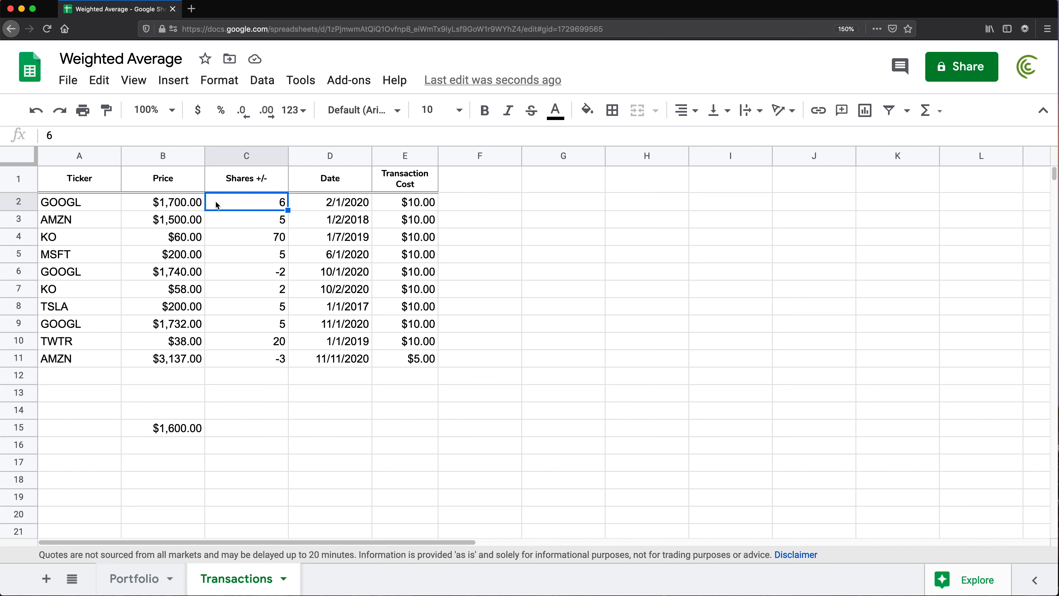
{"action": "left_click", "coordinate": [263, 220]}
Enter 1700 in H3 and fill it down through H8, one cell for each share of the first transaction.
{"action": "left_click", "coordinate": [618, 218]}
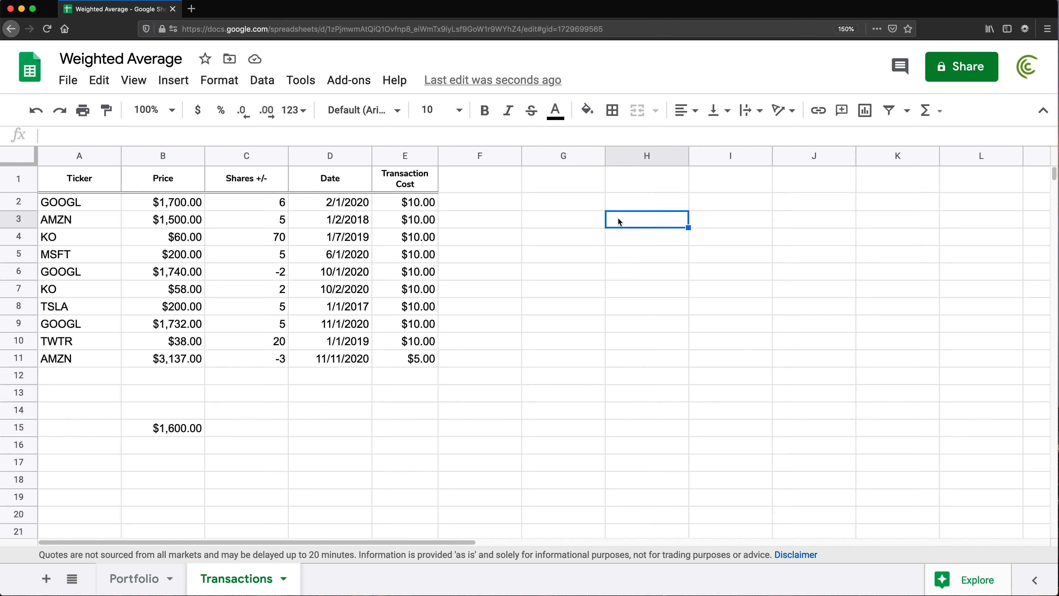
{"action": "type", "text": "1700"}
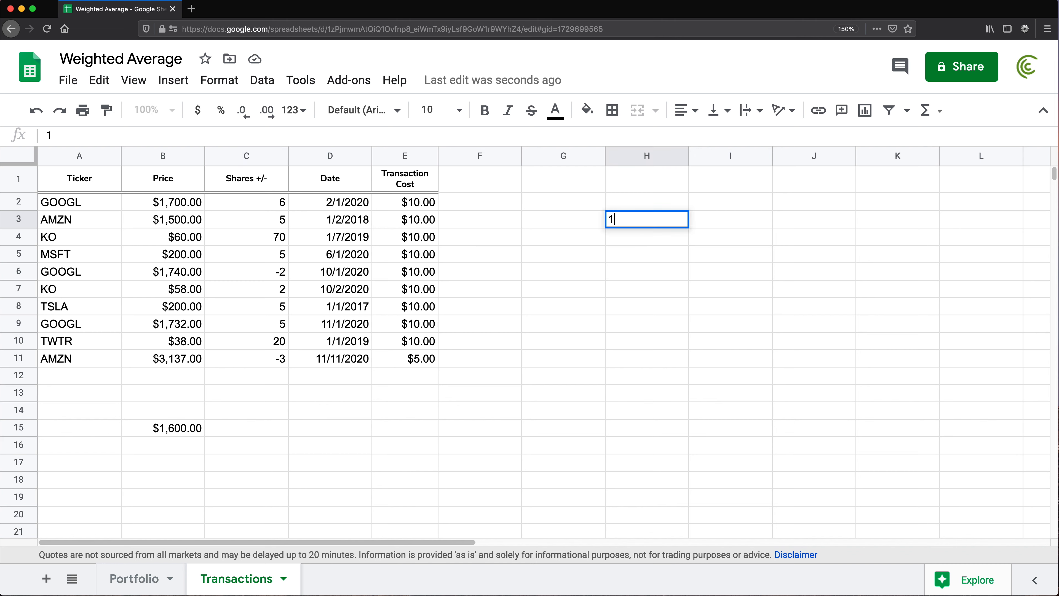
{"action": "key", "text": "Return"}
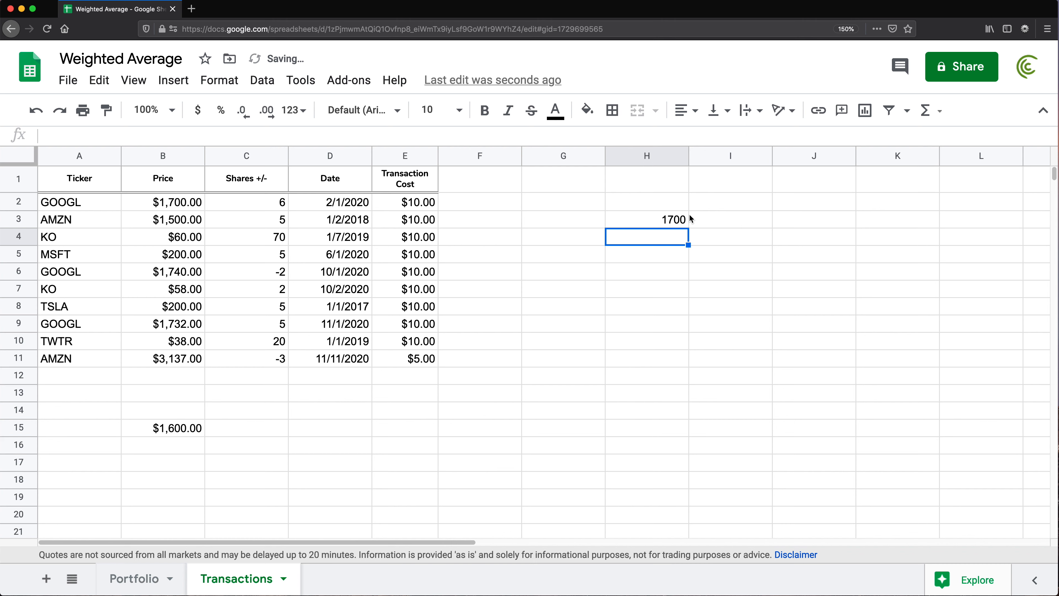
{"action": "left_click", "coordinate": [684, 221]}
{"action": "left_click_drag", "start_coordinate": [689, 228], "coordinate": [688, 307]}
{"action": "left_click_drag", "start_coordinate": [665, 251], "coordinate": [669, 307]}
Copy the AMZN price from B3 into H9 and fill it down through H13.
{"action": "left_click", "coordinate": [191, 221]}
{"action": "key", "text": "ctrl+c"}
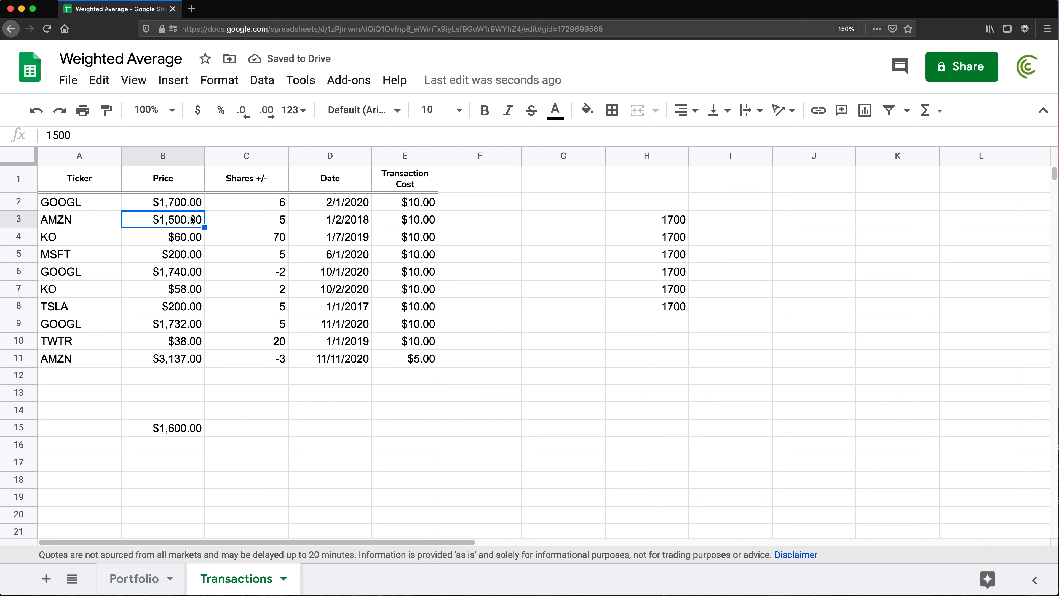
{"action": "left_click", "coordinate": [664, 324]}
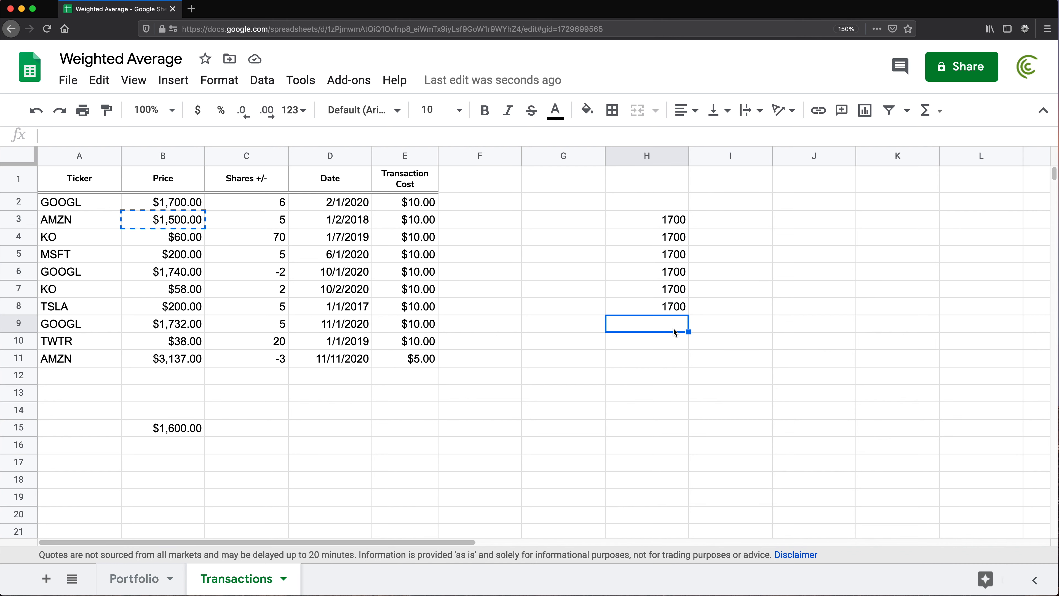
{"action": "key", "text": "ctrl+v"}
{"action": "left_click_drag", "start_coordinate": [687, 335], "coordinate": [682, 395]}
{"action": "left_click_drag", "start_coordinate": [663, 325], "coordinate": [669, 396]}
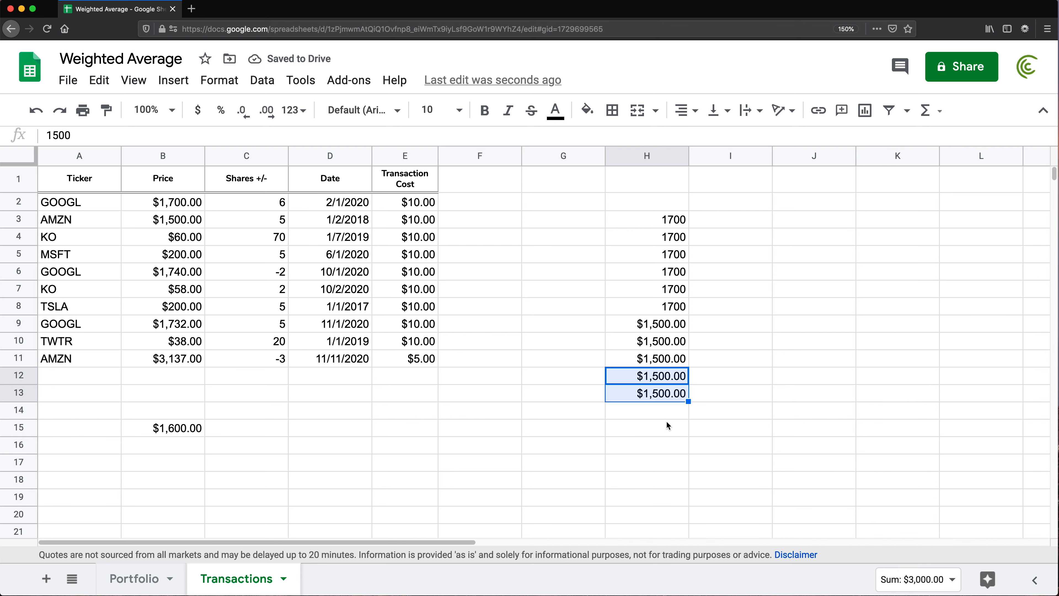
Calculate the average of the per-share price list in H15 with =AVERAGE(H3:H13).
{"action": "left_click", "coordinate": [666, 430]}
{"action": "type", "text": "=aver"}
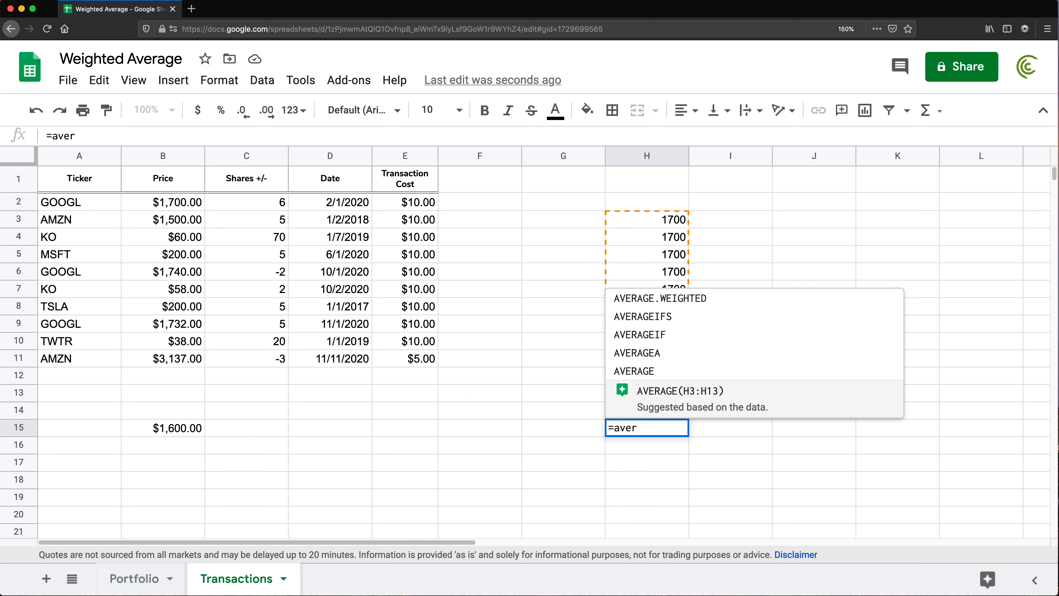
{"action": "key", "text": "Tab"}
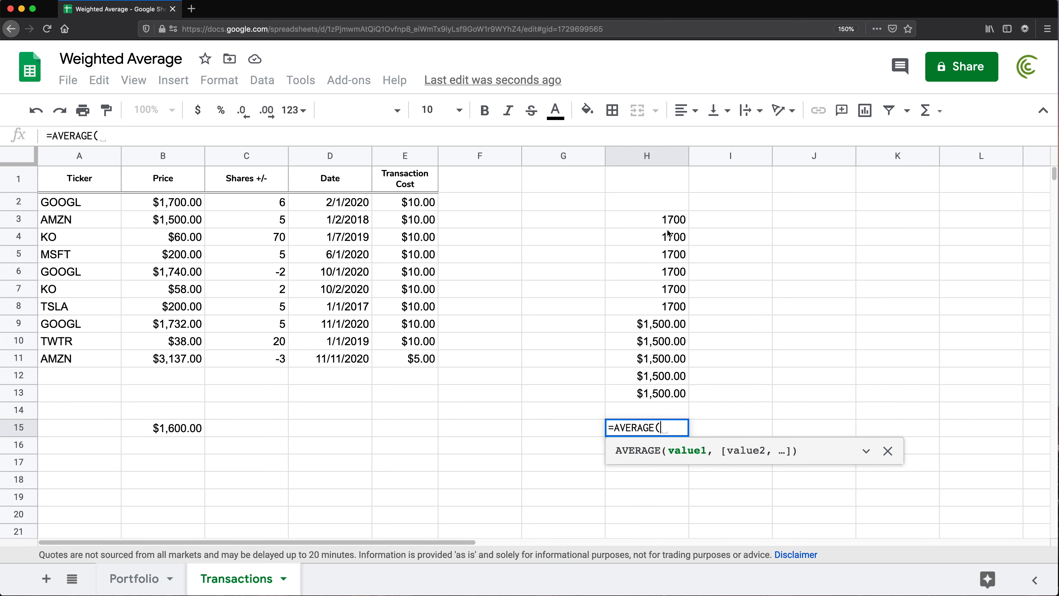
{"action": "left_click_drag", "start_coordinate": [668, 222], "coordinate": [659, 392]}
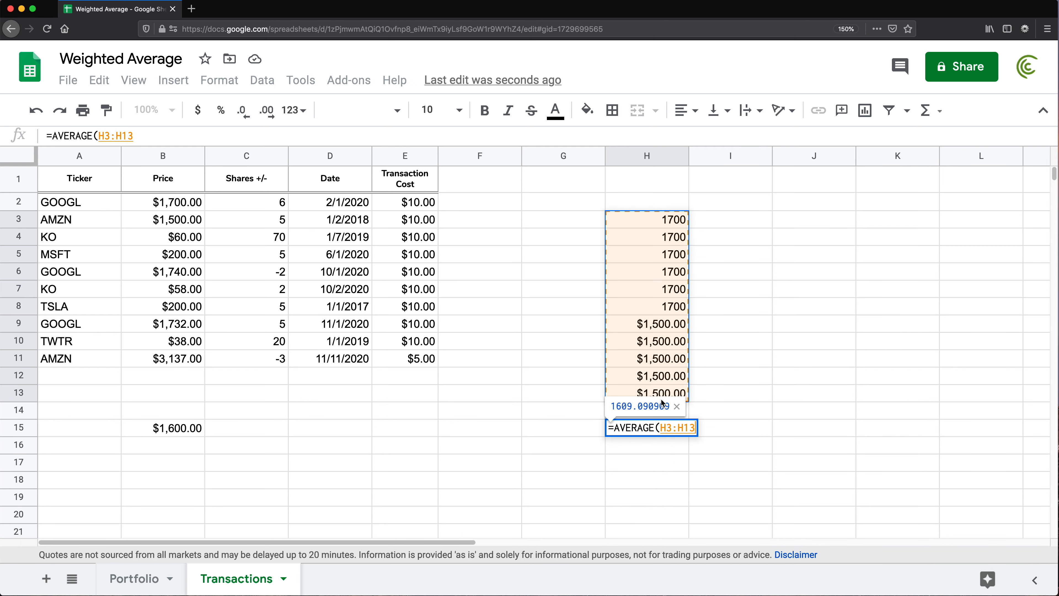
{"action": "type", "text": ")"}
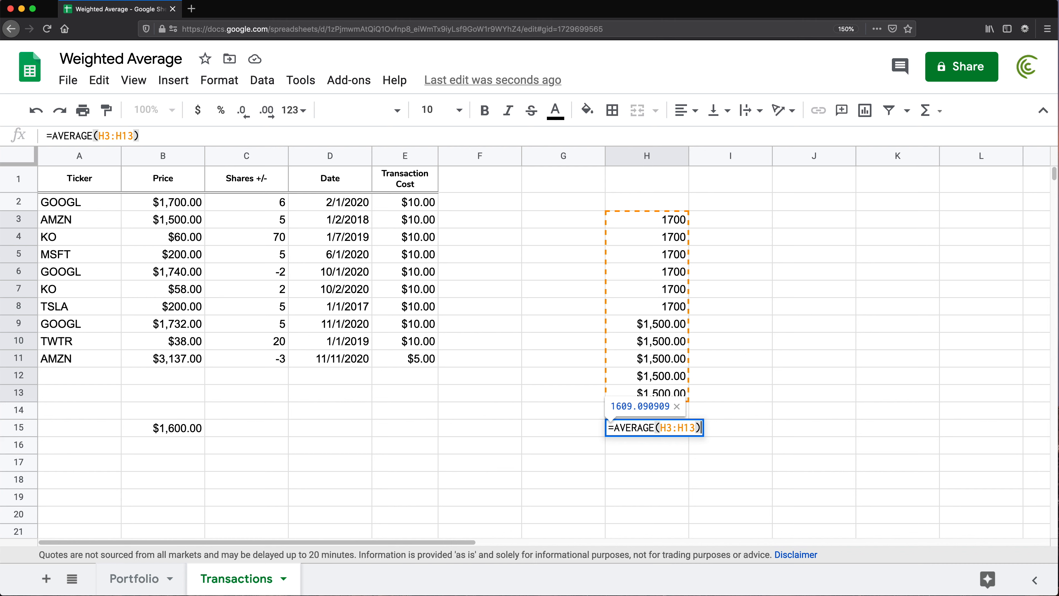
{"action": "key", "text": "Return"}
{"action": "left_click", "coordinate": [651, 433]}
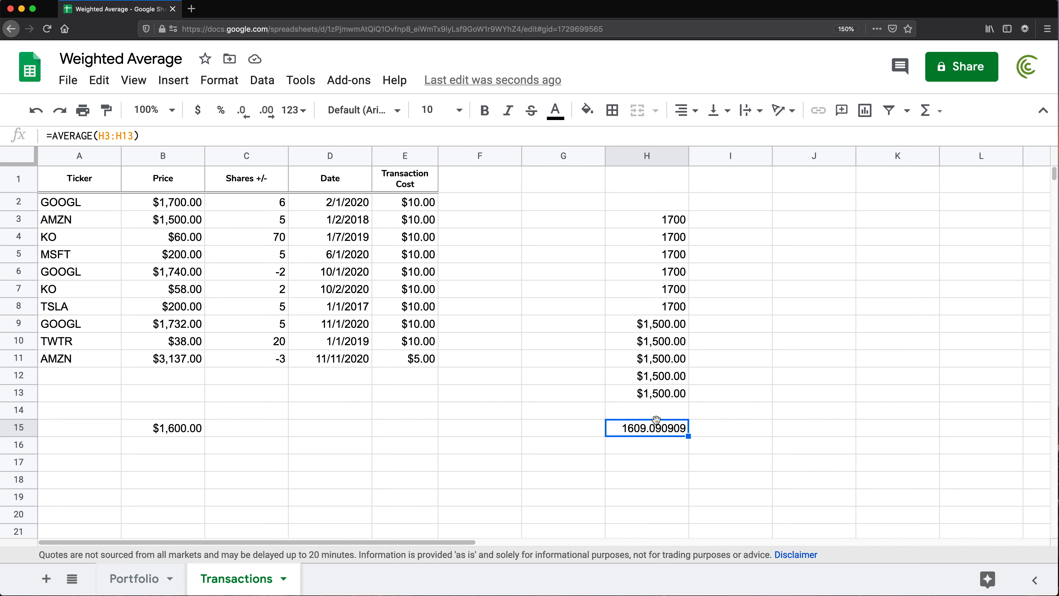
Enter =B2*C2+B3*C3 in J9 to total price times shares for the first two transactions.
{"action": "left_click", "coordinate": [794, 329]}
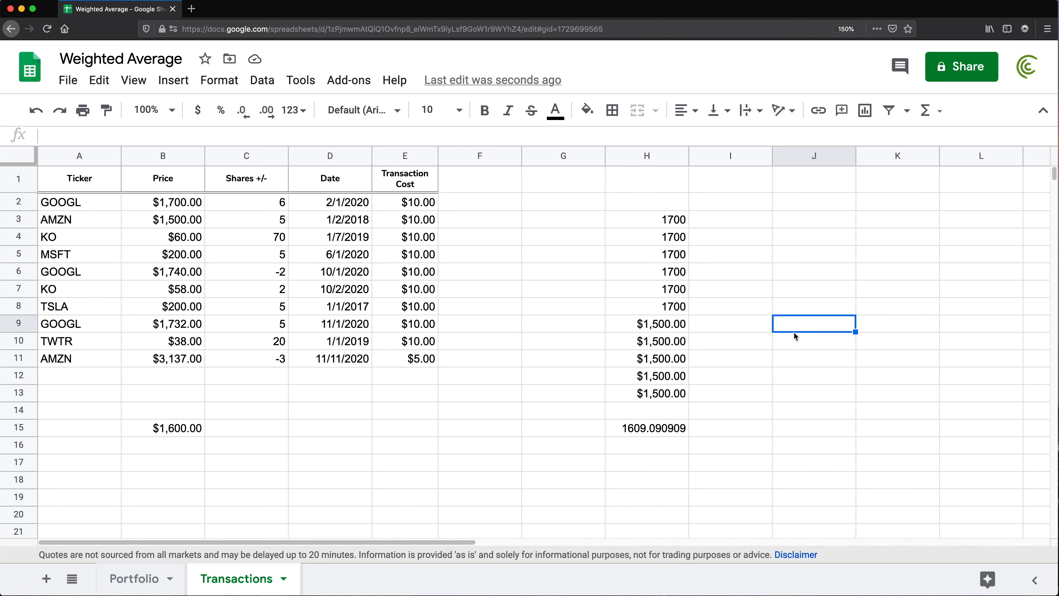
{"action": "type", "text": "="}
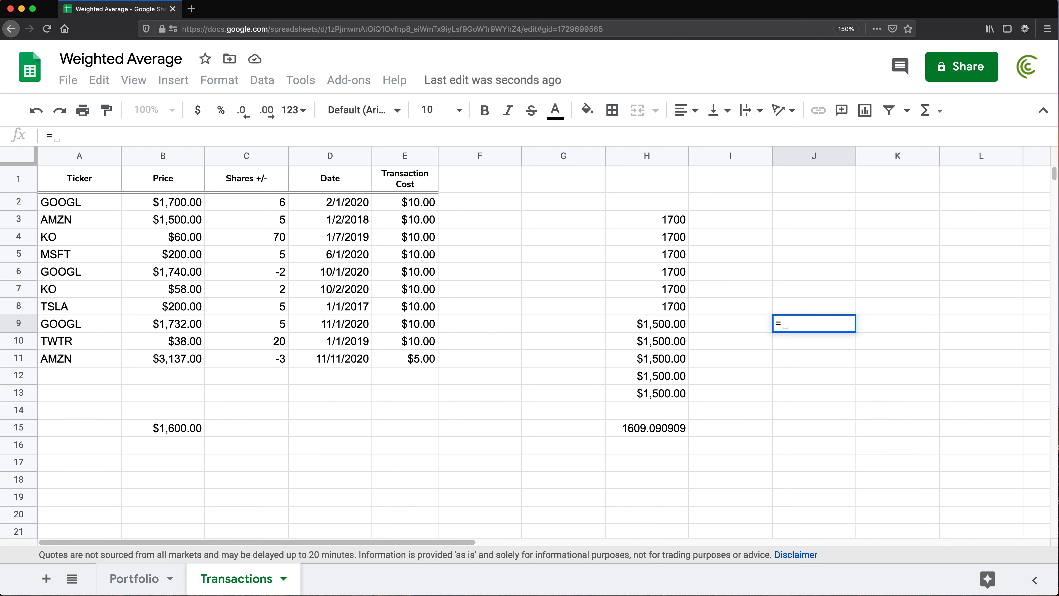
{"action": "left_click", "coordinate": [183, 203]}
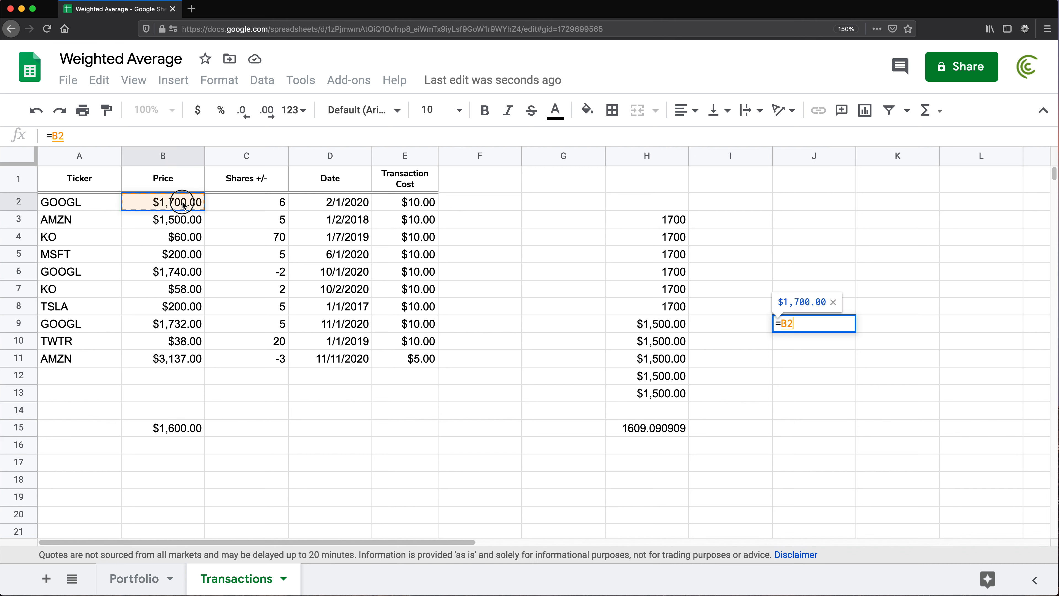
{"action": "type", "text": "*"}
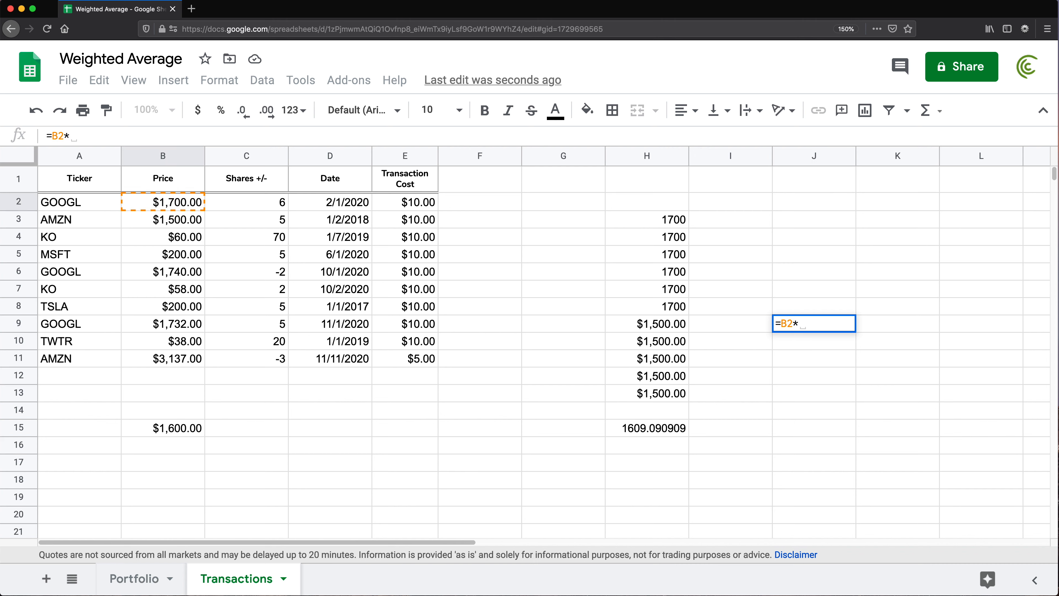
{"action": "left_click", "coordinate": [269, 207]}
{"action": "type", "text": "+"}
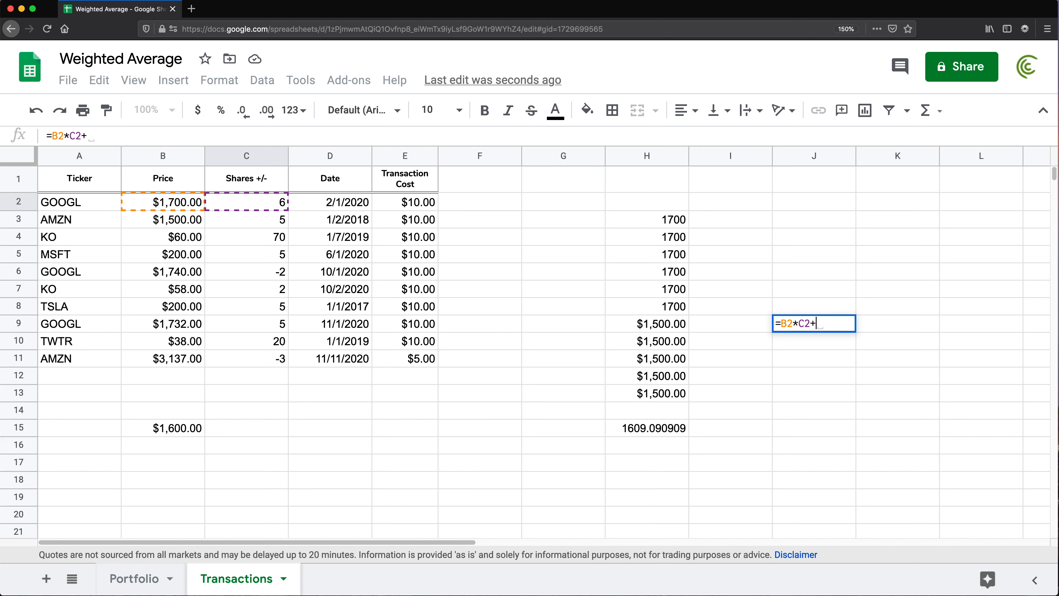
{"action": "left_click", "coordinate": [194, 226]}
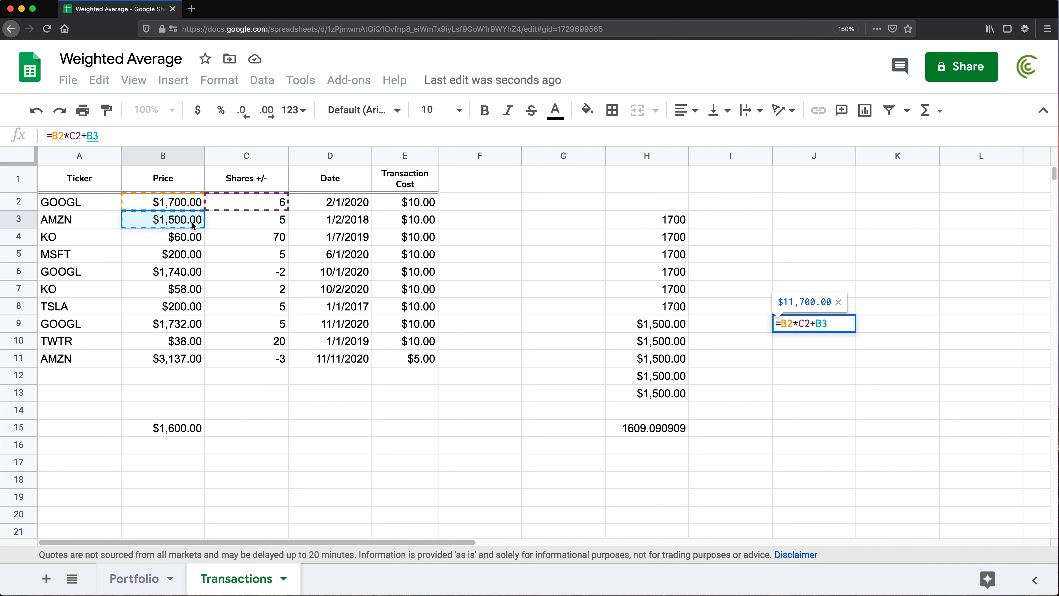
{"action": "type", "text": "*"}
{"action": "left_click", "coordinate": [228, 223]}
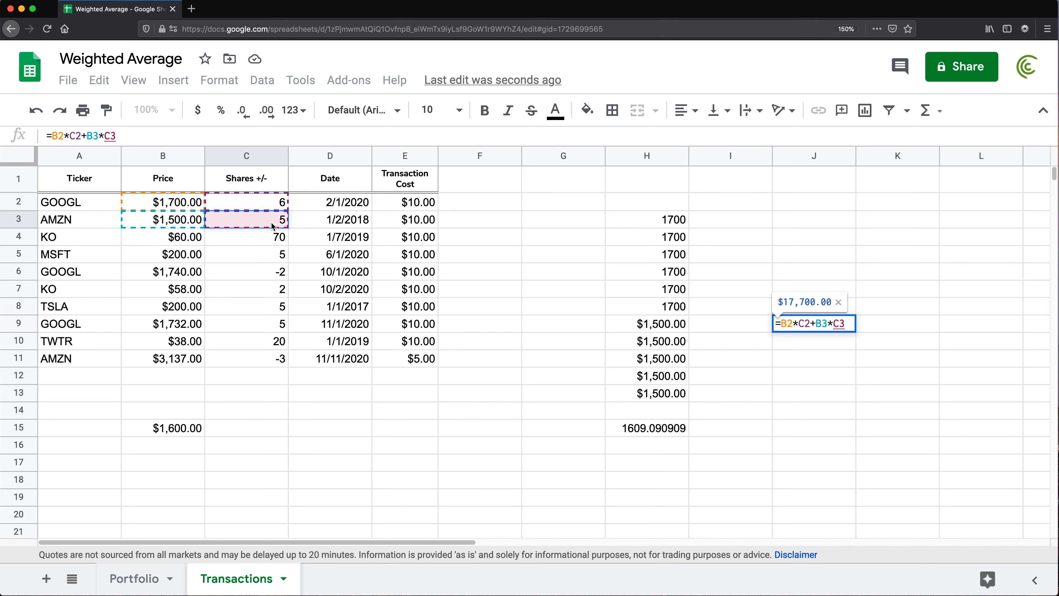
{"action": "key", "text": "Return"}
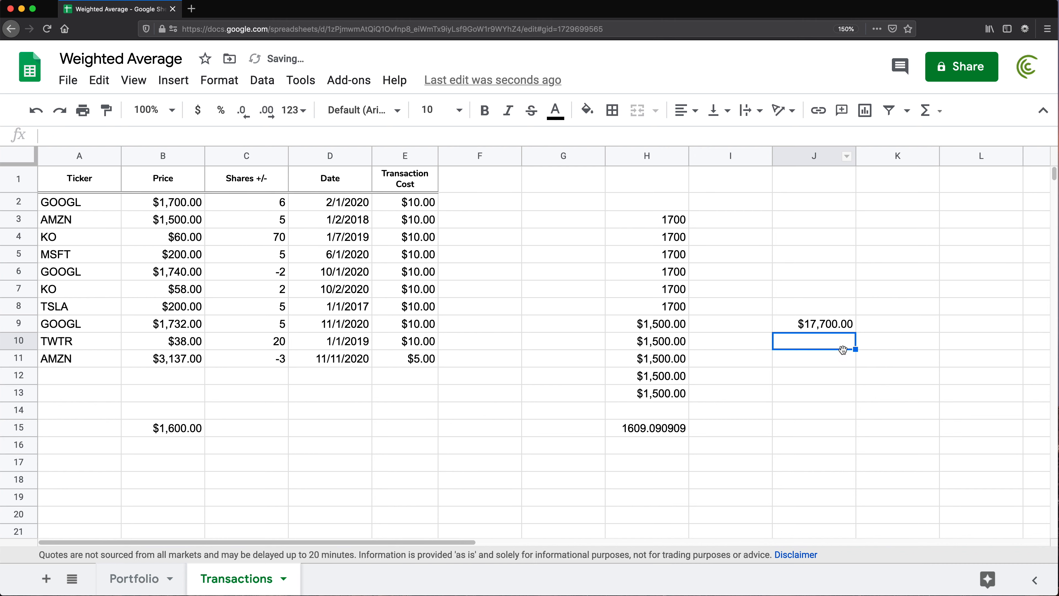
Enclose the sum of price-times-shares products in the J9 formula in parentheses.
{"action": "left_click", "coordinate": [822, 328]}
{"action": "left_click_drag", "start_coordinate": [185, 202], "coordinate": [237, 218]}
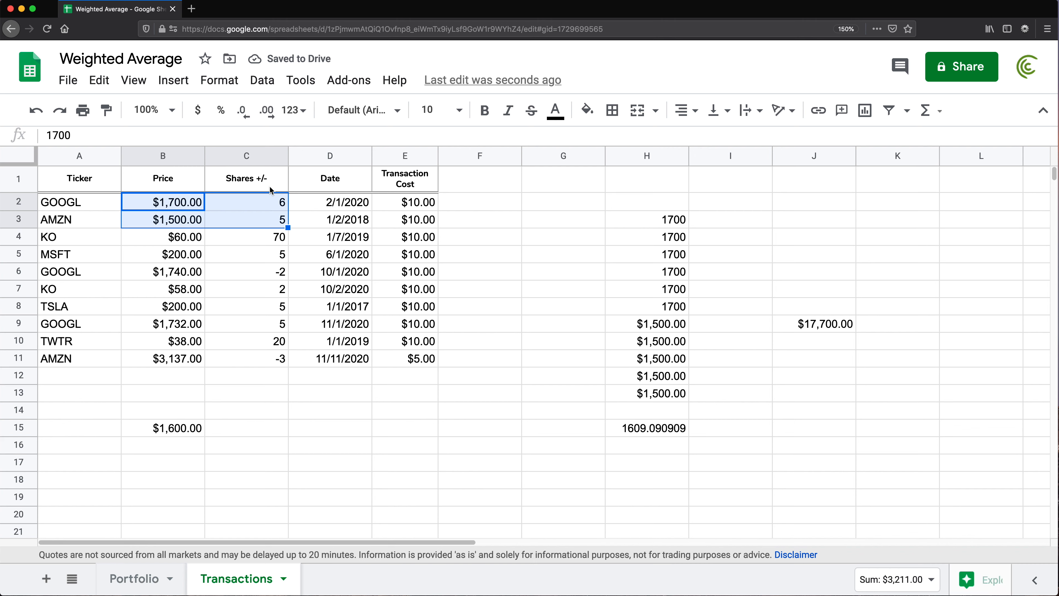
{"action": "left_click", "coordinate": [838, 326]}
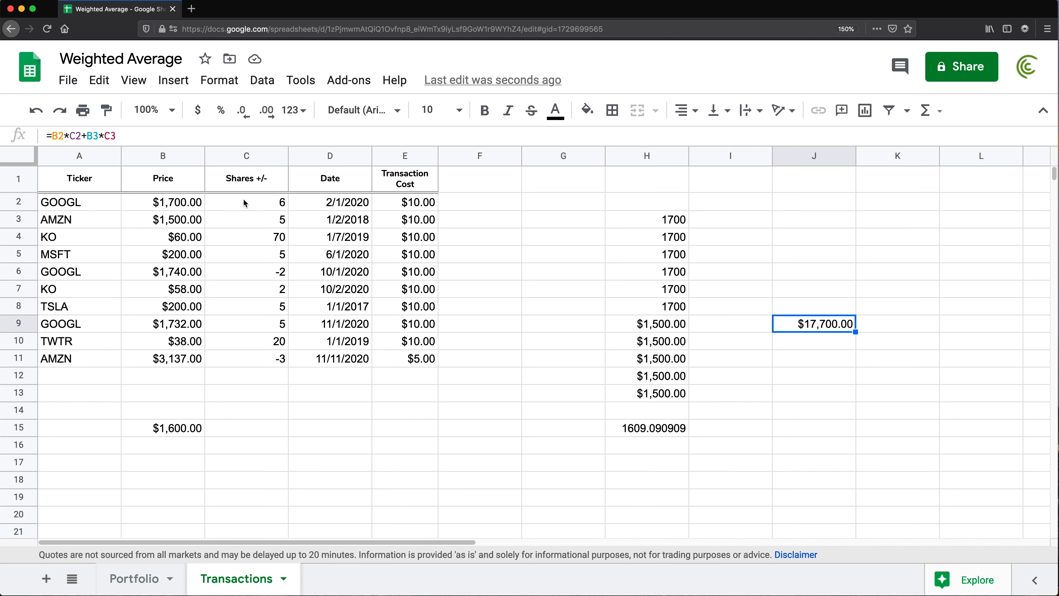
{"action": "left_click_drag", "start_coordinate": [244, 203], "coordinate": [259, 231]}
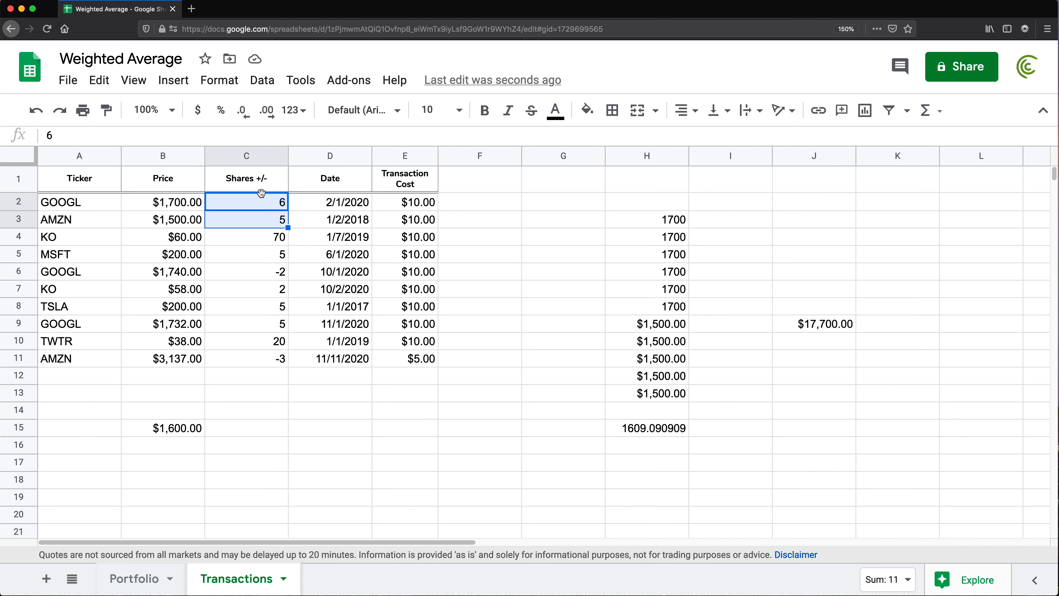
{"action": "double_click", "coordinate": [786, 325]}
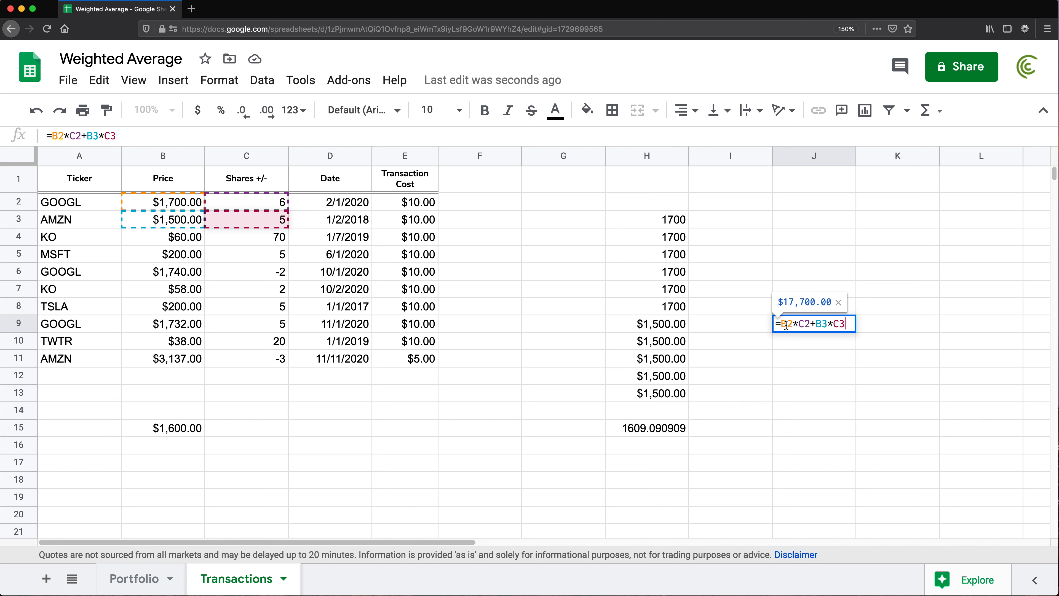
{"action": "left_click", "coordinate": [786, 324]}
{"action": "type", "text": "("}
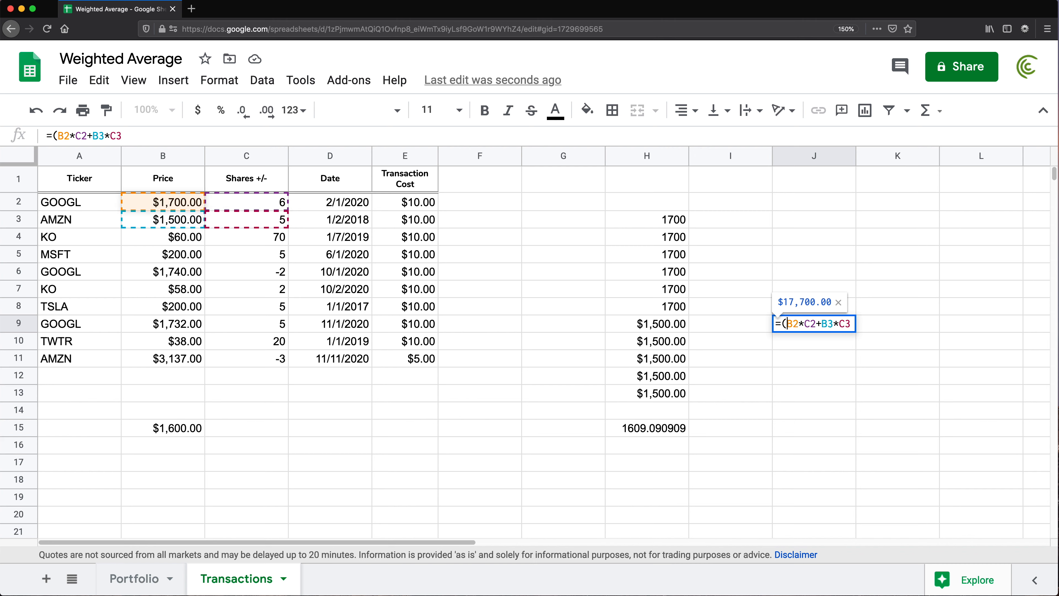
{"action": "key", "text": "Right"}
{"action": "key", "text": "Right"}
{"action": "key", "text": "Right"}
{"action": "key", "text": "Right"}
{"action": "key", "text": "Right"}
{"action": "key", "text": "Right"}
{"action": "key", "text": "Right"}
{"action": "key", "text": "Right"}
{"action": "key", "text": "Right"}
{"action": "key", "text": "Right"}
{"action": "key", "text": "Right"}
{"action": "type", "text": ")"}
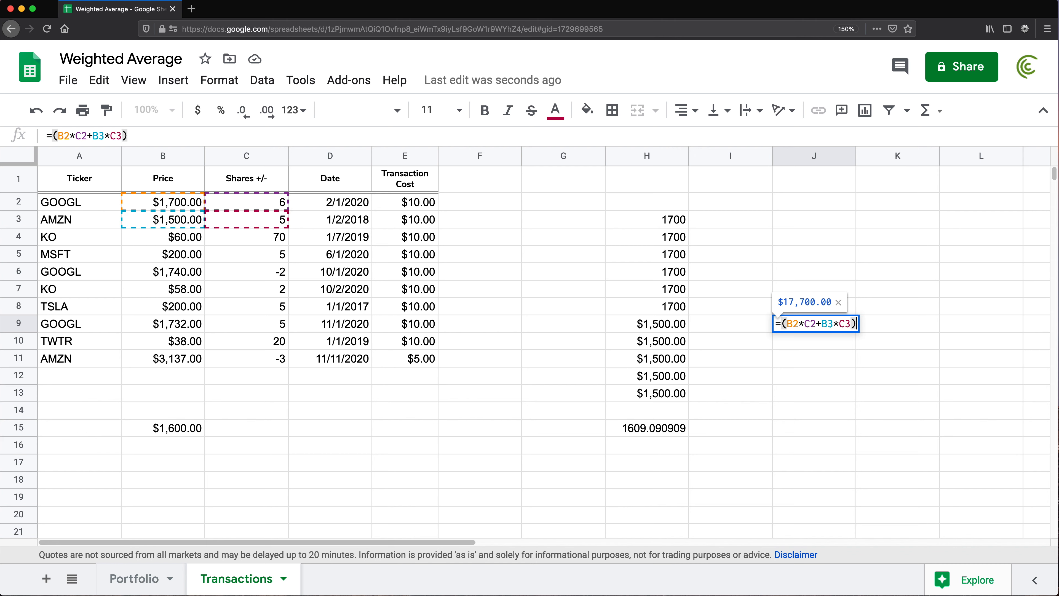
Divide the J9 total by the combined share count, completing the formula as =(B2*C2+B3*C3)/(C2+C3).
{"action": "type", "text": "/()"}
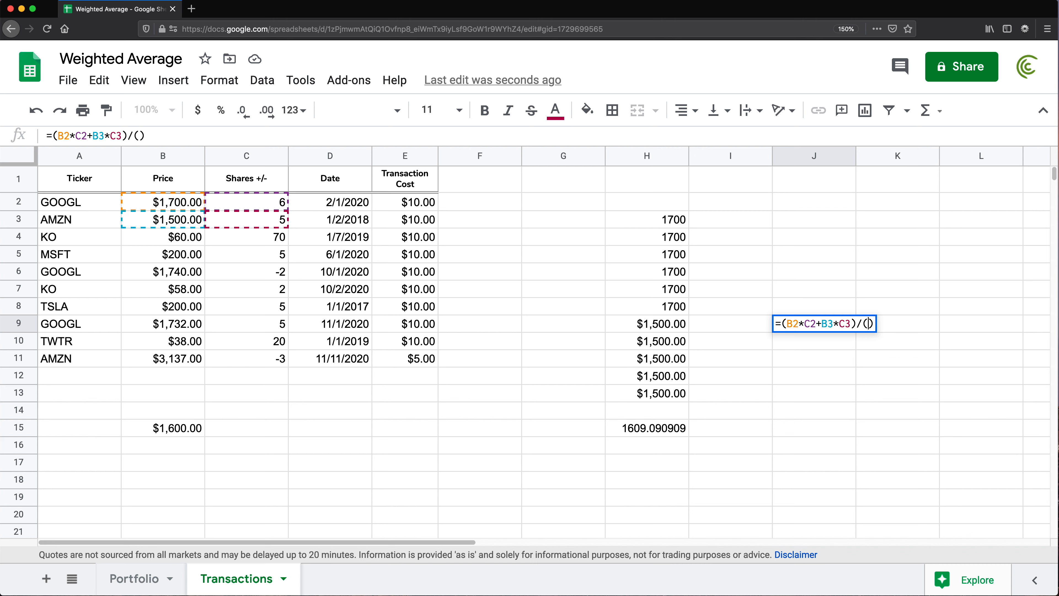
{"action": "left_click", "coordinate": [267, 201]}
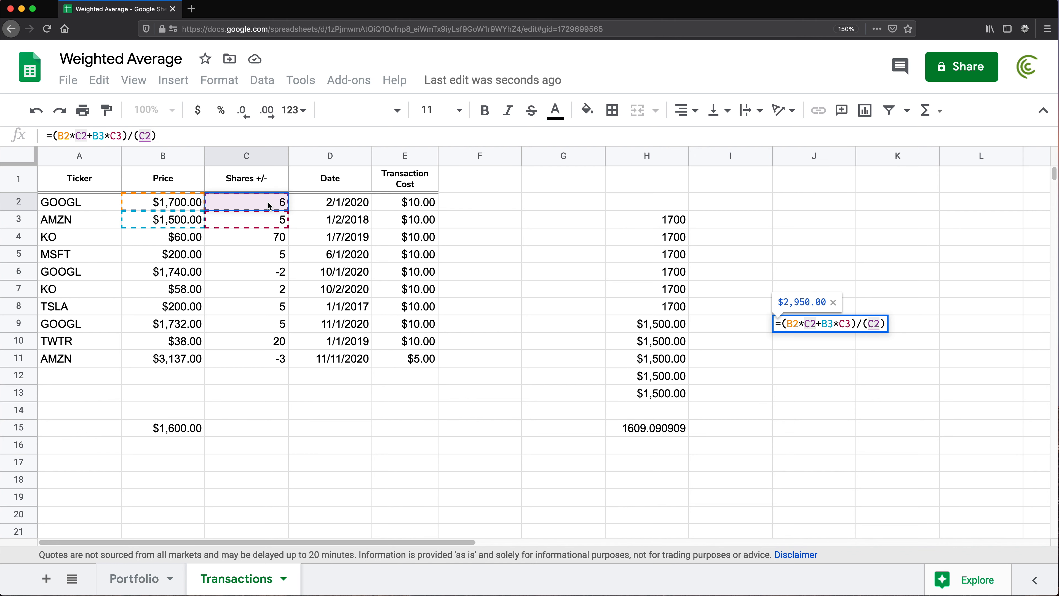
{"action": "type", "text": "+"}
{"action": "left_click", "coordinate": [227, 222]}
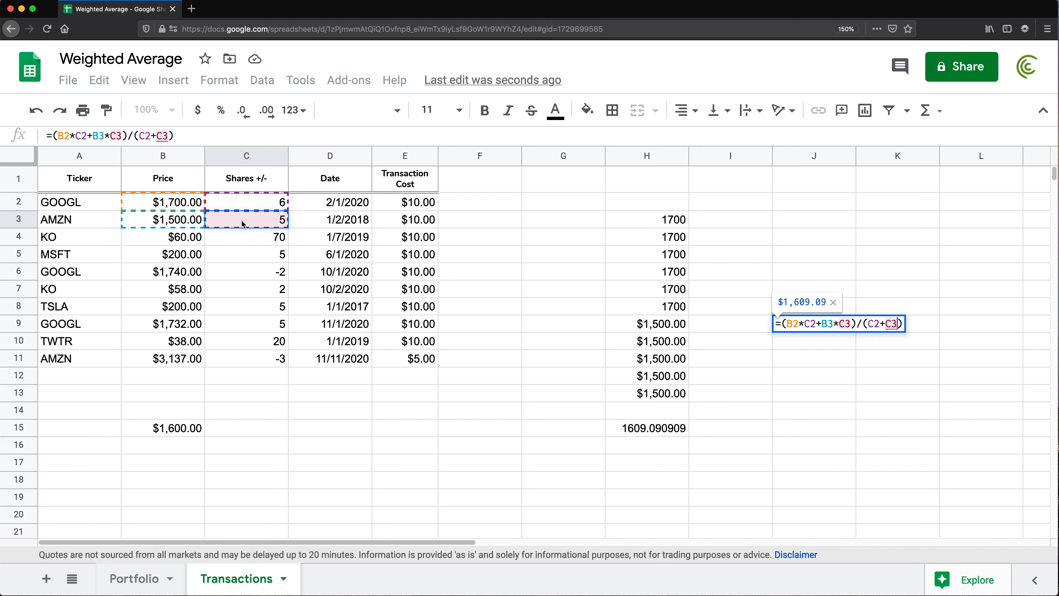
{"action": "key", "text": "Return"}
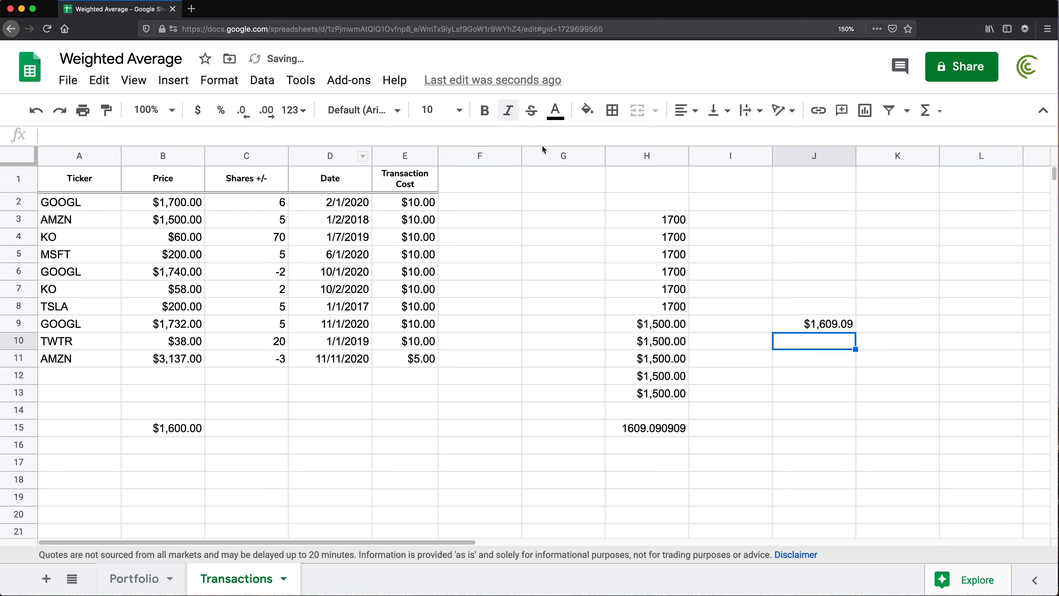
Increase the displayed precision of the averages in J9 and H15 to seven decimal places.
{"action": "left_click", "coordinate": [828, 325]}
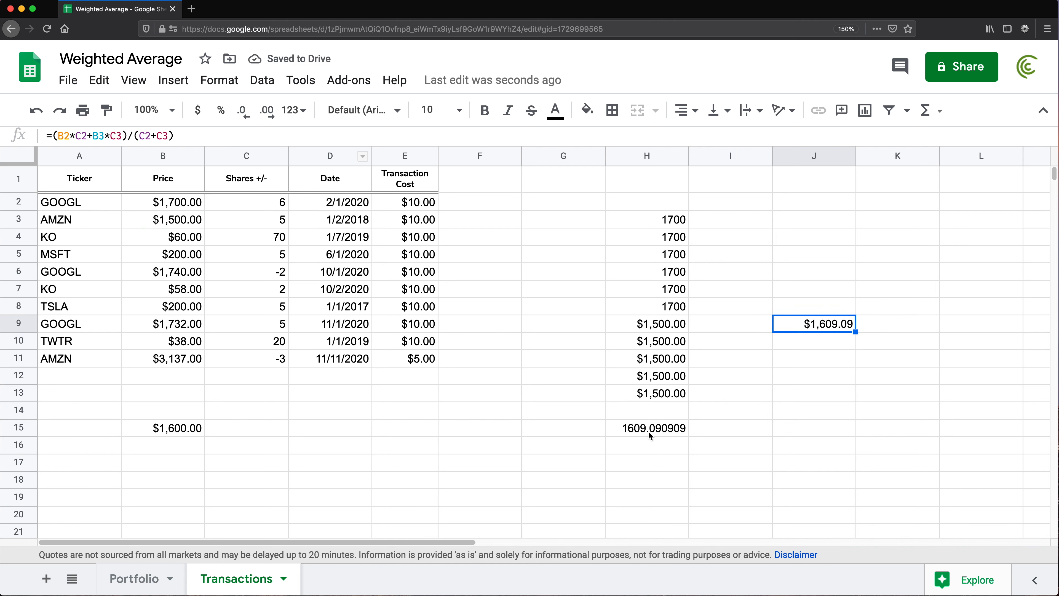
{"action": "left_click", "coordinate": [713, 461]}
{"action": "left_click", "coordinate": [803, 330]}
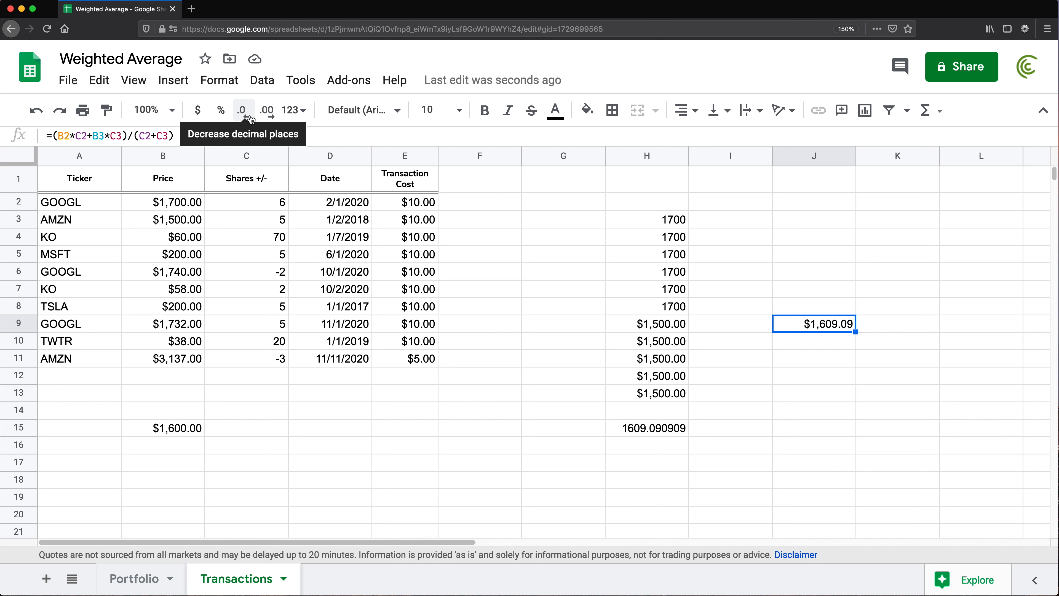
{"action": "left_click", "coordinate": [267, 118]}
{"action": "left_click", "coordinate": [267, 118]}
{"action": "left_click", "coordinate": [267, 118]}
{"action": "left_click", "coordinate": [267, 118]}
{"action": "left_click", "coordinate": [267, 118]}
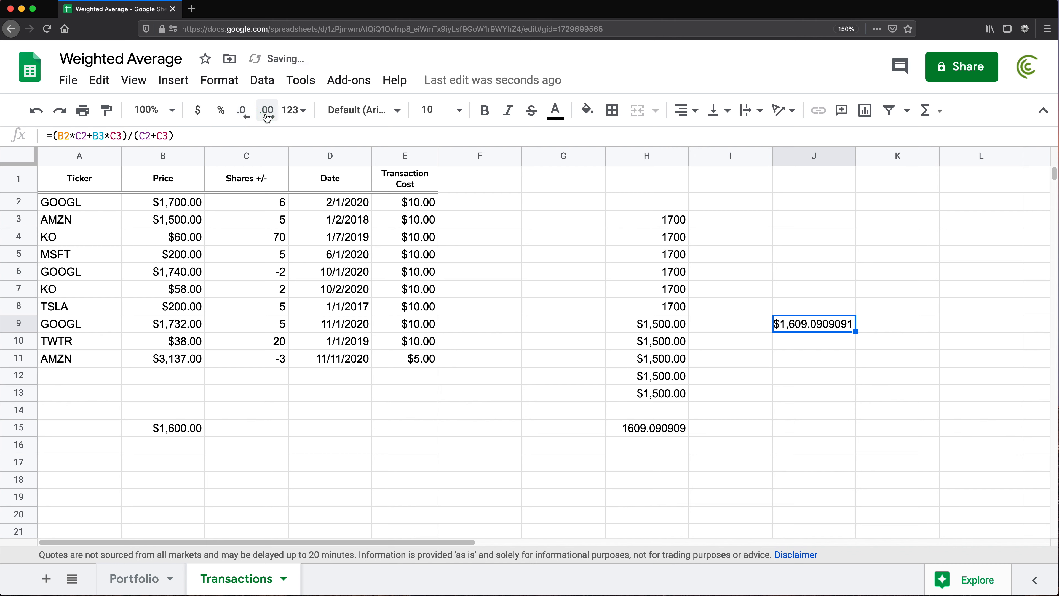
{"action": "left_click", "coordinate": [650, 431]}
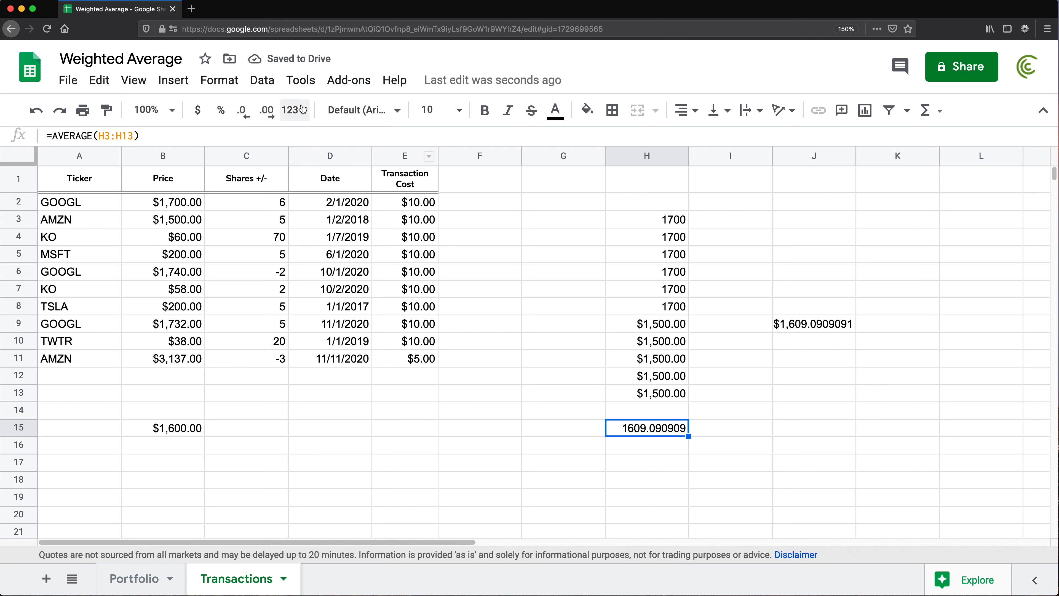
{"action": "left_click", "coordinate": [265, 116]}
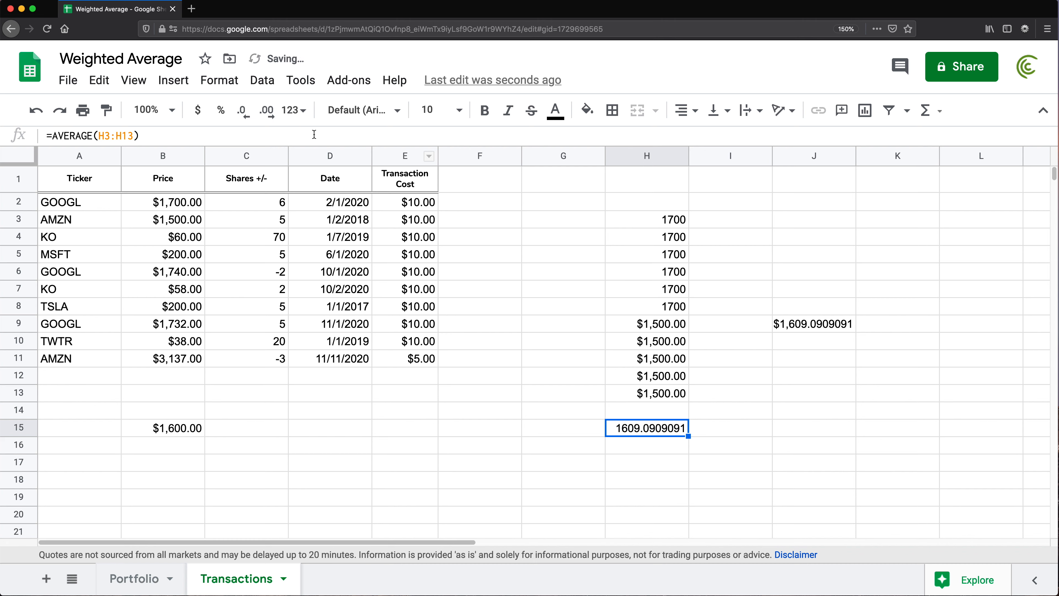
Start a formula in J11 with SUMPRODUCT(B2:B3,C2:C3) to multiply the first two prices by their share counts.
{"action": "double_click", "coordinate": [808, 327]}
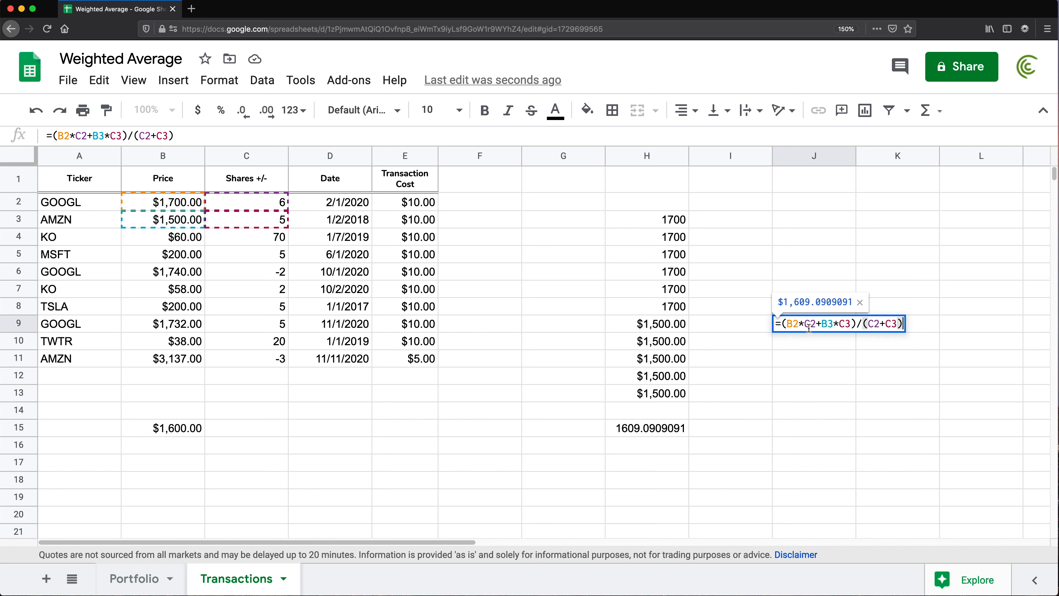
{"action": "key", "text": "Return"}
{"action": "key", "text": "Down"}
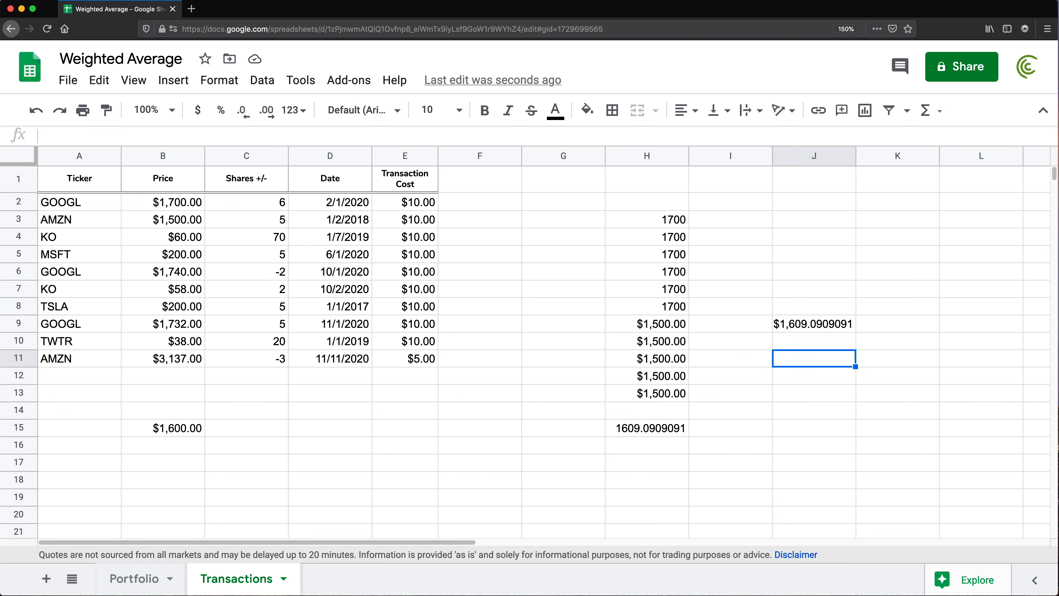
{"action": "type", "text": "=SUMI"}
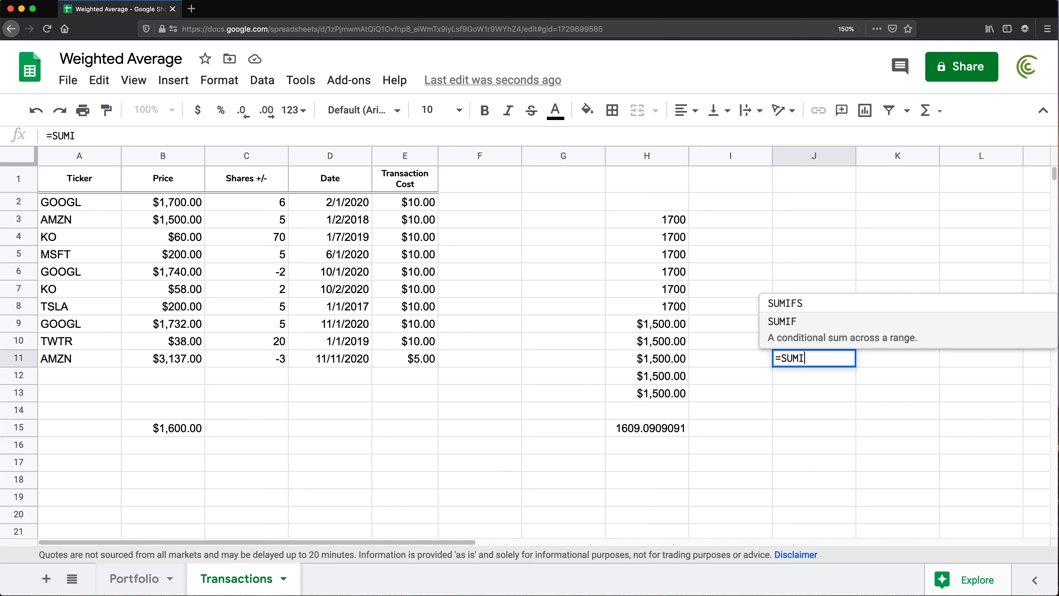
{"action": "key", "text": "BackSpace"}
{"action": "type", "text": "p"}
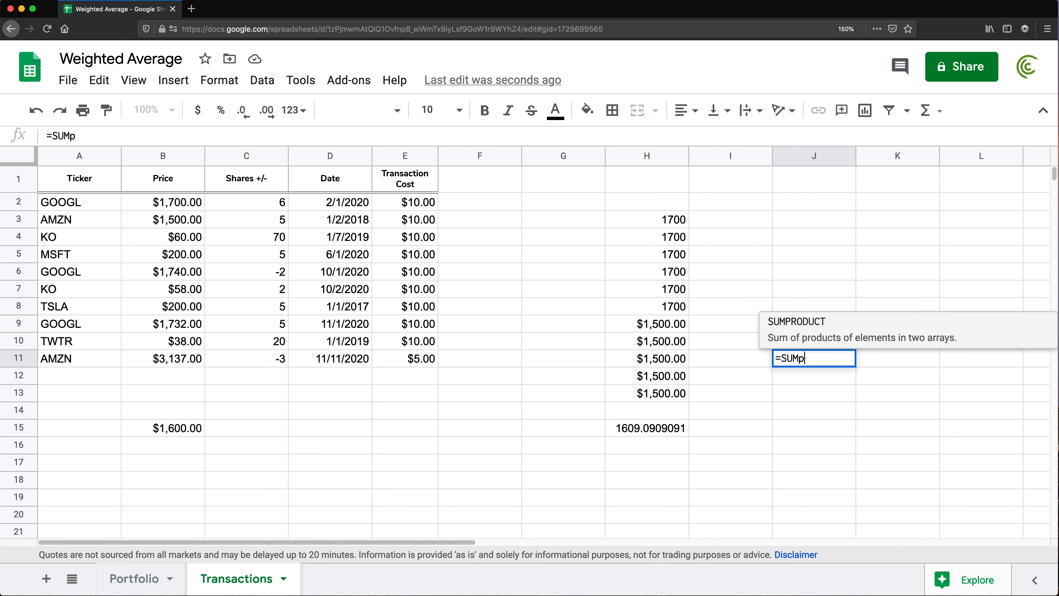
{"action": "key", "text": "Tab"}
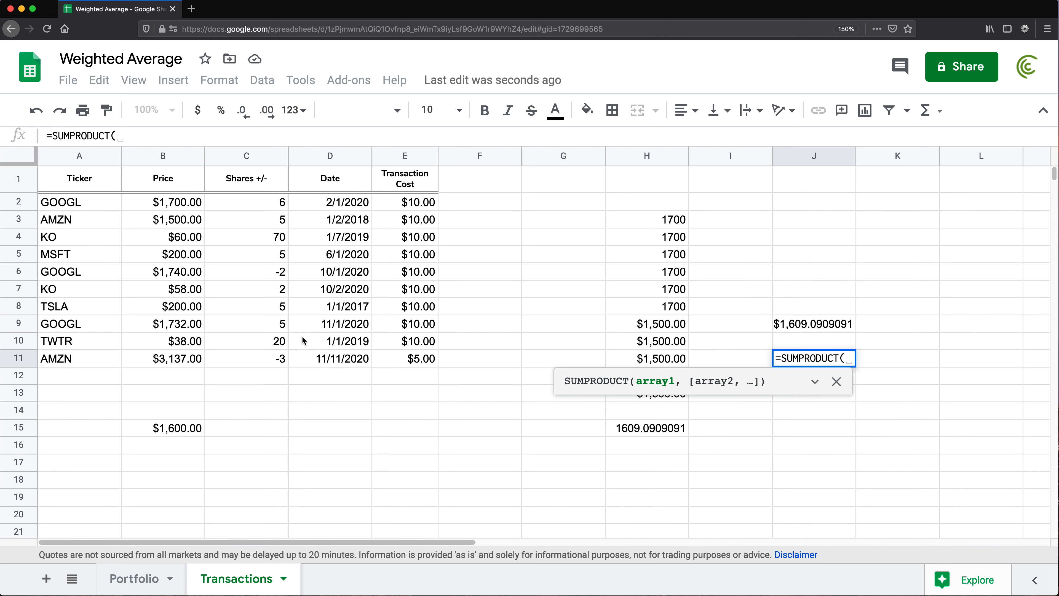
{"action": "left_click_drag", "start_coordinate": [188, 206], "coordinate": [192, 222]}
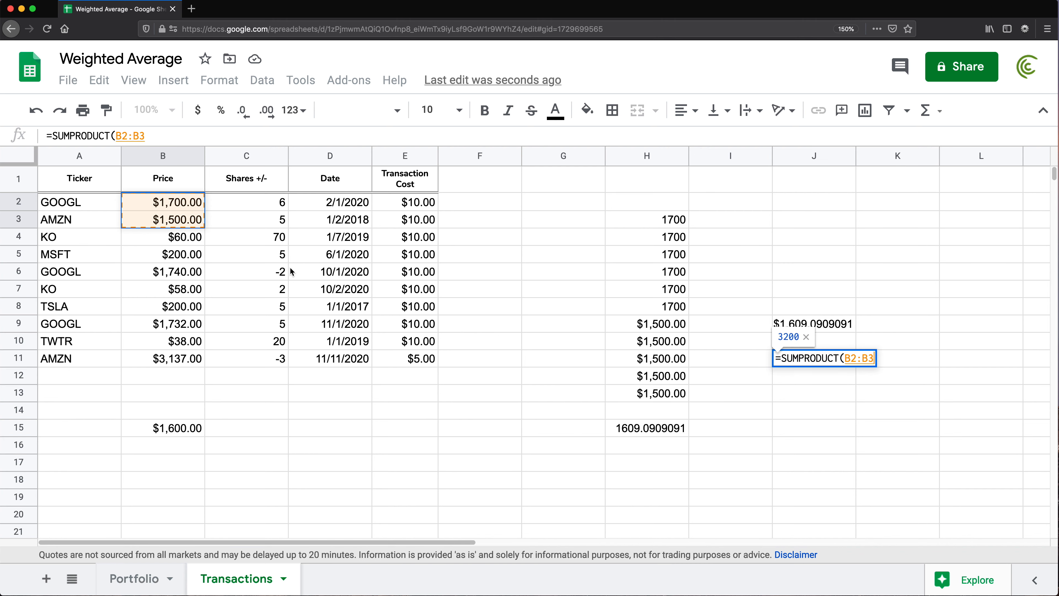
{"action": "type", "text": ","}
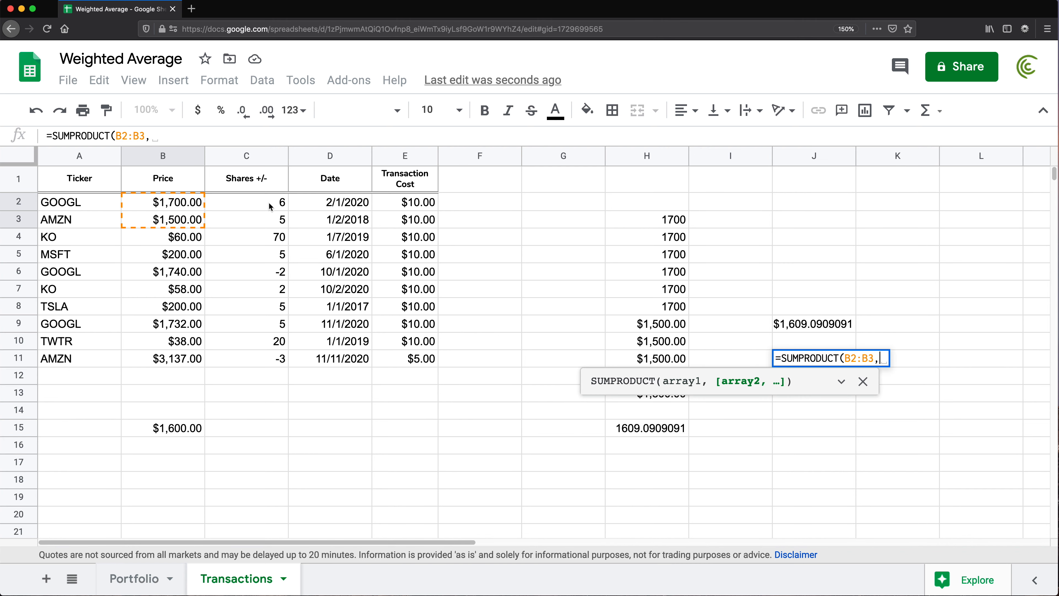
{"action": "left_click_drag", "start_coordinate": [270, 205], "coordinate": [270, 226]}
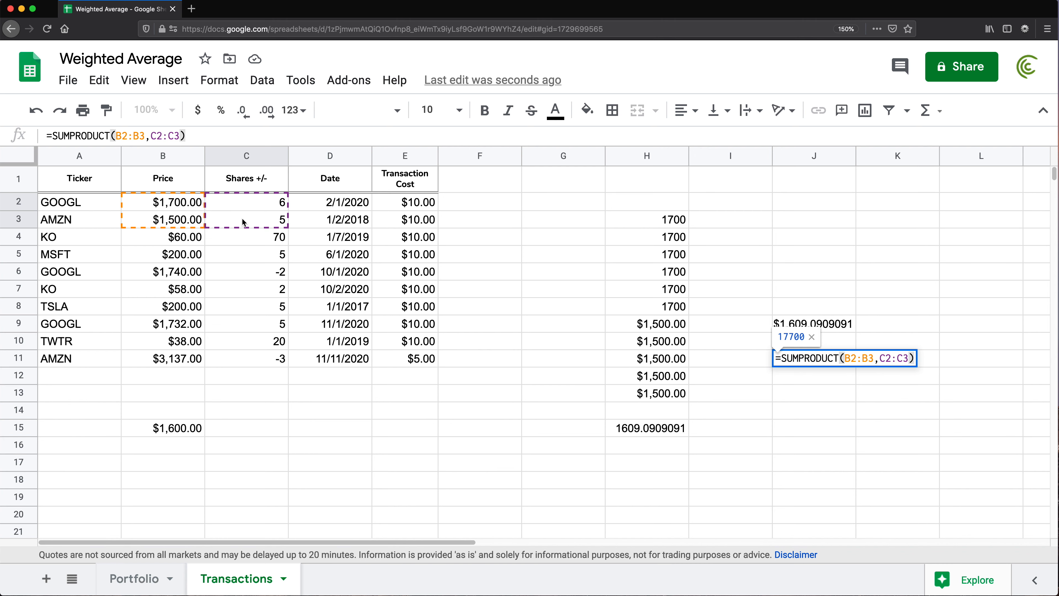
Divide the J11 SUMPRODUCT by the combined shares, completing the formula as =SUMPRODUCT(B2:B3,C2:C3)/SUM(C2:C3).
{"action": "type", "text": "/"}
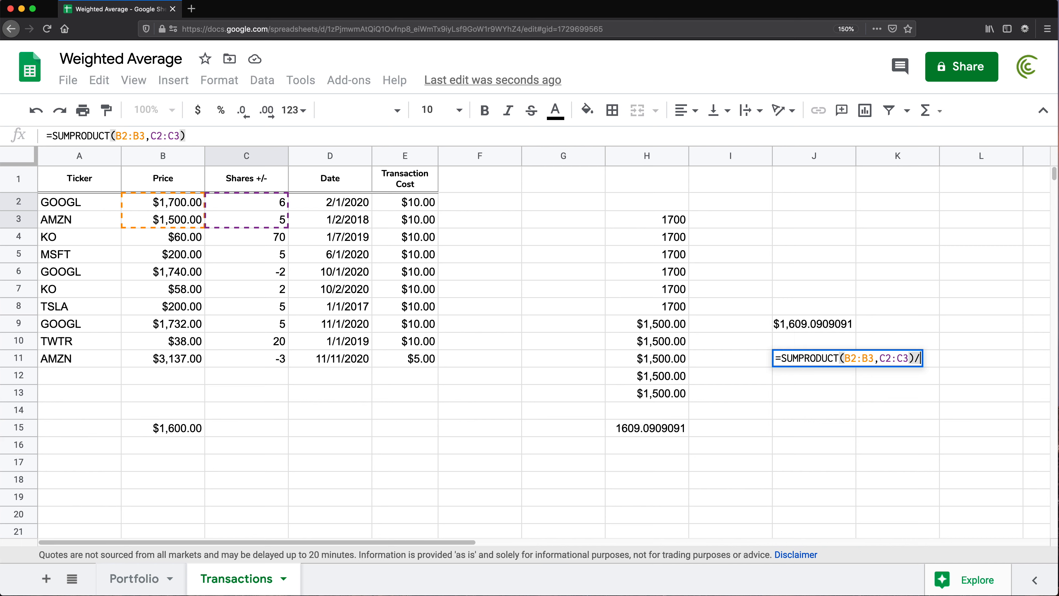
{"action": "type", "text": "su"}
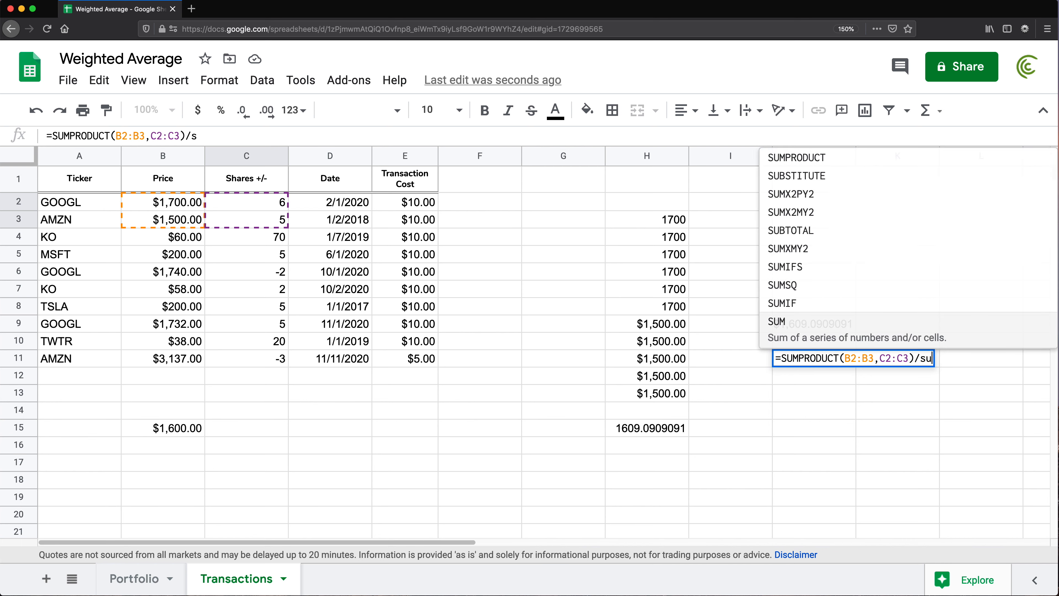
{"action": "type", "text": "m("}
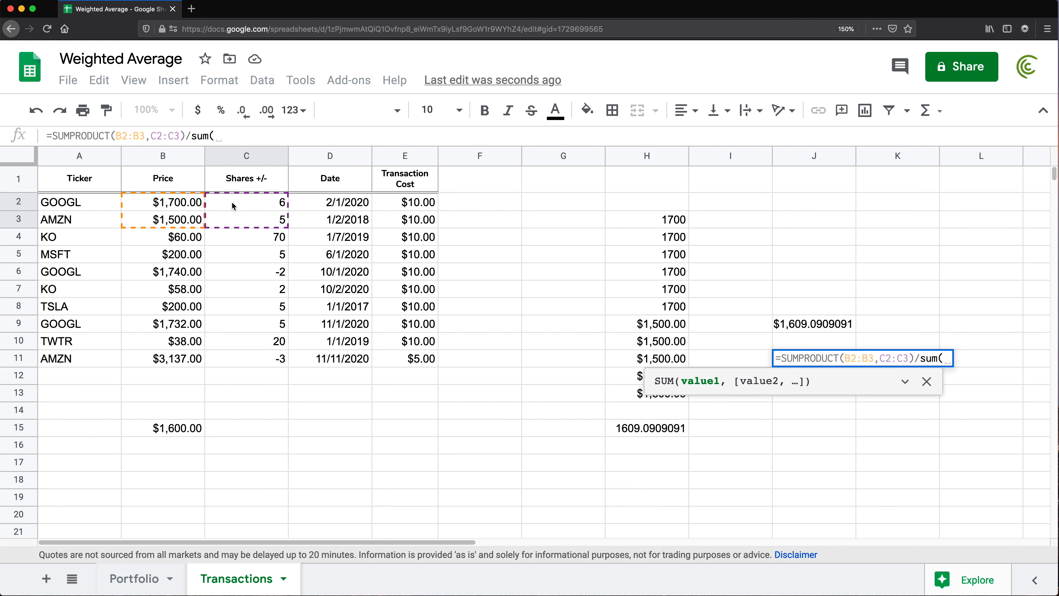
{"action": "left_click_drag", "start_coordinate": [232, 204], "coordinate": [236, 221]}
{"action": "type", "text": ")"}
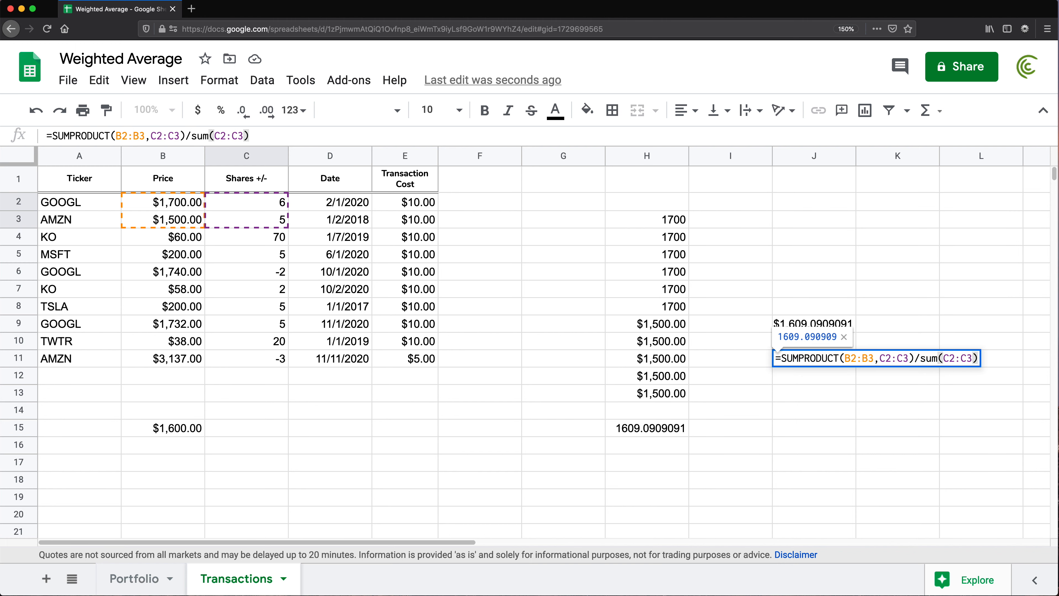
{"action": "key", "text": "Return"}
Start a formula in J13 with the AVERAGE.WEIGHTED function.
{"action": "key", "text": "Down"}
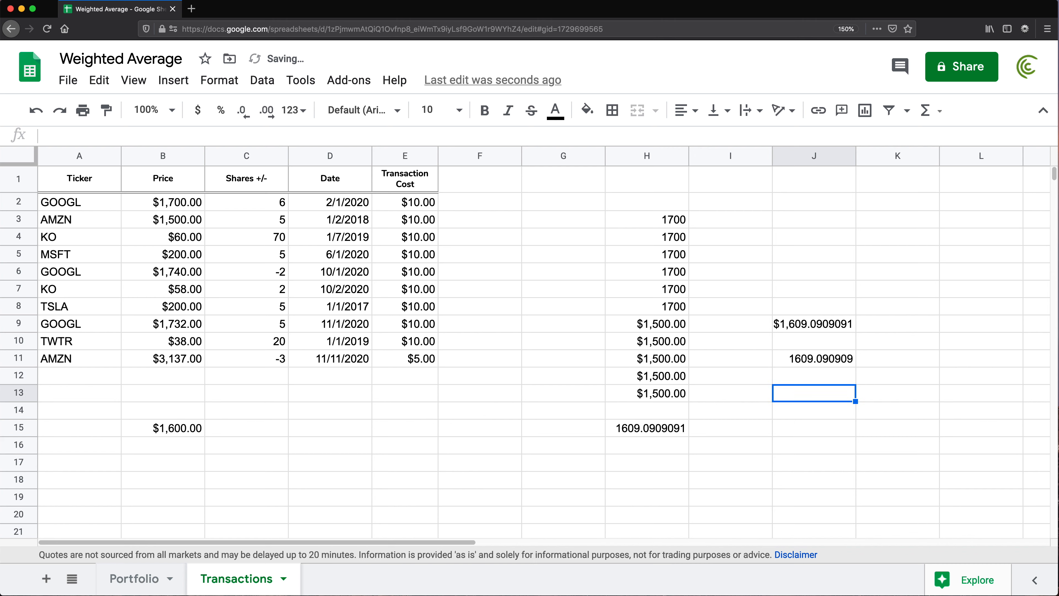
{"action": "type", "text": "=w"}
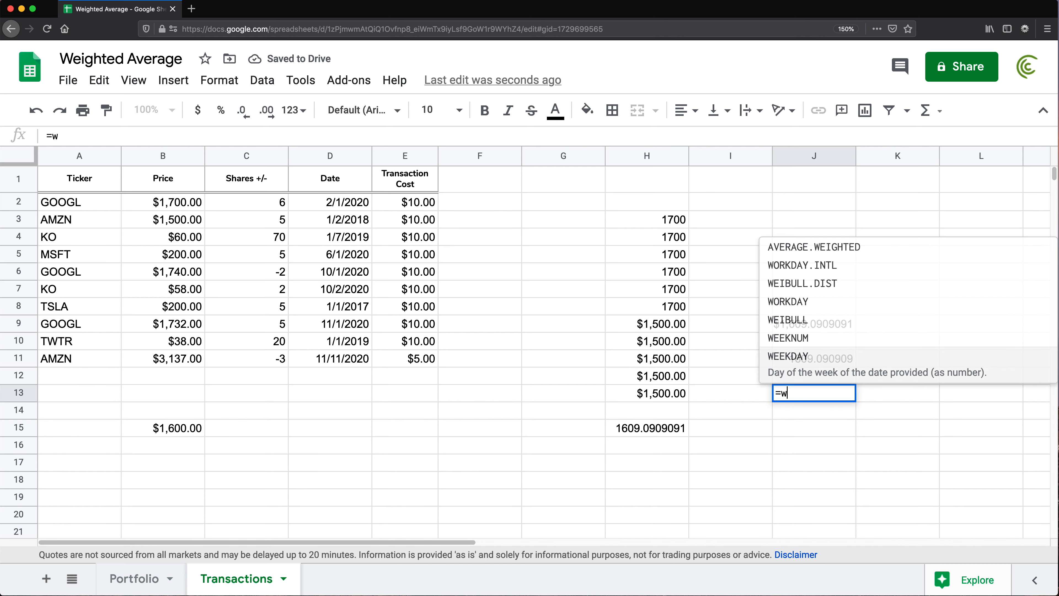
{"action": "key", "text": "Up"}
{"action": "key", "text": "Up"}
{"action": "key", "text": "Up"}
{"action": "key", "text": "Up"}
{"action": "key", "text": "Up"}
{"action": "key", "text": "Up"}
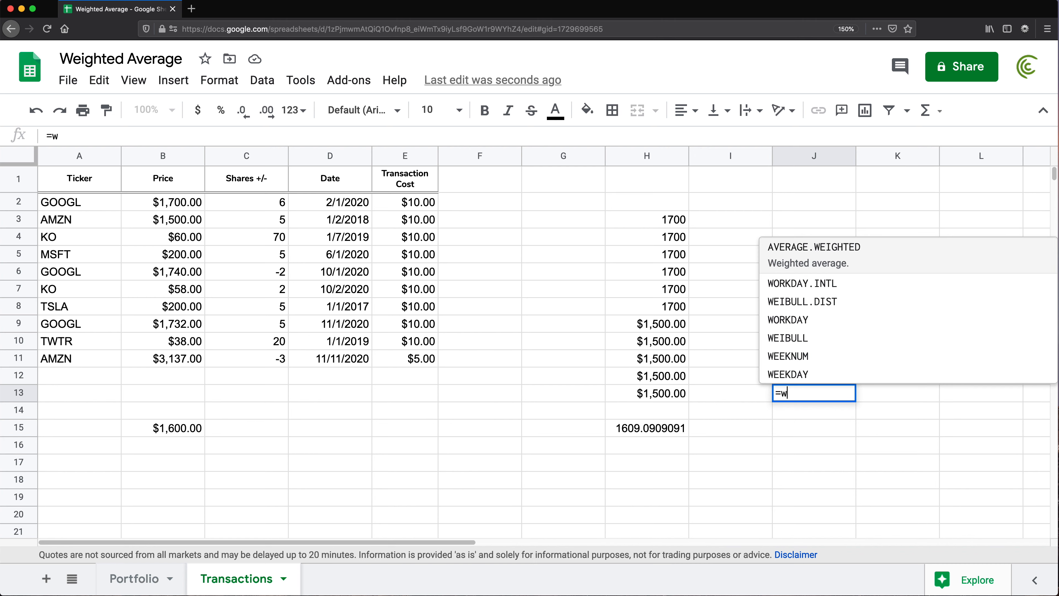
{"action": "key", "text": "Tab"}
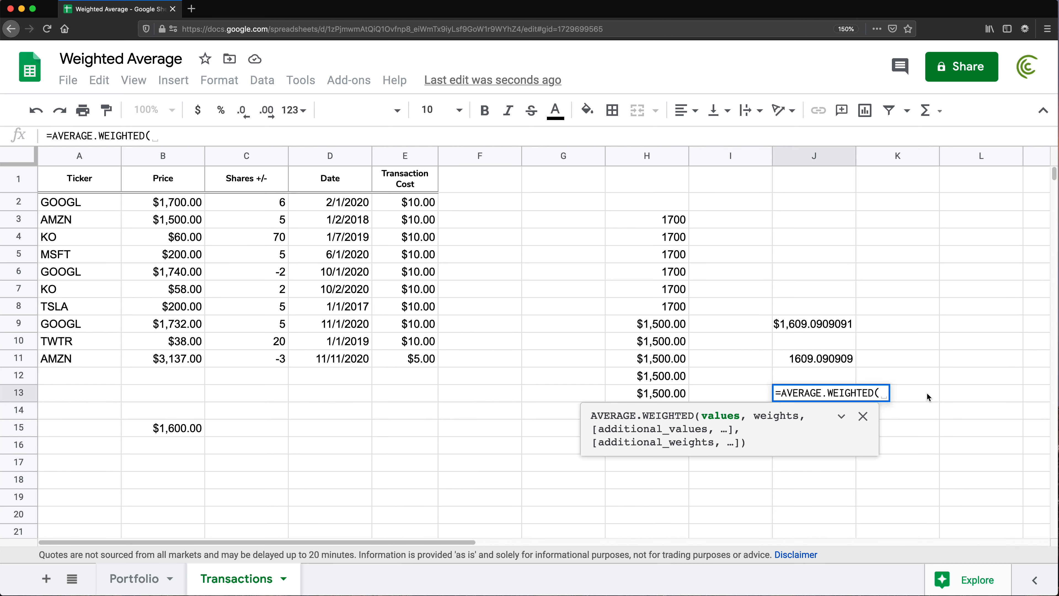
Complete the J13 weighted average with prices B2:B3 as the values and shares C2:C3 as the weights.
{"action": "left_click_drag", "start_coordinate": [173, 204], "coordinate": [174, 218]}
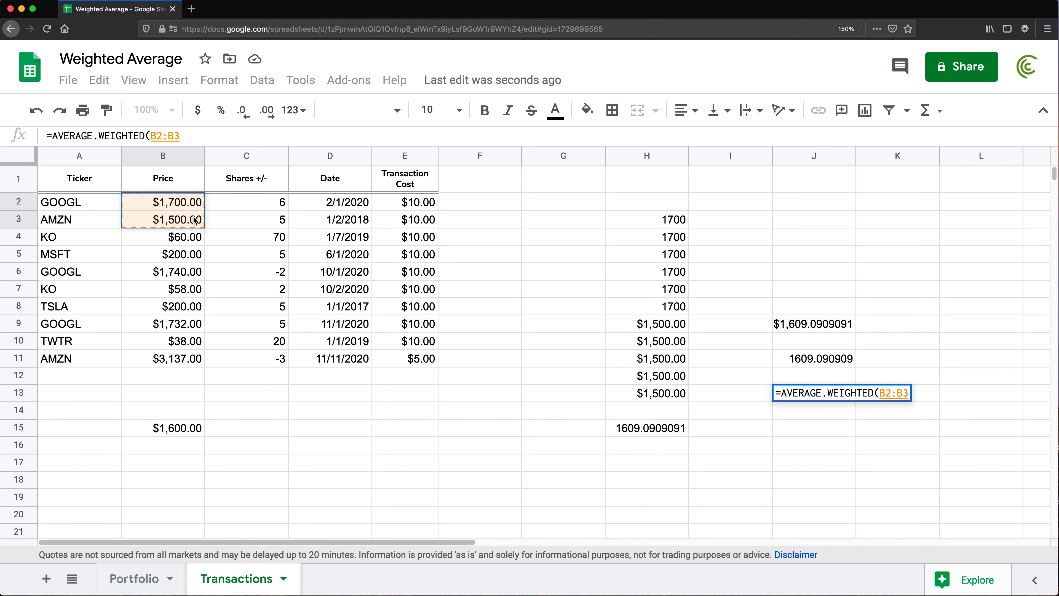
{"action": "type", "text": ","}
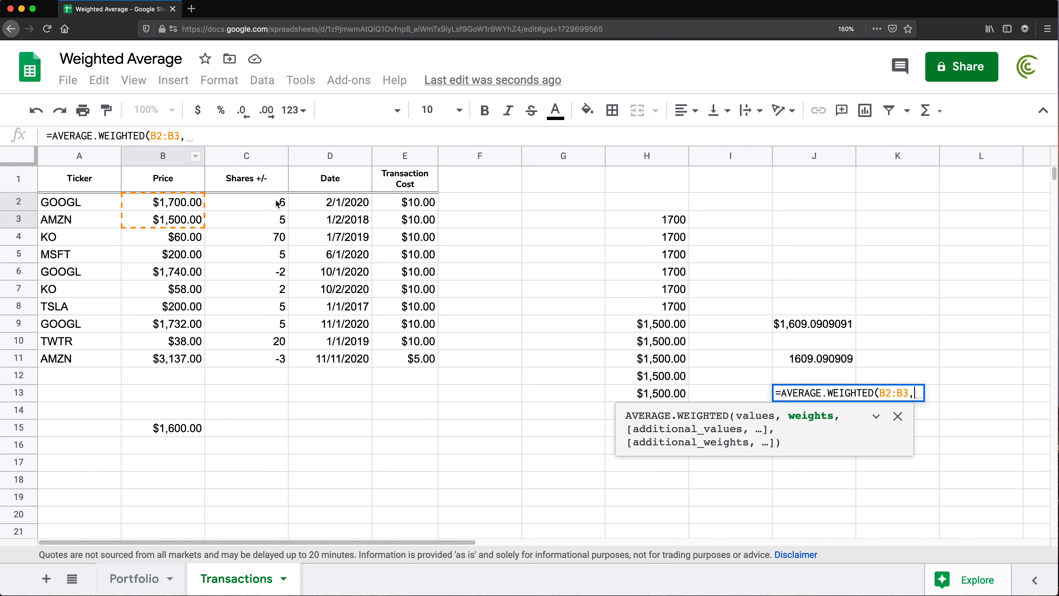
{"action": "left_click_drag", "start_coordinate": [280, 203], "coordinate": [280, 221]}
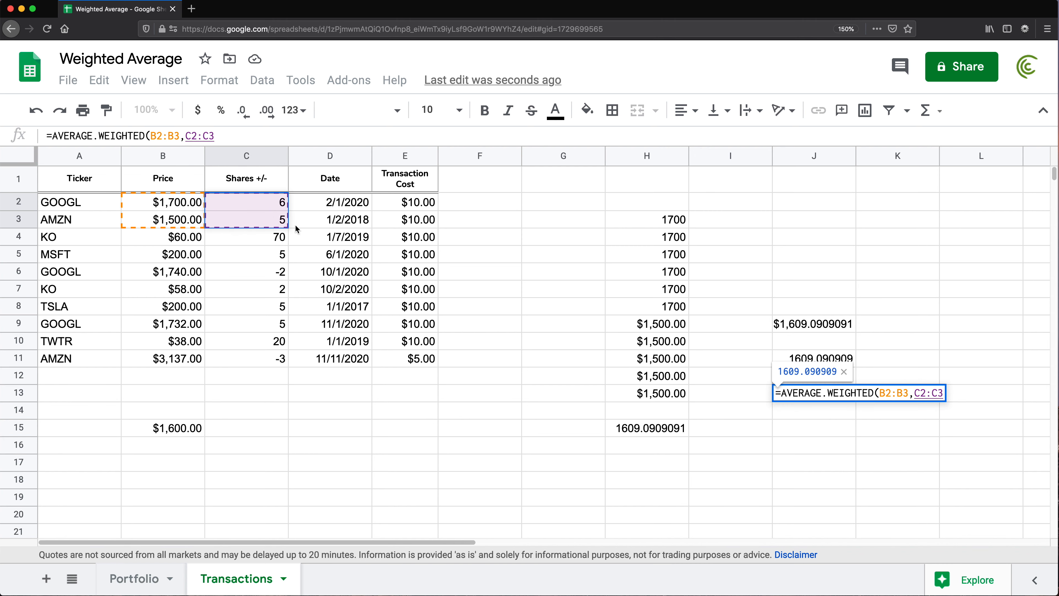
{"action": "type", "text": ")"}
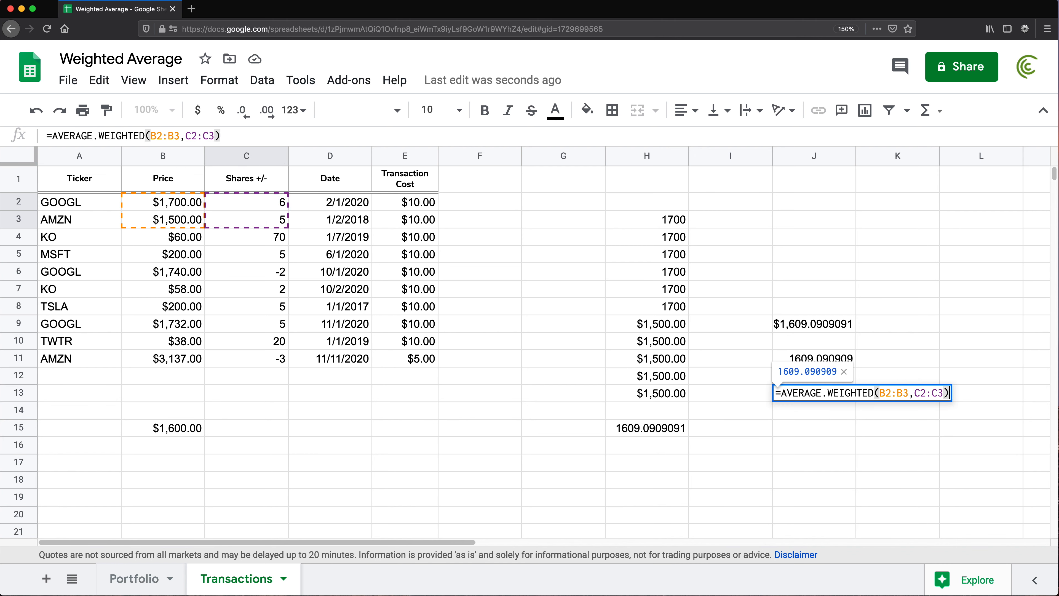
{"action": "key", "text": "Return"}
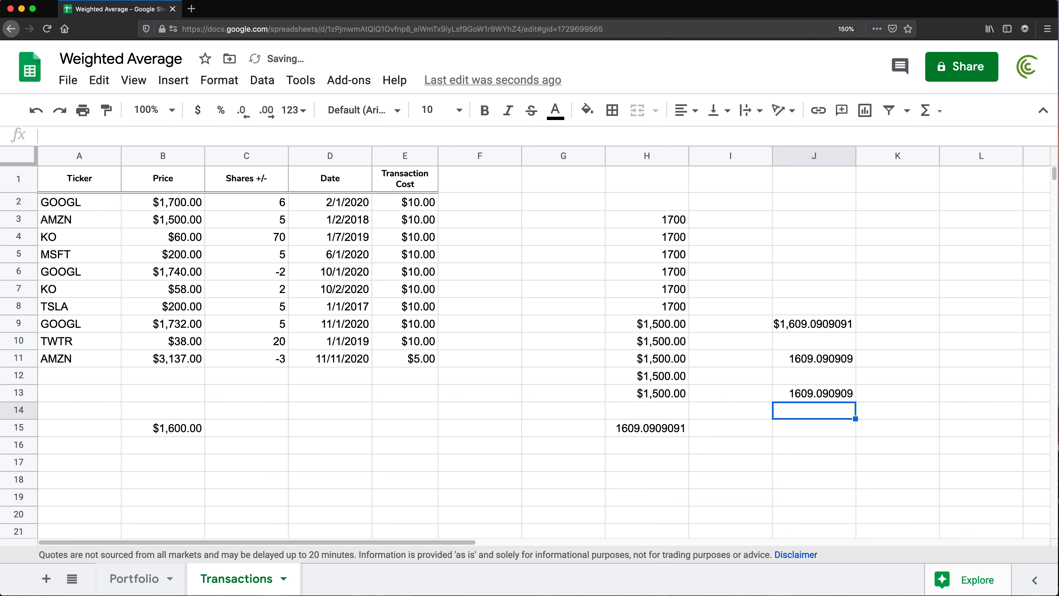
{"action": "double_click", "coordinate": [817, 396]}
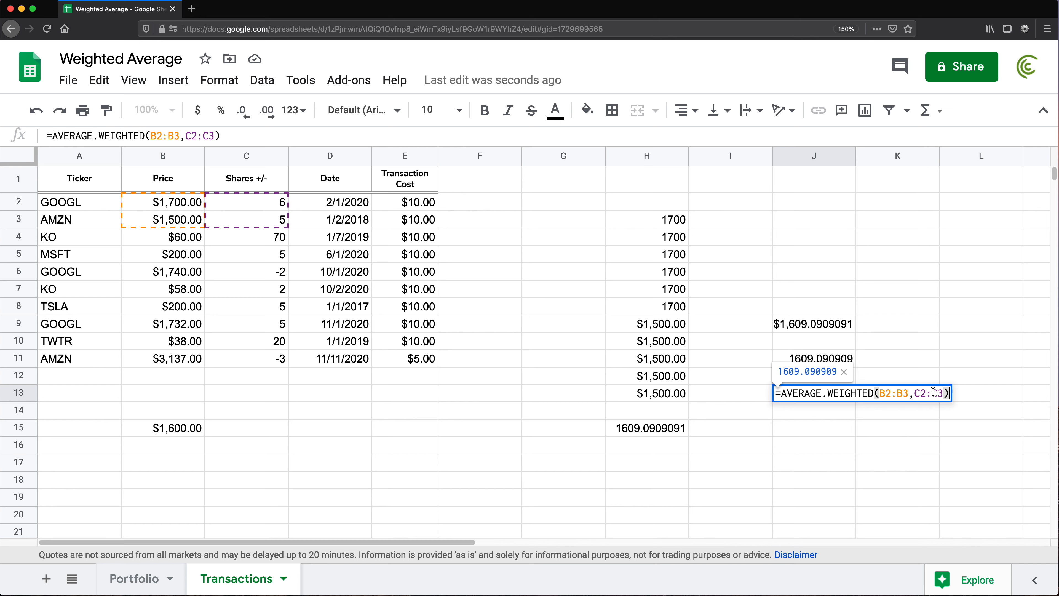
{"action": "key", "text": "Return"}
{"action": "left_click_drag", "start_coordinate": [646, 156], "coordinate": [898, 156]}
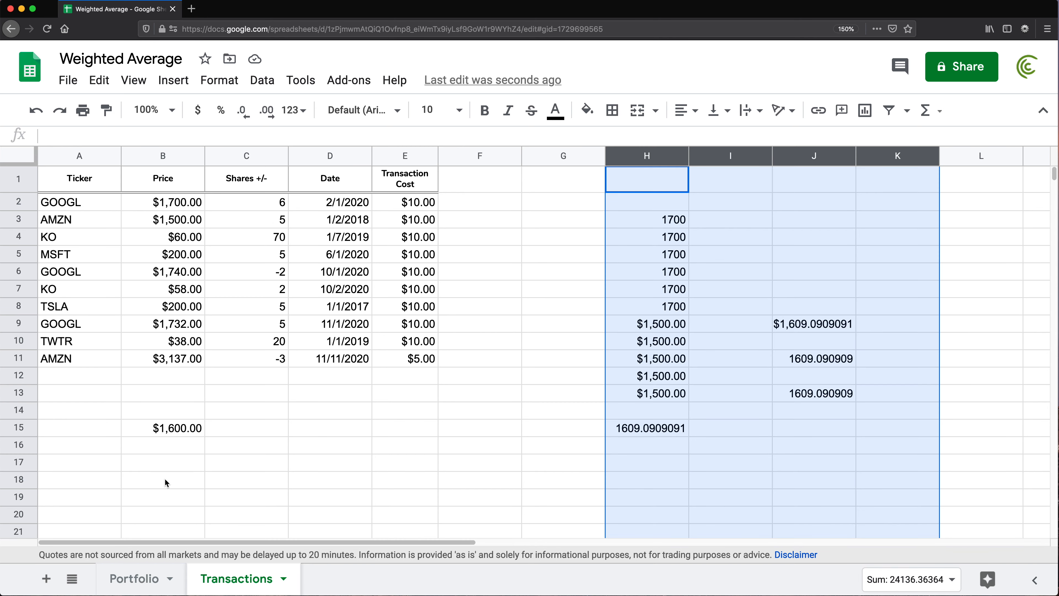
{"action": "left_click", "coordinate": [177, 431]}
{"action": "triple_click", "coordinate": [176, 430]}
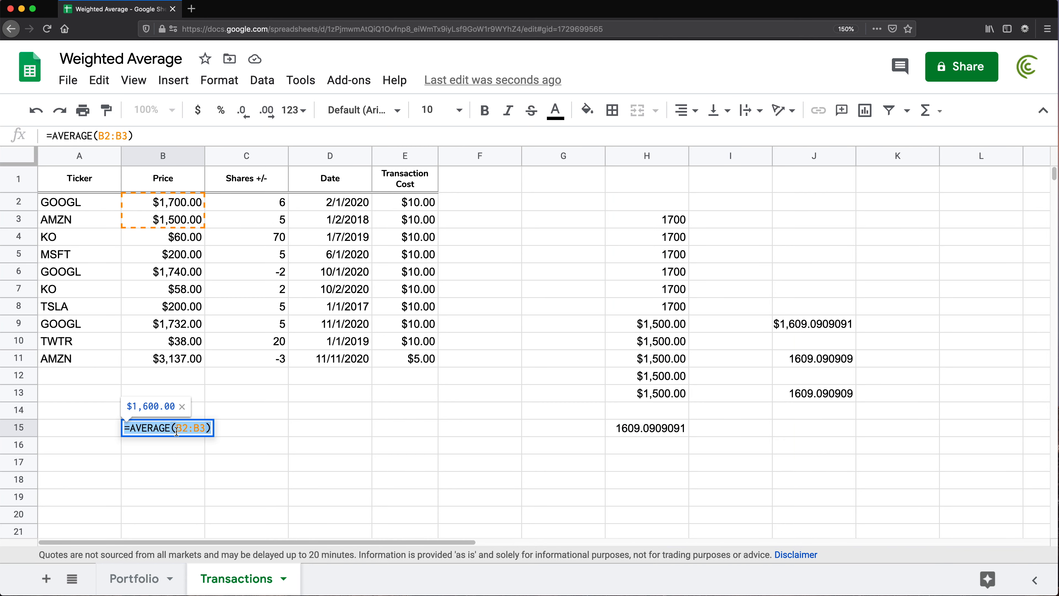
{"action": "left_click", "coordinate": [175, 428]}
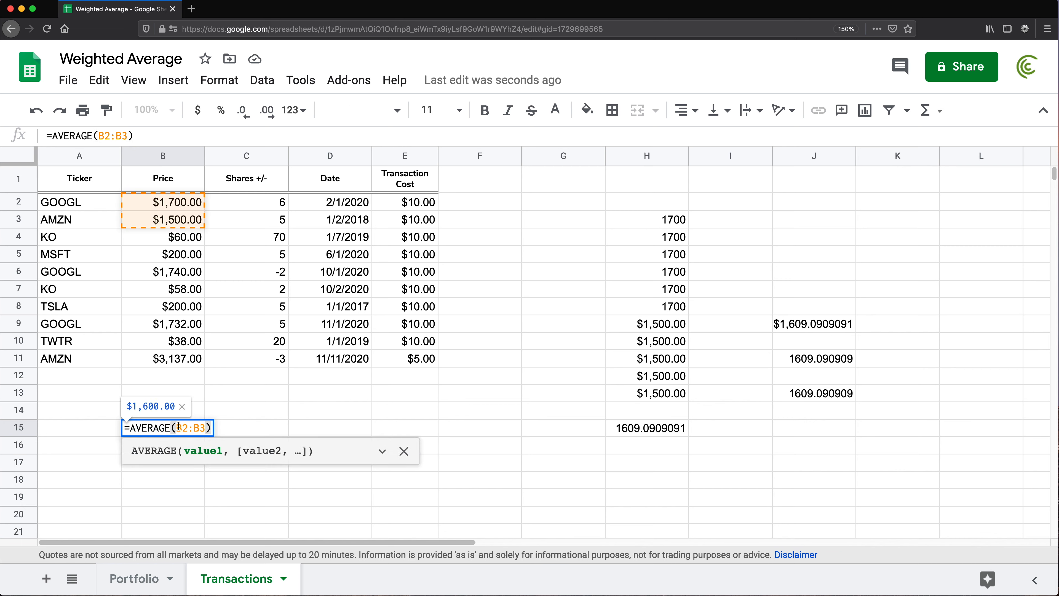
{"action": "left_click_drag", "start_coordinate": [176, 428], "coordinate": [203, 428]}
{"action": "key", "text": "BackSpace"}
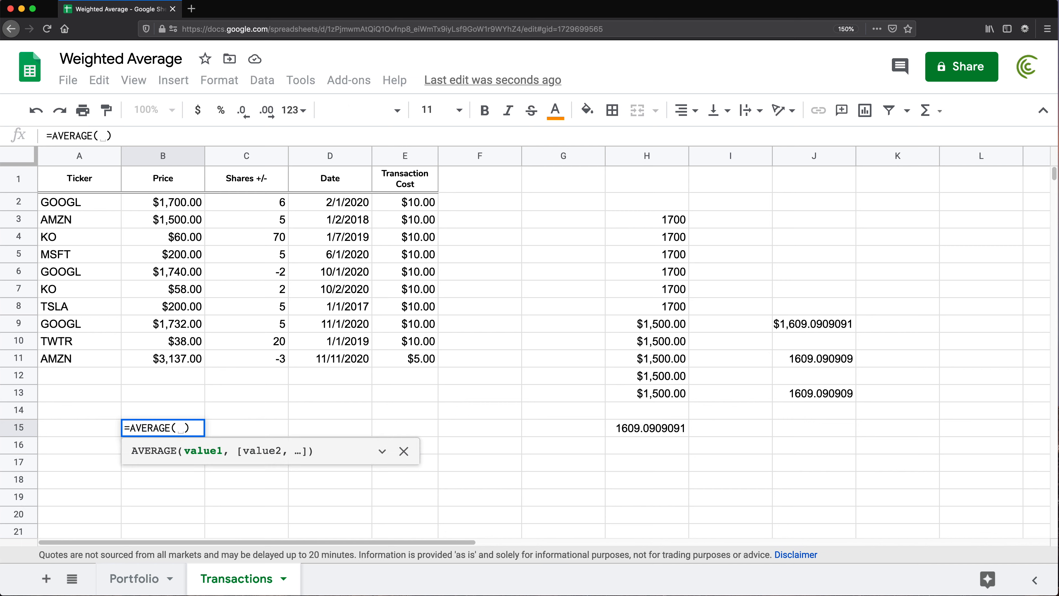
{"action": "left_click_drag", "start_coordinate": [189, 202], "coordinate": [188, 360]}
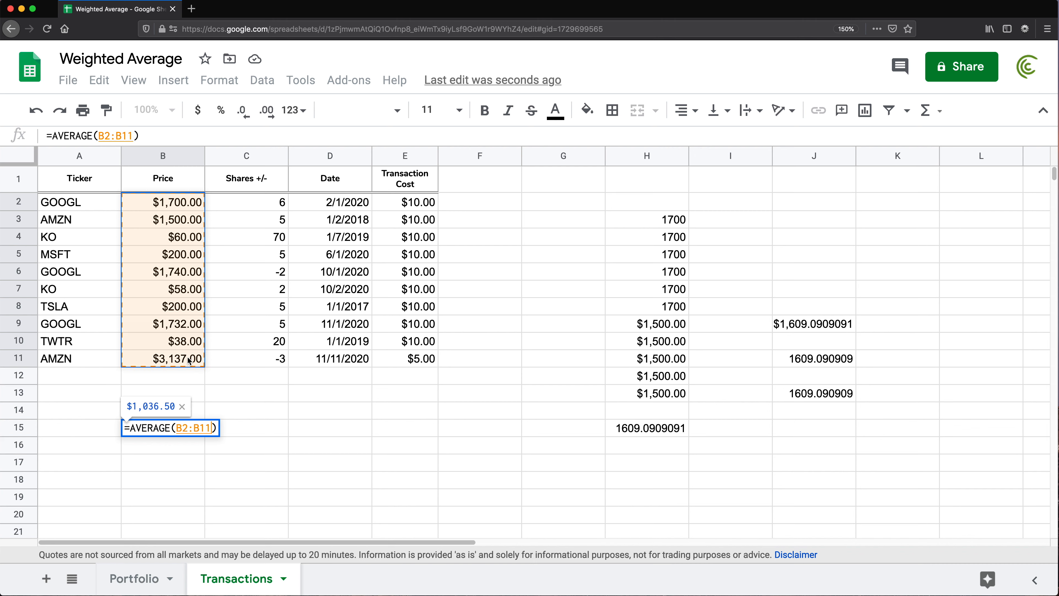
{"action": "key", "text": "Escape"}
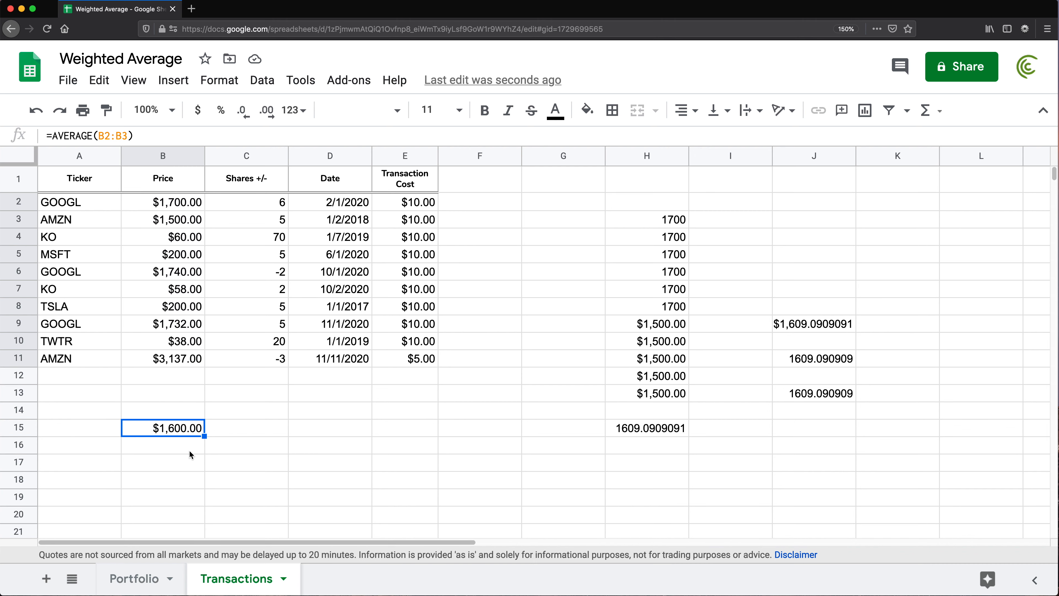
Clear the plain average formula from B15.
{"action": "key", "text": "BackSpace"}
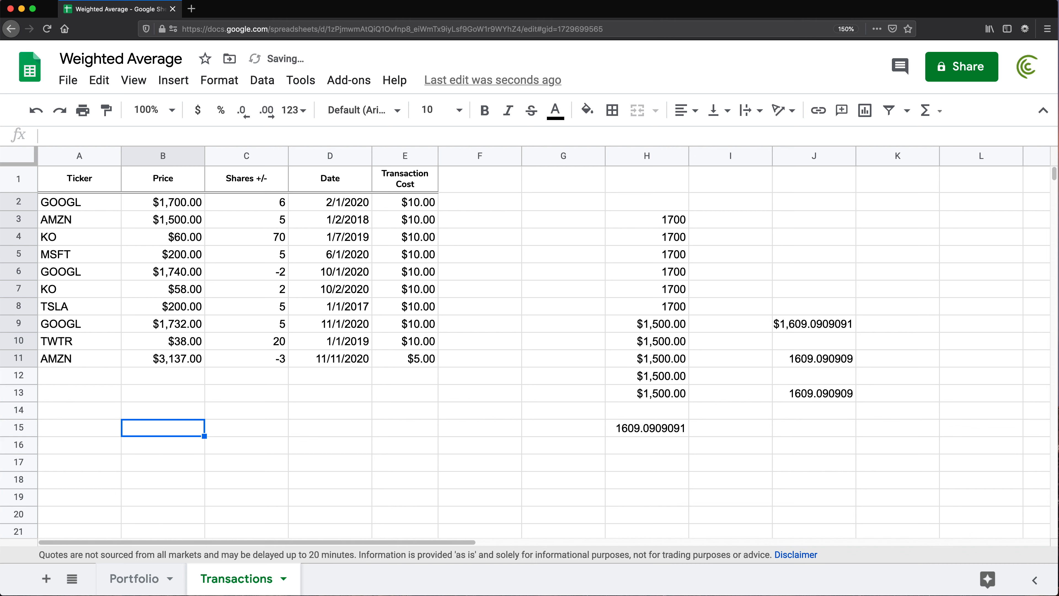
{"action": "key", "text": "Left"}
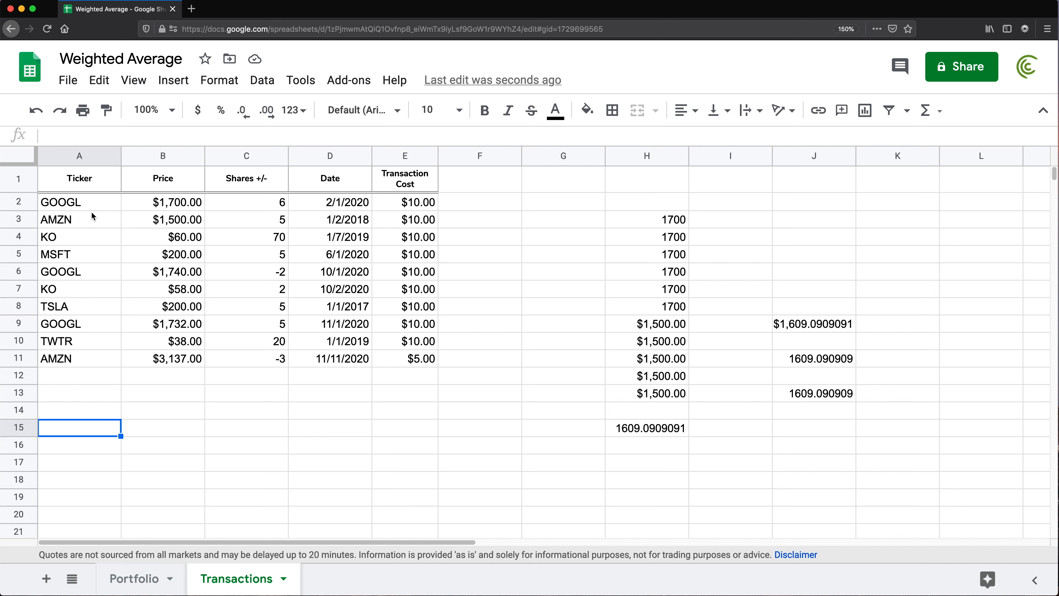
Review the GOOGL tickers in A2, A6 and A9 and their prices in B2, B6 and B9.
{"action": "left_click", "coordinate": [80, 201]}
{"action": "left_click", "coordinate": [77, 272]}
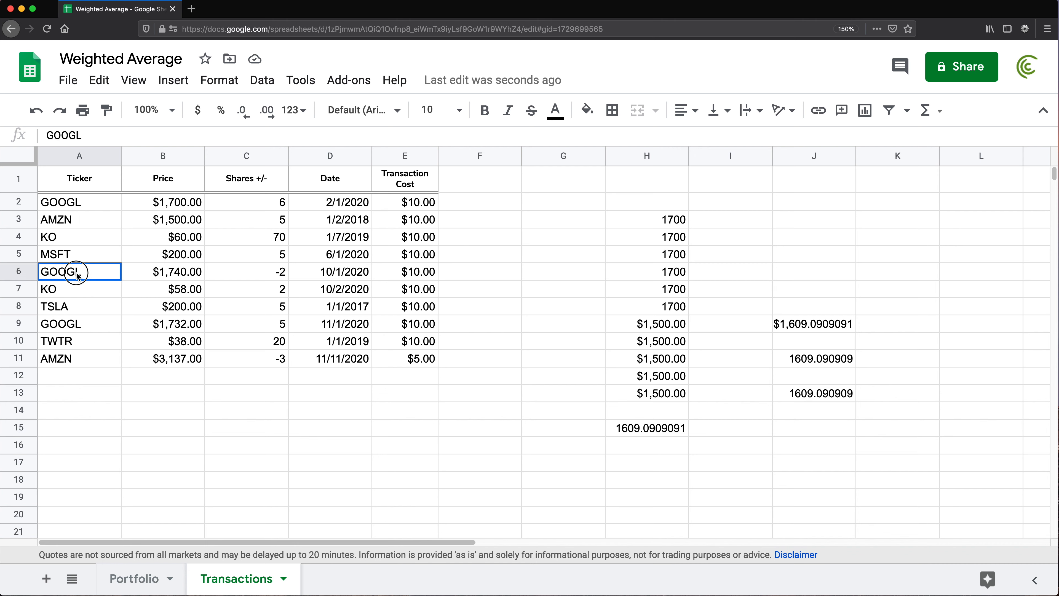
{"action": "left_click", "coordinate": [74, 324]}
{"action": "left_click", "coordinate": [167, 203]}
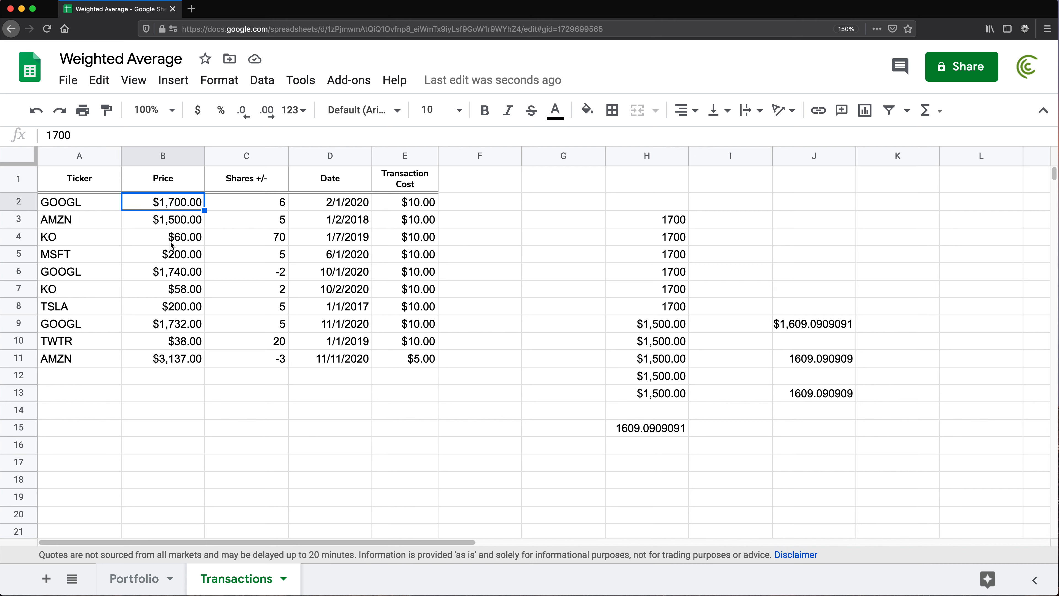
{"action": "left_click", "coordinate": [162, 272]}
{"action": "left_click", "coordinate": [174, 323]}
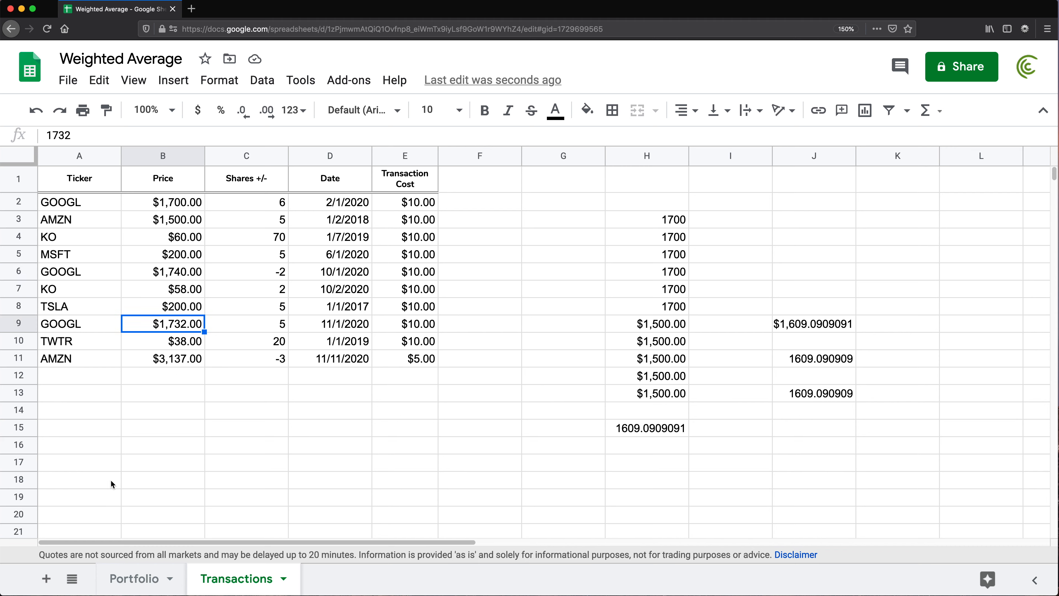
Enter the formula =AVERAGEIFS(B2:B11,A2:A11="GOOGL") in B15 to average the prices of the GOOGL transactions.
{"action": "left_click", "coordinate": [137, 434]}
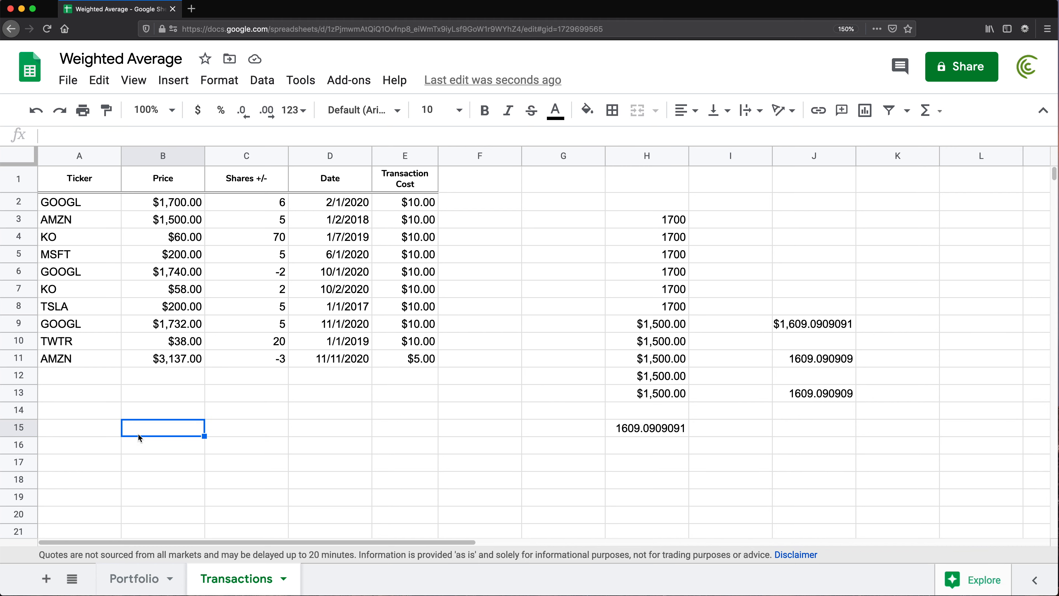
{"action": "type", "text": "=AVER"}
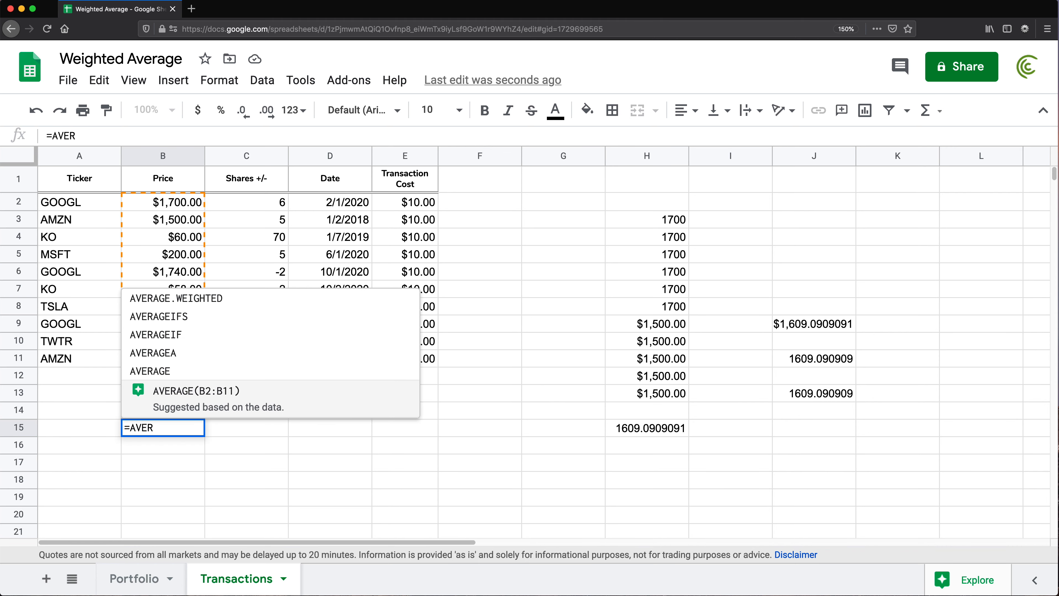
{"action": "left_click", "coordinate": [158, 316]}
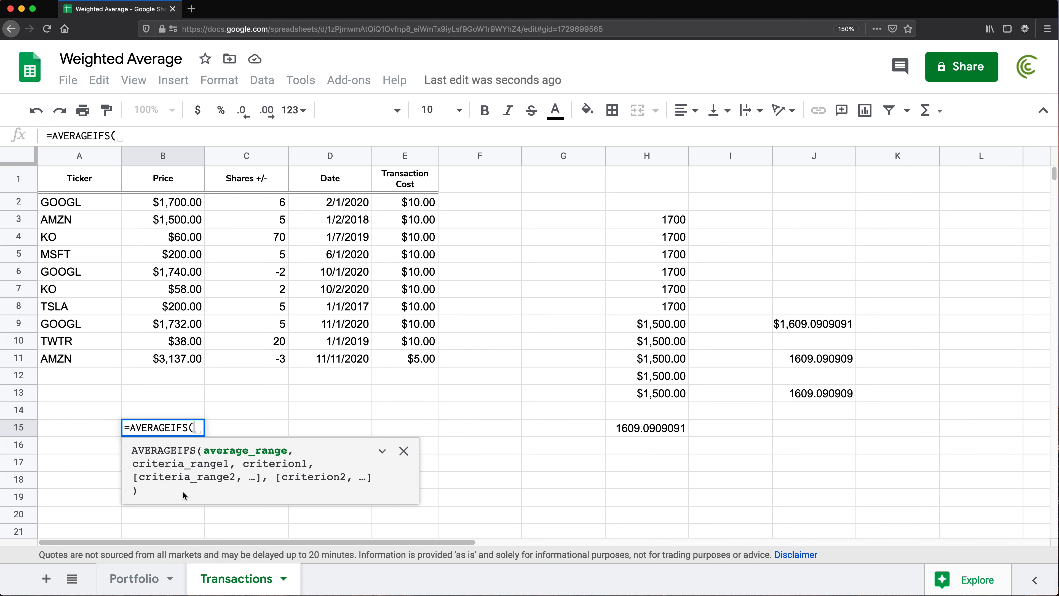
{"action": "left_click_drag", "start_coordinate": [178, 204], "coordinate": [174, 365]}
{"action": "type", "text": ","}
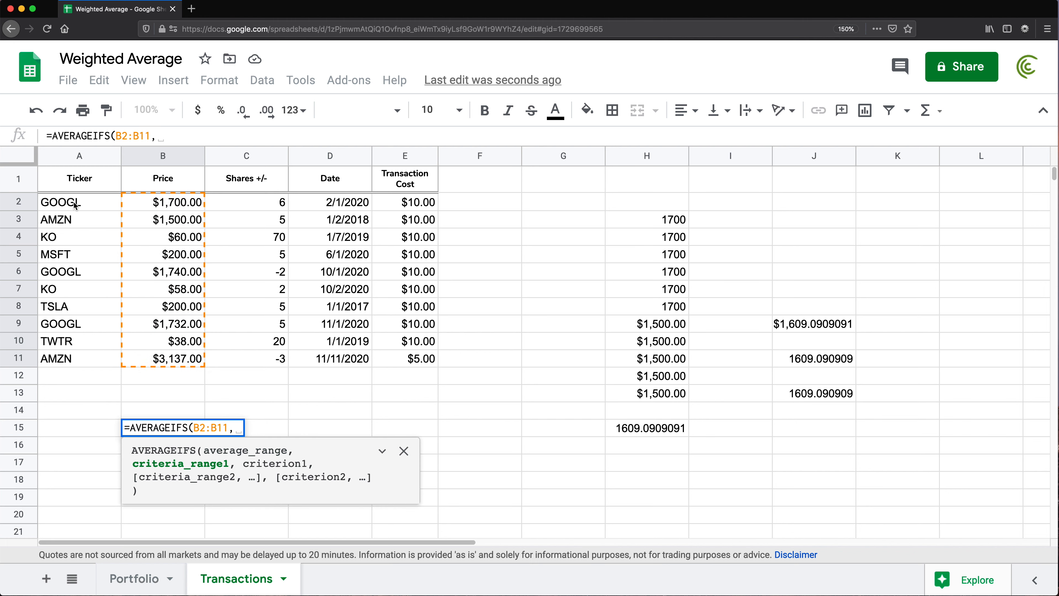
{"action": "left_click_drag", "start_coordinate": [76, 204], "coordinate": [77, 357]}
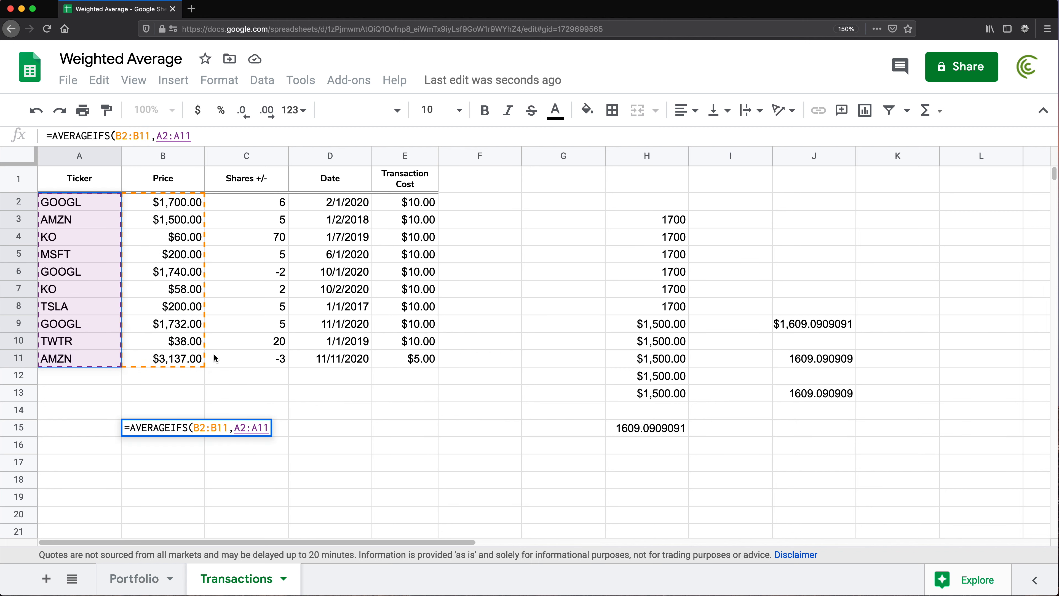
{"action": "type", "text": "=\""}
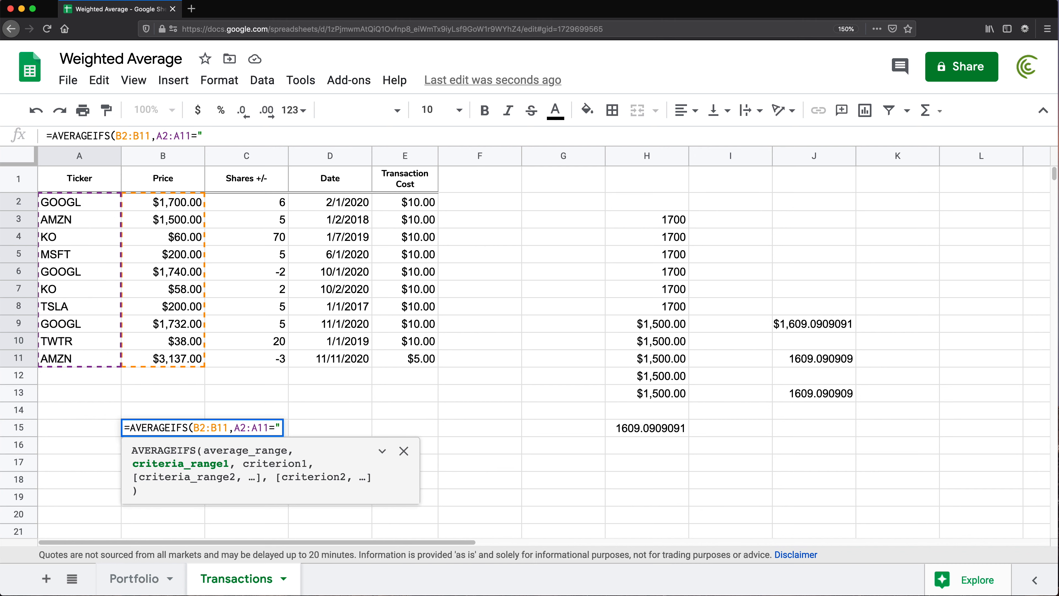
{"action": "type", "text": "GOOGL"}
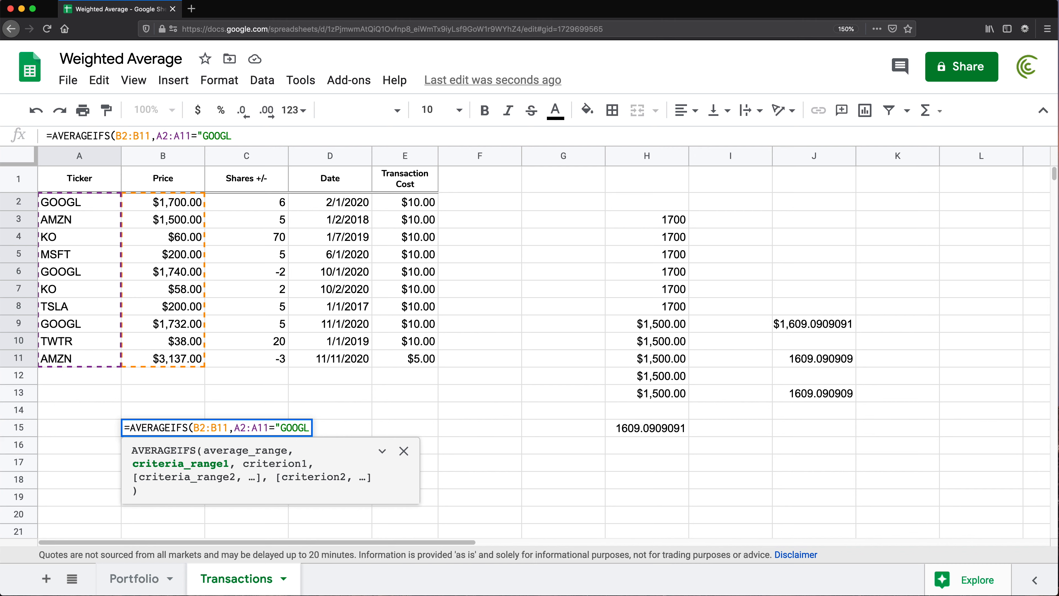
{"action": "type", "text": "\")"}
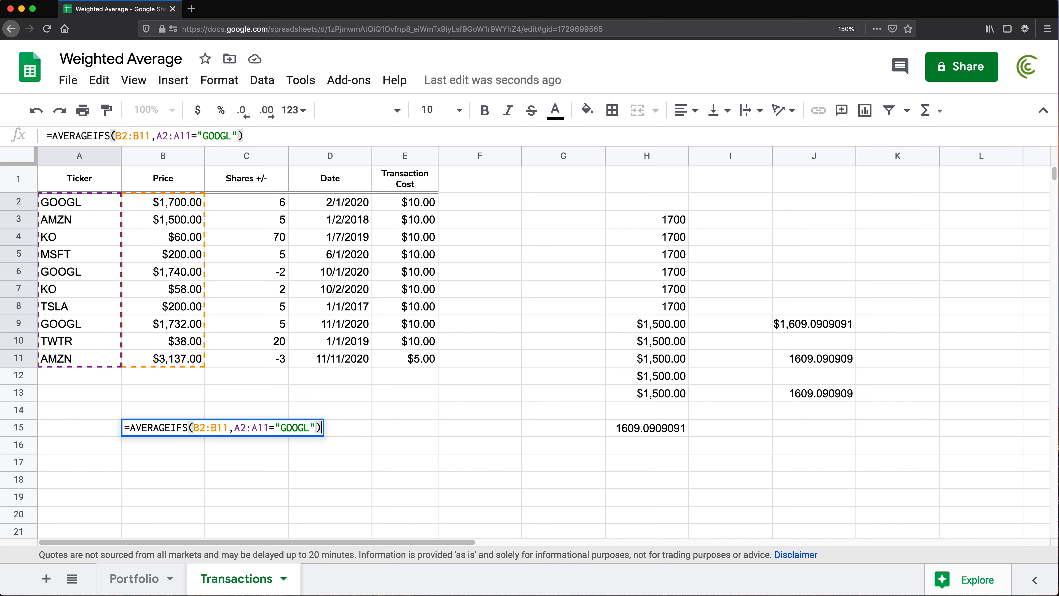
{"action": "key", "text": "Return"}
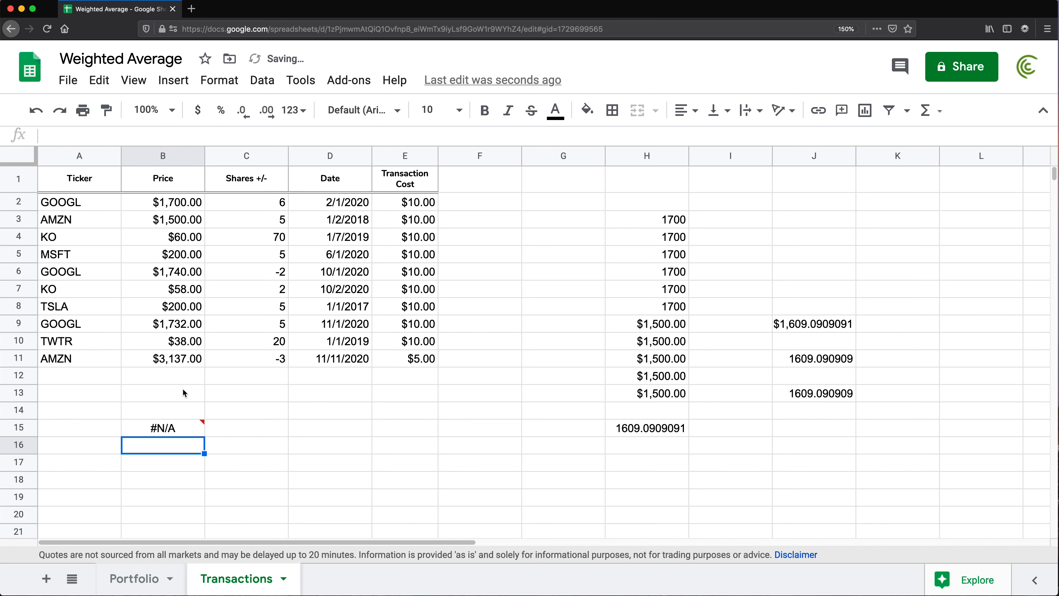
Correct the B15 formula to =AVERAGEIFS(B2:B11,A2:A11,"GOOGL"), separating the ticker range and its criterion with a comma.
{"action": "double_click", "coordinate": [183, 427]}
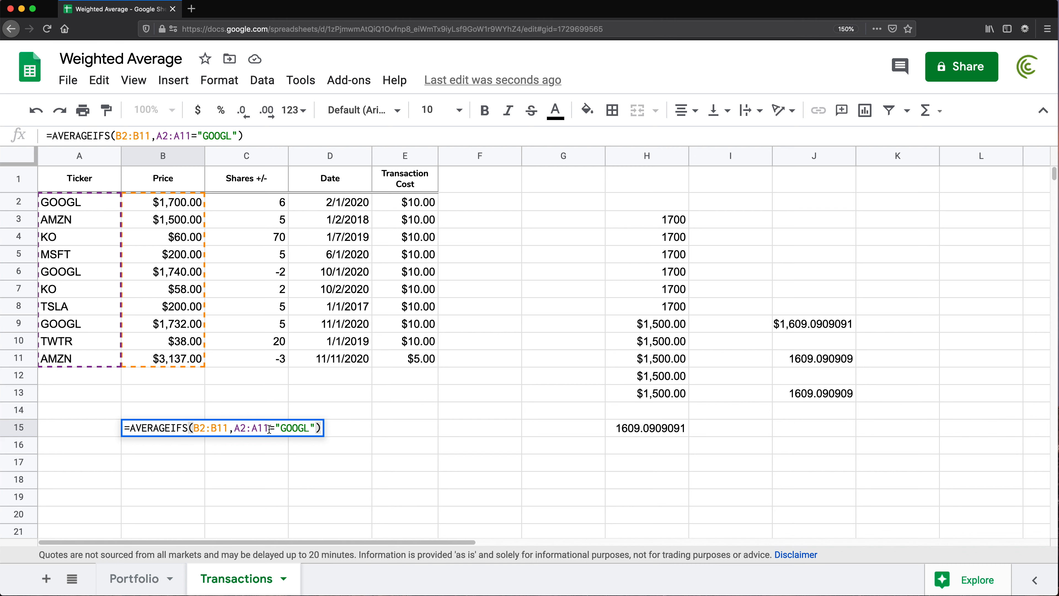
{"action": "left_click", "coordinate": [269, 428]}
{"action": "key", "text": "Delete"}
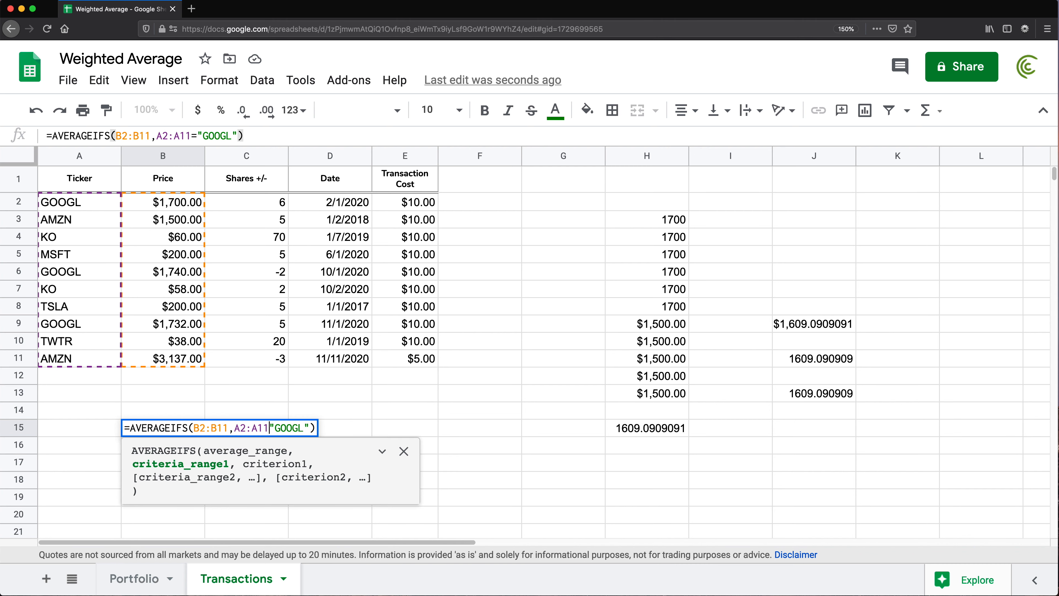
{"action": "type", "text": ","}
{"action": "key", "text": "Right"}
{"action": "key", "text": "Right"}
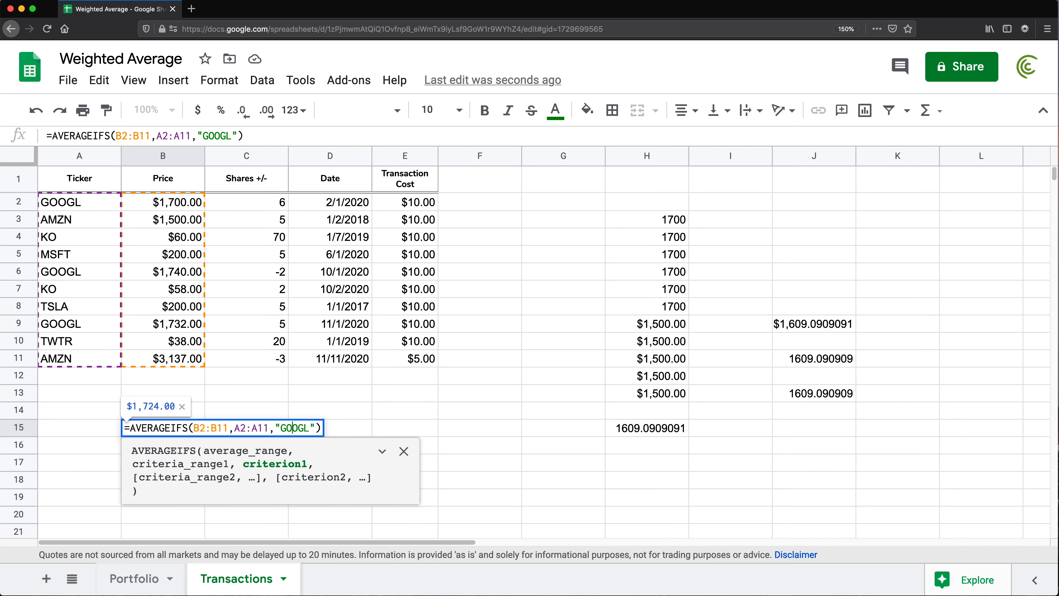
{"action": "key", "text": "Return"}
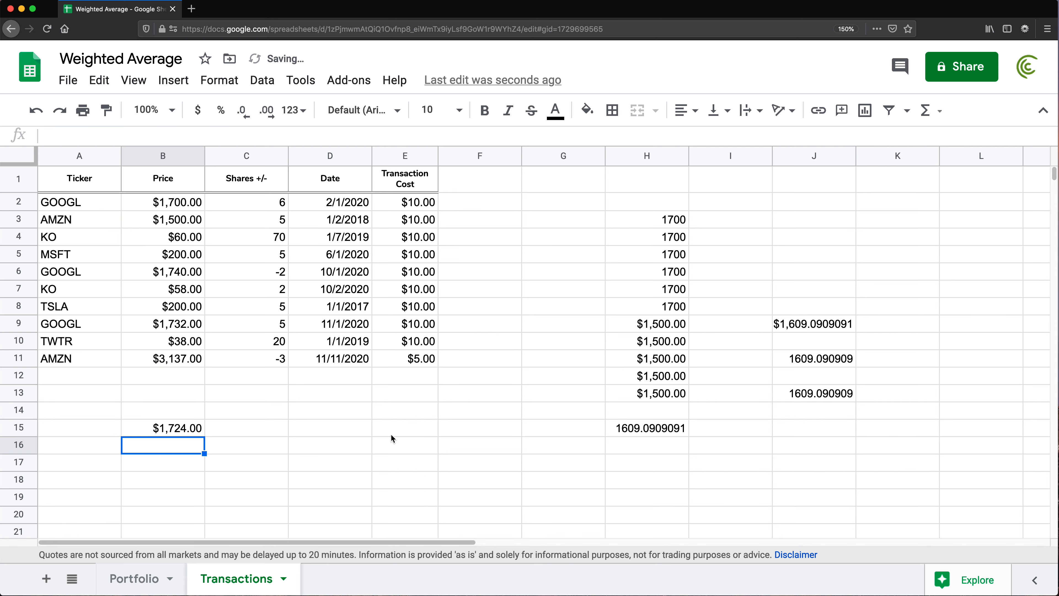
Enter the check formula =AVERAGE(B2,B6,B9) in B16 to average the three GOOGL prices directly.
{"action": "double_click", "coordinate": [173, 431]}
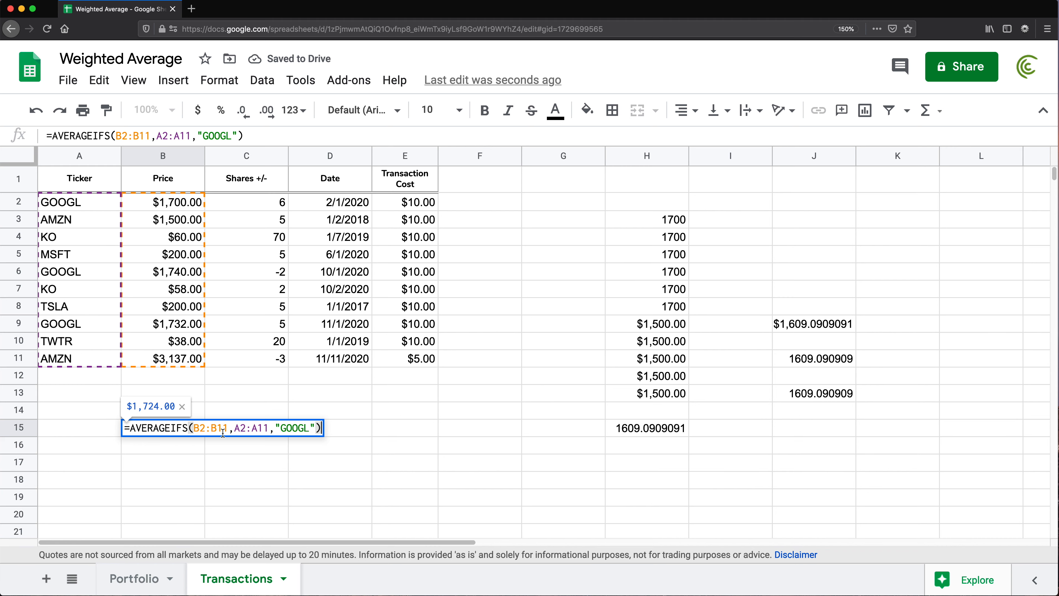
{"action": "key", "text": "Return"}
{"action": "type", "text": "=aver"}
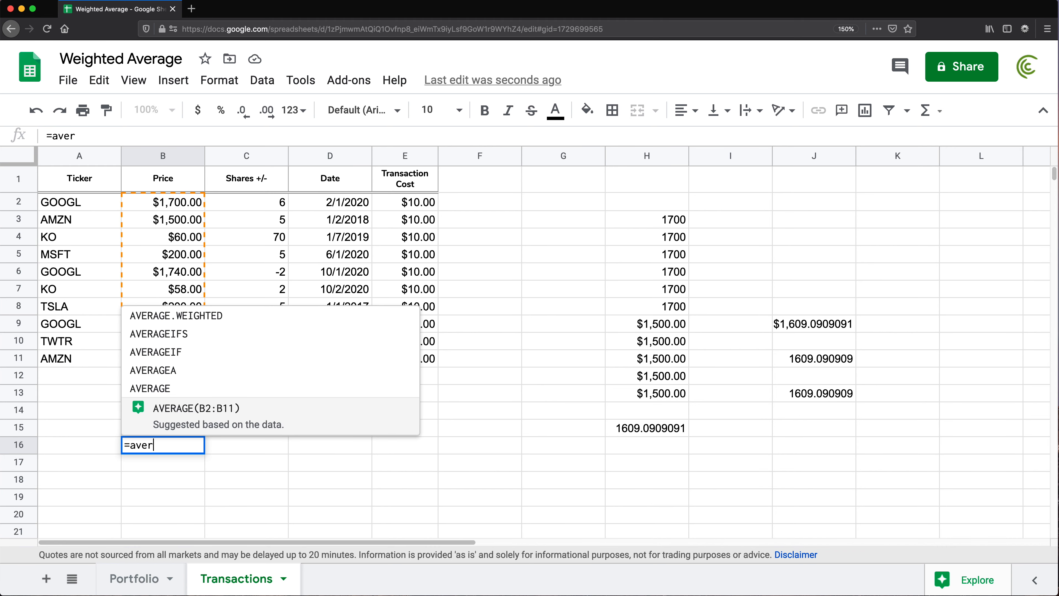
{"action": "key", "text": "Tab"}
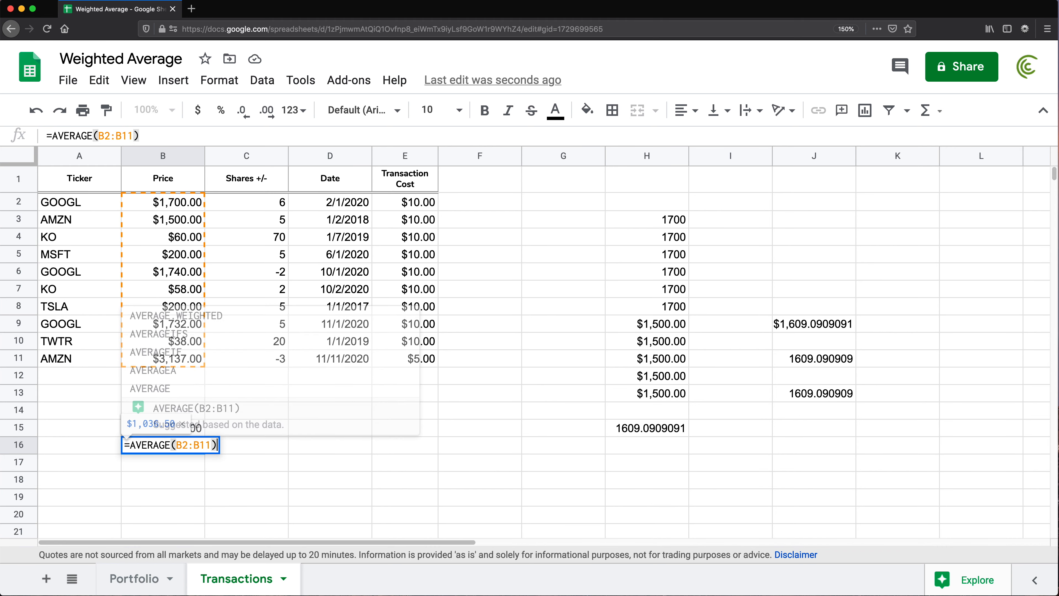
{"action": "left_click_drag", "start_coordinate": [217, 445], "coordinate": [181, 444]}
{"action": "key", "text": "BackSpace"}
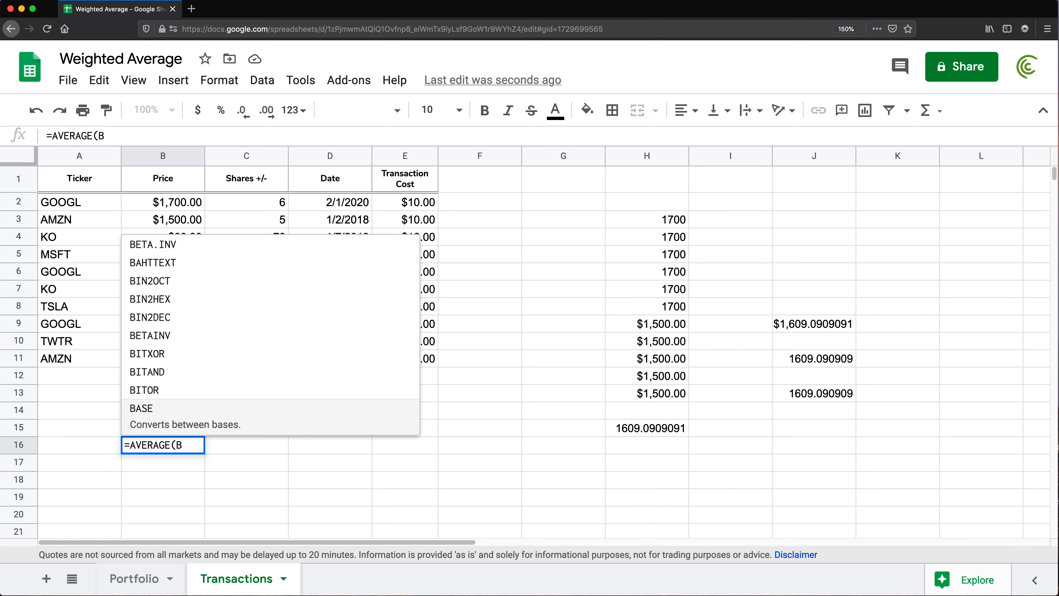
{"action": "key", "text": "BackSpace"}
{"action": "left_click", "coordinate": [194, 200]}
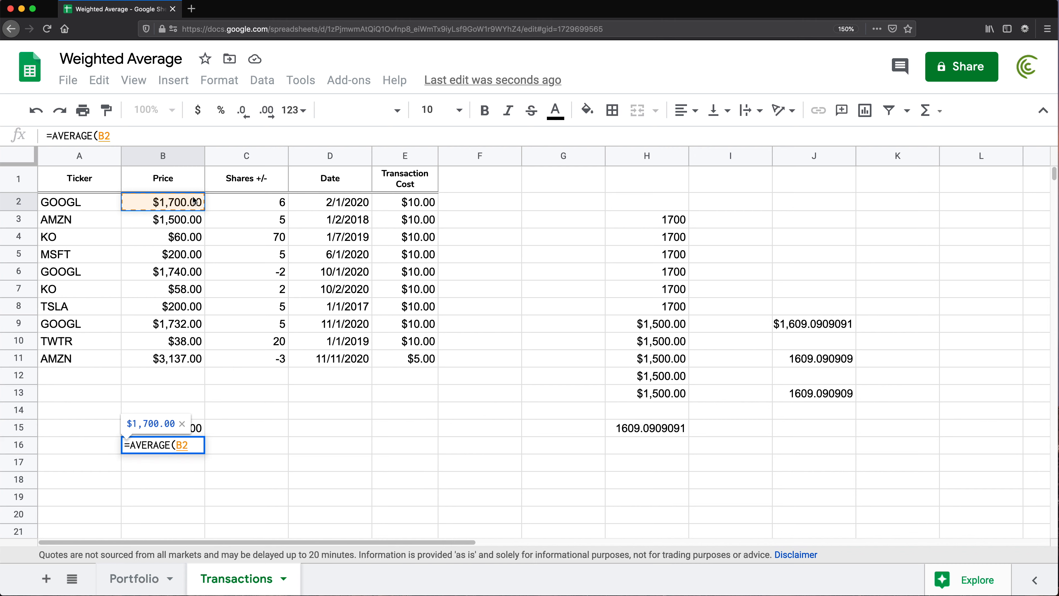
{"action": "type", "text": ","}
{"action": "left_click", "coordinate": [156, 271]}
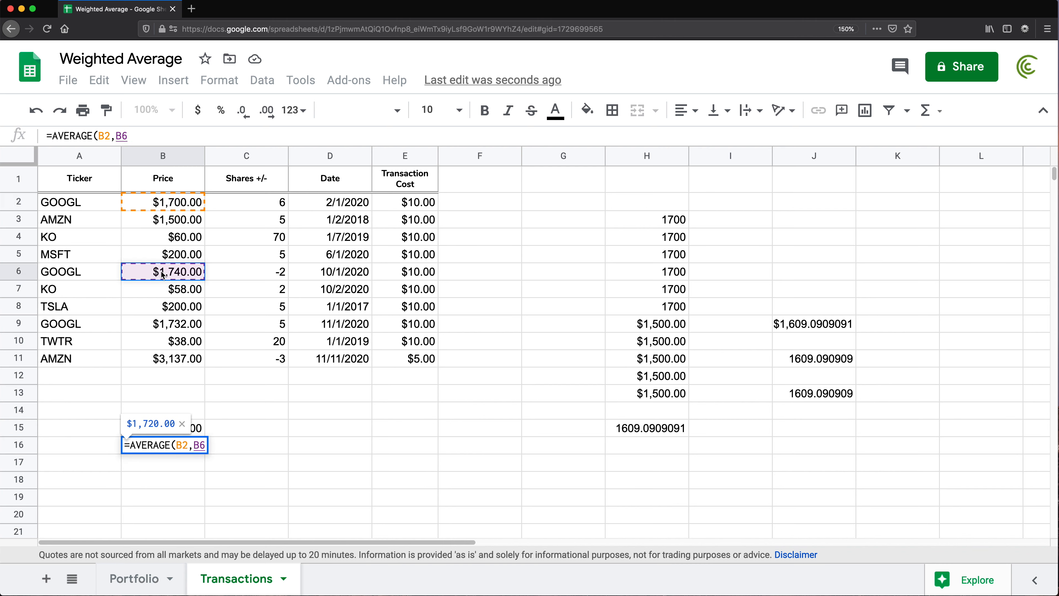
{"action": "type", "text": ","}
{"action": "left_click", "coordinate": [167, 325]}
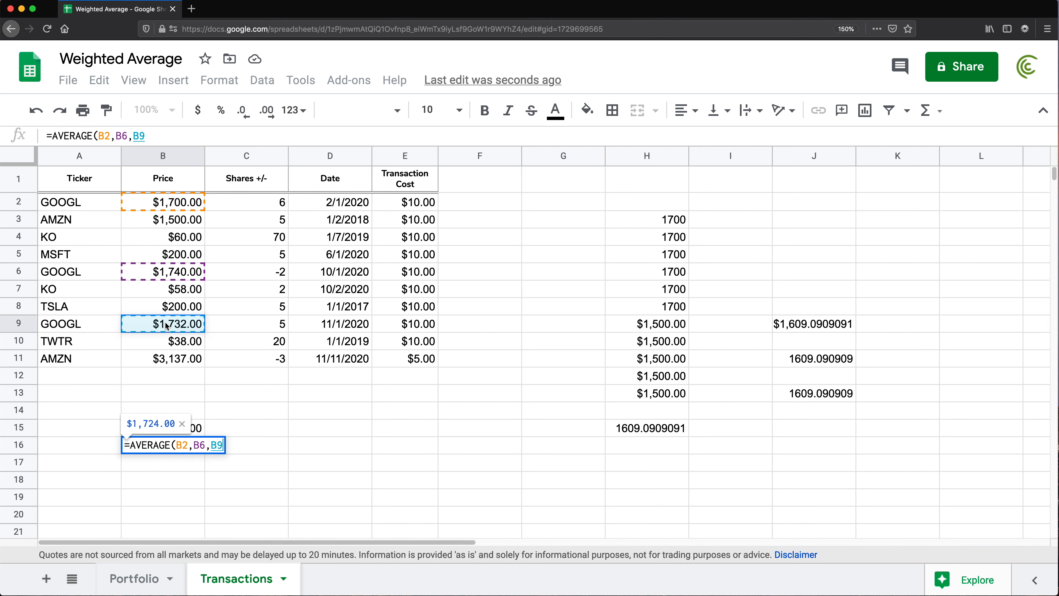
{"action": "type", "text": ")"}
{"action": "key", "text": "Return"}
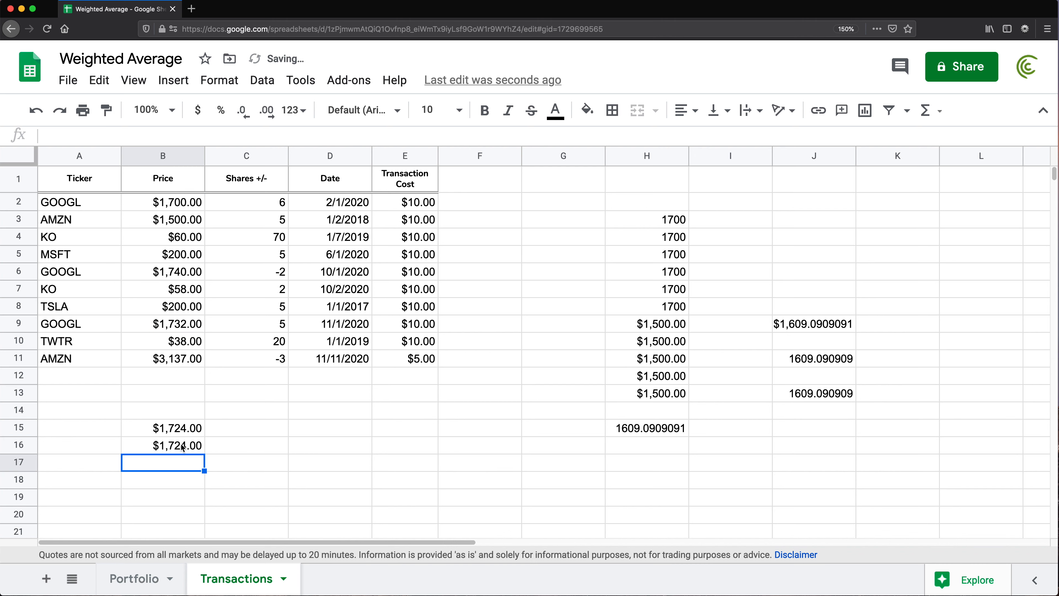
Check which price cells the average formula in B16 references.
{"action": "left_click", "coordinate": [183, 445]}
{"action": "double_click", "coordinate": [182, 445]}
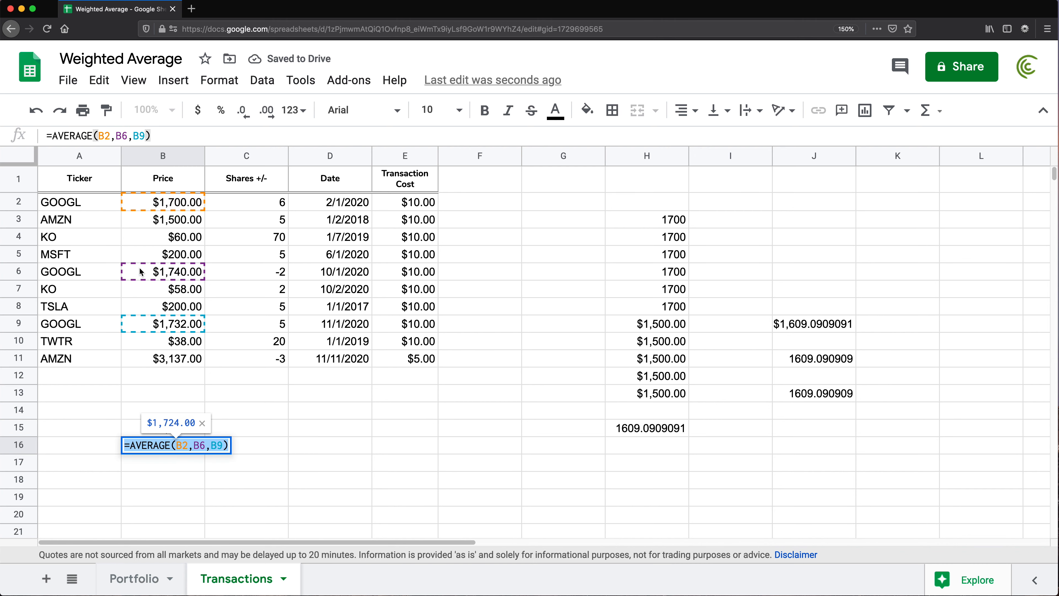
{"action": "key", "text": "Escape"}
Extend the B15 AVERAGEIFS formula with a second criterion, range C2:C11 and ">0", to average only the GOOGL purchases.
{"action": "double_click", "coordinate": [187, 431]}
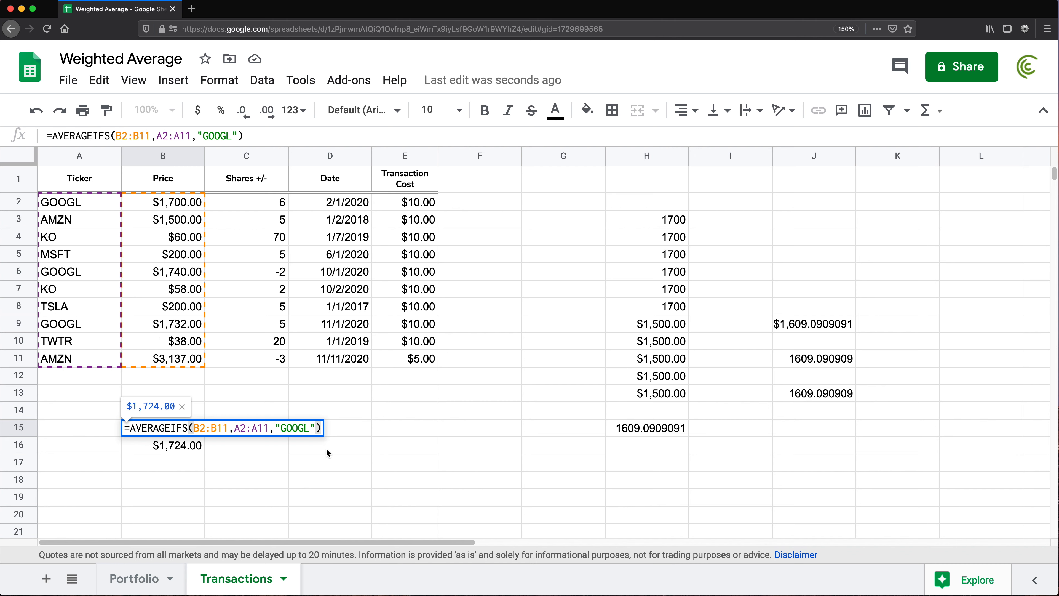
{"action": "left_click", "coordinate": [313, 428]}
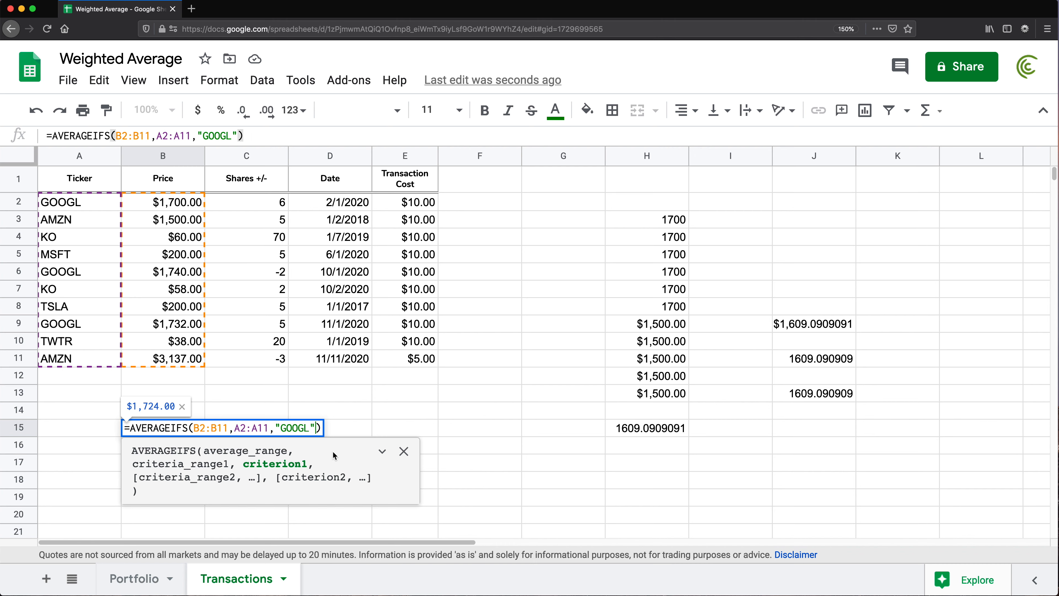
{"action": "type", "text": ","}
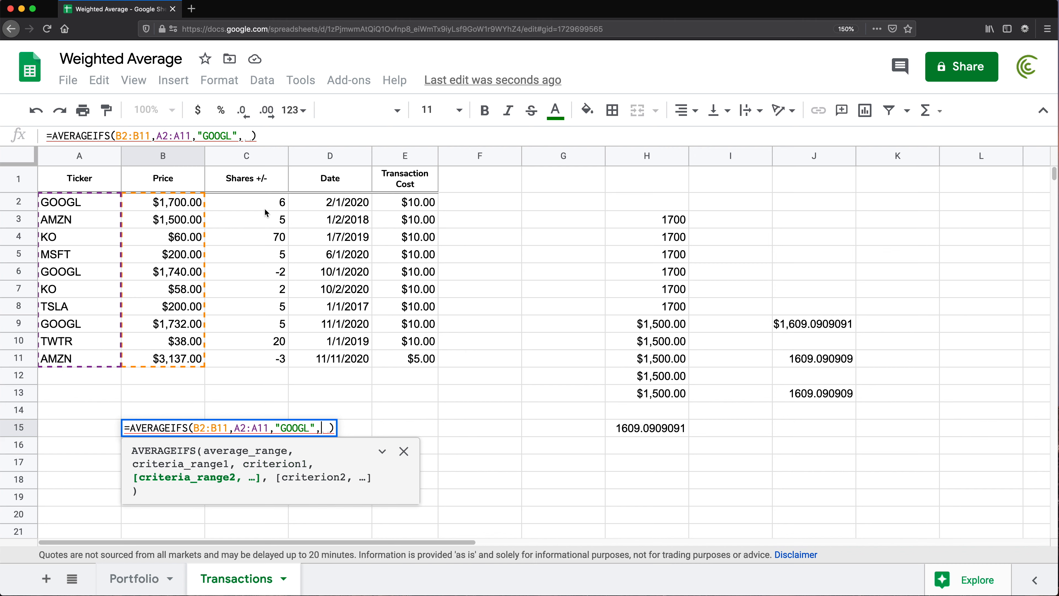
{"action": "left_click_drag", "start_coordinate": [264, 201], "coordinate": [245, 366]}
{"action": "type", "text": ","}
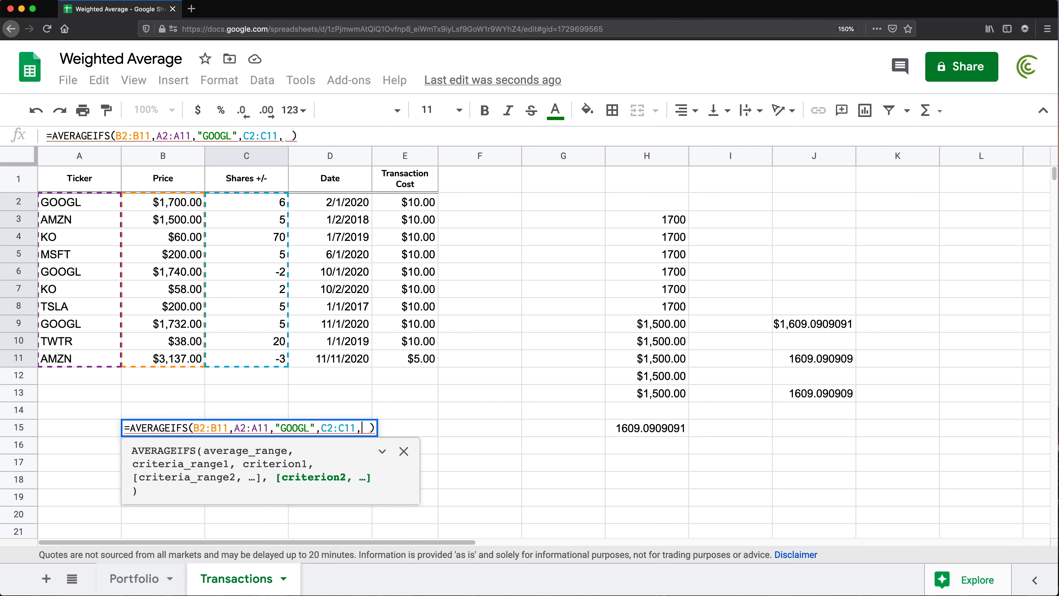
{"action": "type", "text": "\""}
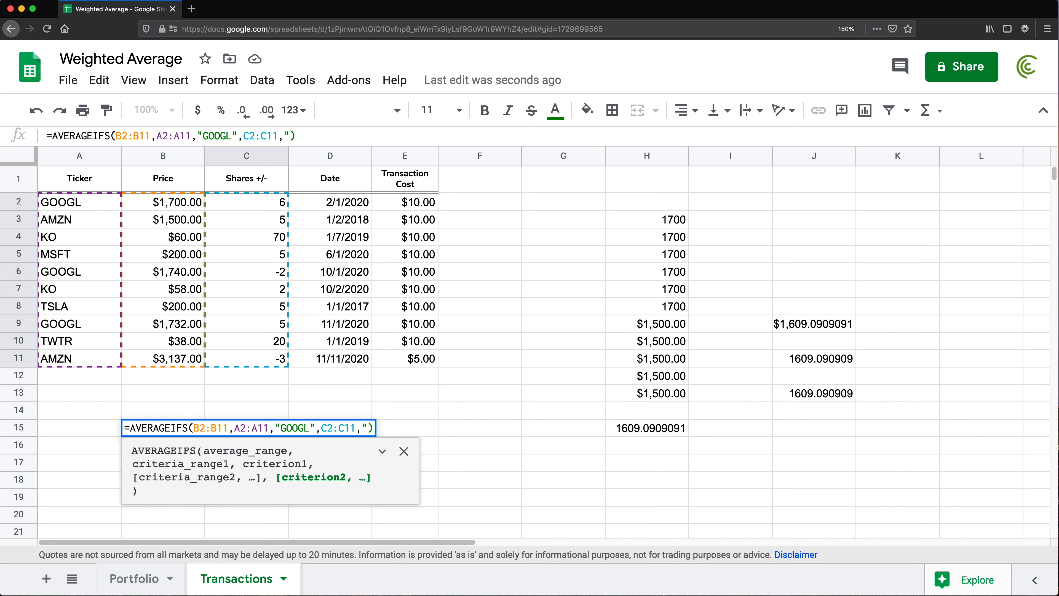
{"action": "type", "text": ">0\""}
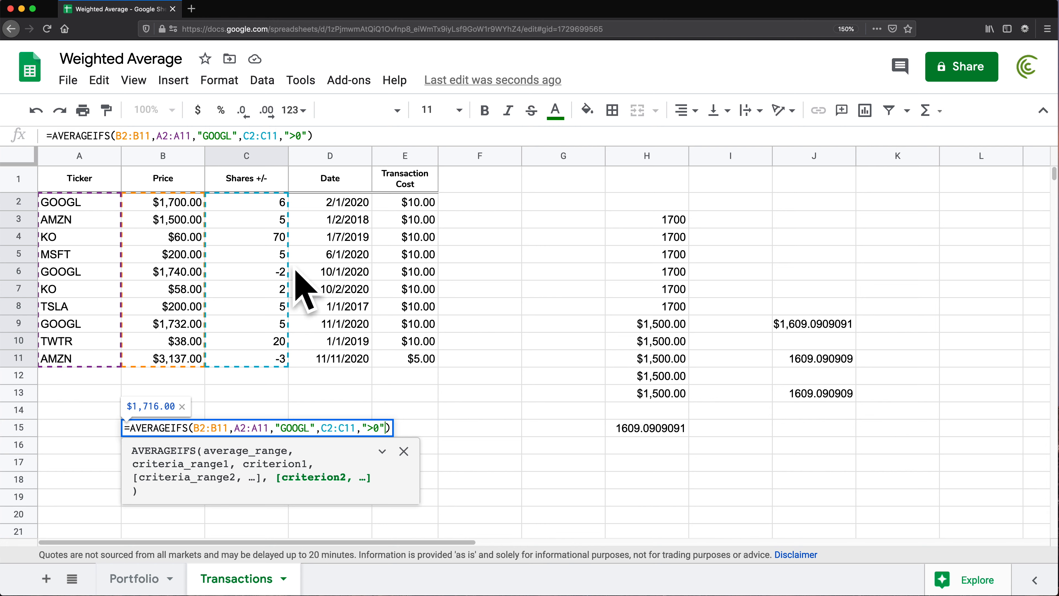
{"action": "key", "text": "Return"}
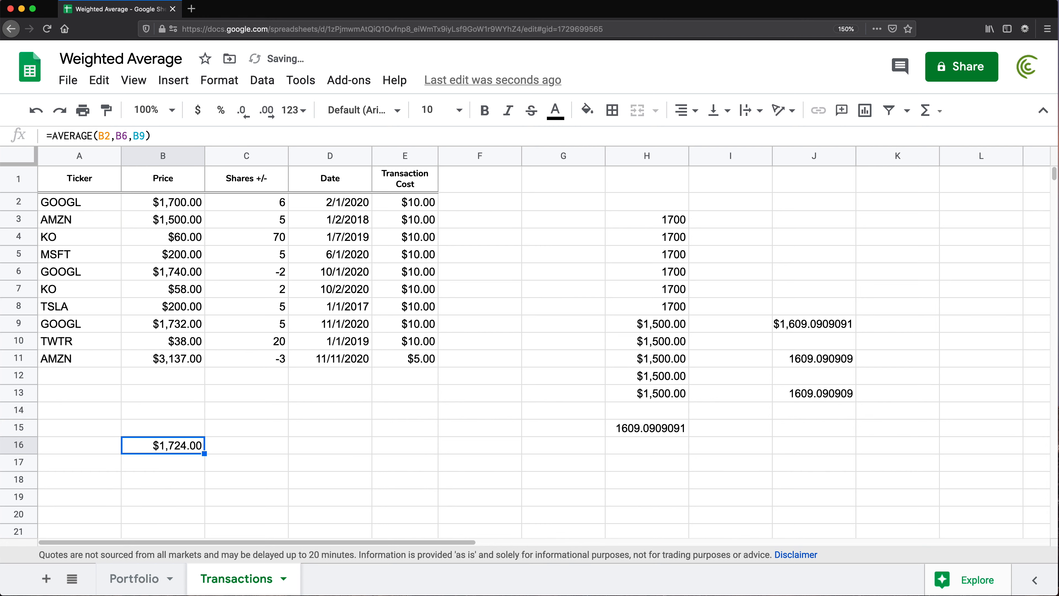
Enter the check formula =AVERAGE(B2,B9) in C15 to average the two GOOGL purchase prices directly.
{"action": "left_click", "coordinate": [239, 429]}
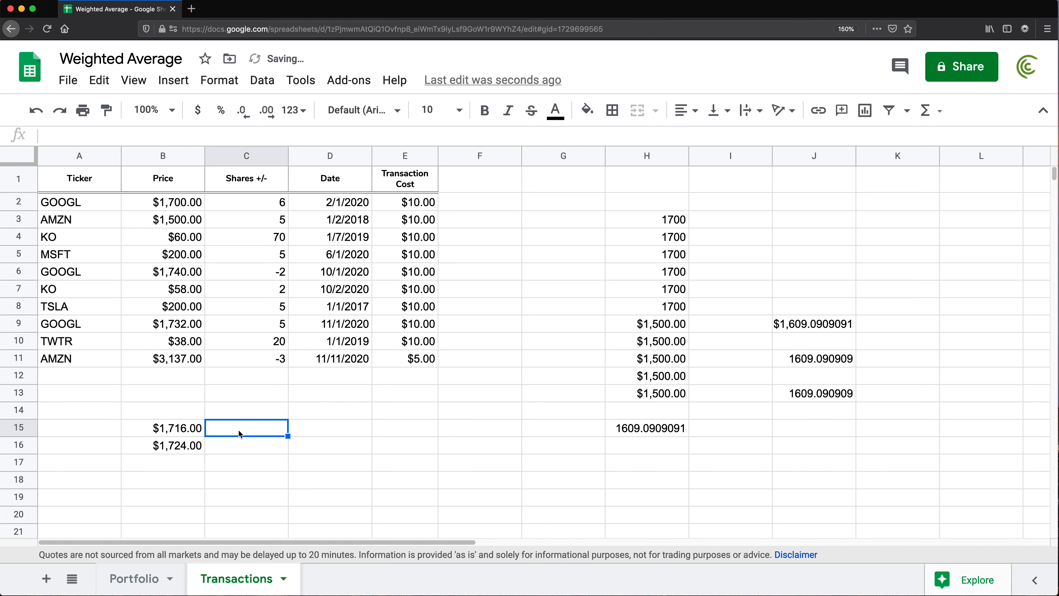
{"action": "type", "text": "=aver"}
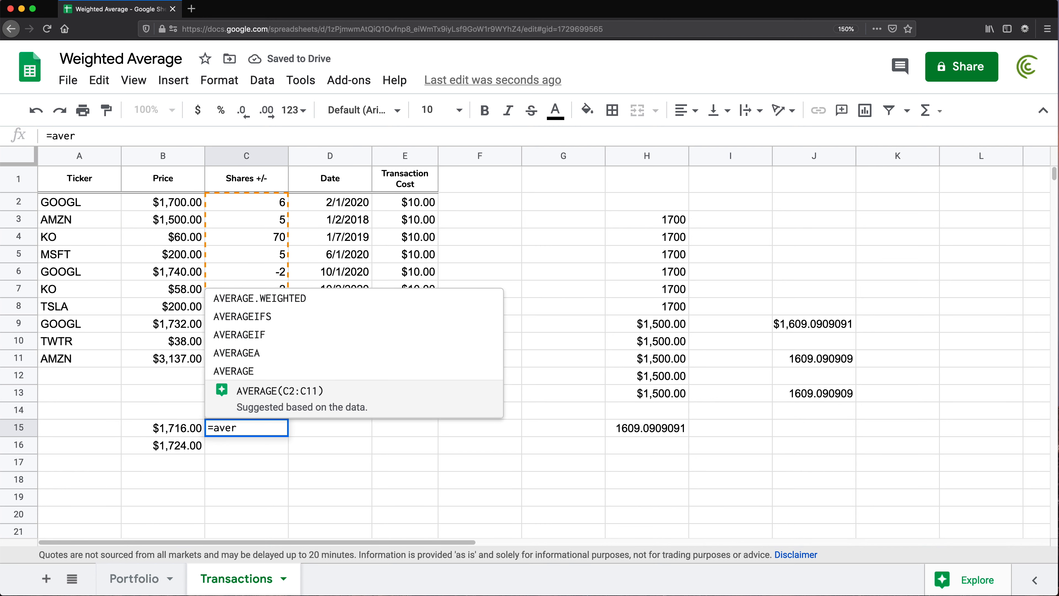
{"action": "key", "text": "Tab"}
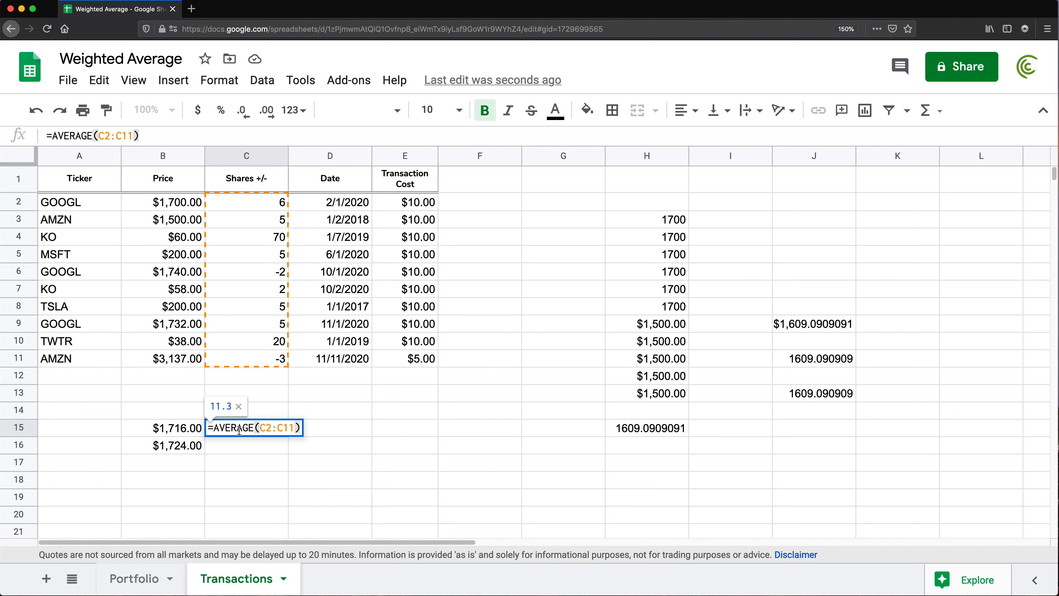
{"action": "key", "text": "BackSpace"}
{"action": "key", "text": "BackSpace"}
{"action": "key", "text": "BackSpace"}
{"action": "key", "text": "BackSpace"}
{"action": "key", "text": "BackSpace"}
{"action": "key", "text": "BackSpace"}
{"action": "key", "text": "BackSpace"}
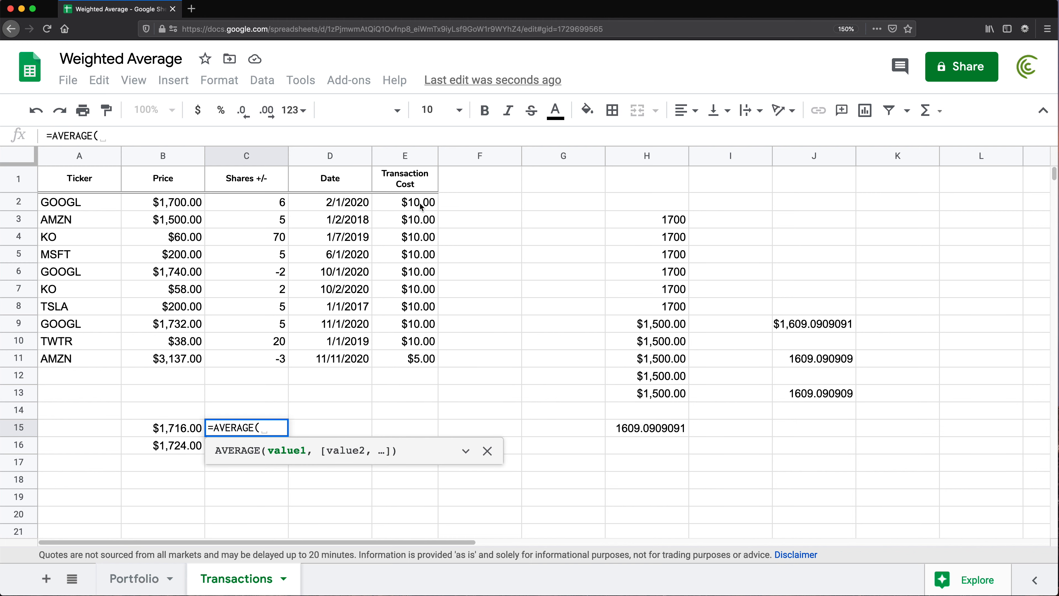
{"action": "left_click", "coordinate": [166, 205]}
{"action": "type", "text": ","}
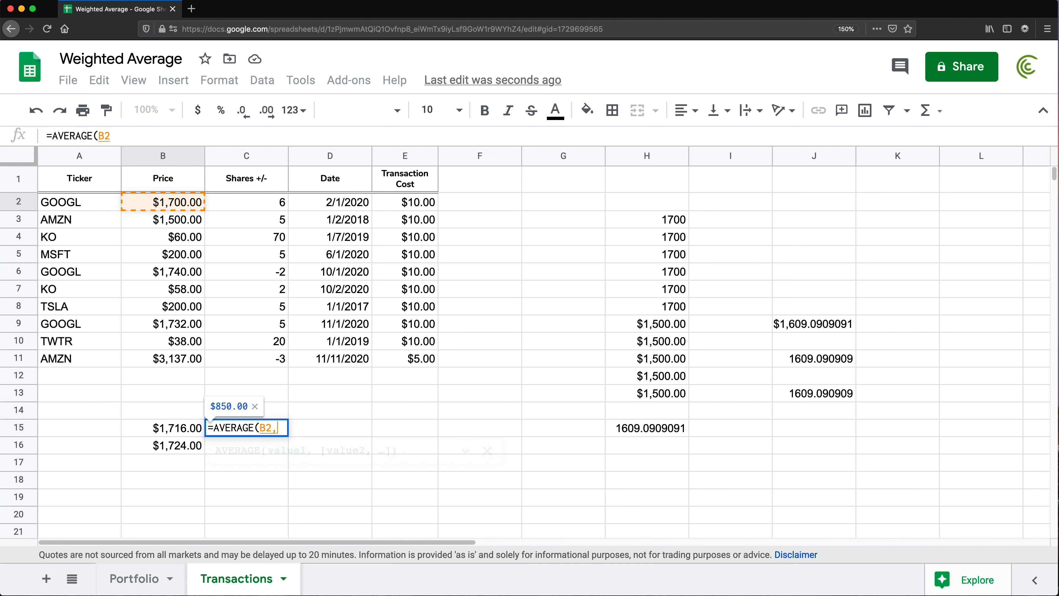
{"action": "left_click", "coordinate": [172, 329]}
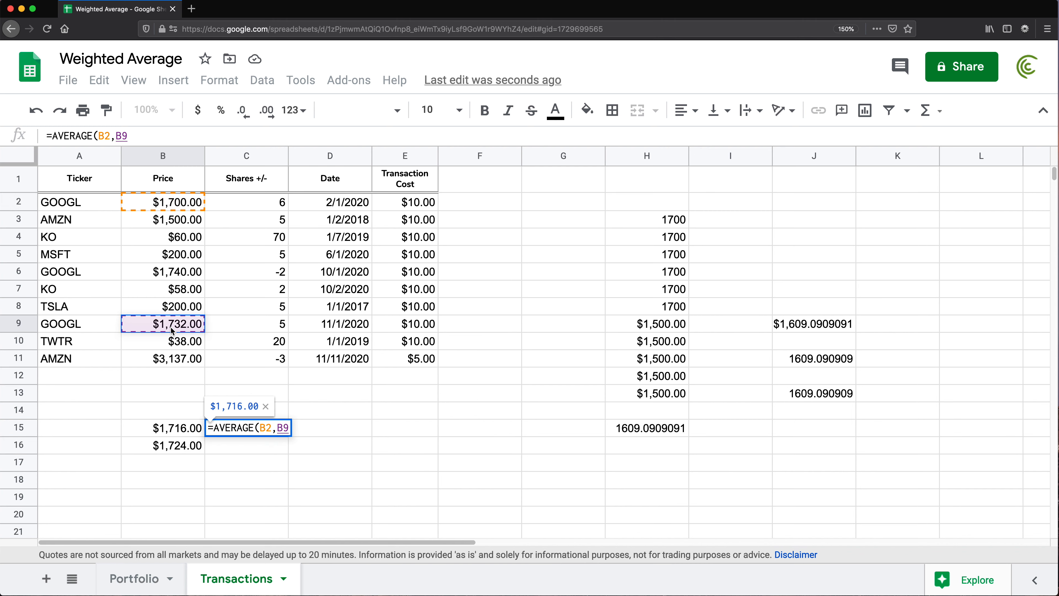
{"action": "key", "text": "Return"}
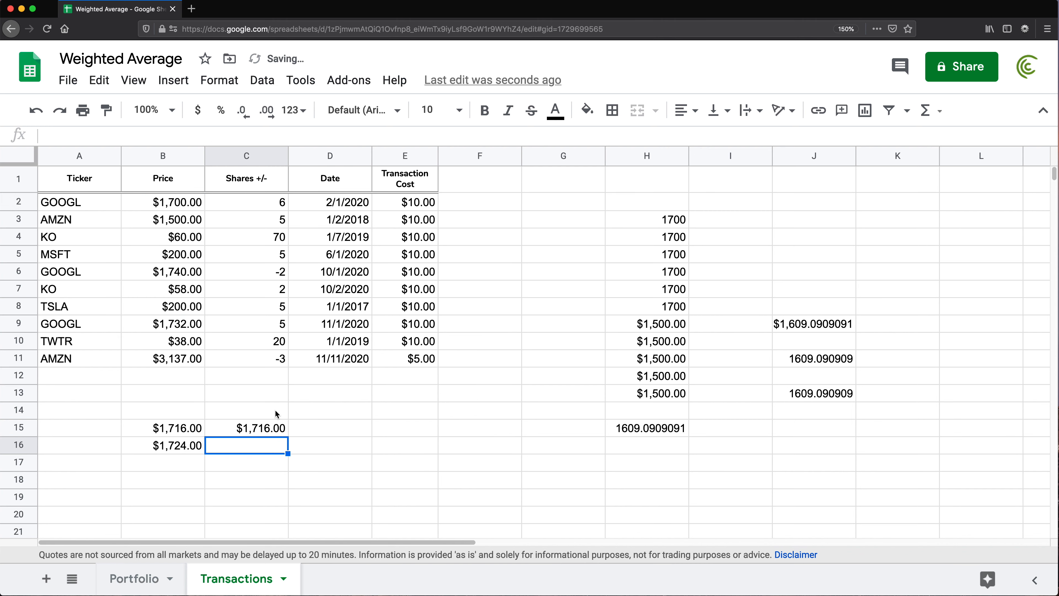
Clear the average formulas from C15, B15 and B16.
{"action": "left_click", "coordinate": [270, 431]}
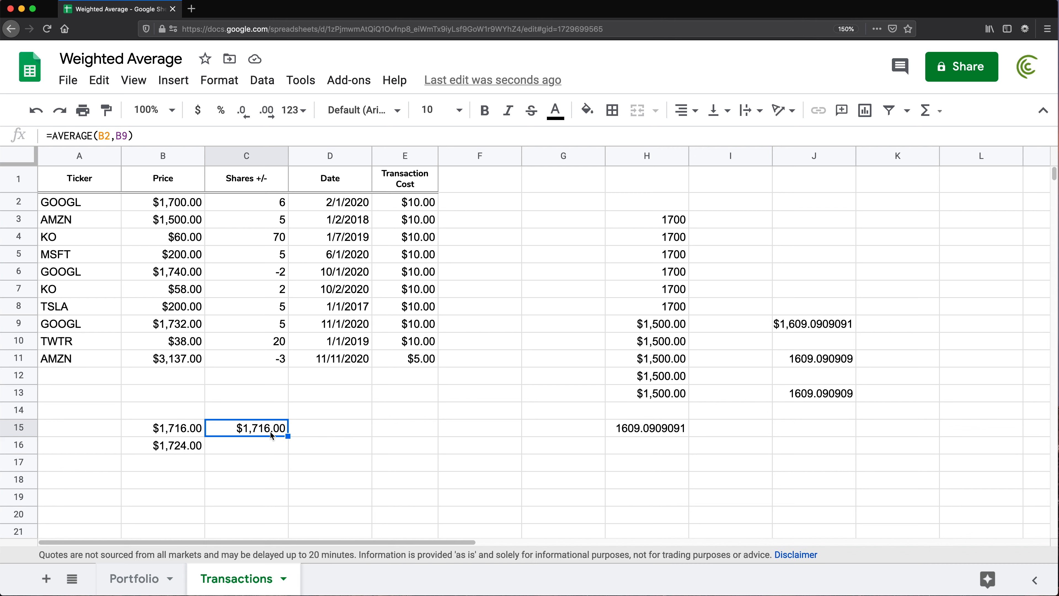
{"action": "key", "text": "BackSpace"}
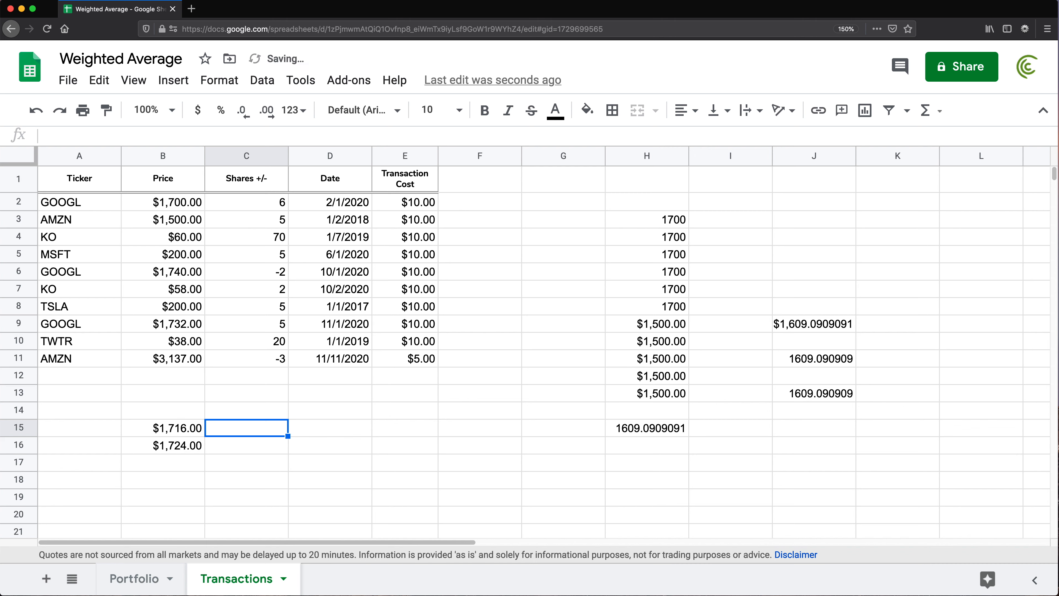
{"action": "key", "text": "Left"}
{"action": "key", "text": "BackSpace"}
{"action": "key", "text": "Down"}
{"action": "key", "text": "BackSpace"}
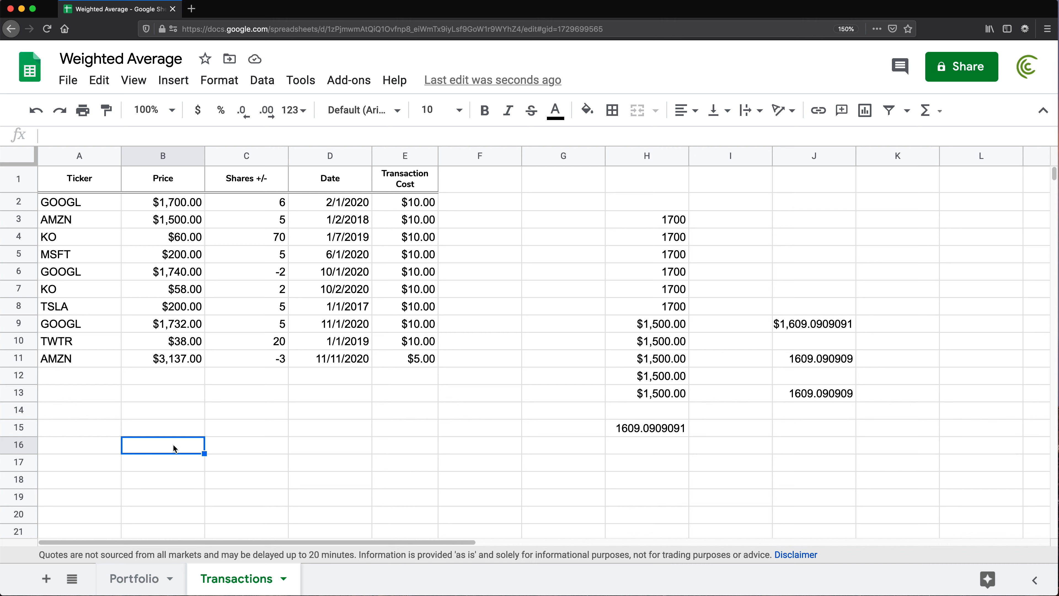
Enter =FILTER(A2:C11,A2:A11="GOOGL") in B16 to list the ticker, price and shares of the GOOGL transactions.
{"action": "type", "text": "="}
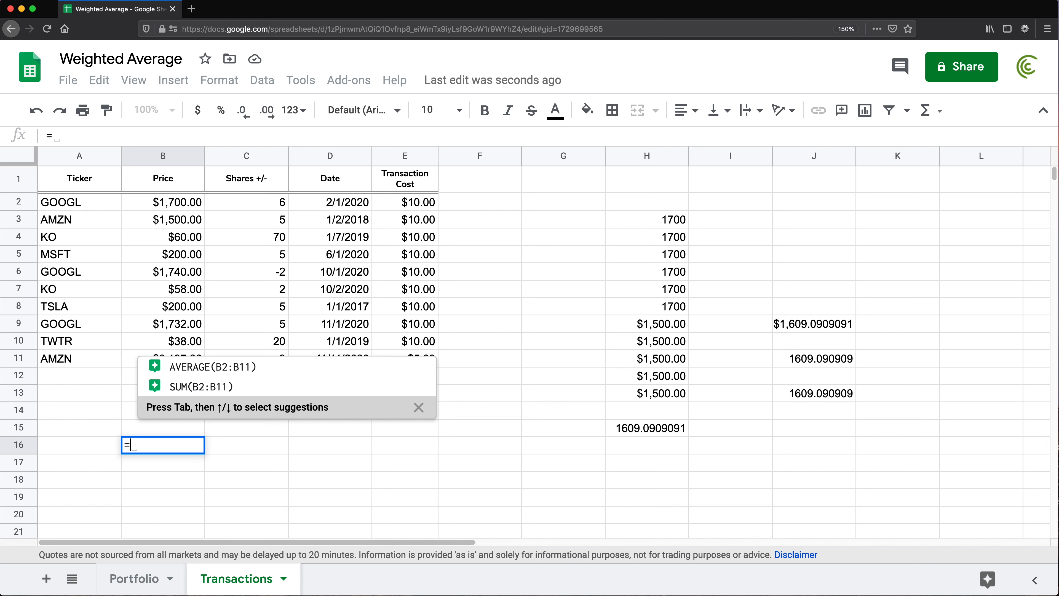
{"action": "type", "text": "fi"}
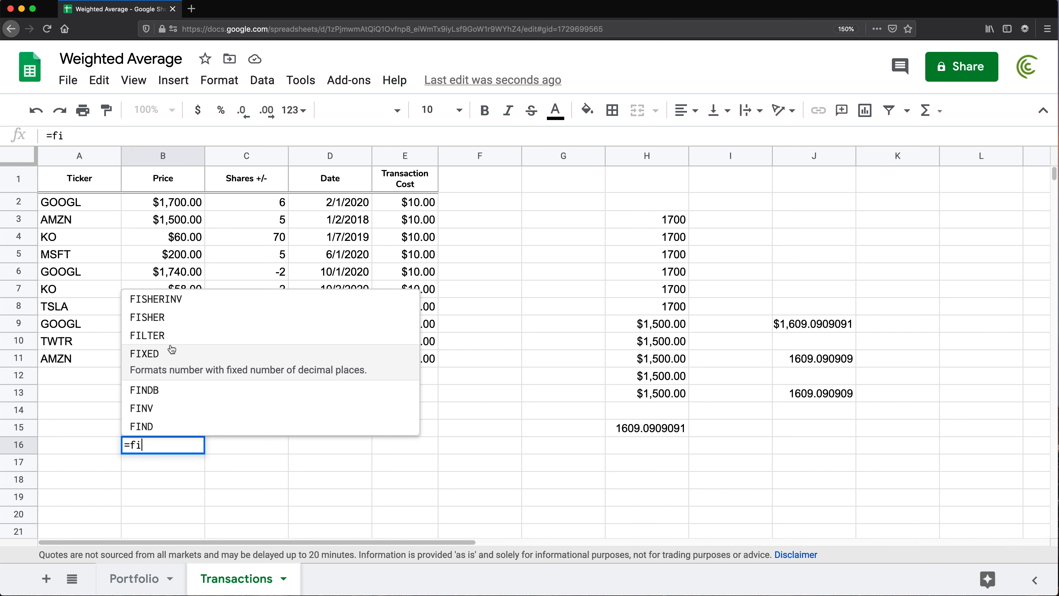
{"action": "left_click", "coordinate": [168, 337]}
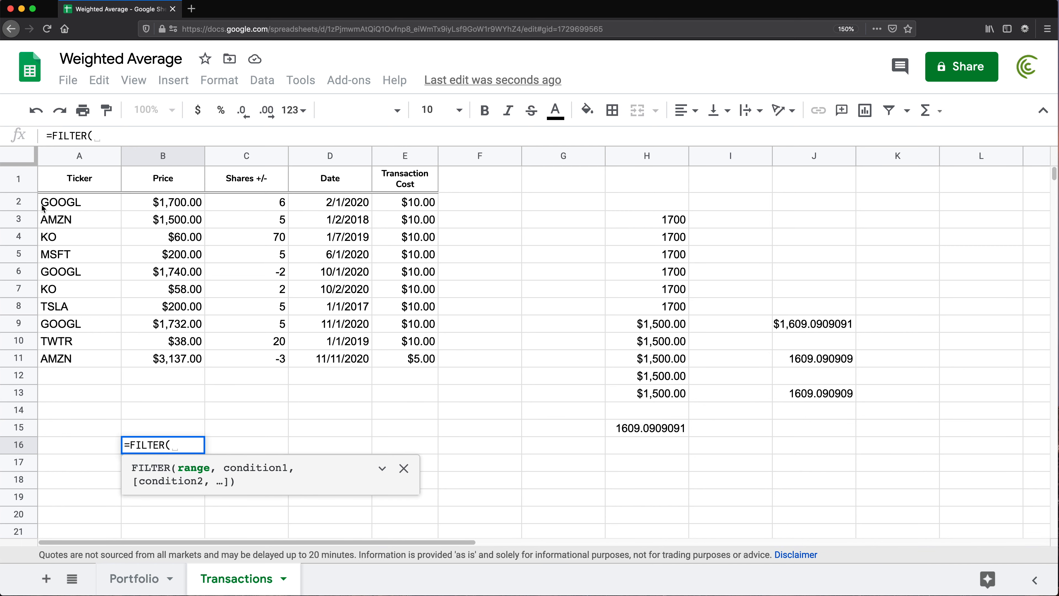
{"action": "left_click_drag", "start_coordinate": [77, 205], "coordinate": [252, 361]}
{"action": "type", "text": ","}
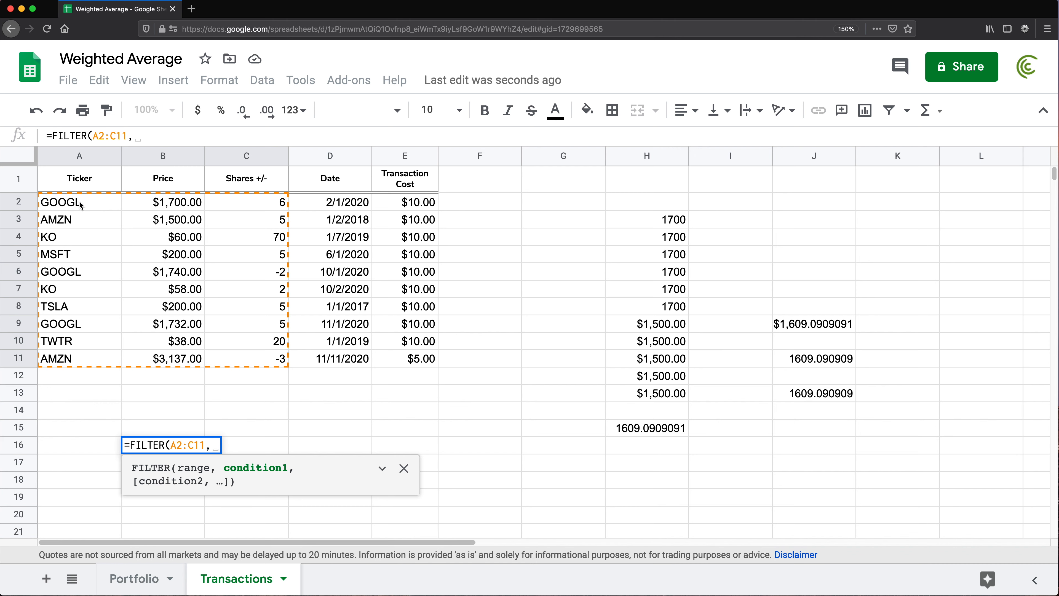
{"action": "left_click_drag", "start_coordinate": [79, 200], "coordinate": [85, 360]}
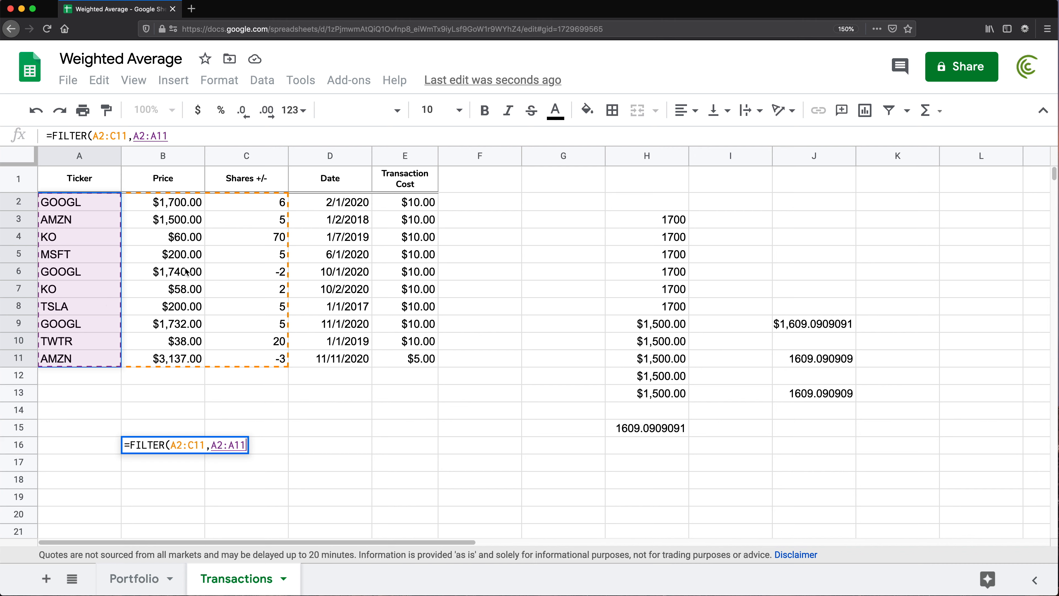
{"action": "type", "text": "=\""}
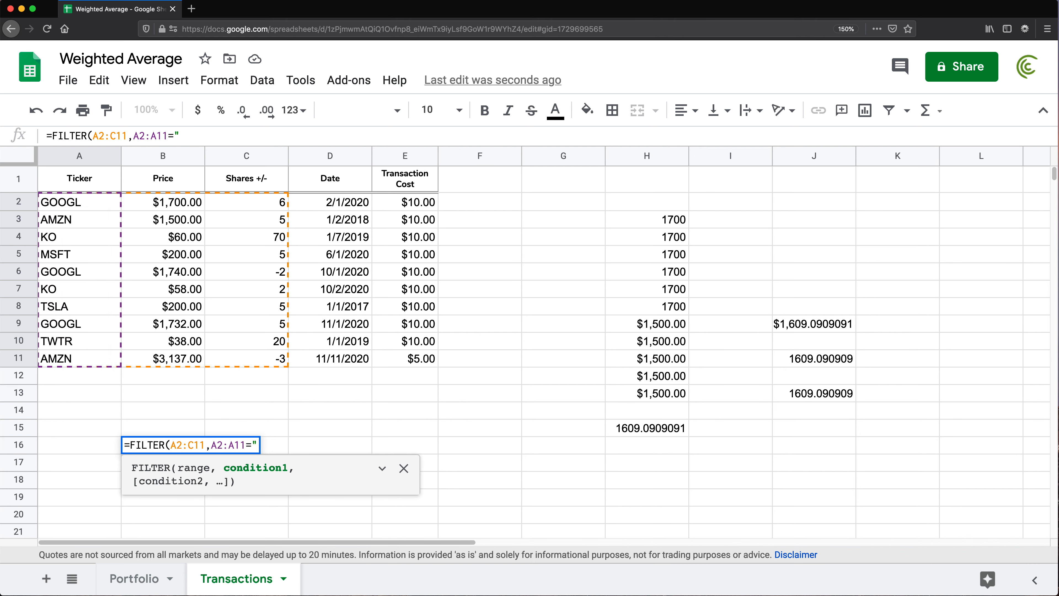
{"action": "type", "text": "GOOGL\""}
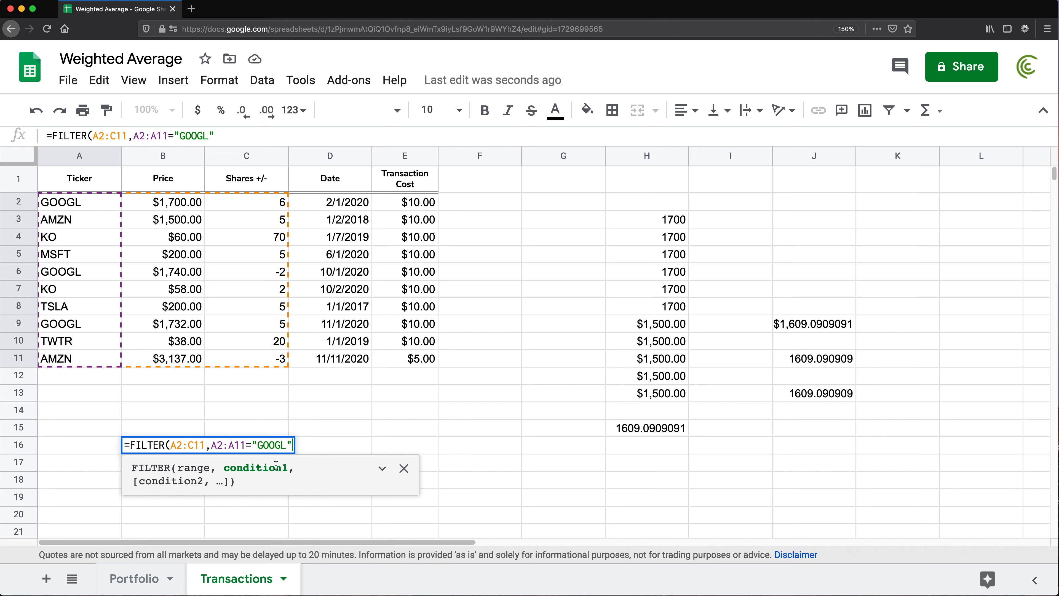
{"action": "type", "text": ")"}
{"action": "key", "text": "Return"}
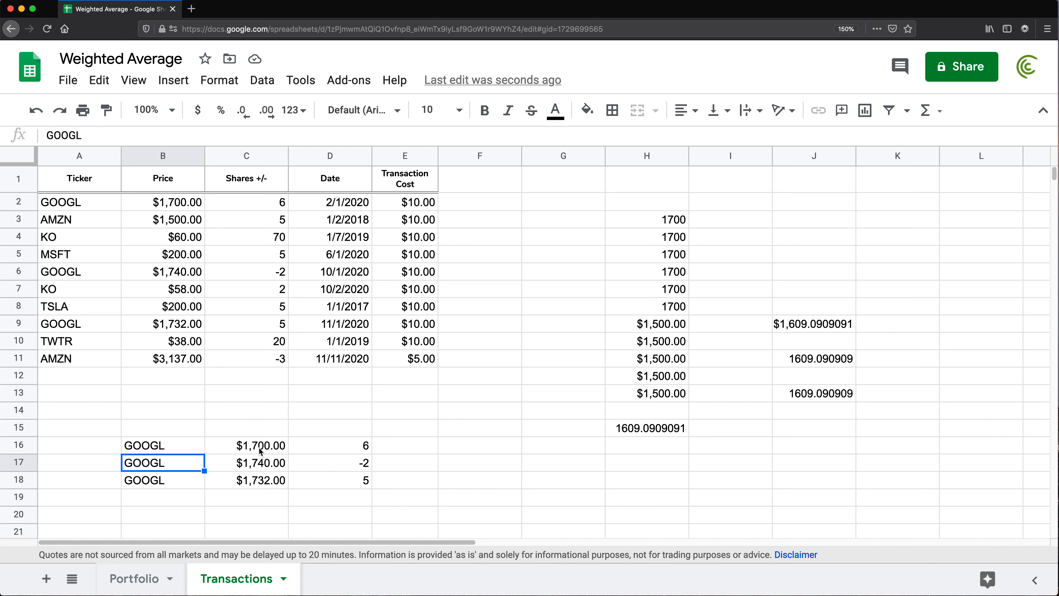
Add a second condition, C2:C11>0, to the FILTER formula in B16 so only GOOGL purchases are returned.
{"action": "left_click_drag", "start_coordinate": [149, 445], "coordinate": [158, 482]}
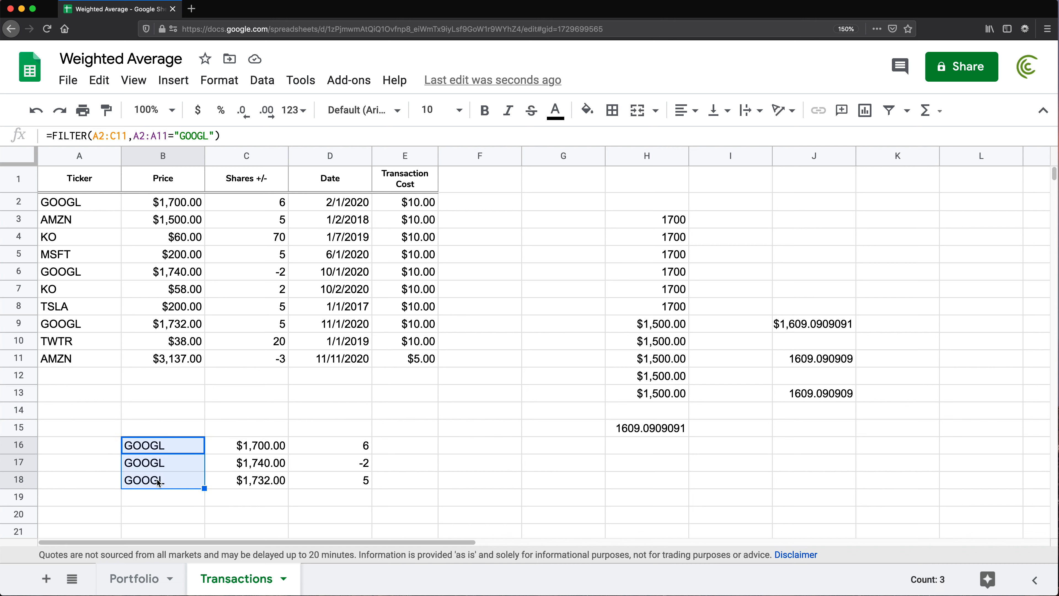
{"action": "double_click", "coordinate": [171, 447]}
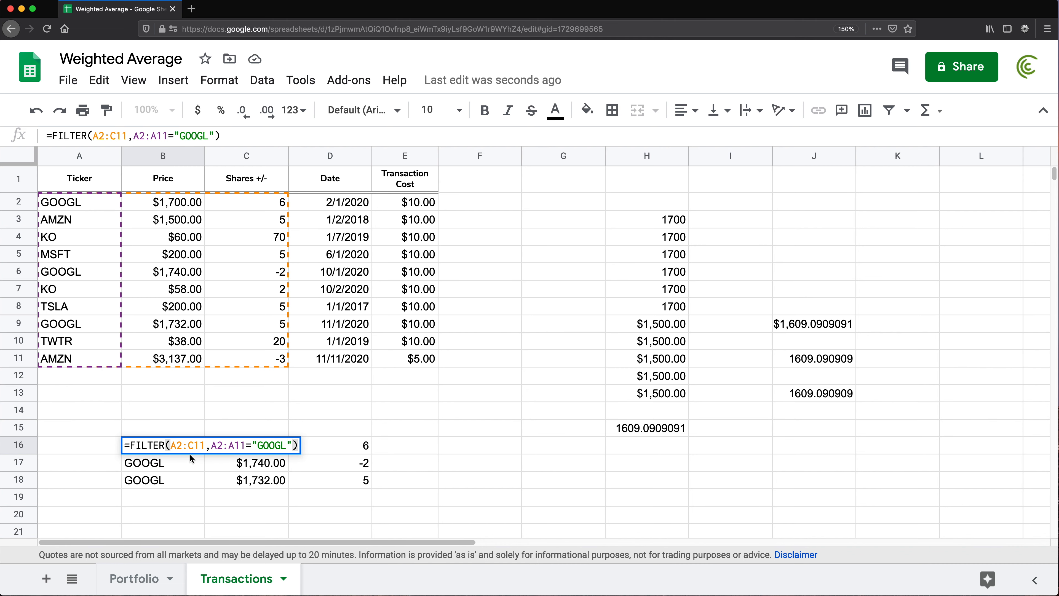
{"action": "left_click", "coordinate": [293, 445]}
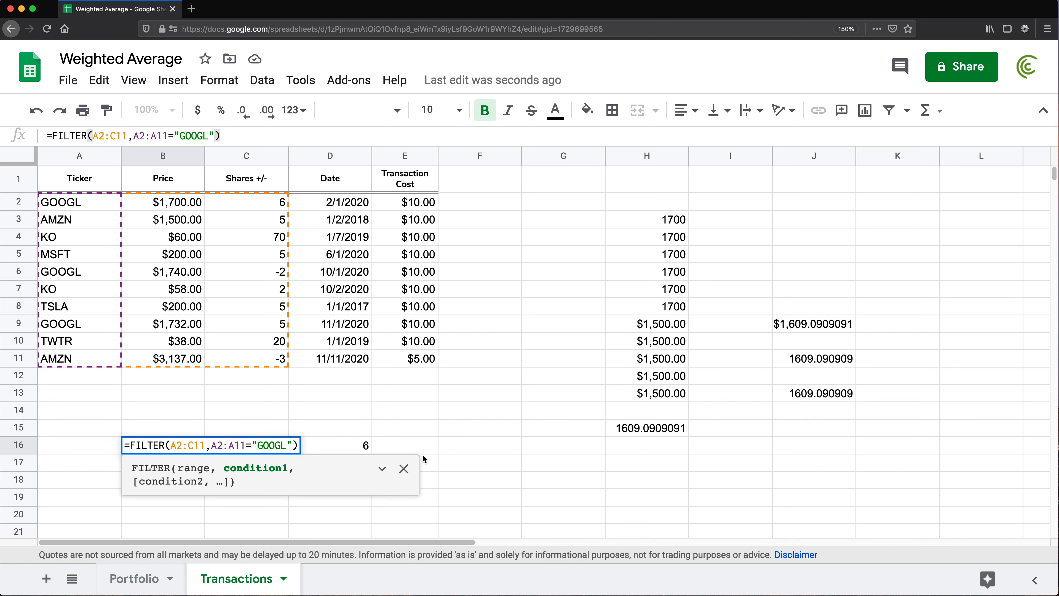
{"action": "type", "text": ","}
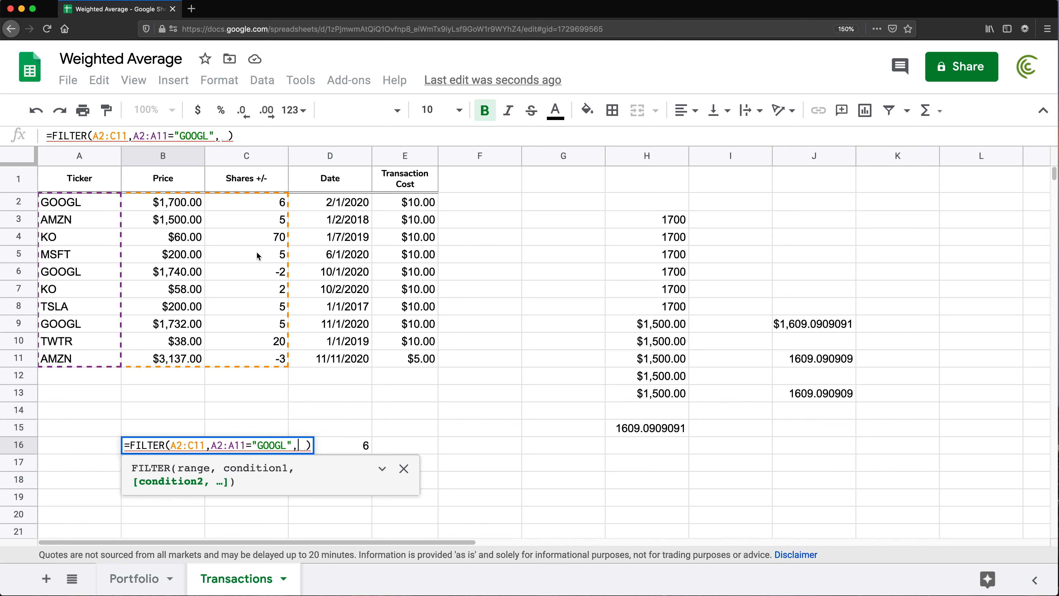
{"action": "left_click_drag", "start_coordinate": [256, 200], "coordinate": [256, 368]}
{"action": "type", "text": ">0"}
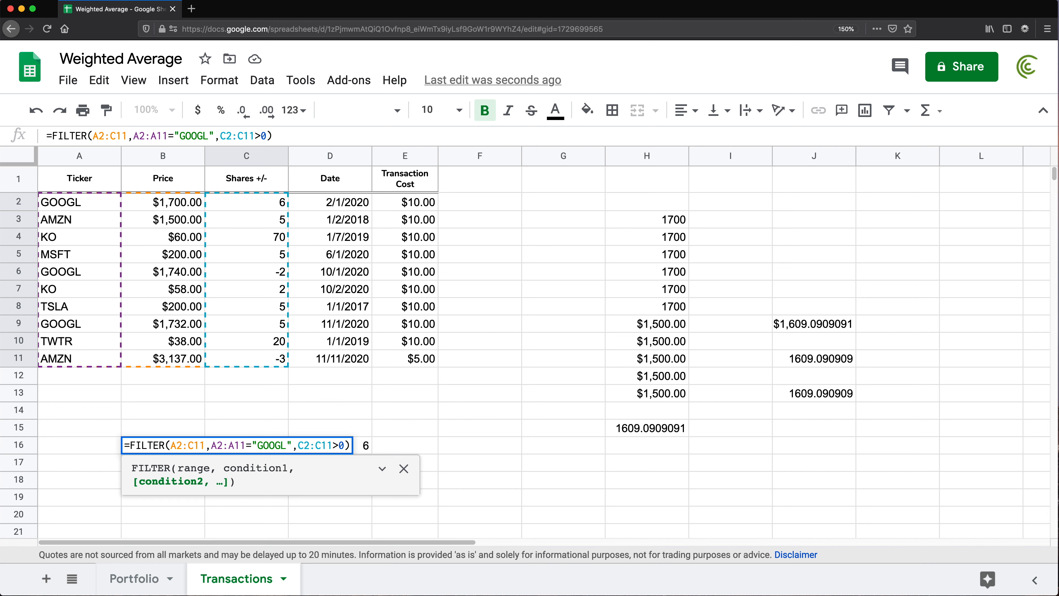
{"action": "key", "text": "Return"}
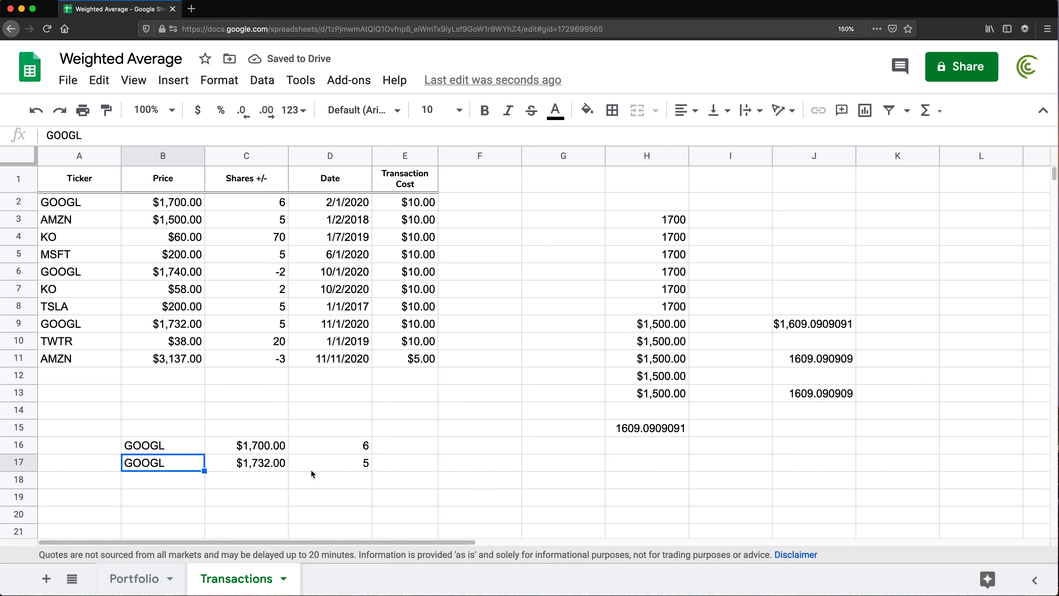
Change the range returned by the B16 FILTER formula to B2:C11, leaving out the ticker column.
{"action": "double_click", "coordinate": [178, 446]}
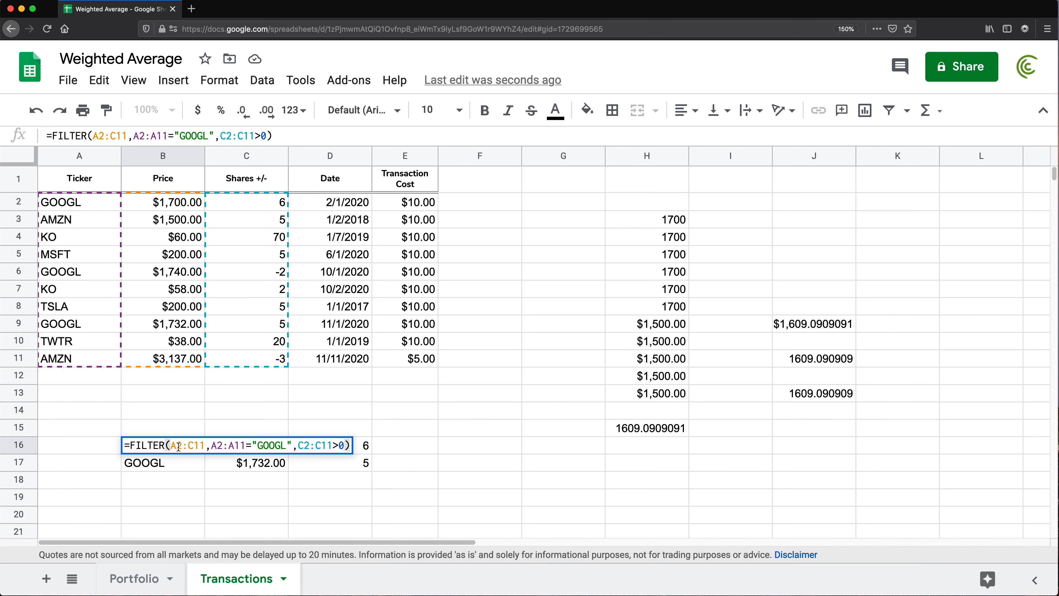
{"action": "left_click_drag", "start_coordinate": [205, 446], "coordinate": [171, 445]}
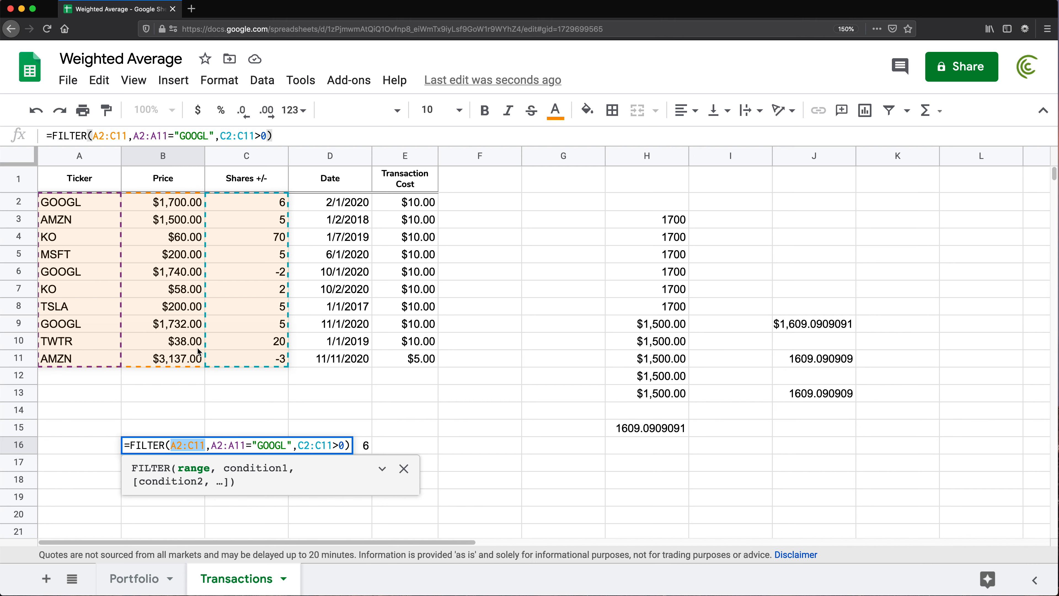
{"action": "key", "text": "BackSpace"}
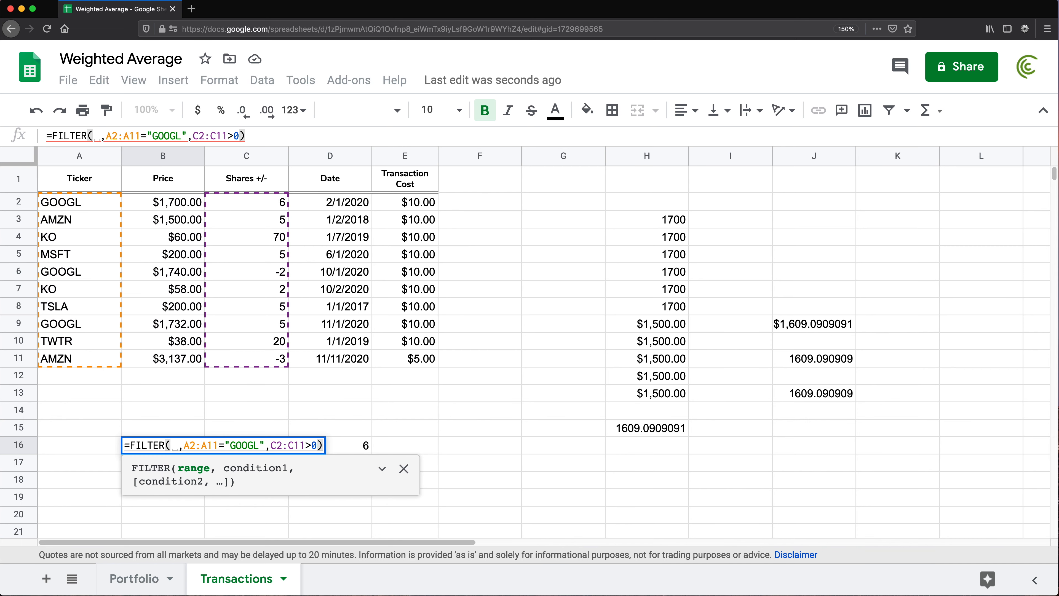
{"action": "left_click_drag", "start_coordinate": [175, 206], "coordinate": [277, 360]}
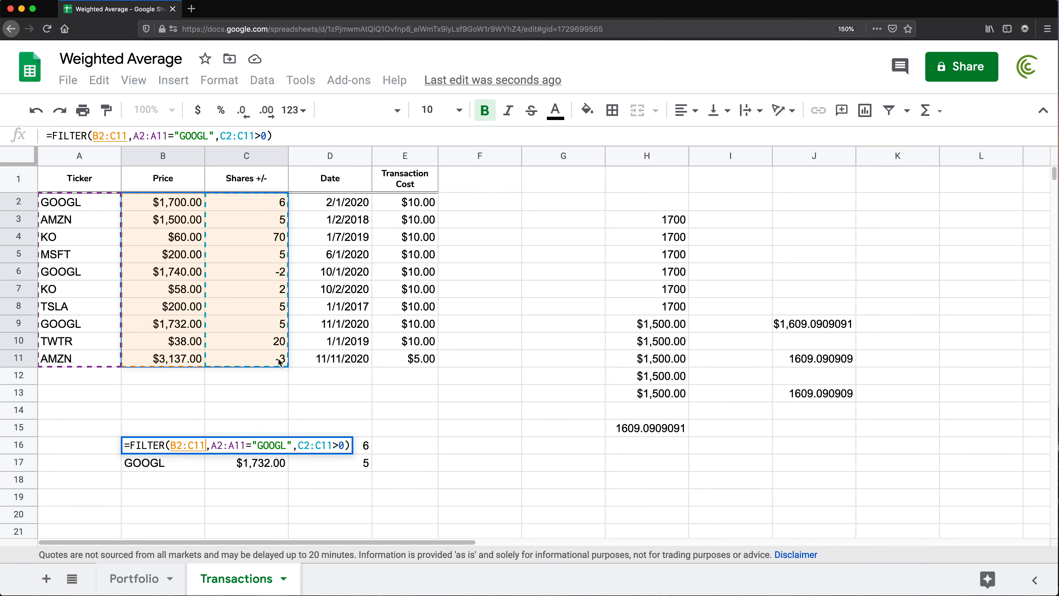
{"action": "key", "text": "Return"}
{"action": "left_click", "coordinate": [155, 449]}
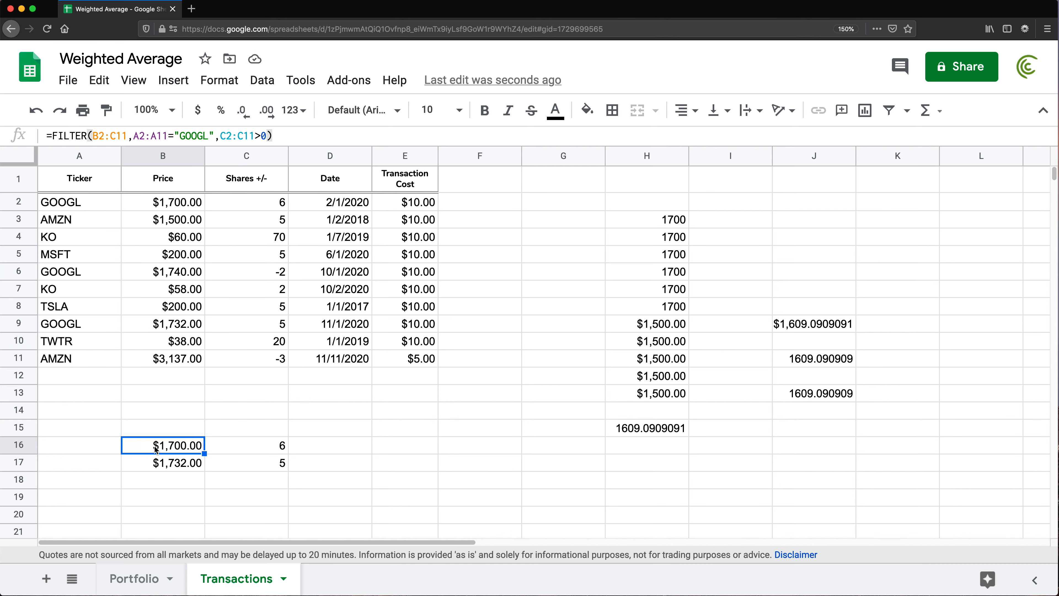
Change the range returned by the B16 FILTER formula to the transaction costs in E2:E11.
{"action": "double_click", "coordinate": [156, 447]}
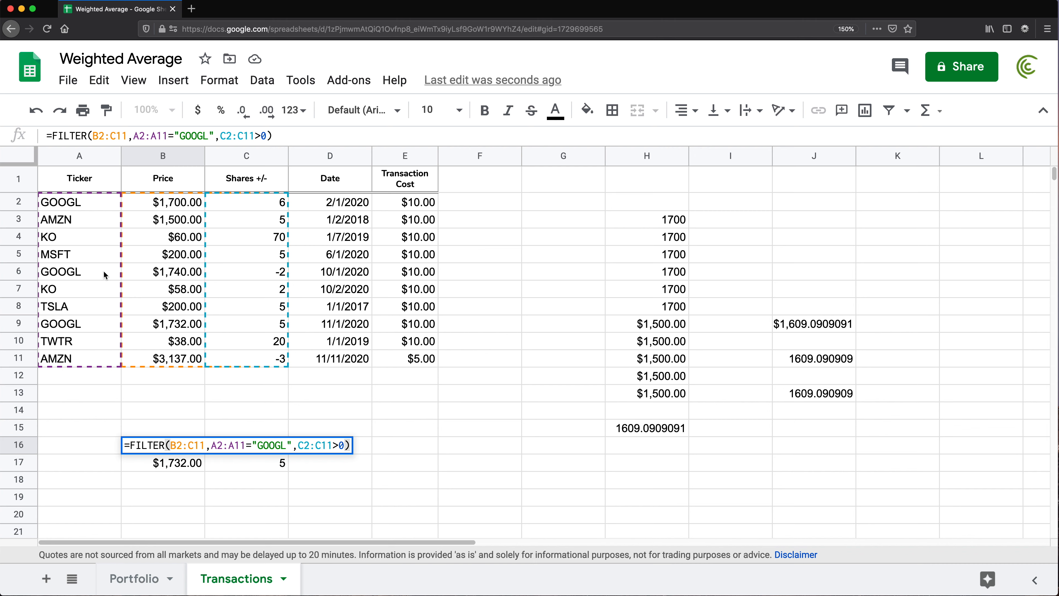
{"action": "left_click_drag", "start_coordinate": [168, 446], "coordinate": [209, 448]}
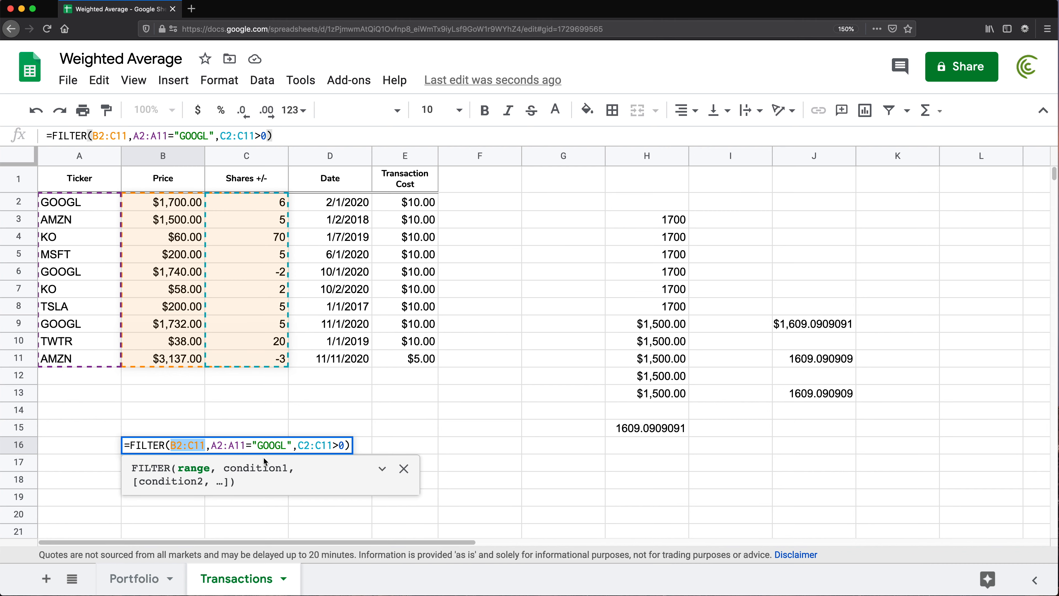
{"action": "key", "text": "BackSpace"}
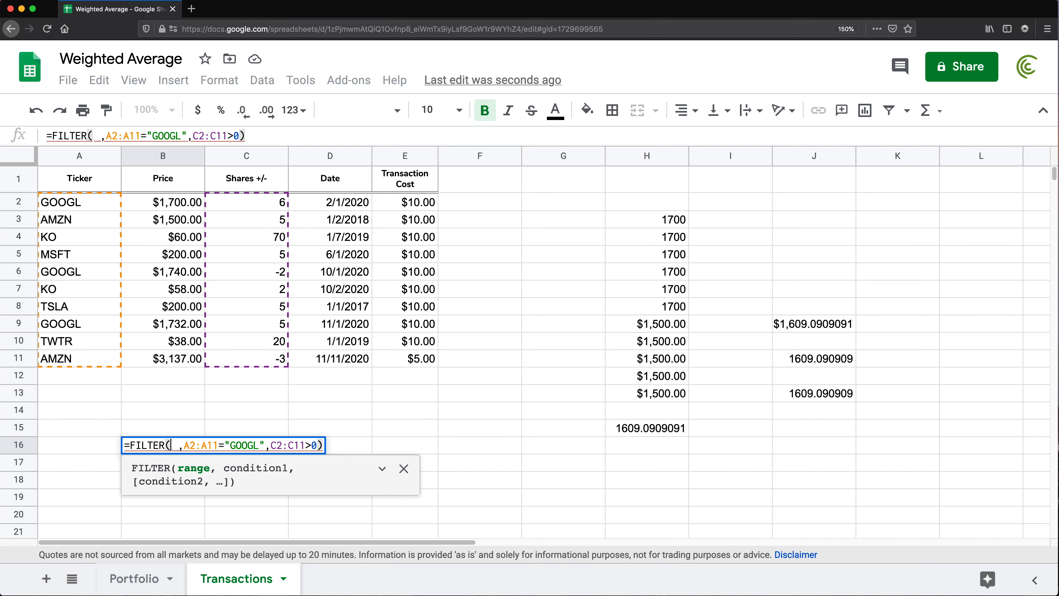
{"action": "left_click_drag", "start_coordinate": [407, 204], "coordinate": [416, 362]}
{"action": "key", "text": "Return"}
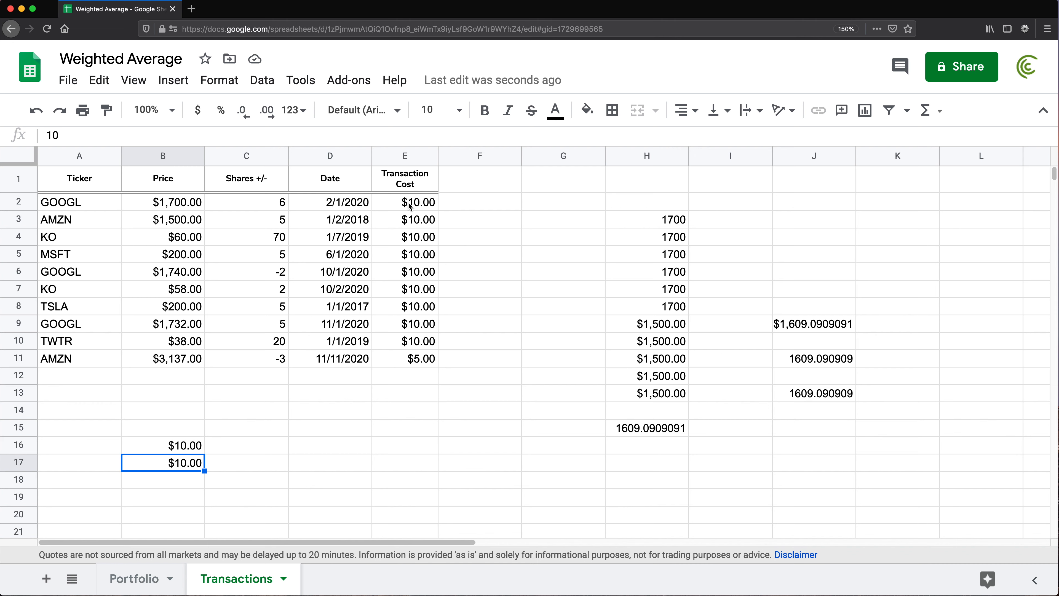
Replace the transaction costs in E2:E10 with the series 1 to 9, entering 1 and 2 and filling down.
{"action": "left_click_drag", "start_coordinate": [408, 202], "coordinate": [409, 340]}
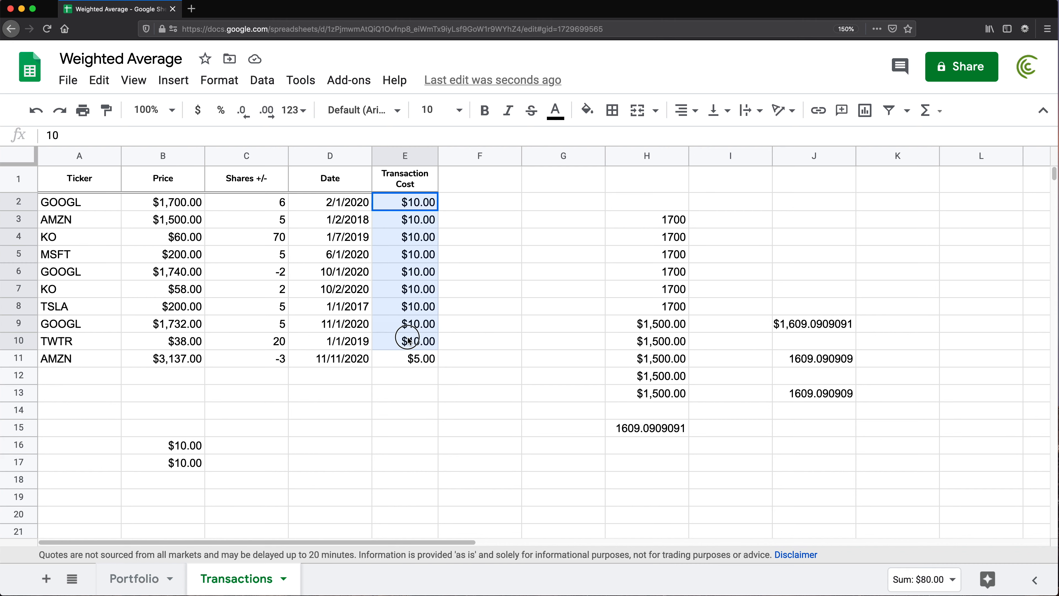
{"action": "left_click", "coordinate": [419, 208]}
{"action": "type", "text": "1"}
{"action": "key", "text": "Return"}
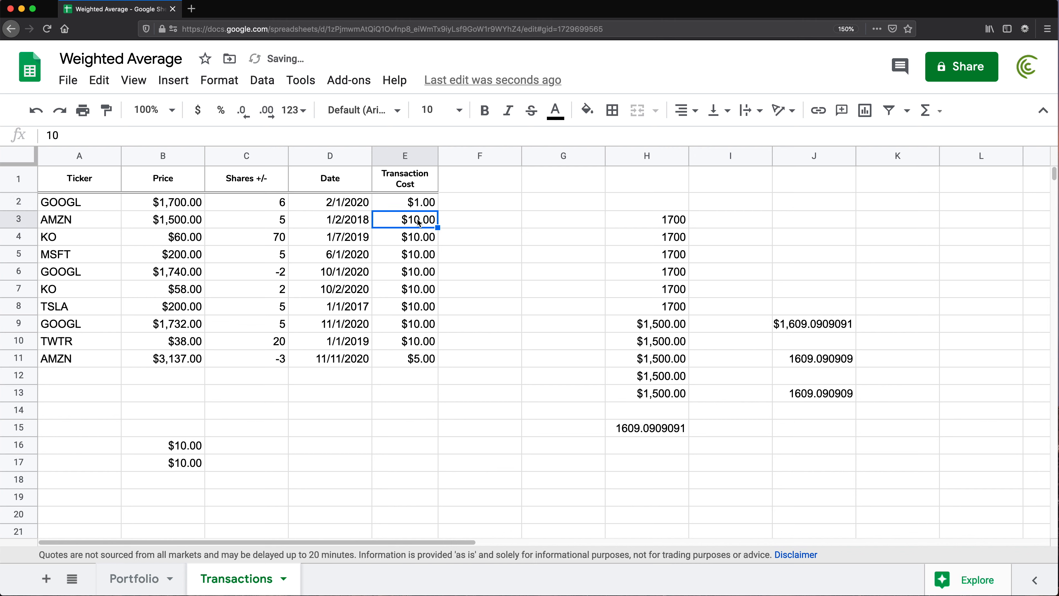
{"action": "type", "text": "2"}
{"action": "key", "text": "Return"}
{"action": "left_click_drag", "start_coordinate": [432, 202], "coordinate": [436, 352]}
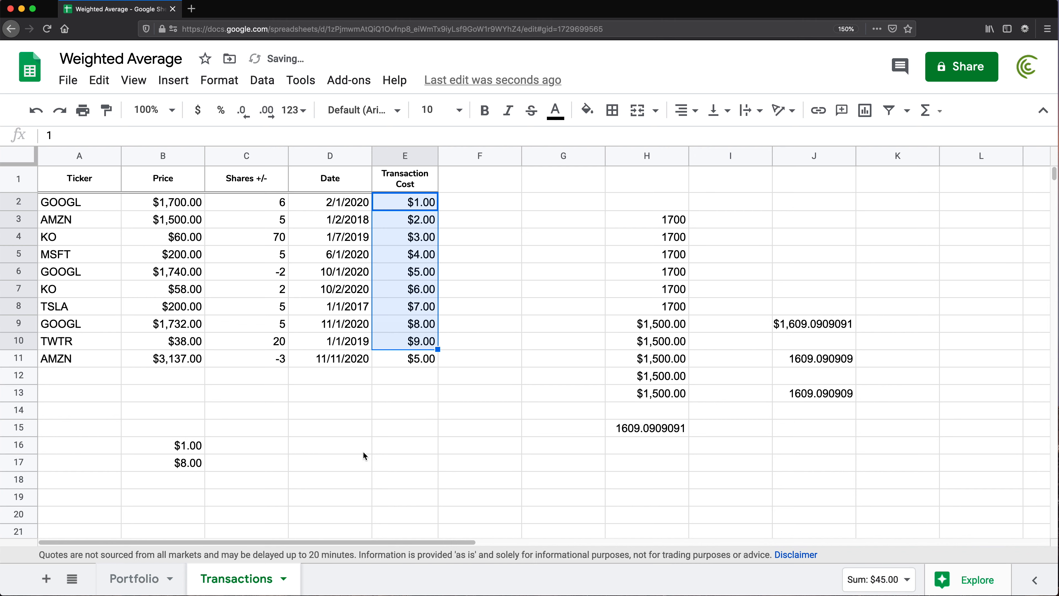
Compare the filtered transaction costs in B16:B17 with the GOOGL transactions in rows 2, 6 and 9.
{"action": "left_click", "coordinate": [183, 447]}
{"action": "left_click", "coordinate": [182, 467]}
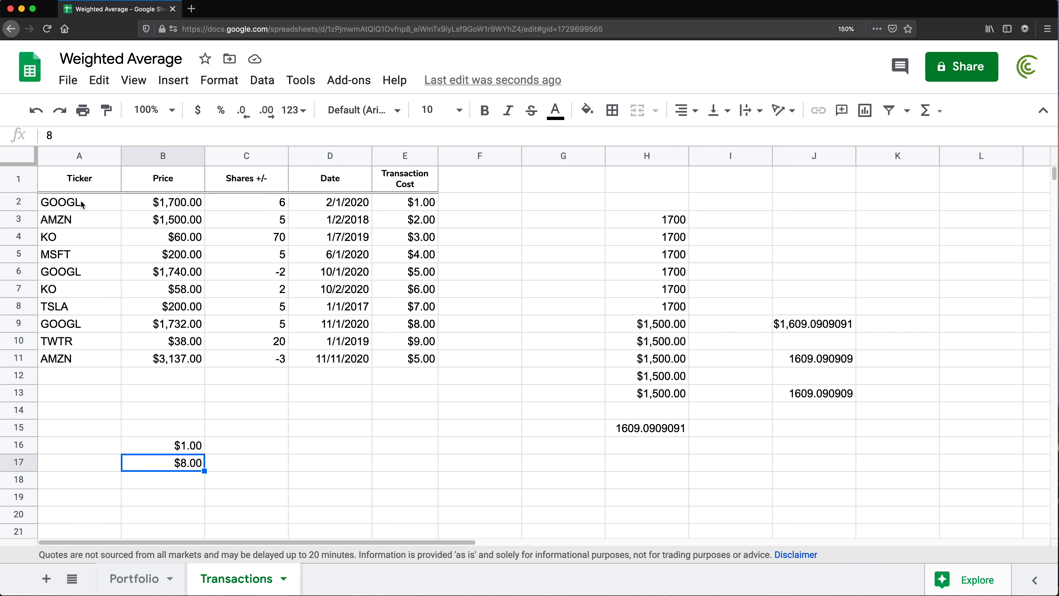
{"action": "left_click_drag", "start_coordinate": [71, 202], "coordinate": [283, 206]}
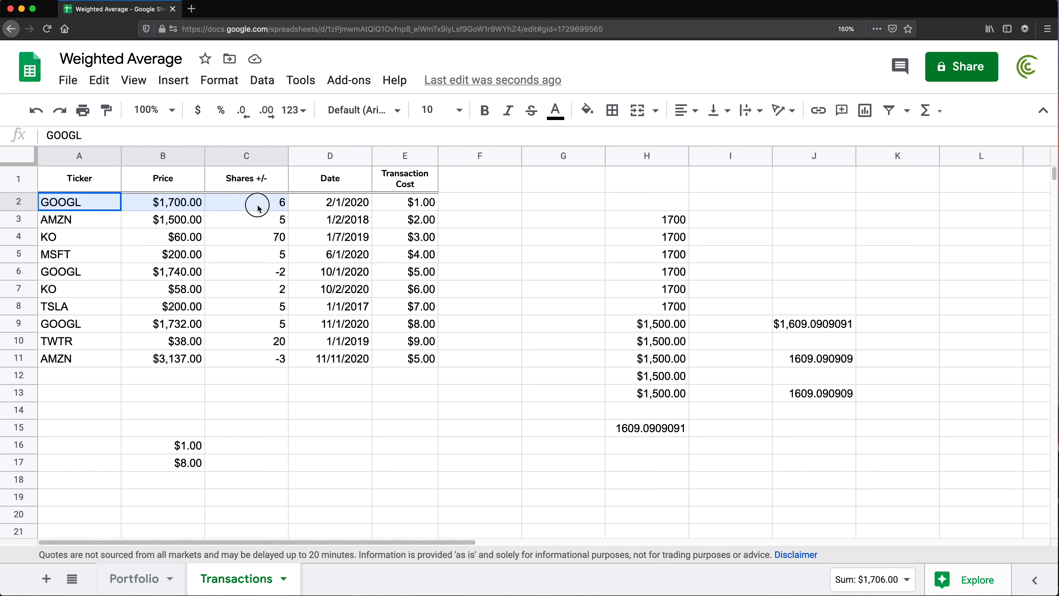
{"action": "left_click", "coordinate": [407, 204]}
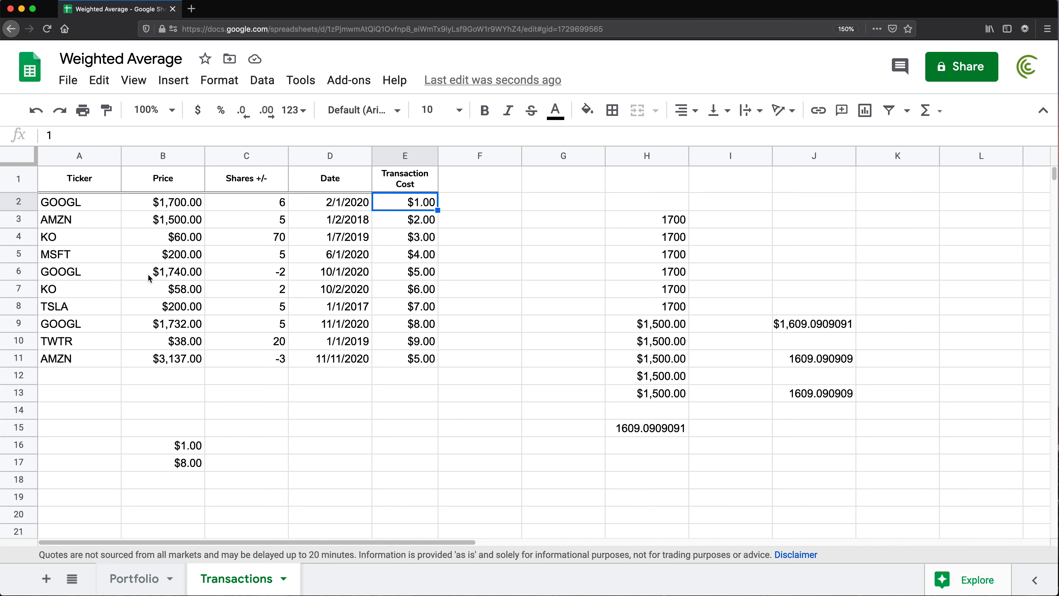
{"action": "left_click", "coordinate": [262, 270]}
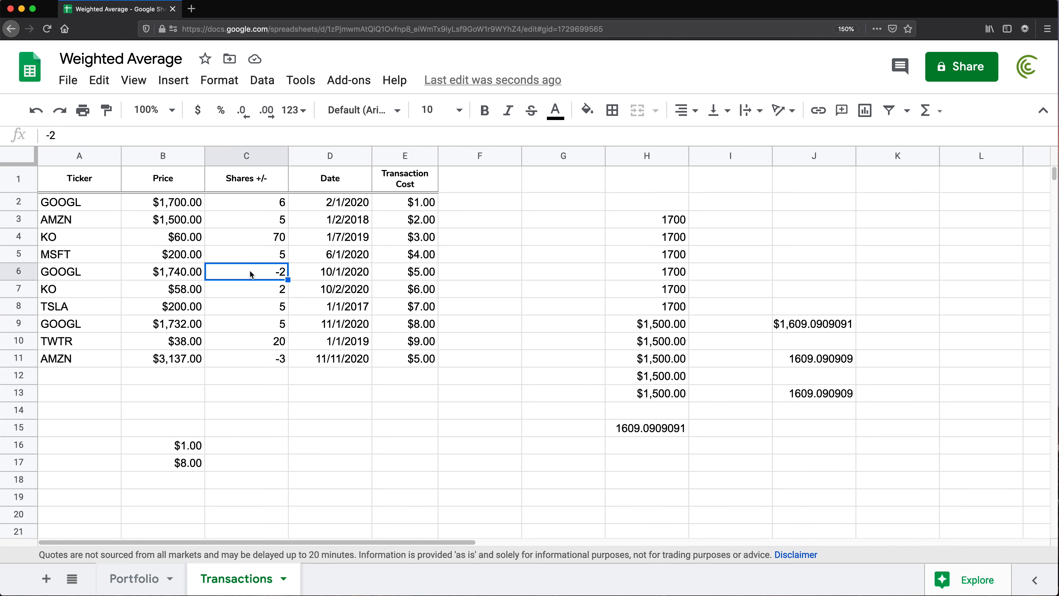
{"action": "left_click_drag", "start_coordinate": [89, 324], "coordinate": [417, 329]}
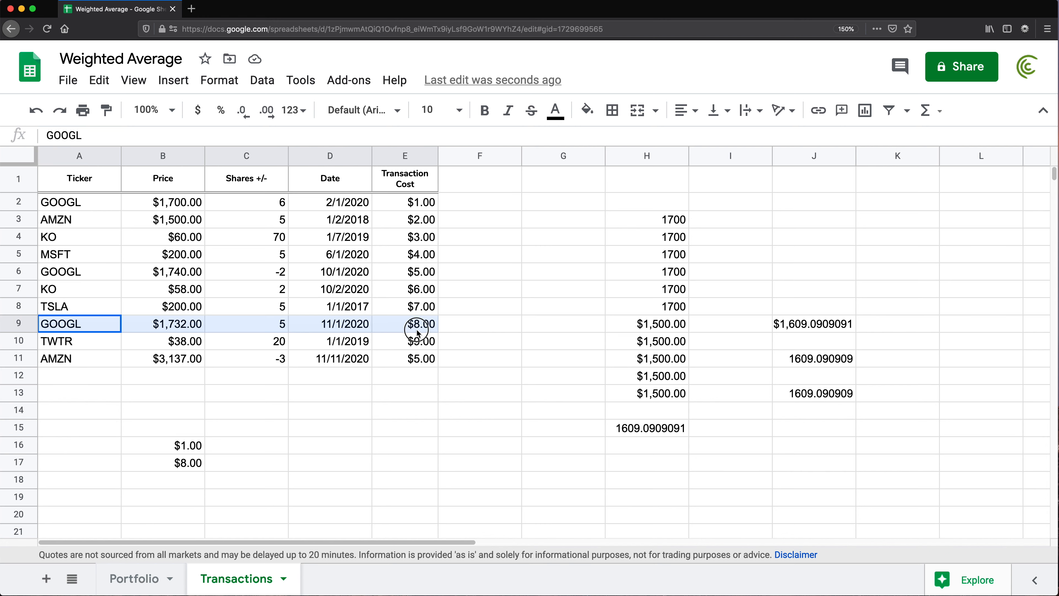
Set the range returned by the B16 FILTER formula to the prices in B2:B11.
{"action": "double_click", "coordinate": [171, 445]}
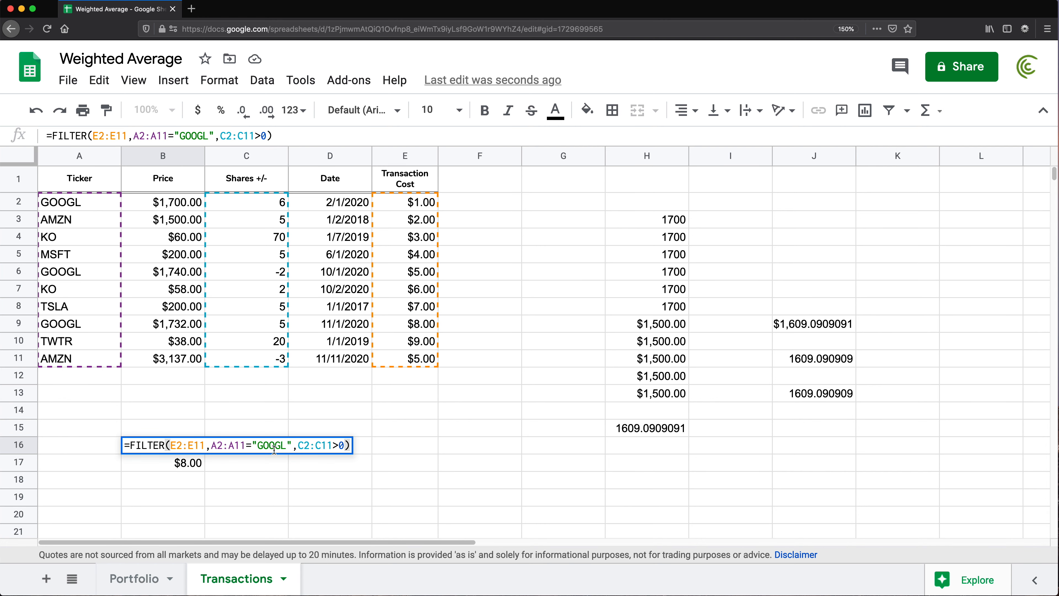
{"action": "left_click_drag", "start_coordinate": [205, 445], "coordinate": [169, 445]}
{"action": "key", "text": "BackSpace"}
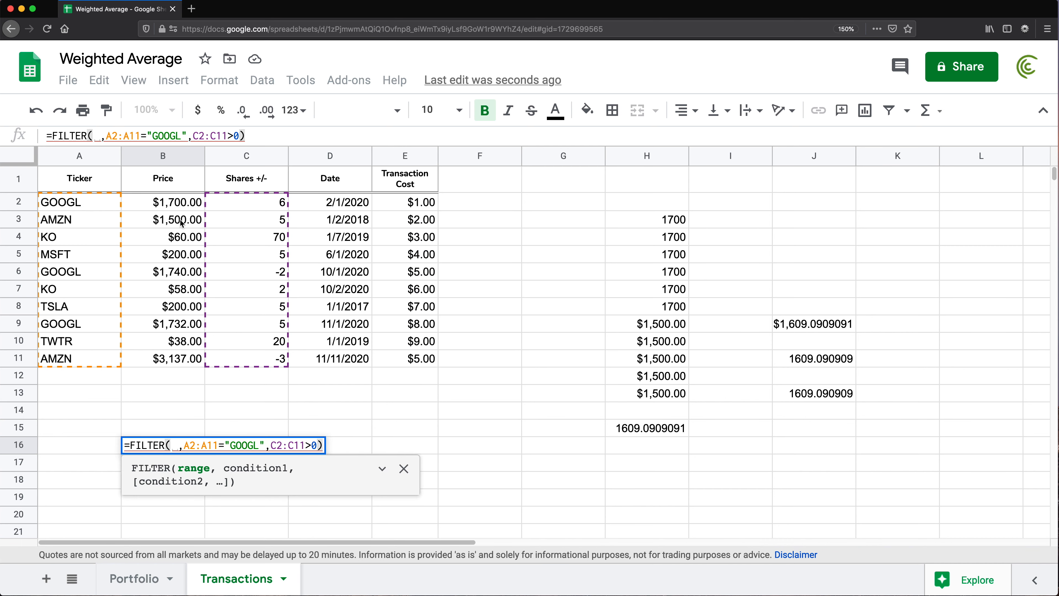
{"action": "left_click_drag", "start_coordinate": [182, 204], "coordinate": [183, 360]}
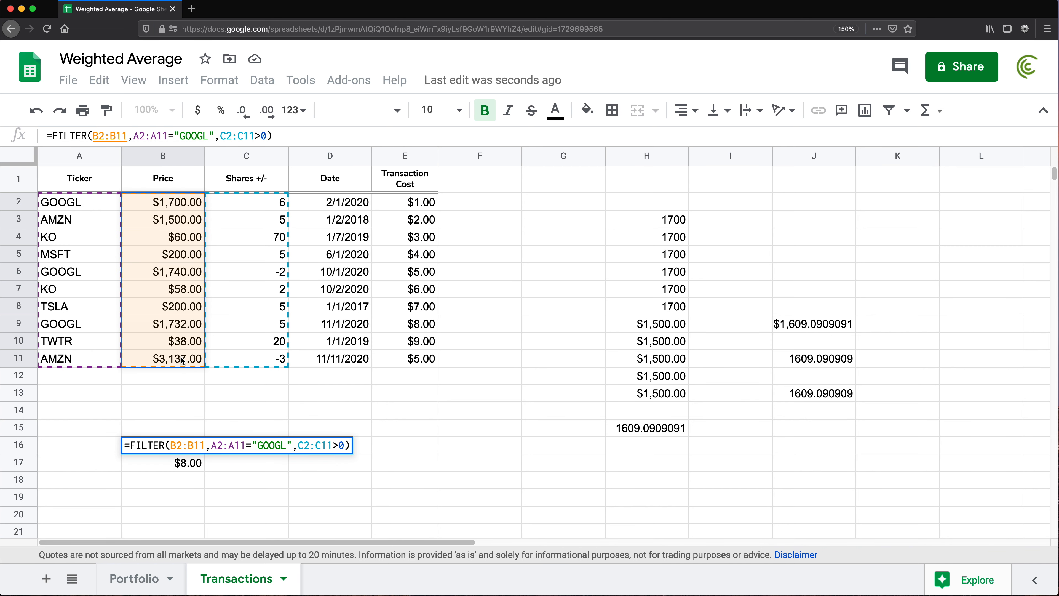
{"action": "key", "text": "Return"}
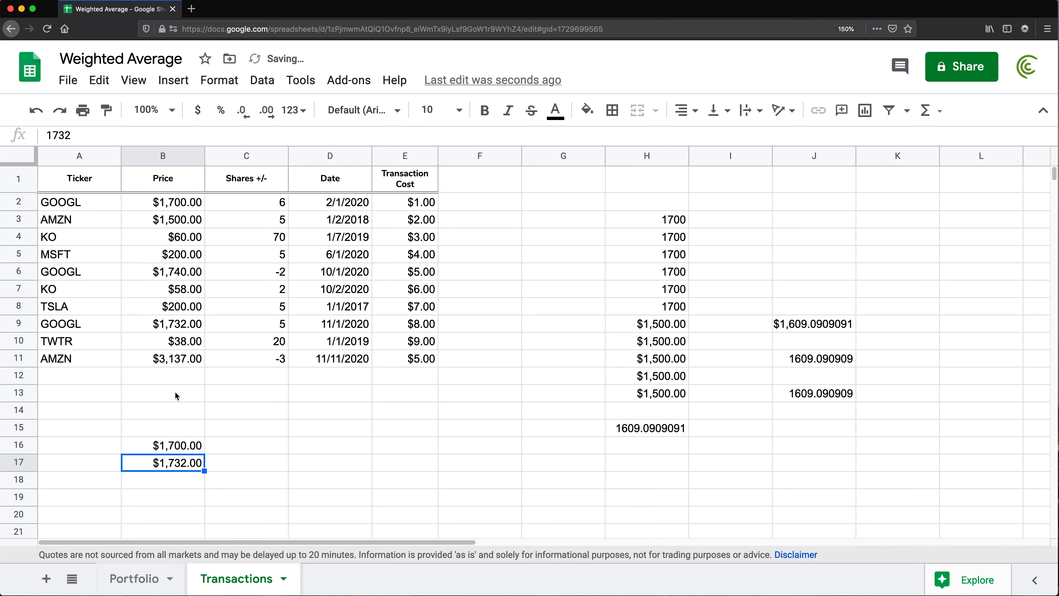
Copy the FILTER formula text from B16 into C16 on the Transactions sheet.
{"action": "left_click", "coordinate": [188, 446]}
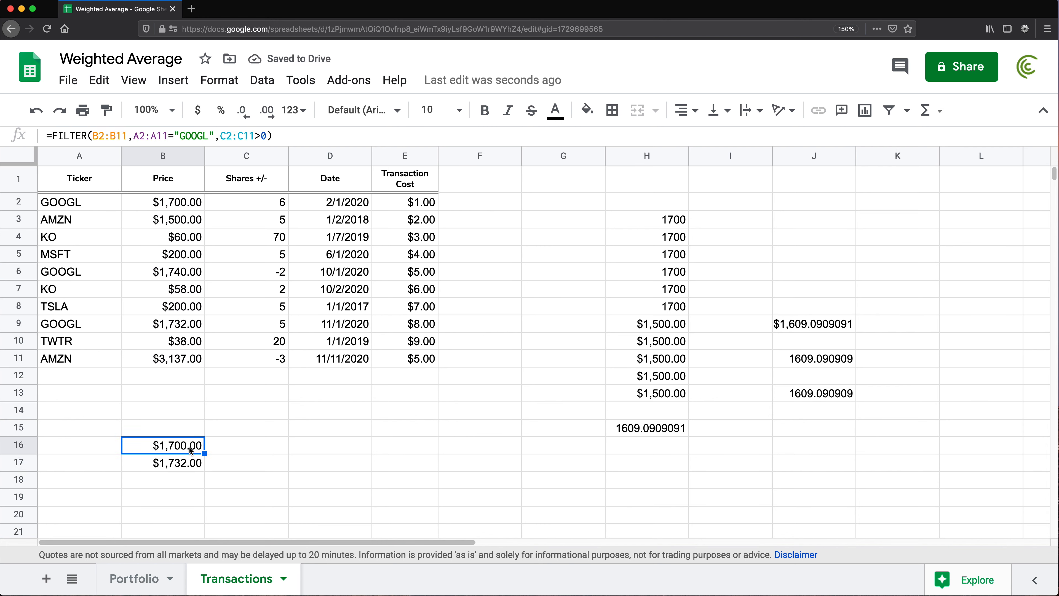
{"action": "double_click", "coordinate": [188, 446]}
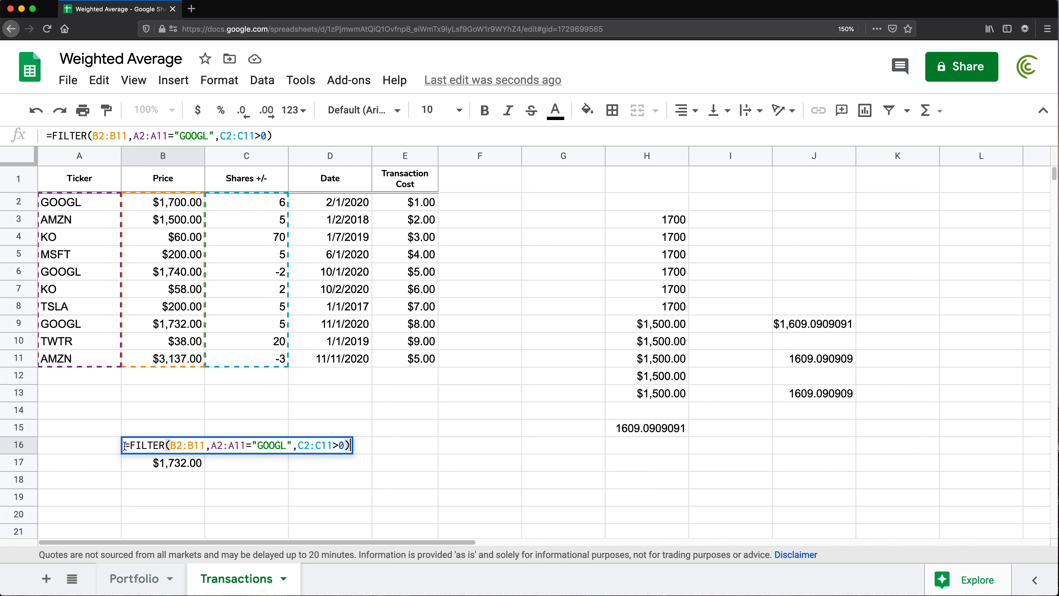
{"action": "left_click_drag", "start_coordinate": [126, 445], "coordinate": [452, 456]}
{"action": "key", "text": "super+c"}
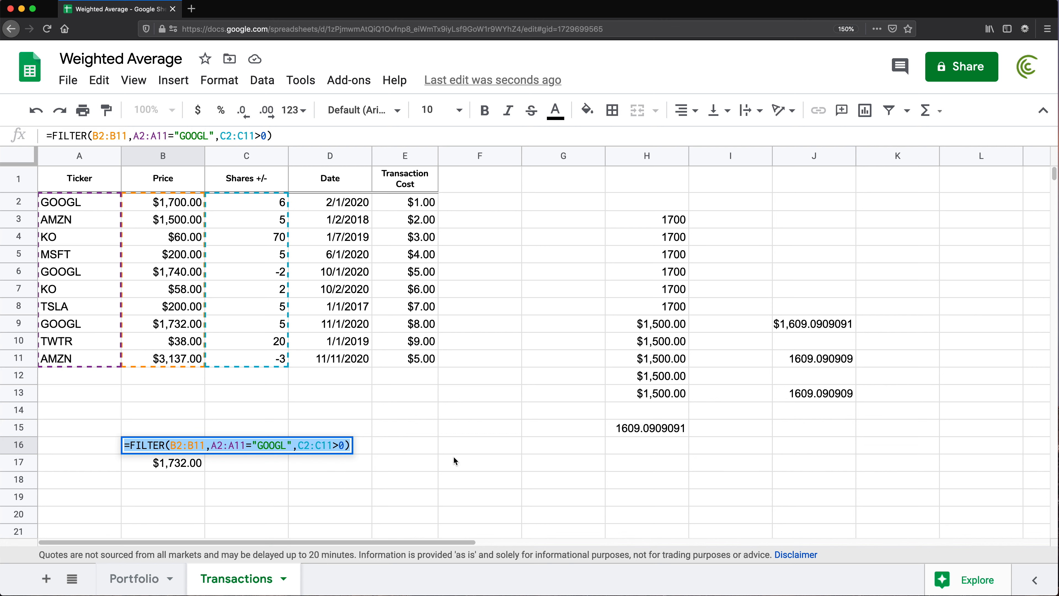
{"action": "key", "text": "Escape"}
{"action": "left_click", "coordinate": [268, 447]}
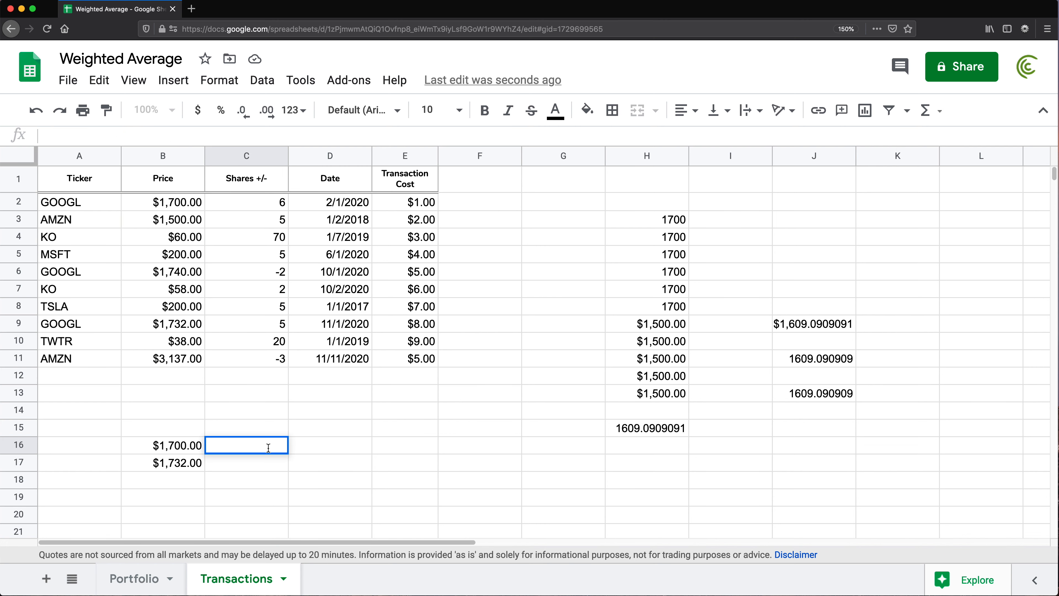
{"action": "key", "text": "super+v"}
Change the range returned by the C16 FILTER formula to the shares in C2:C11.
{"action": "left_click_drag", "start_coordinate": [292, 445], "coordinate": [253, 445]}
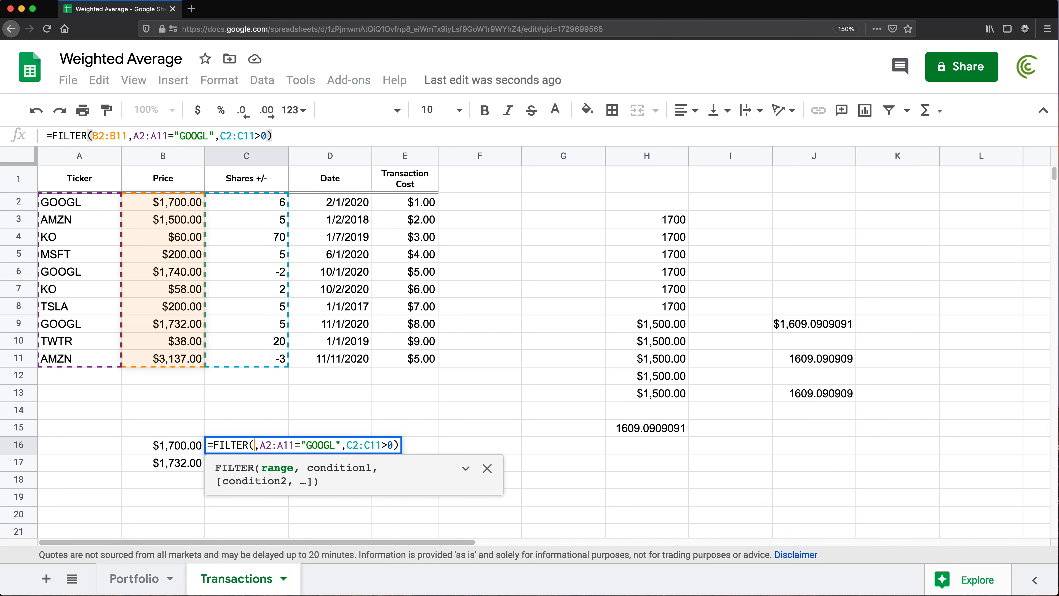
{"action": "key", "text": "BackSpace"}
{"action": "left_click_drag", "start_coordinate": [253, 201], "coordinate": [275, 359]}
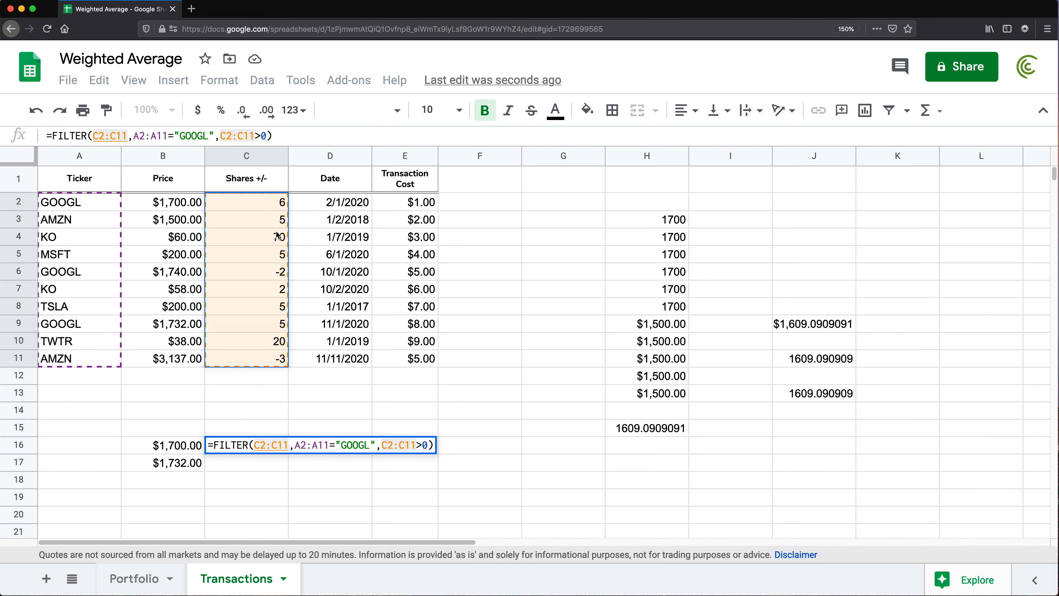
{"action": "key", "text": "Return"}
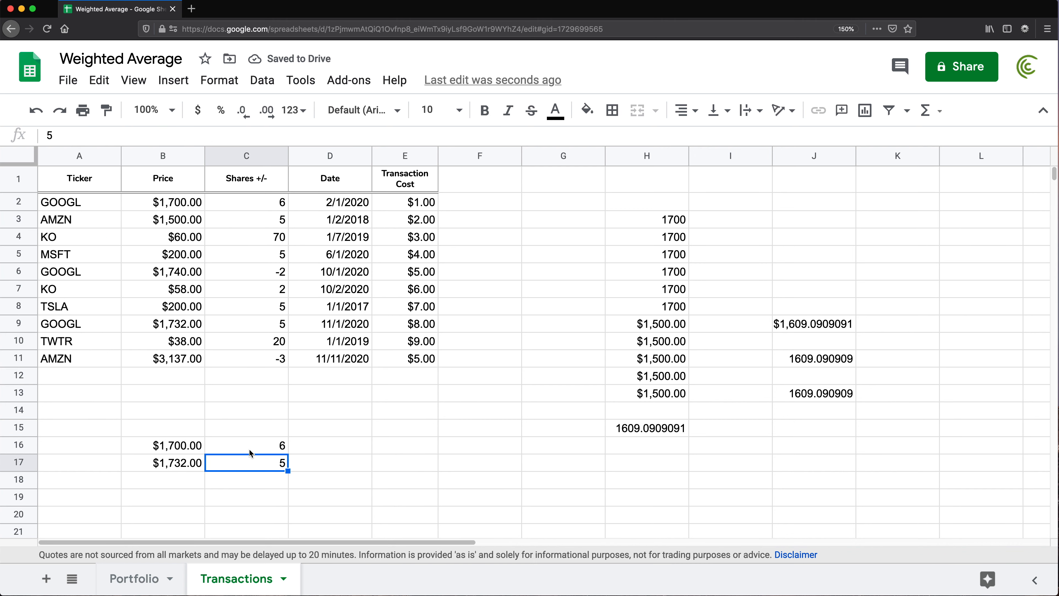
Enter an AVERAGE.WEIGHTED formula in E16 using the prices B16:B17 as values and the shares C16:C17 as weights.
{"action": "left_click", "coordinate": [407, 451]}
{"action": "type", "text": "=aver"}
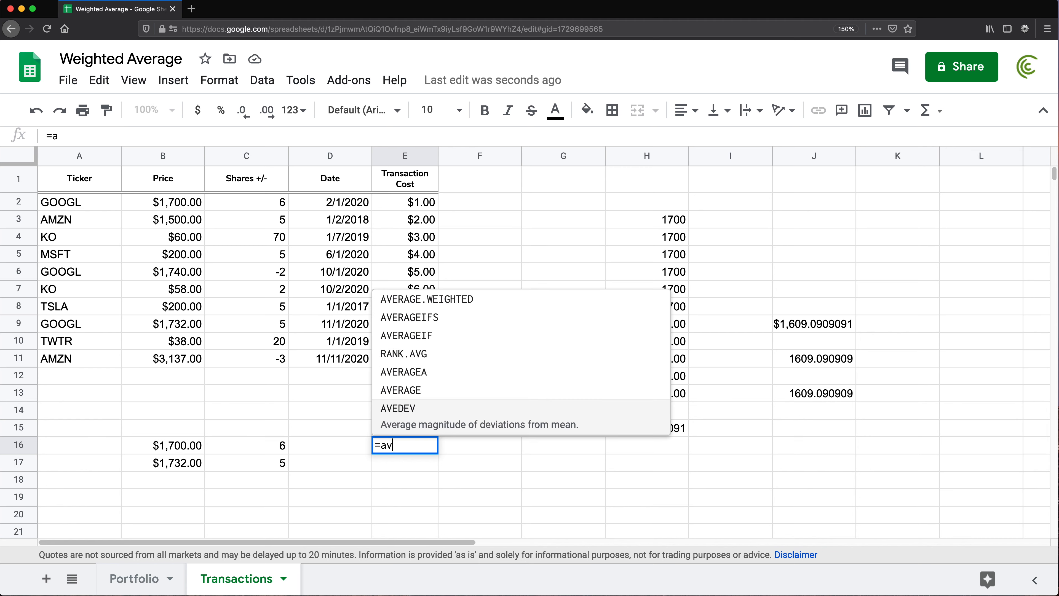
{"action": "key", "text": "Up"}
{"action": "key", "text": "Up"}
{"action": "key", "text": "Up"}
{"action": "key", "text": "Up"}
{"action": "key", "text": "Tab"}
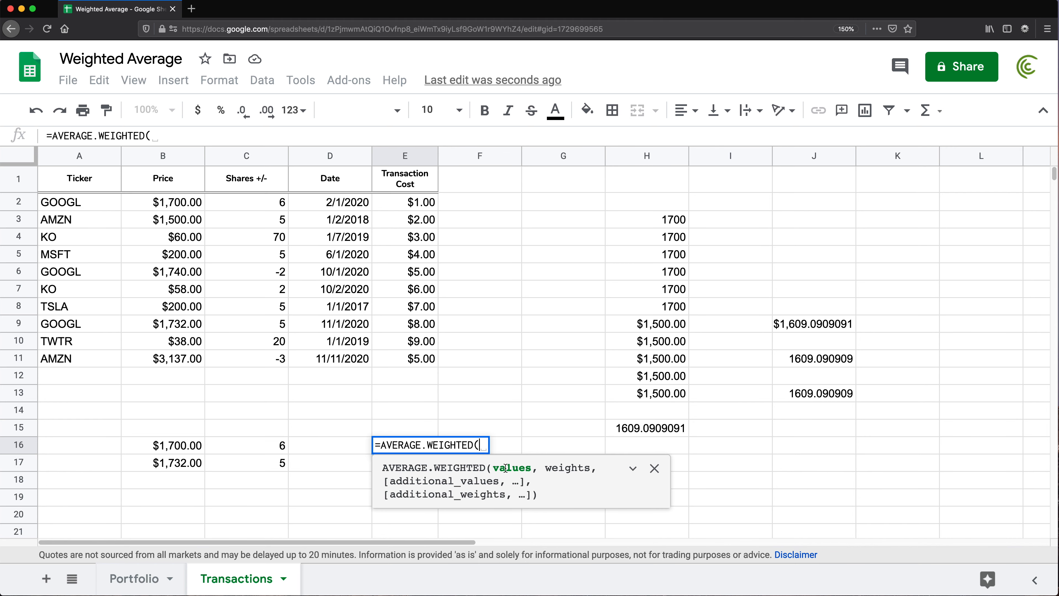
{"action": "left_click_drag", "start_coordinate": [177, 446], "coordinate": [177, 466]}
{"action": "type", "text": ","}
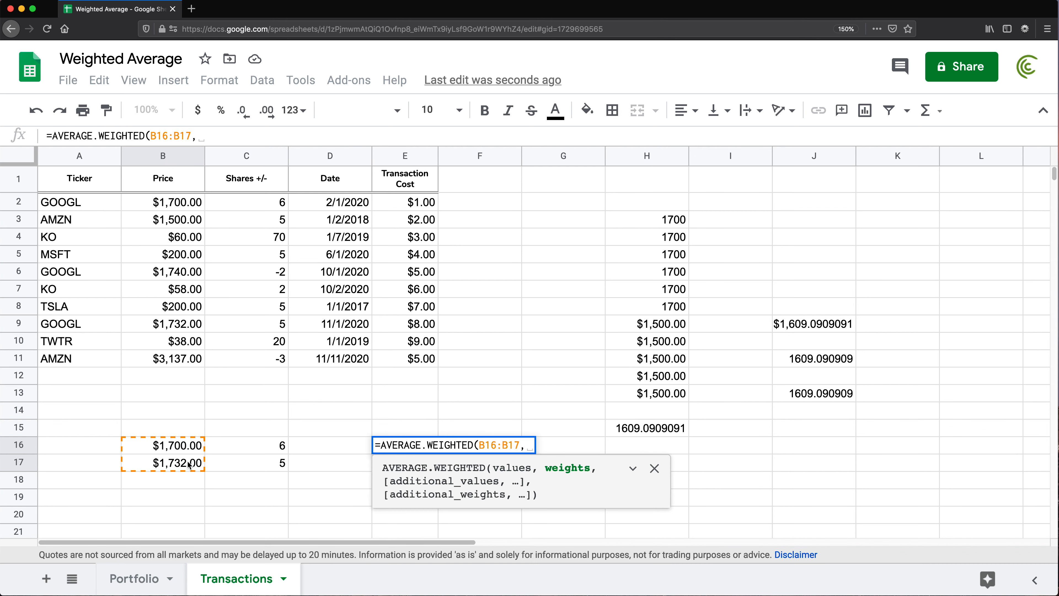
{"action": "left_click_drag", "start_coordinate": [232, 444], "coordinate": [239, 467]}
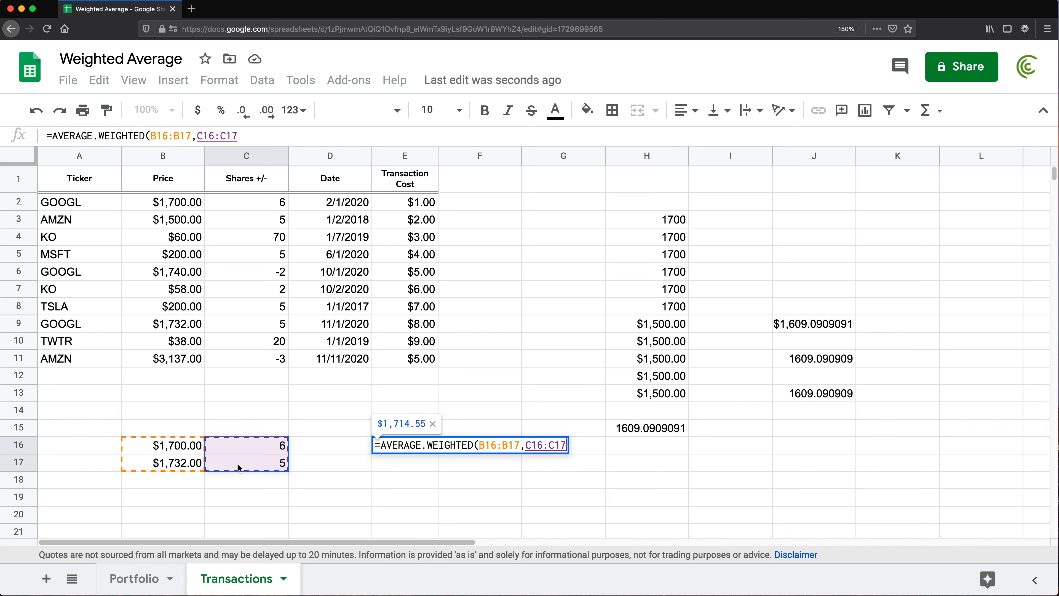
{"action": "type", "text": ")"}
{"action": "key", "text": "Return"}
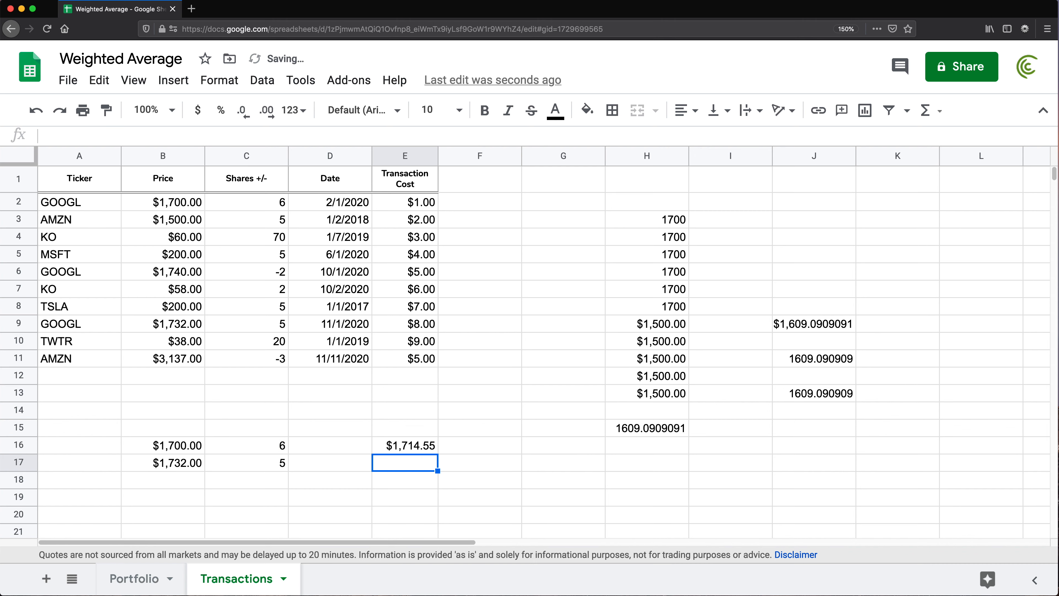
Replace B16:B17 in the E16 AVERAGE.WEIGHTED formula with the FILTER expression copied from B16, without its equals sign.
{"action": "left_click", "coordinate": [420, 447]}
{"action": "key", "text": "Return"}
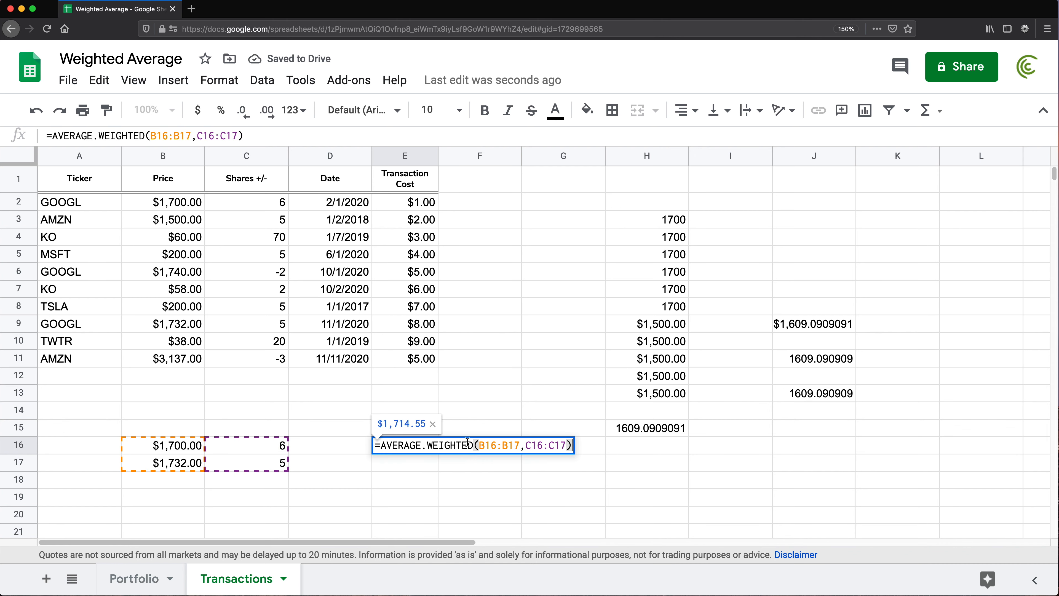
{"action": "left_click_drag", "start_coordinate": [519, 445], "coordinate": [483, 447]}
{"action": "left_click_drag", "start_coordinate": [570, 446], "coordinate": [532, 445]}
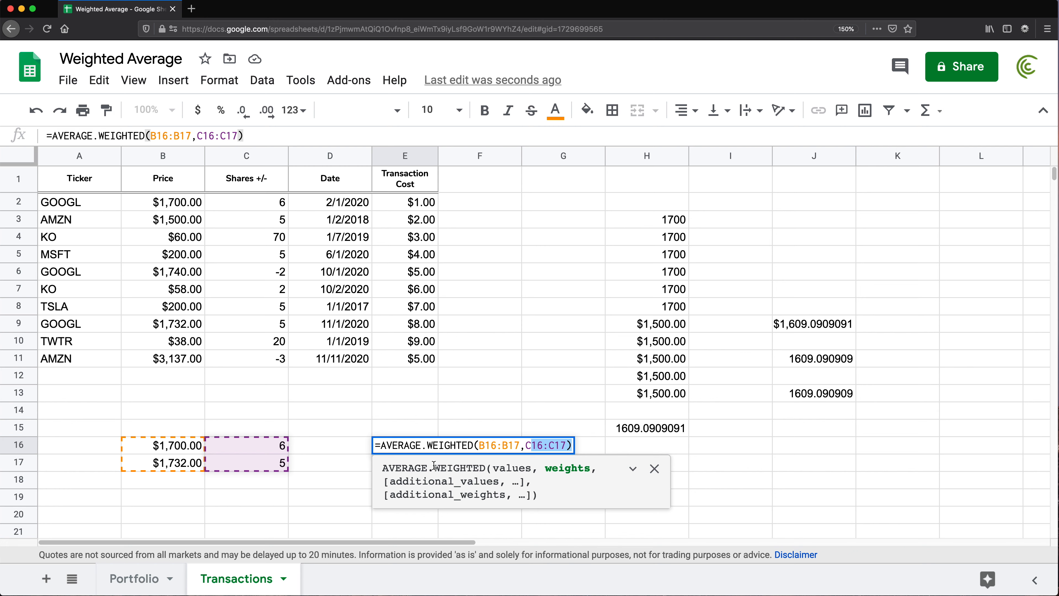
{"action": "key", "text": "Escape"}
{"action": "left_click", "coordinate": [151, 440]}
{"action": "key", "text": "Return"}
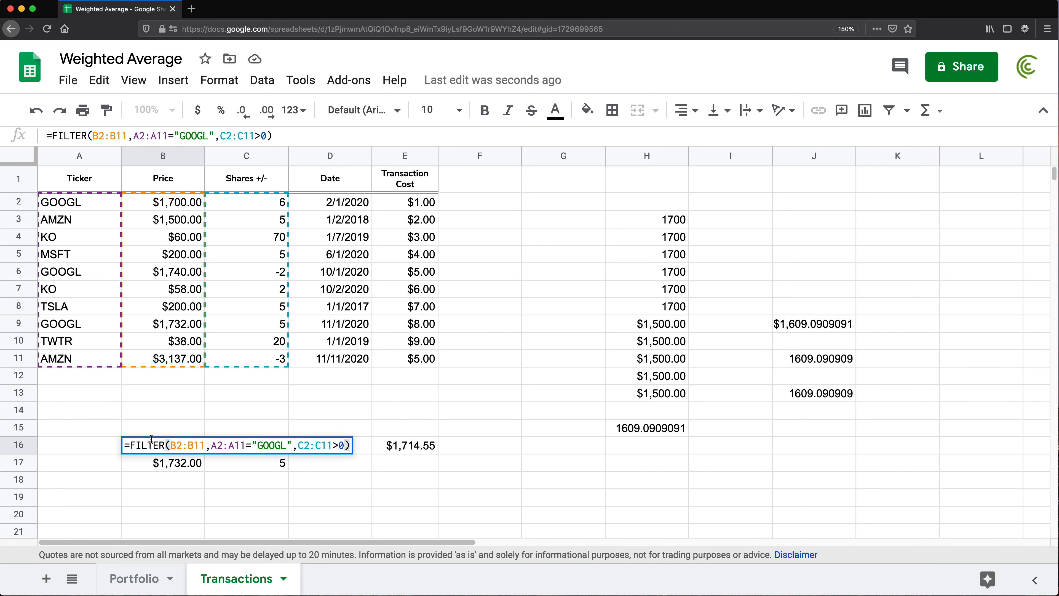
{"action": "left_click_drag", "start_coordinate": [131, 444], "coordinate": [385, 446]}
{"action": "key", "text": "ctrl+c"}
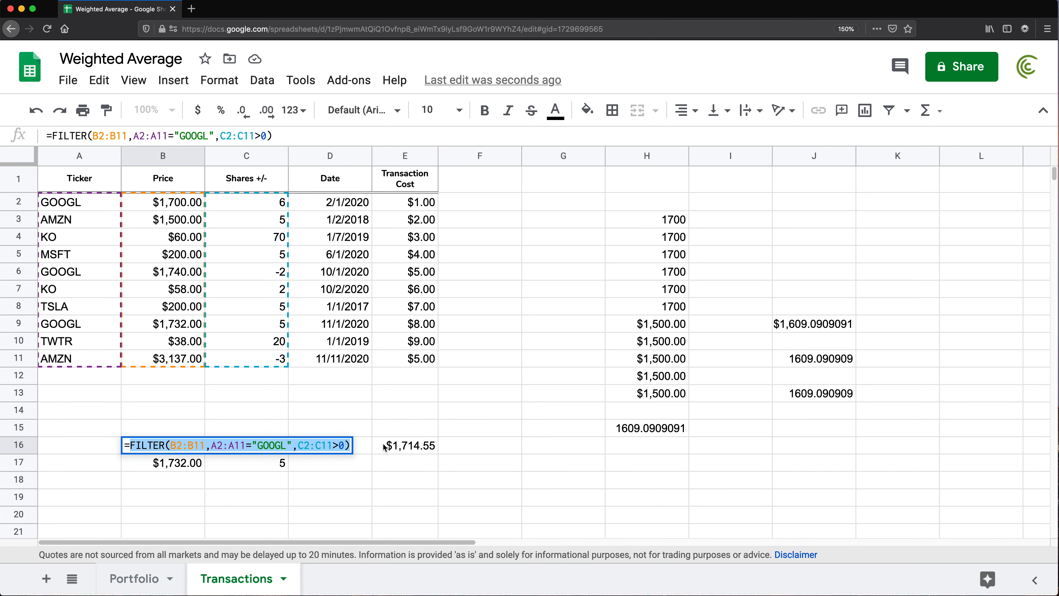
{"action": "key", "text": "Escape"}
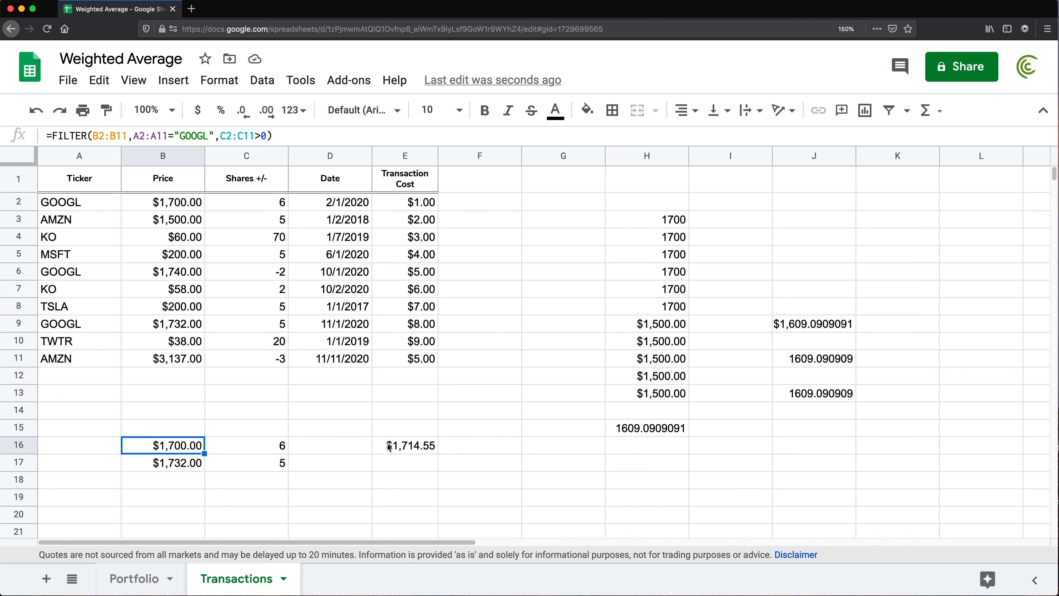
{"action": "double_click", "coordinate": [415, 444]}
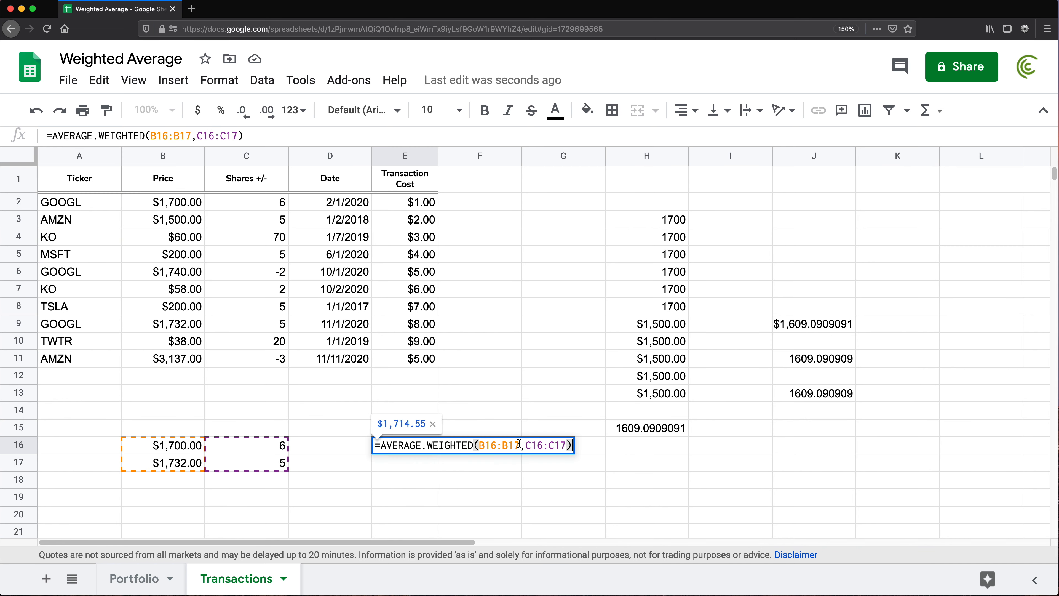
{"action": "left_click_drag", "start_coordinate": [519, 445], "coordinate": [478, 444]}
{"action": "key", "text": "ctrl+v"}
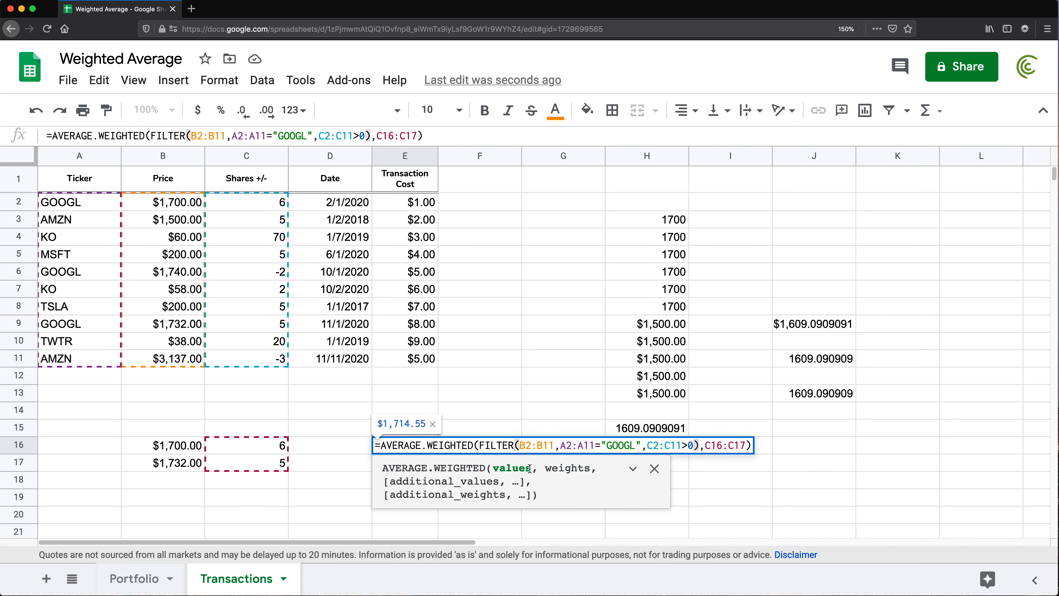
Replace the C16:C17 weights in the E16 AVERAGE.WEIGHTED formula with the FILTER expression copied from C16.
{"action": "double_click", "coordinate": [282, 445]}
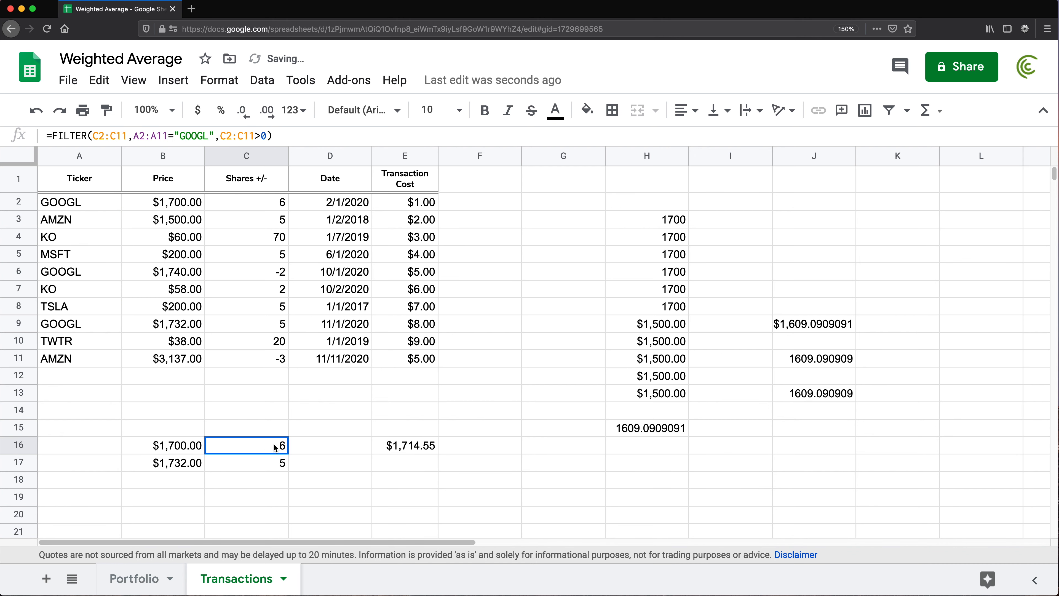
{"action": "left_click_drag", "start_coordinate": [212, 445], "coordinate": [296, 459]}
{"action": "key", "text": "super+c"}
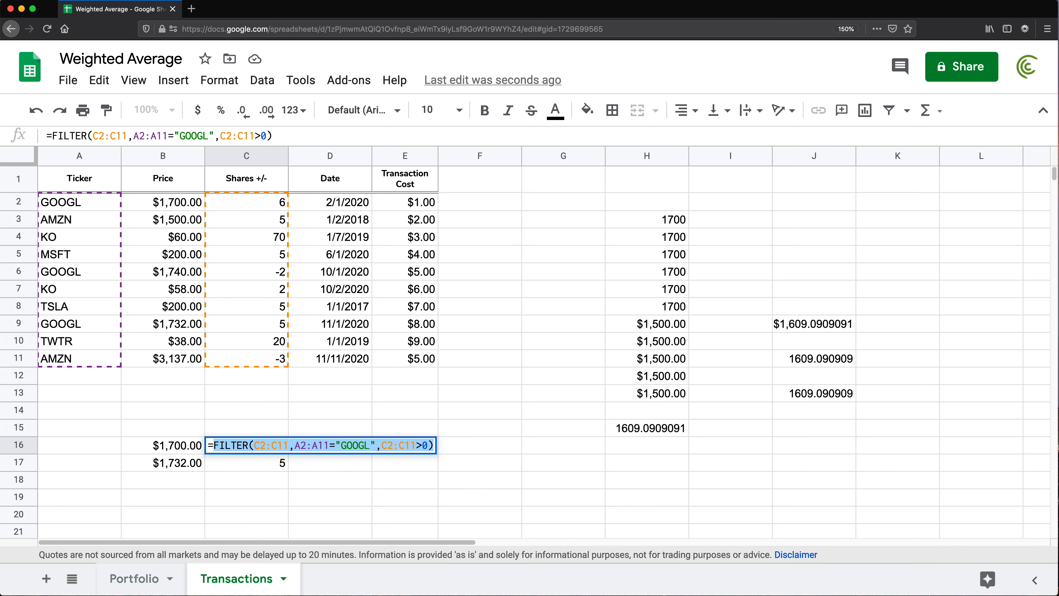
{"action": "key", "text": "Escape"}
{"action": "double_click", "coordinate": [410, 446]}
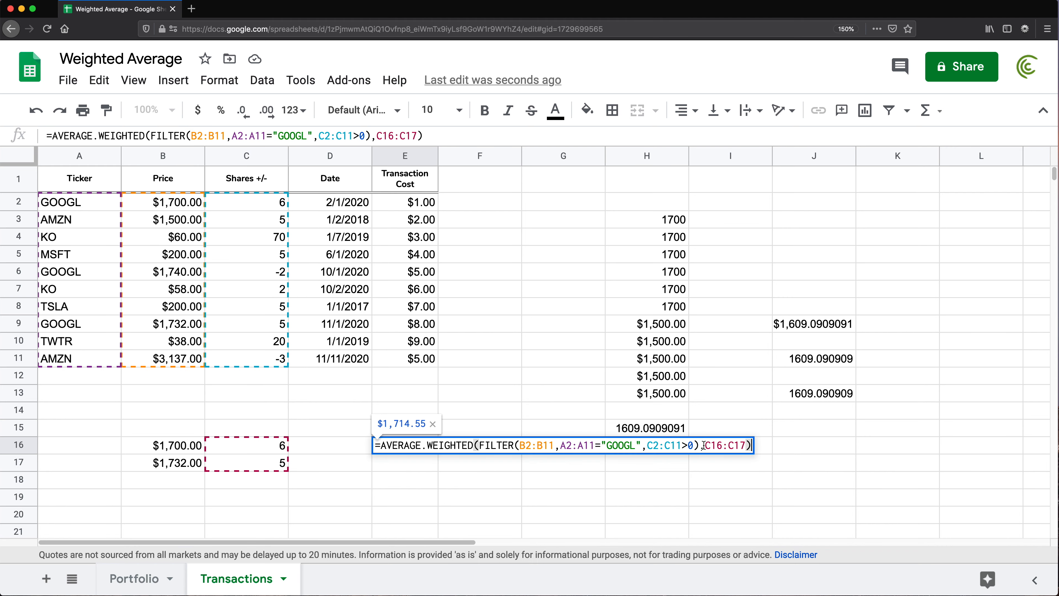
{"action": "left_click_drag", "start_coordinate": [704, 445], "coordinate": [746, 445]}
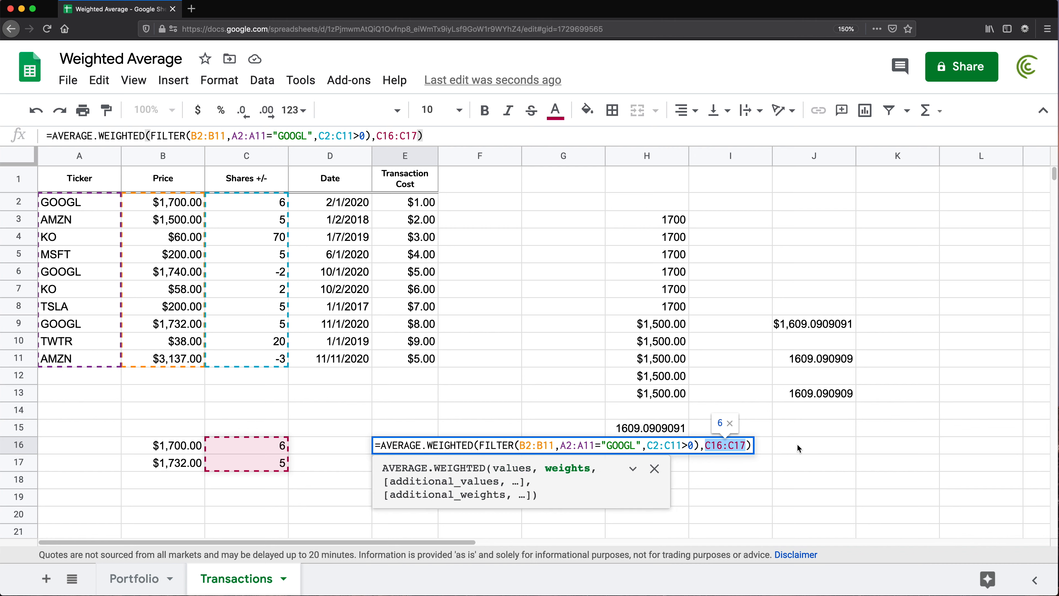
{"action": "key", "text": "super+v"}
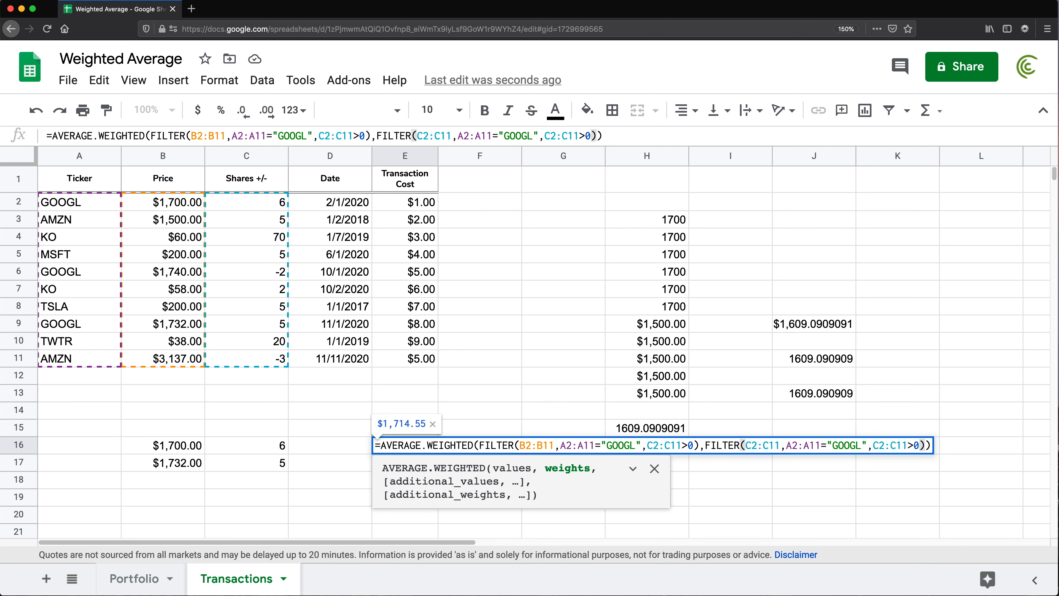
{"action": "key", "text": "Return"}
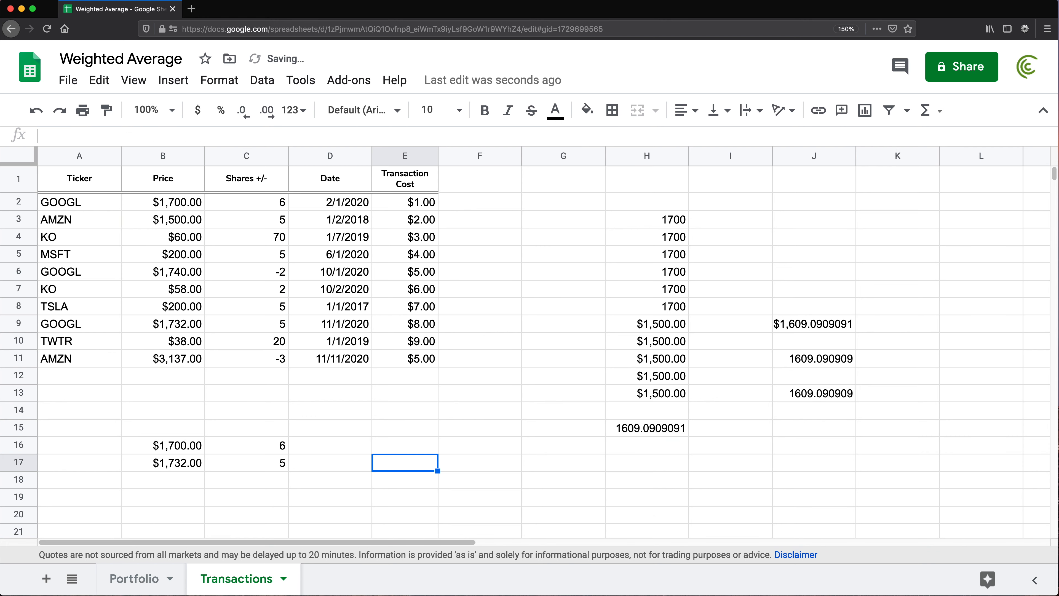
{"action": "left_click", "coordinate": [400, 451]}
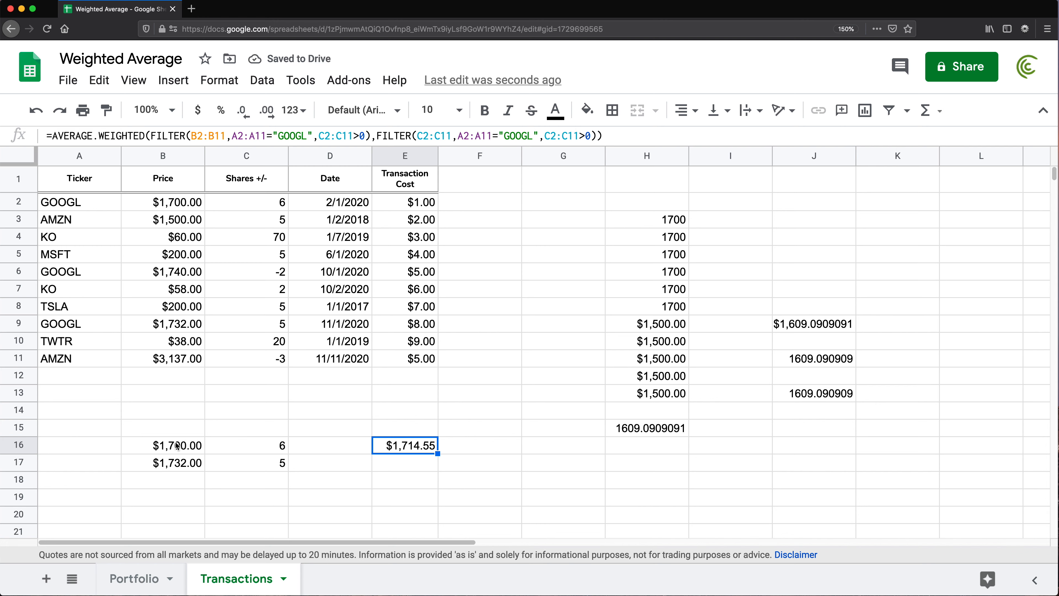
Clear the scratch formulas and values in B16:C17, H1:J16 and E16 on the Transactions sheet.
{"action": "left_click_drag", "start_coordinate": [174, 442], "coordinate": [223, 465]}
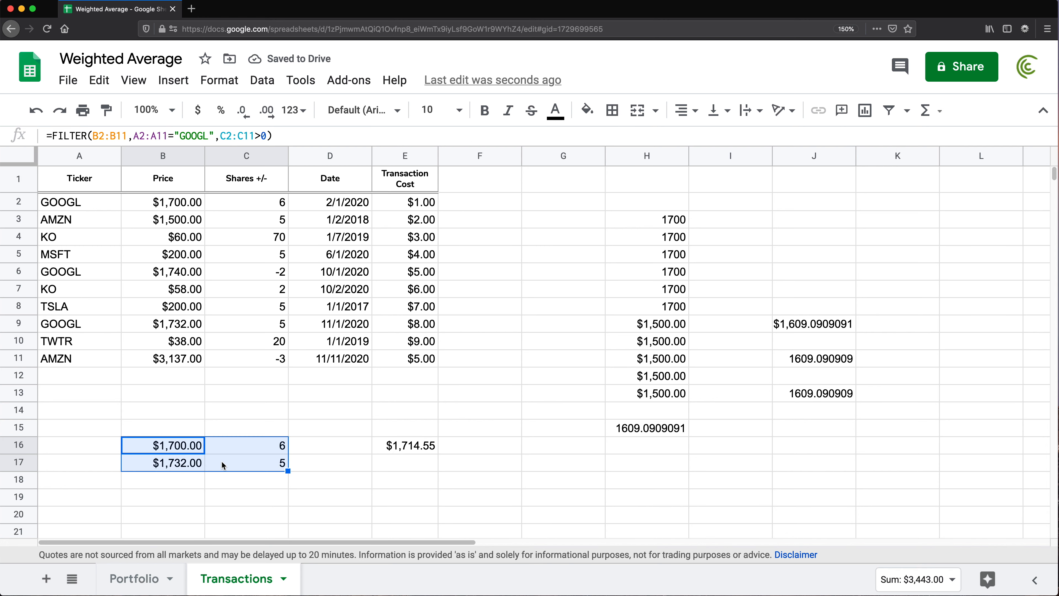
{"action": "key", "text": "BackSpace"}
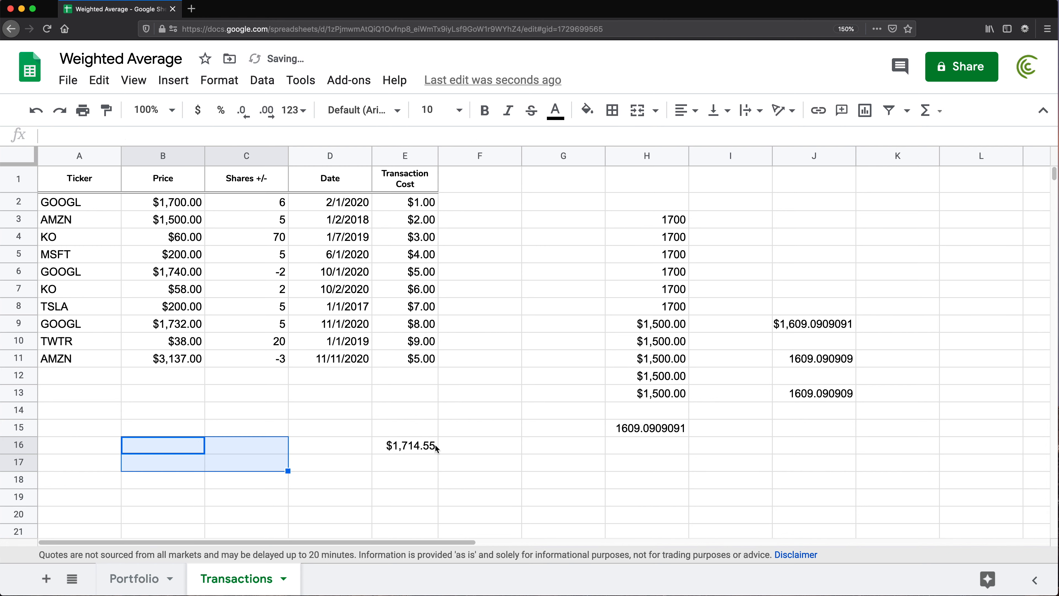
{"action": "double_click", "coordinate": [424, 447]}
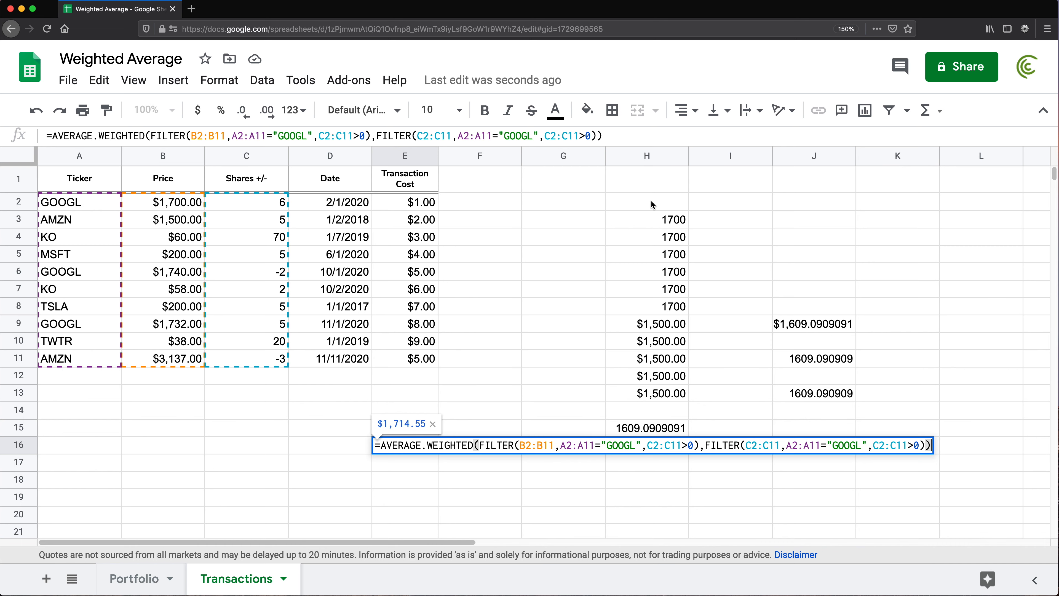
{"action": "key", "text": "Return"}
{"action": "left_click_drag", "start_coordinate": [646, 179], "coordinate": [854, 444]}
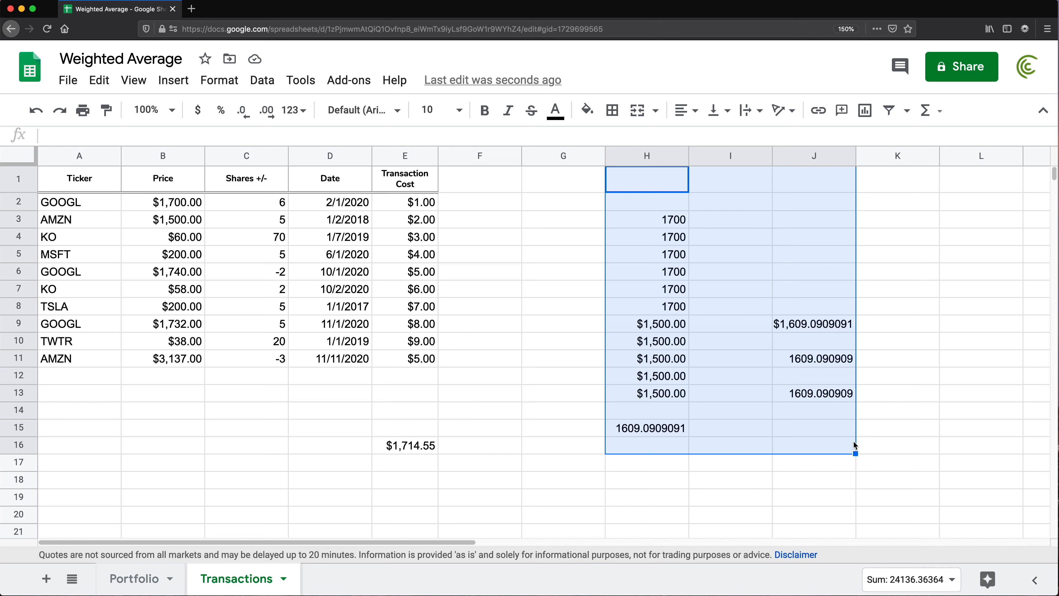
{"action": "key", "text": "Delete"}
{"action": "left_click", "coordinate": [411, 444]}
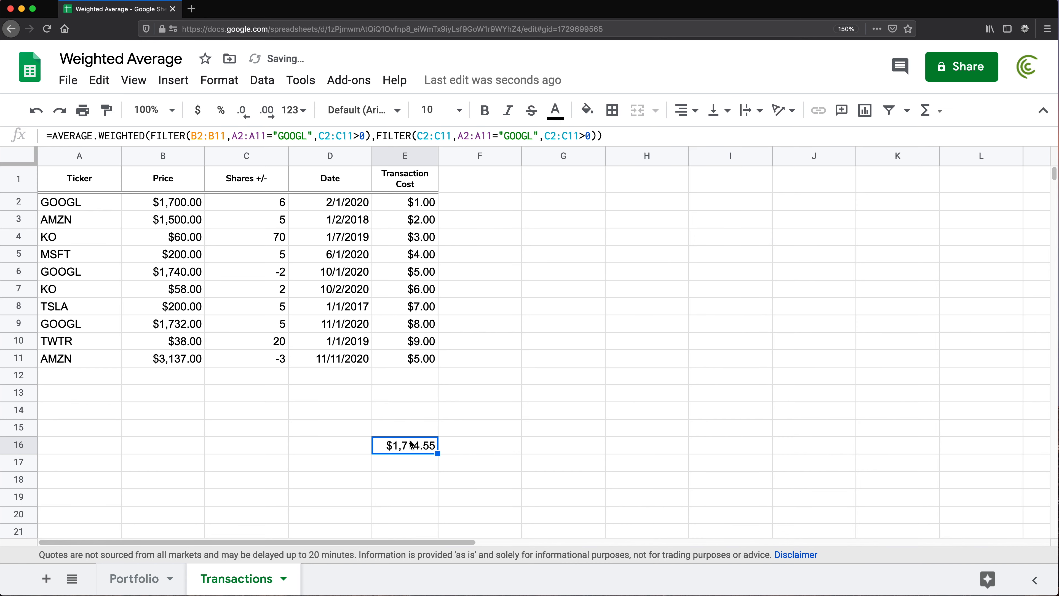
{"action": "key", "text": "Delete"}
{"action": "left_click", "coordinate": [118, 395]}
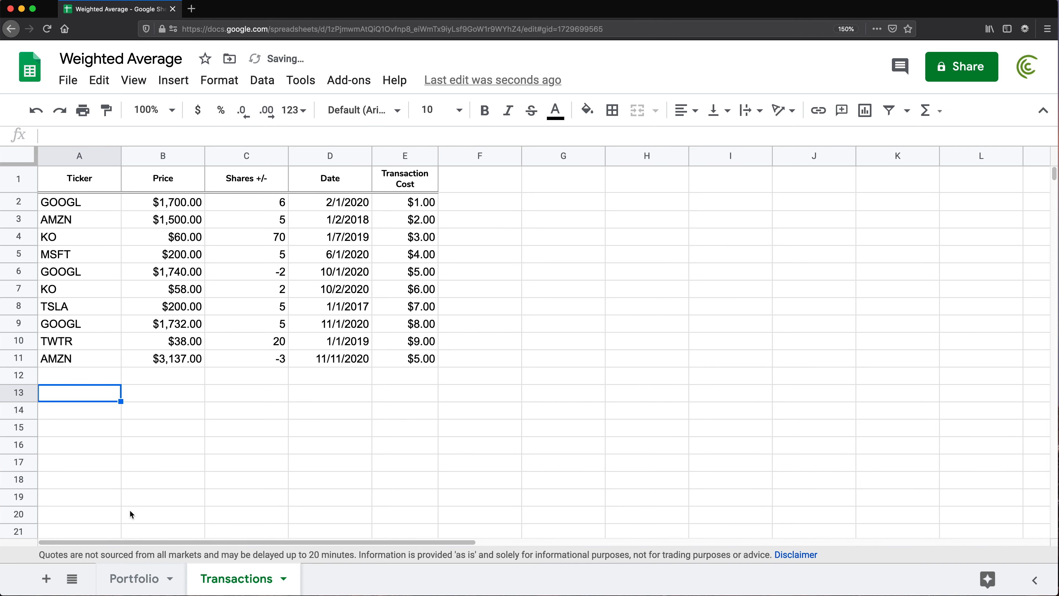
Review the average price paid formula on the Portfolio sheet and the Shares +/- values in C2:C11 on the Transactions sheet.
{"action": "left_click", "coordinate": [136, 588]}
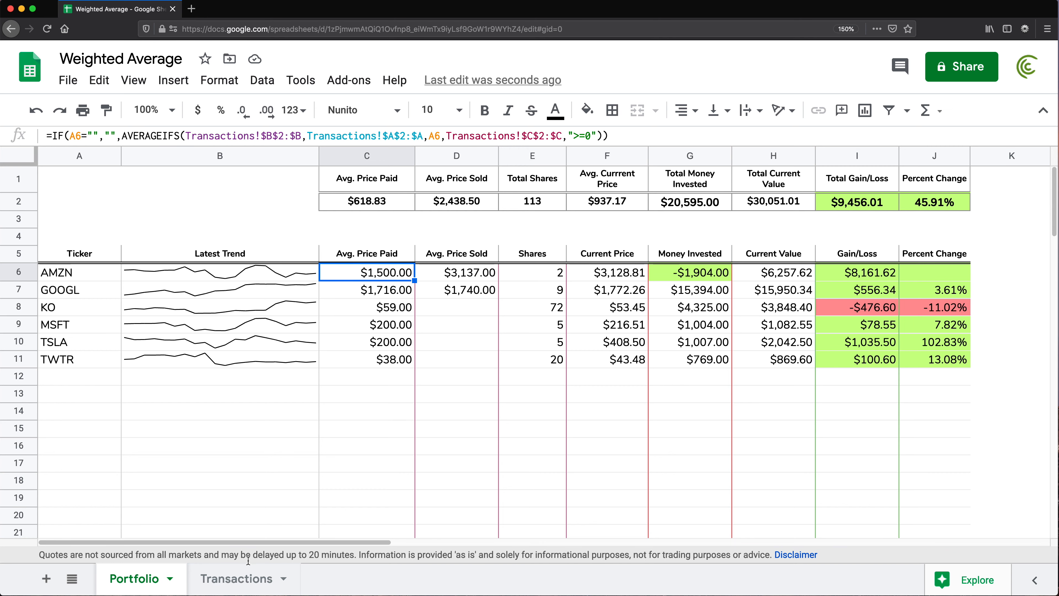
{"action": "left_click", "coordinate": [236, 578]}
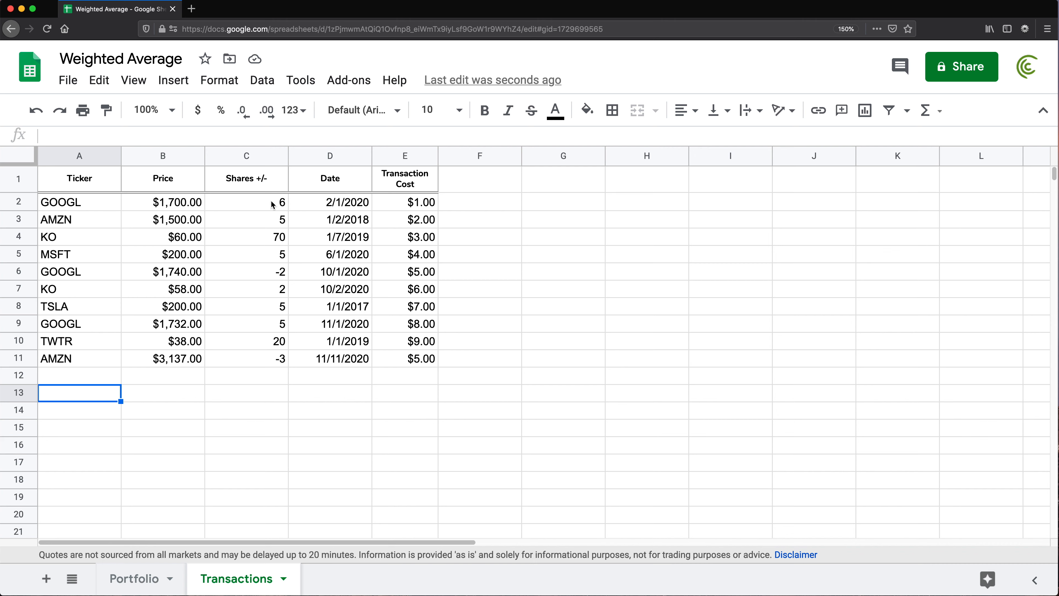
{"action": "left_click_drag", "start_coordinate": [272, 204], "coordinate": [267, 360]}
{"action": "left_click", "coordinate": [235, 271]}
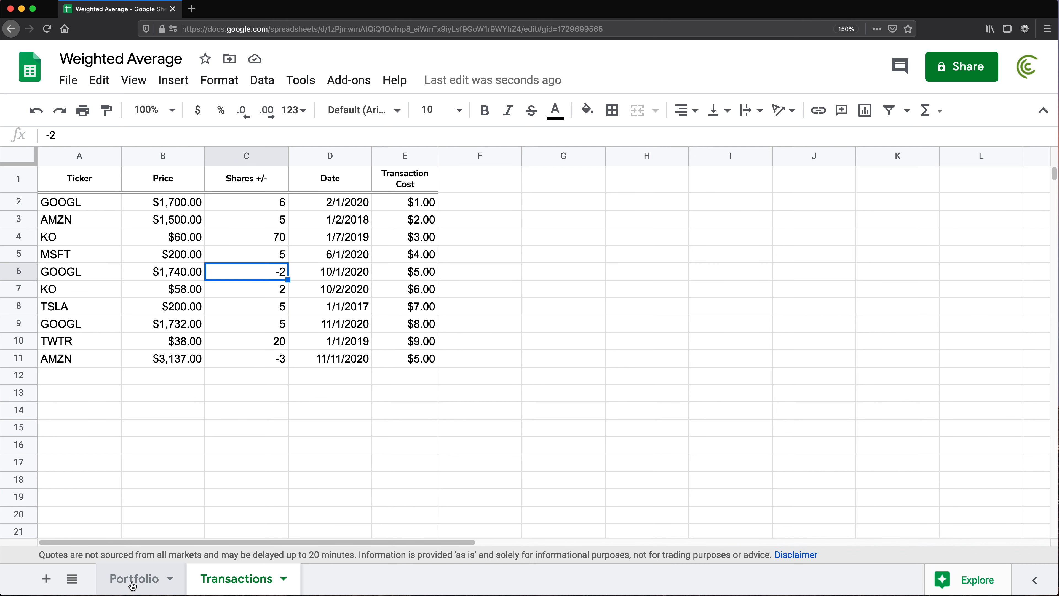
Compare the Avg. Price Sold formula in Portfolio D6 with the Shares +/- values in C2:C11 on the Transactions sheet.
{"action": "left_click", "coordinate": [134, 576]}
{"action": "left_click", "coordinate": [469, 275]}
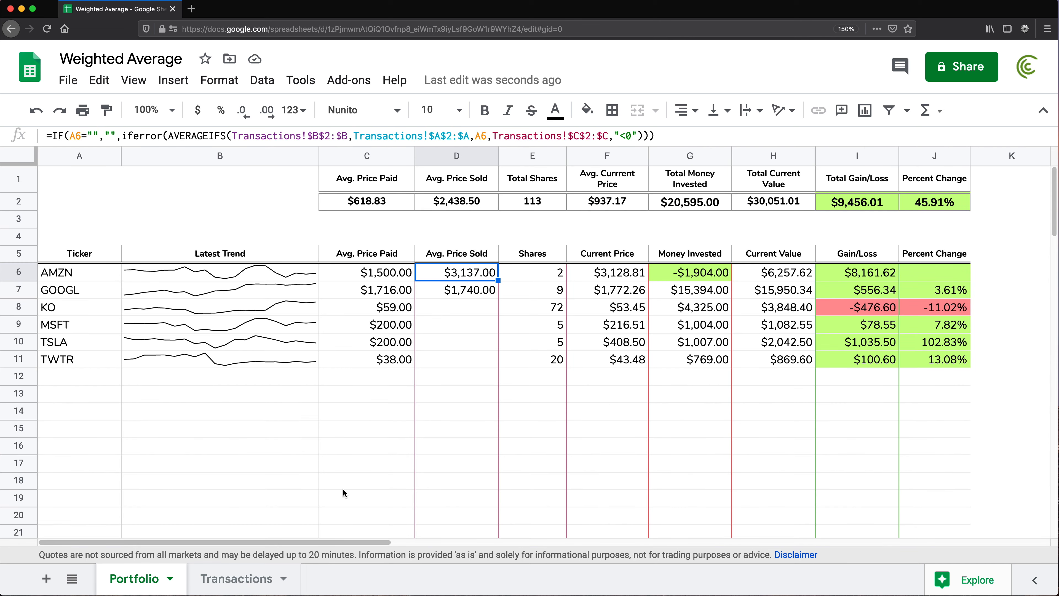
{"action": "left_click", "coordinate": [259, 583]}
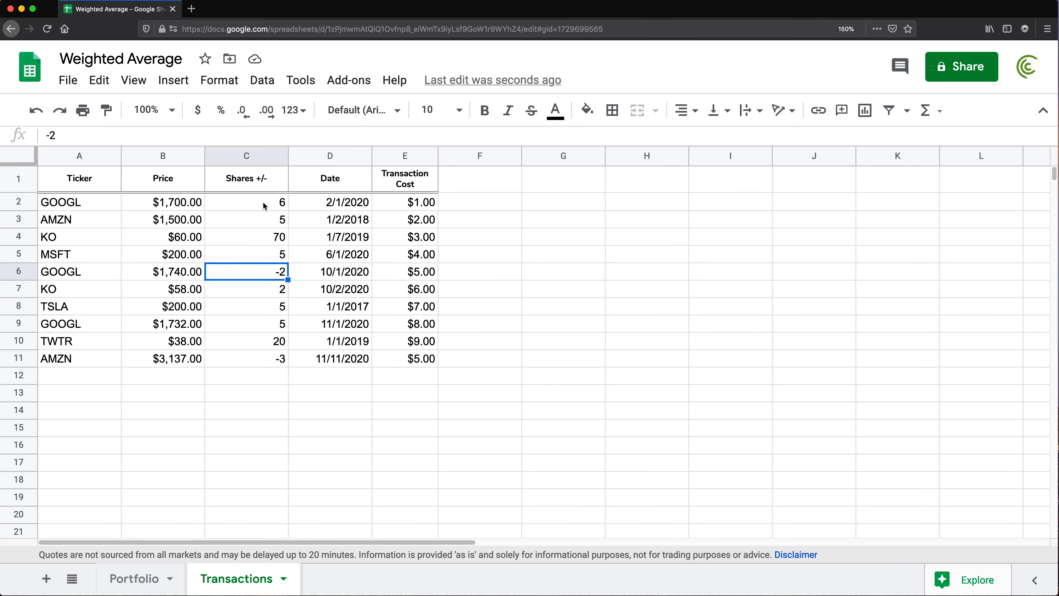
{"action": "left_click_drag", "start_coordinate": [265, 205], "coordinate": [252, 359]}
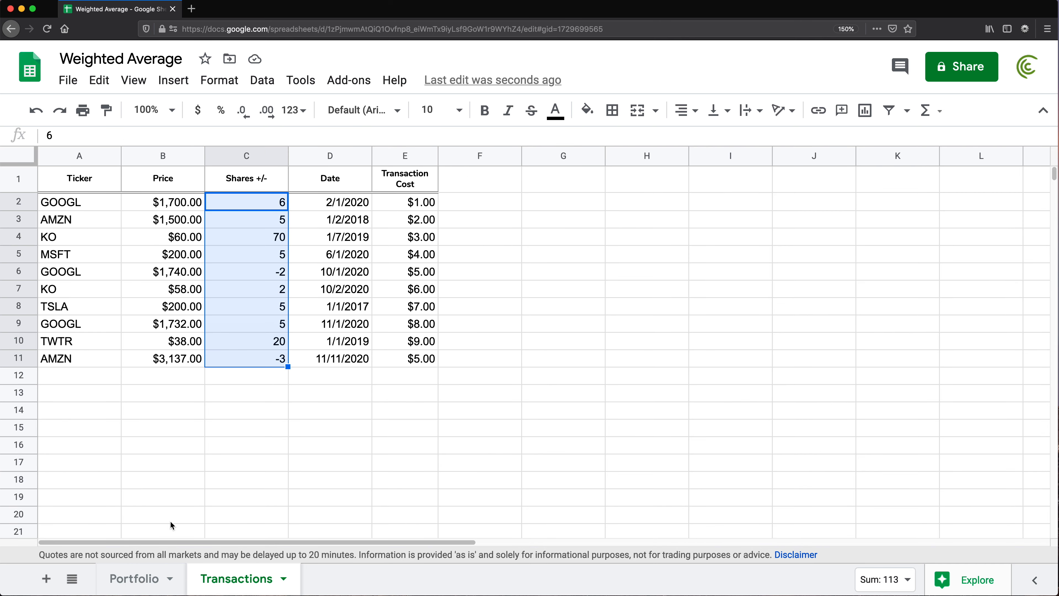
Clear the Avg. Price Paid formula in Portfolio C6 and start an AVERAGE.WEIGHTED formula in that cell.
{"action": "left_click", "coordinate": [134, 578]}
{"action": "left_click", "coordinate": [354, 271]}
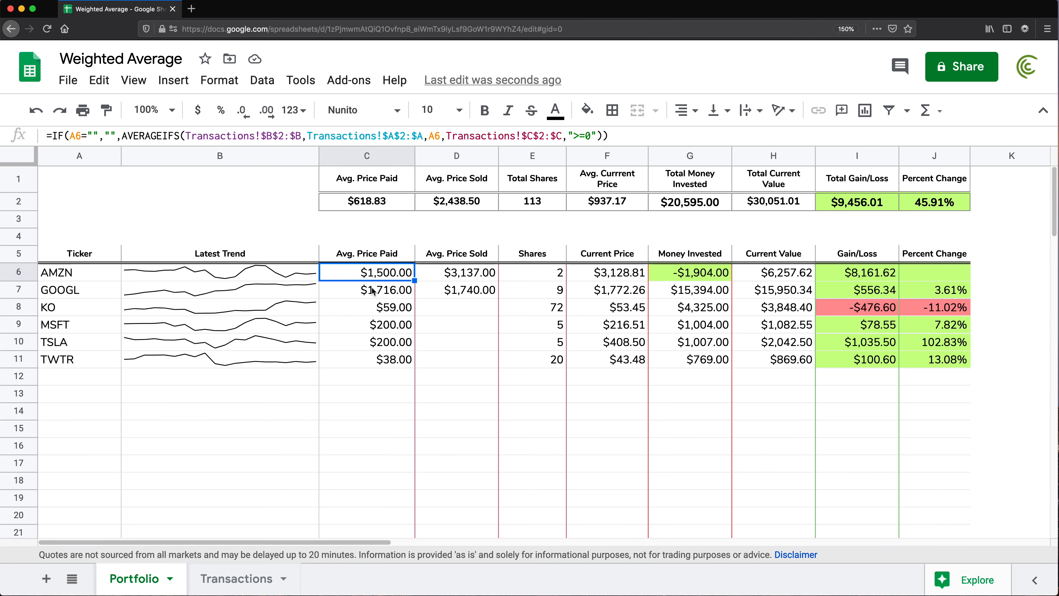
{"action": "key", "text": "Delete"}
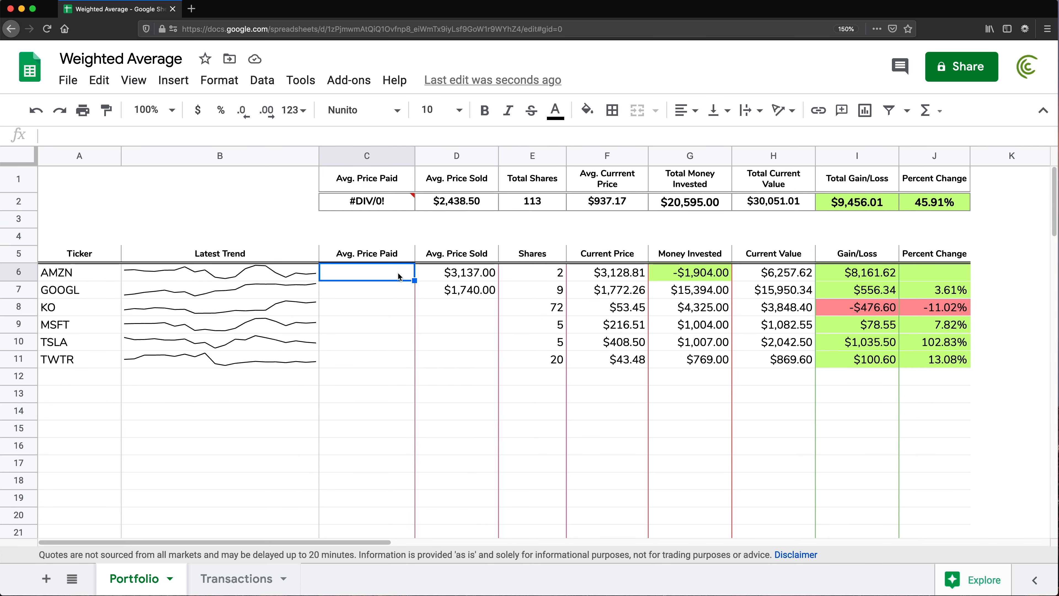
{"action": "type", "text": "="}
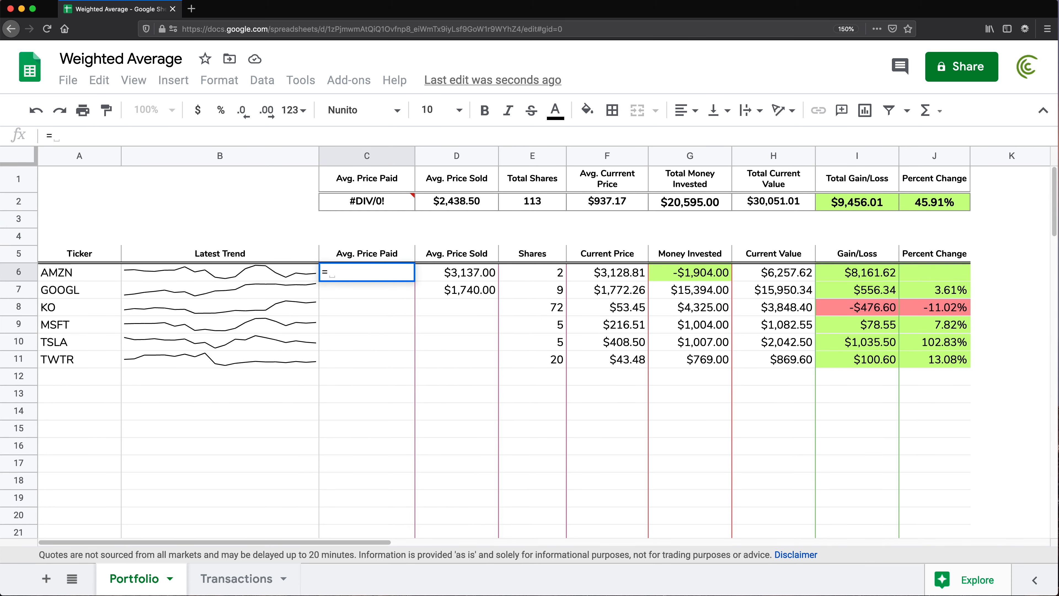
{"action": "type", "text": "aver"}
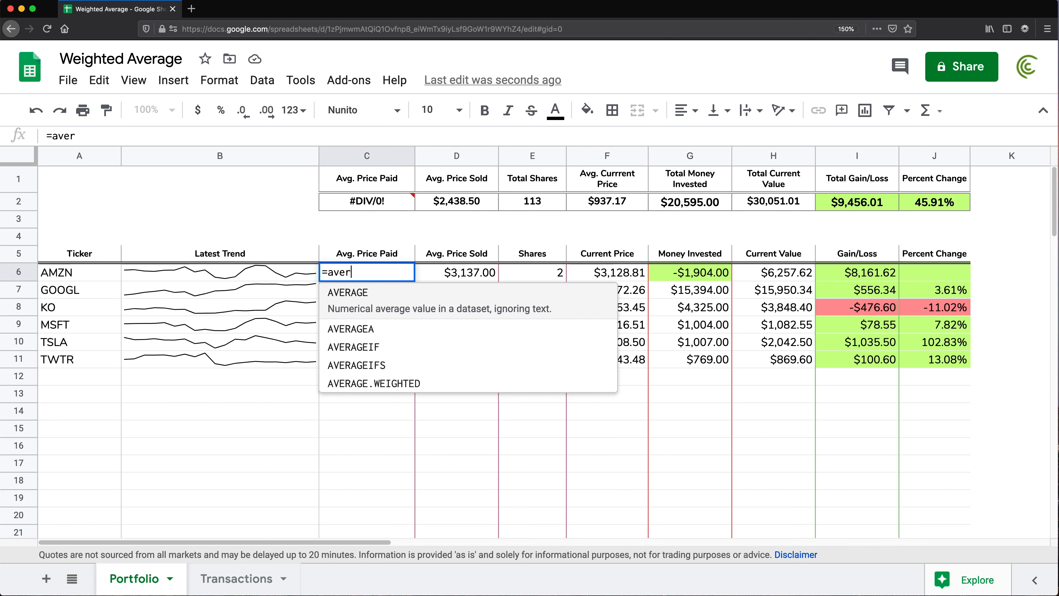
{"action": "key", "text": "Down"}
{"action": "key", "text": "Down"}
{"action": "key", "text": "Down"}
{"action": "key", "text": "Down"}
{"action": "key", "text": "Tab"}
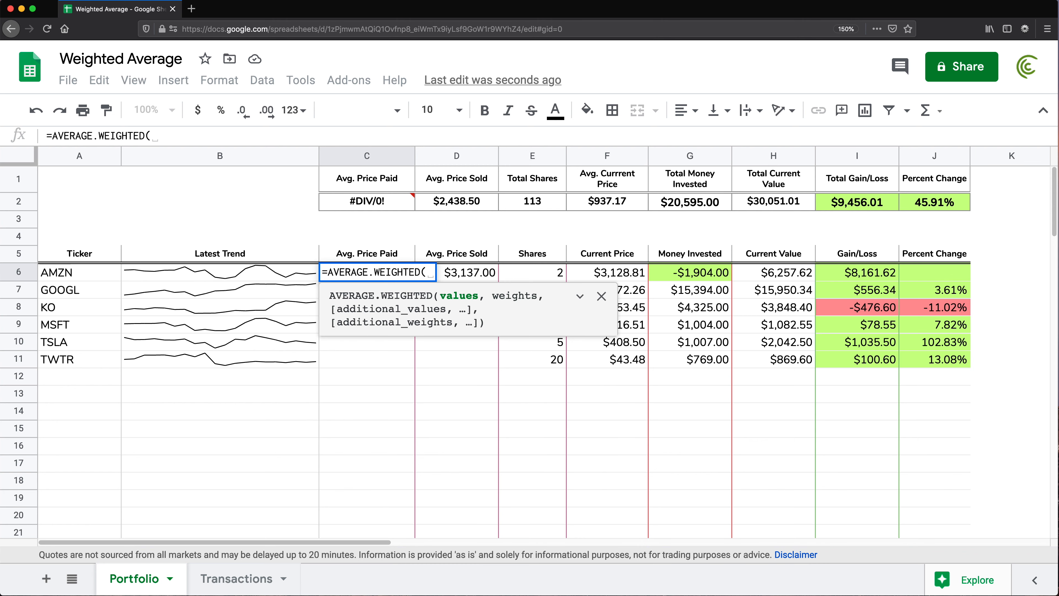
Begin the values argument with a FILTER function that uses the price range Transactions!B2:B11.
{"action": "type", "text": "FILT"}
{"action": "key", "text": "Tab"}
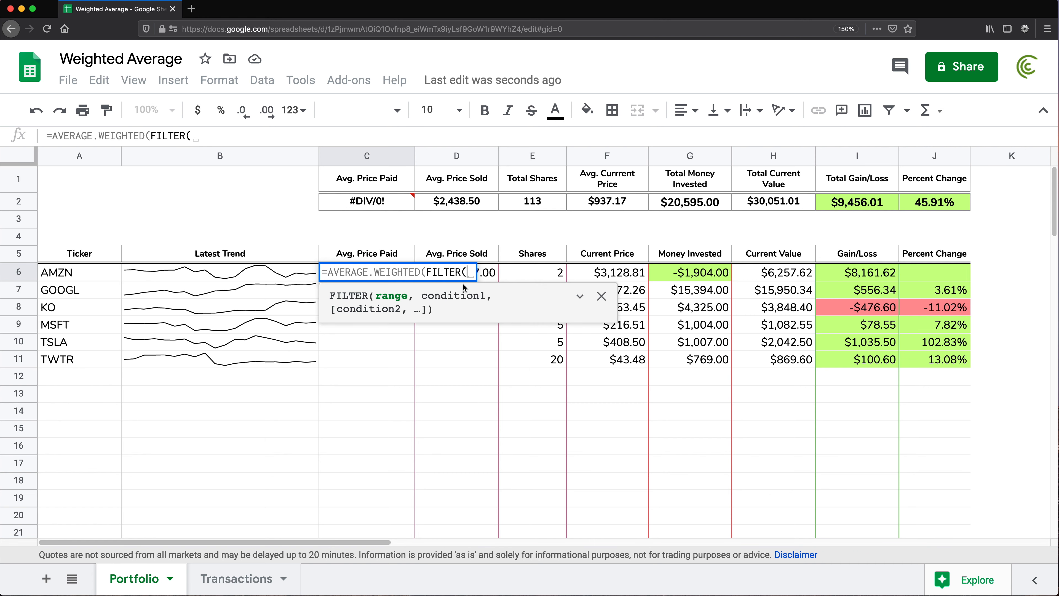
{"action": "left_click", "coordinate": [228, 579]}
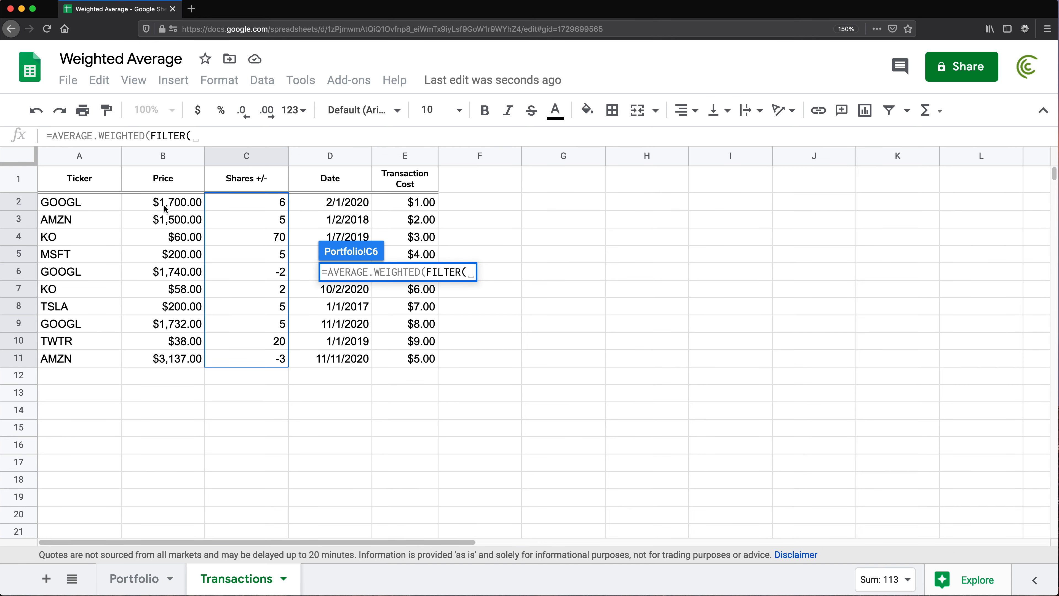
{"action": "left_click_drag", "start_coordinate": [165, 207], "coordinate": [173, 363]}
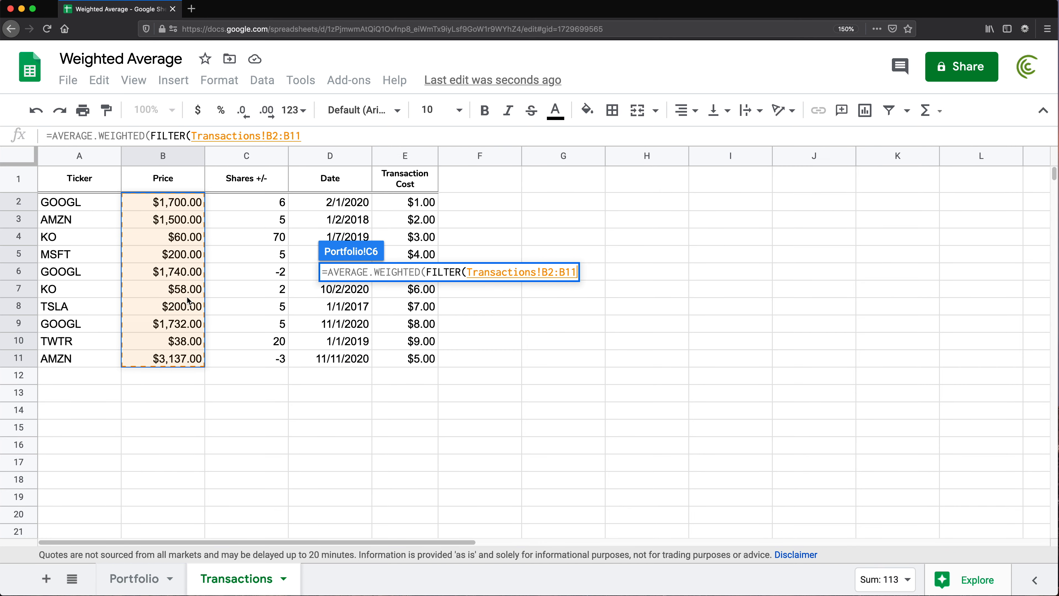
{"action": "type", "text": ","}
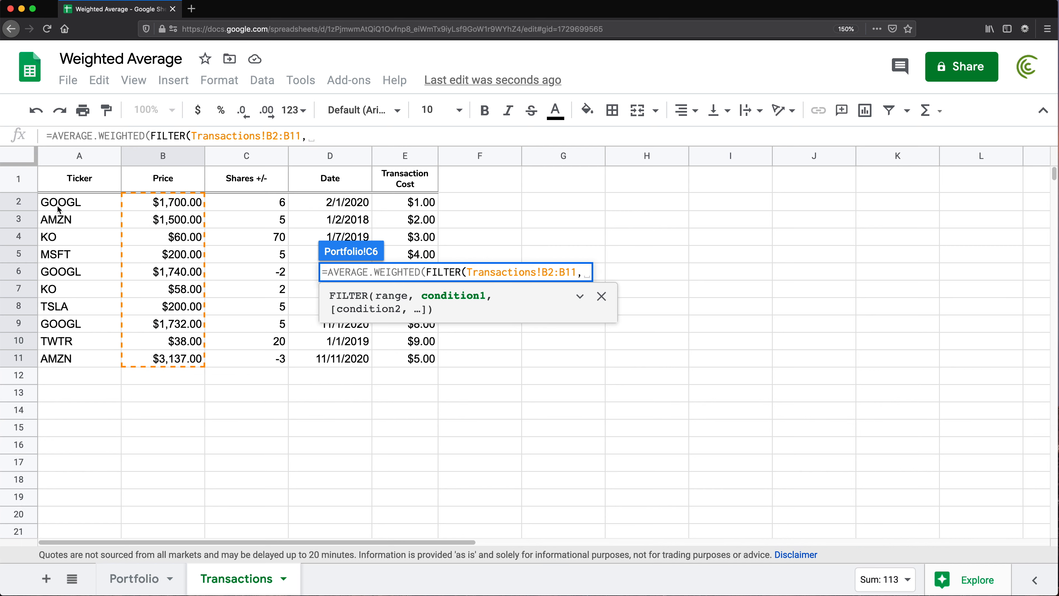
Add the FILTER conditions Transactions!A2:A11="GOOGL" and Transactions!C2:C11>0, and close the FILTER function.
{"action": "left_click", "coordinate": [68, 209]}
{"action": "left_click_drag", "start_coordinate": [67, 213], "coordinate": [73, 358]}
{"action": "type", "text": "=\""}
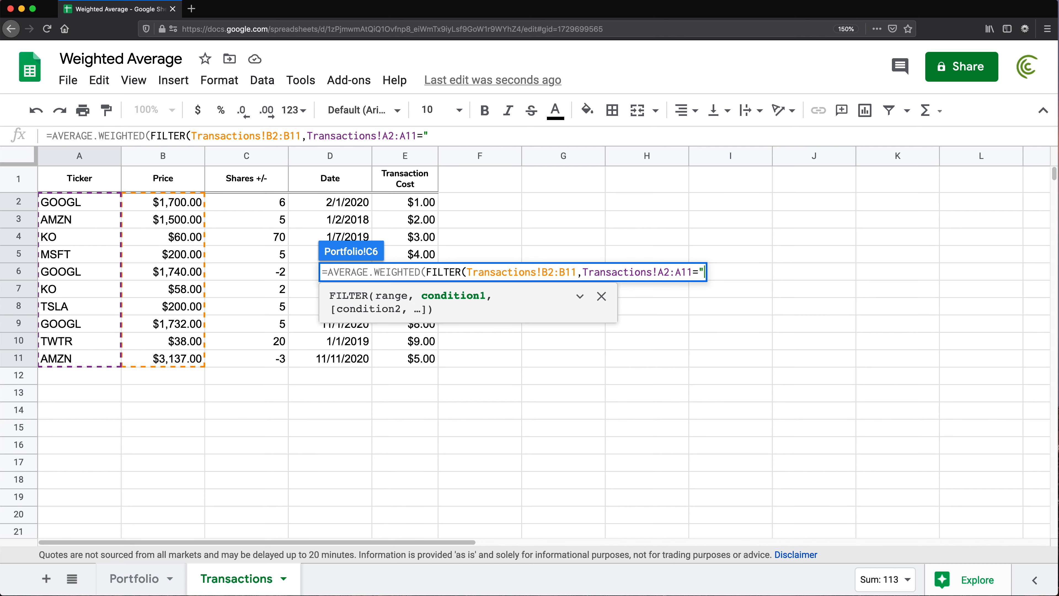
{"action": "type", "text": "GOOGL"}
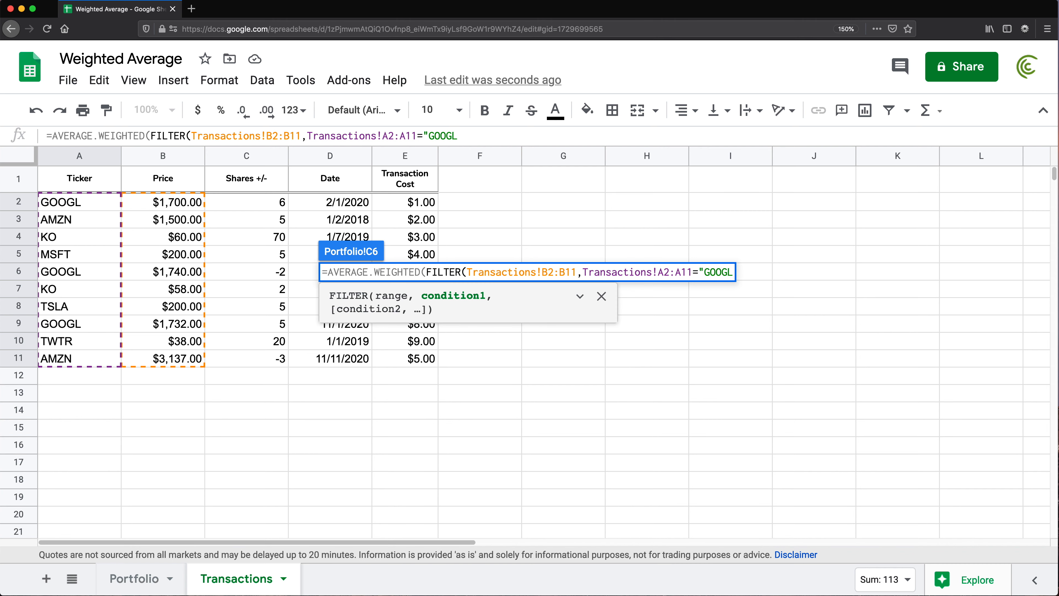
{"action": "type", "text": "\","}
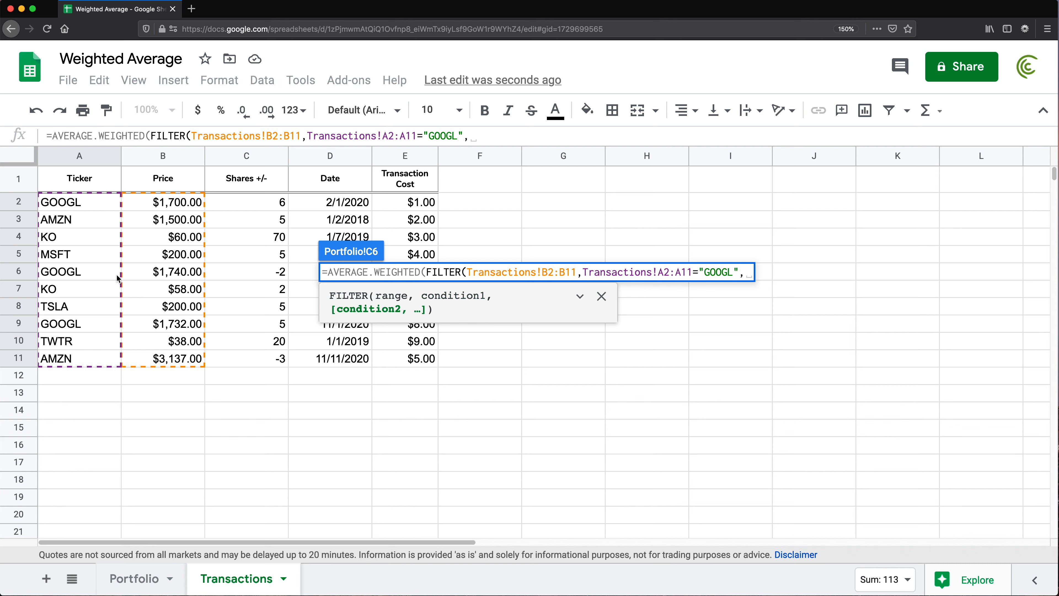
{"action": "left_click_drag", "start_coordinate": [239, 203], "coordinate": [236, 360]}
{"action": "type", "text": ">0"}
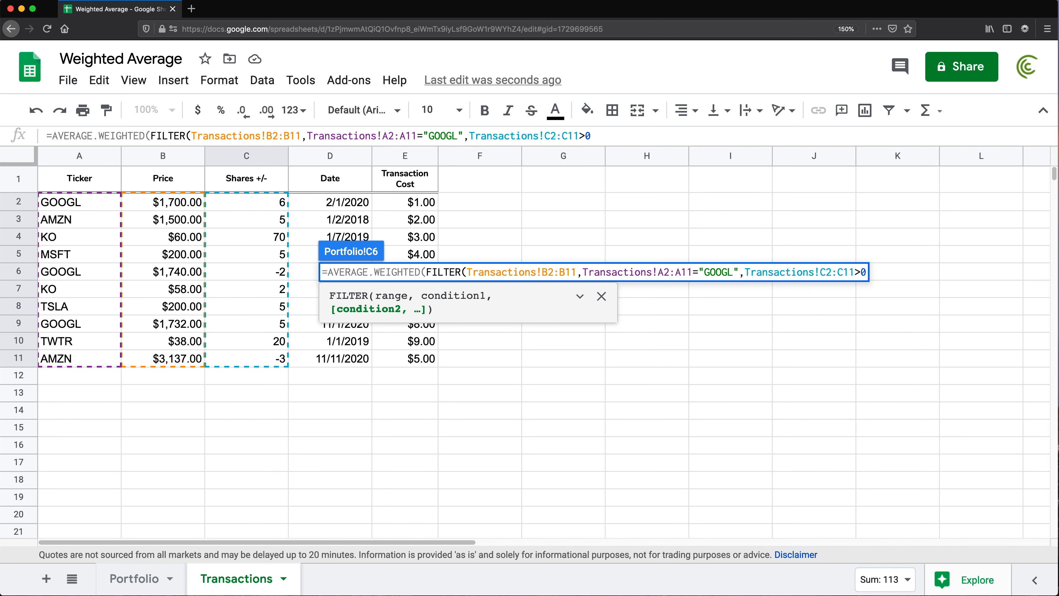
{"action": "type", "text": ")"}
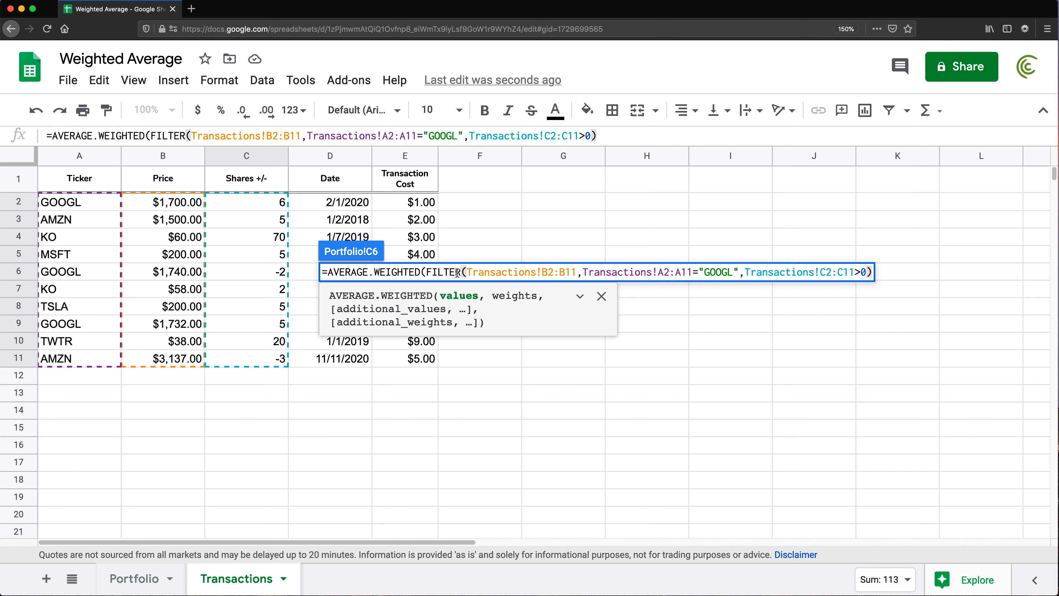
Copy the complete FILTER expression into the weights argument of AVERAGE.WEIGHTED and close the formula.
{"action": "left_click_drag", "start_coordinate": [428, 271], "coordinate": [851, 271]}
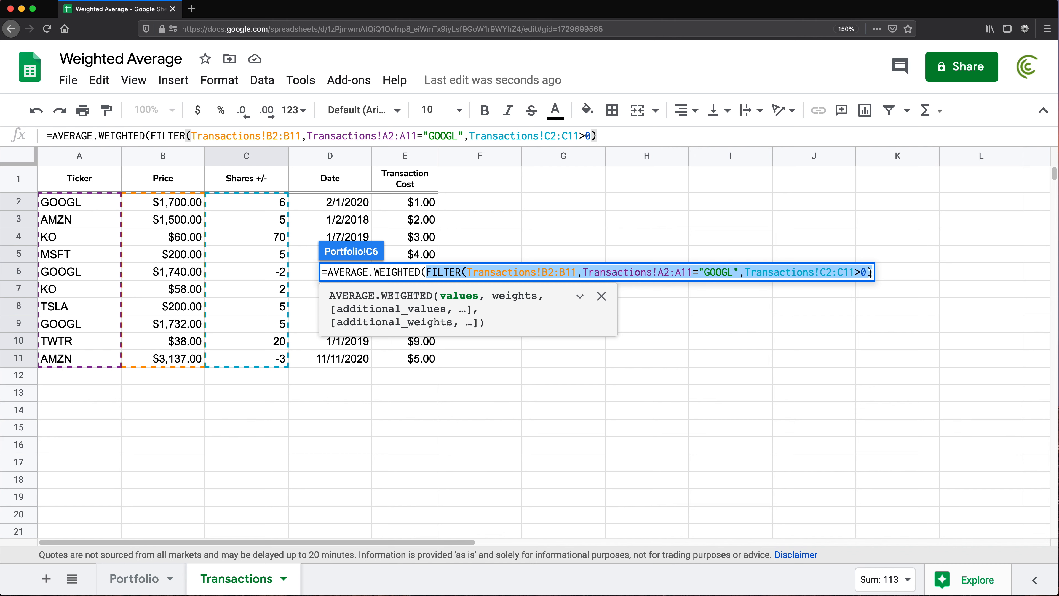
{"action": "left_click", "coordinate": [872, 275]}
{"action": "type", "text": ","}
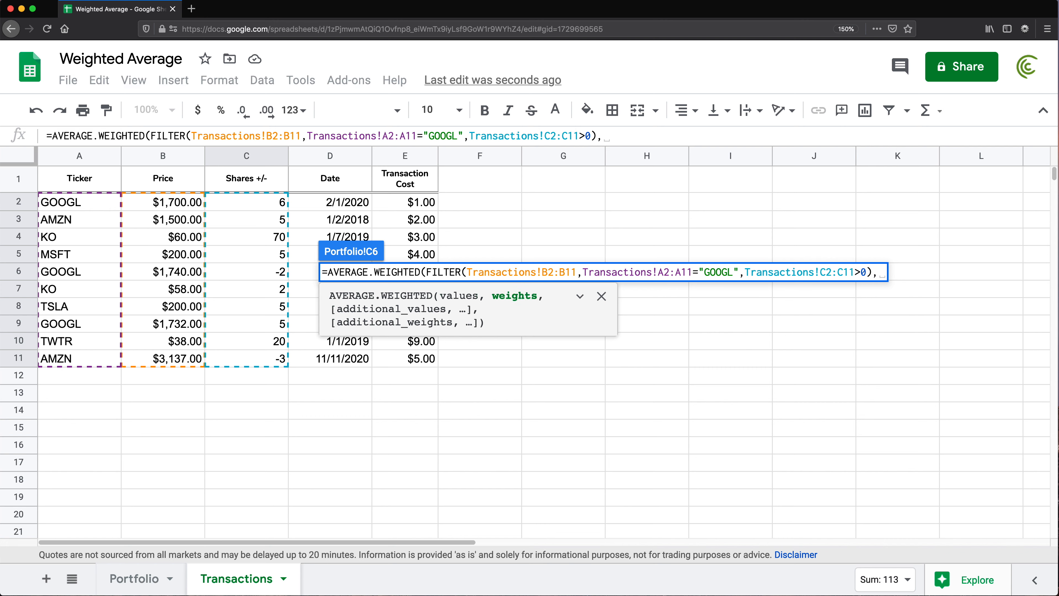
{"action": "type", "text": "FILTER(Transactions!B2:B11,Transactions!A2:A11=\"GOOGL\",Transactions!C2:C11>0)"}
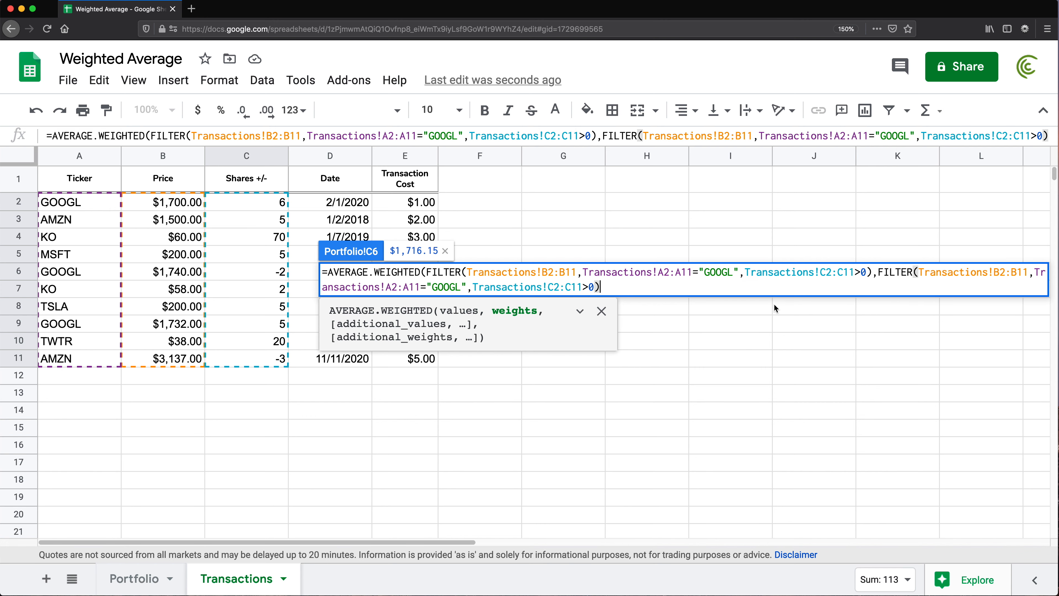
{"action": "type", "text": ")"}
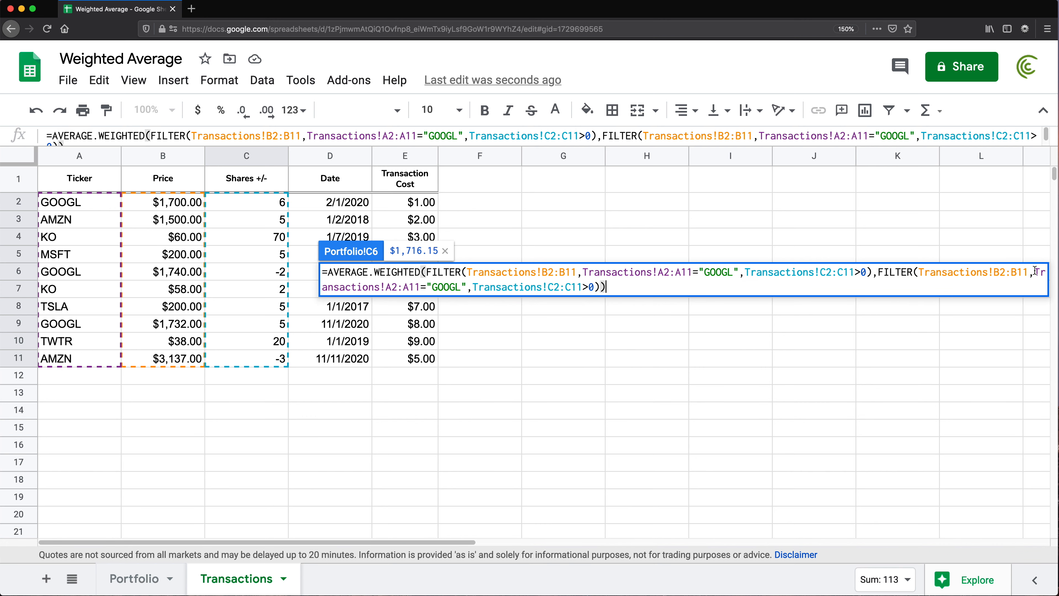
Change the second FILTER's range to Transactions!C2:C11 and enter the formula in Portfolio C6.
{"action": "left_click_drag", "start_coordinate": [1025, 273], "coordinate": [920, 272]}
{"action": "key", "text": "BackSpace"}
{"action": "left_click_drag", "start_coordinate": [232, 203], "coordinate": [243, 362]}
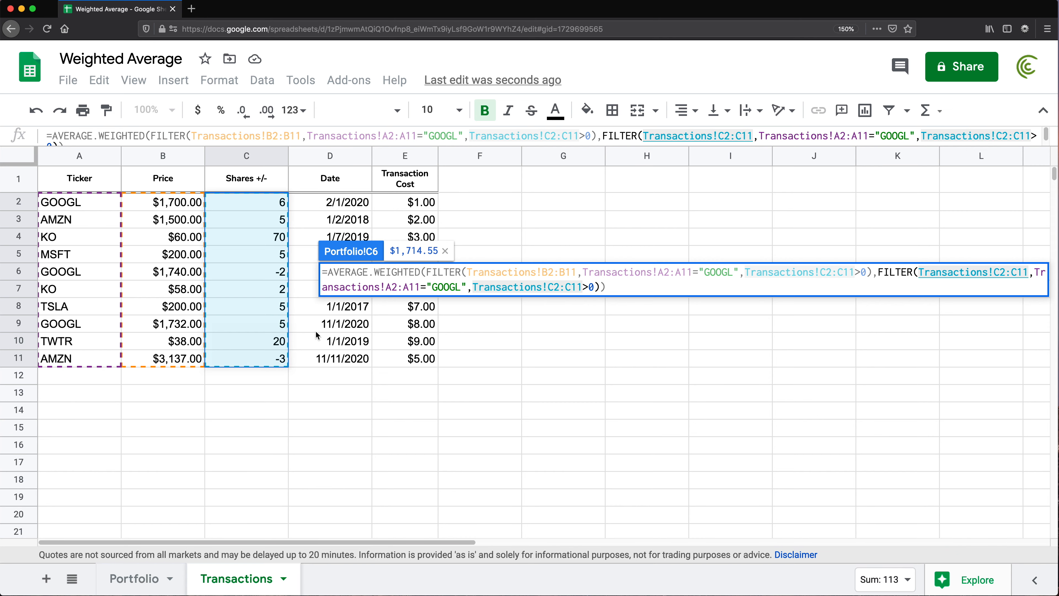
{"action": "left_click", "coordinate": [671, 286]}
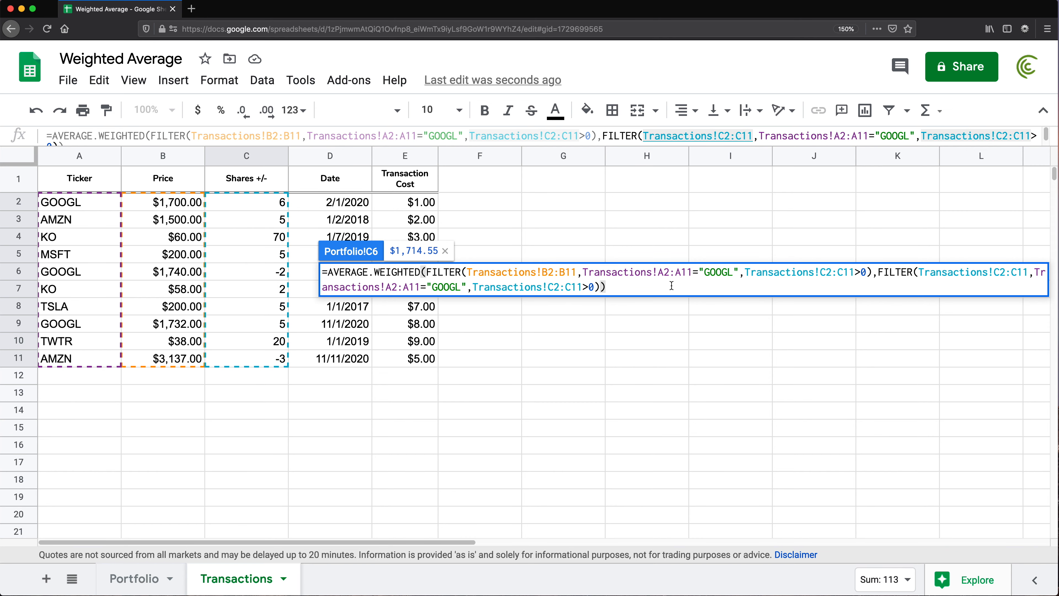
{"action": "key", "text": "Return"}
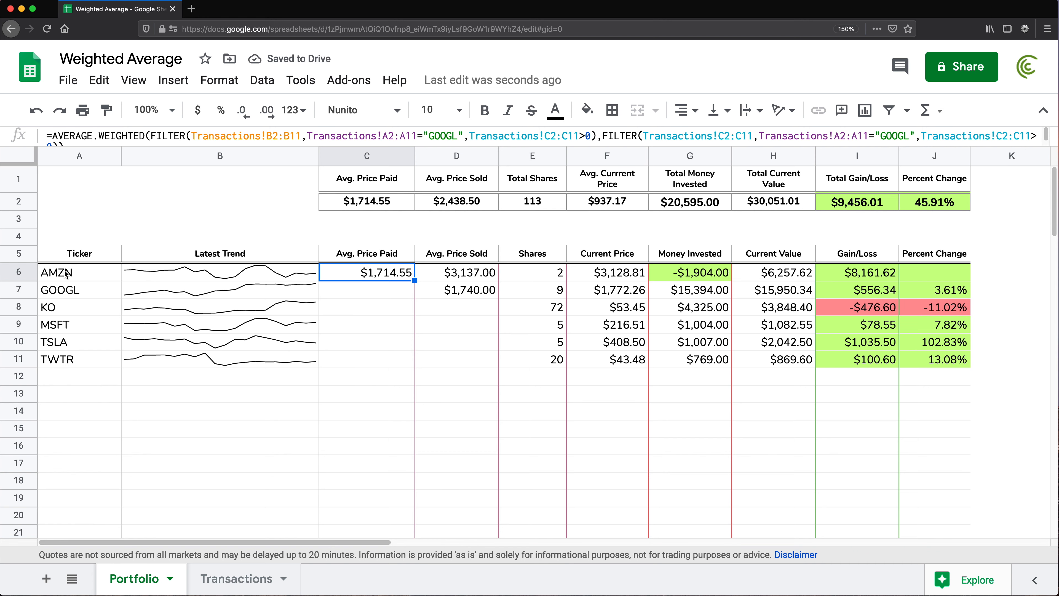
Replace "GOOGL" with "AMZN" in both FILTER conditions of the Portfolio C6 formula.
{"action": "left_click", "coordinate": [67, 276]}
{"action": "double_click", "coordinate": [371, 272]}
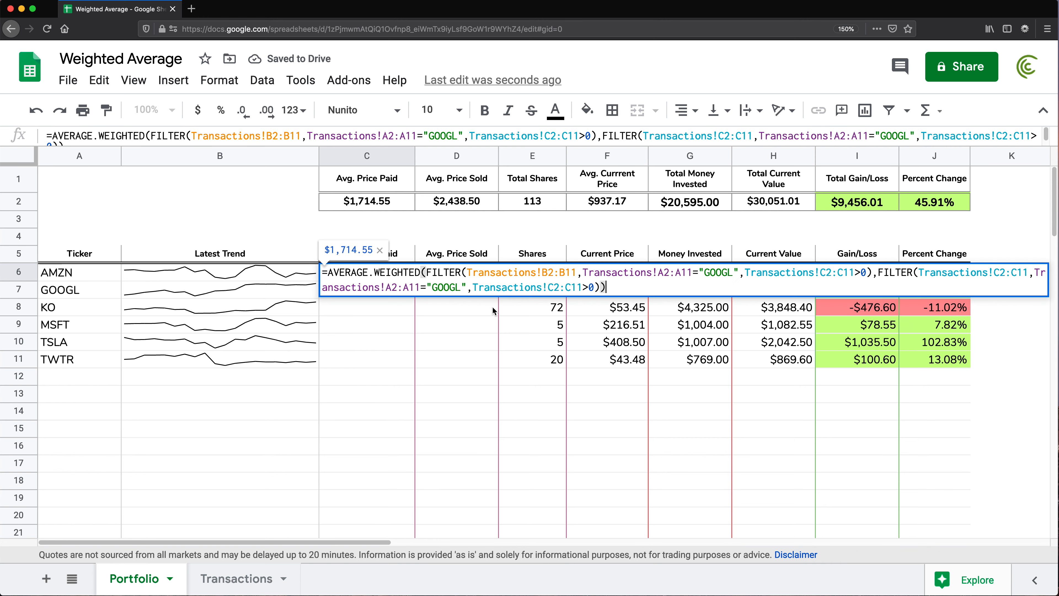
{"action": "double_click", "coordinate": [727, 272]}
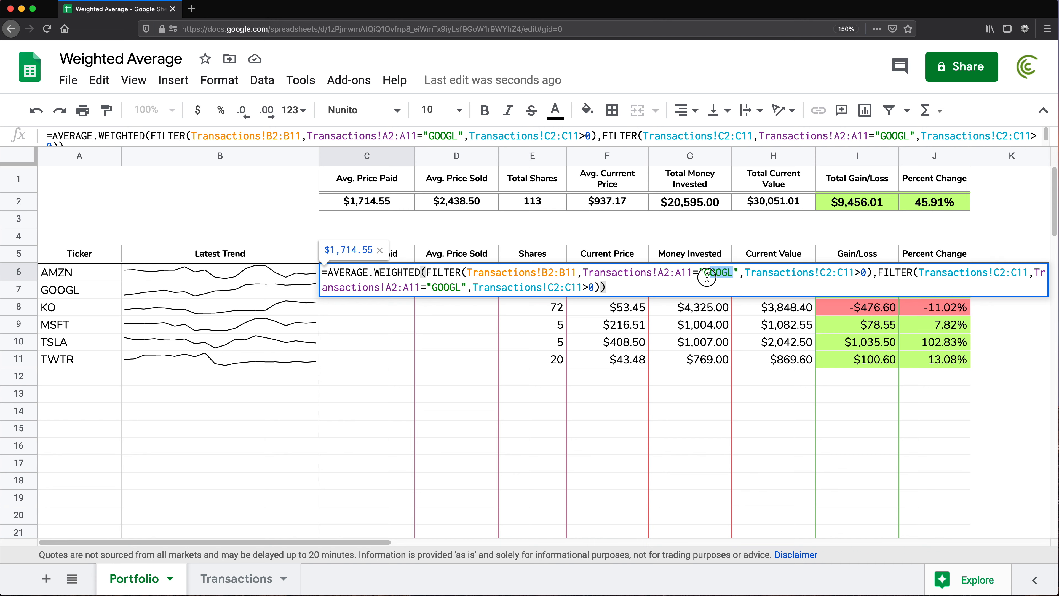
{"action": "type", "text": "AMZN"}
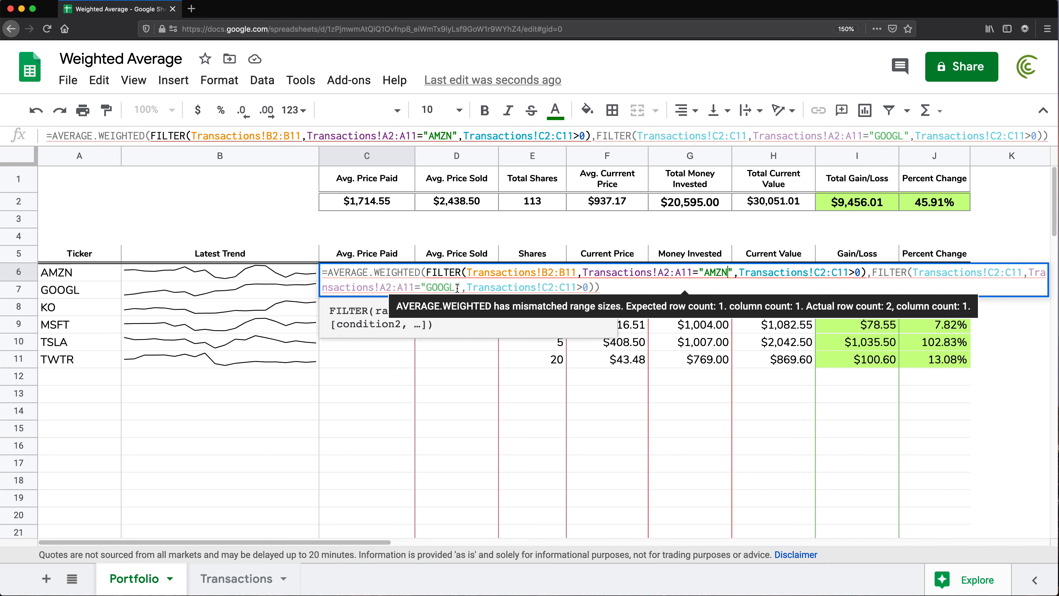
{"action": "double_click", "coordinate": [429, 287]}
{"action": "type", "text": "AMZN"}
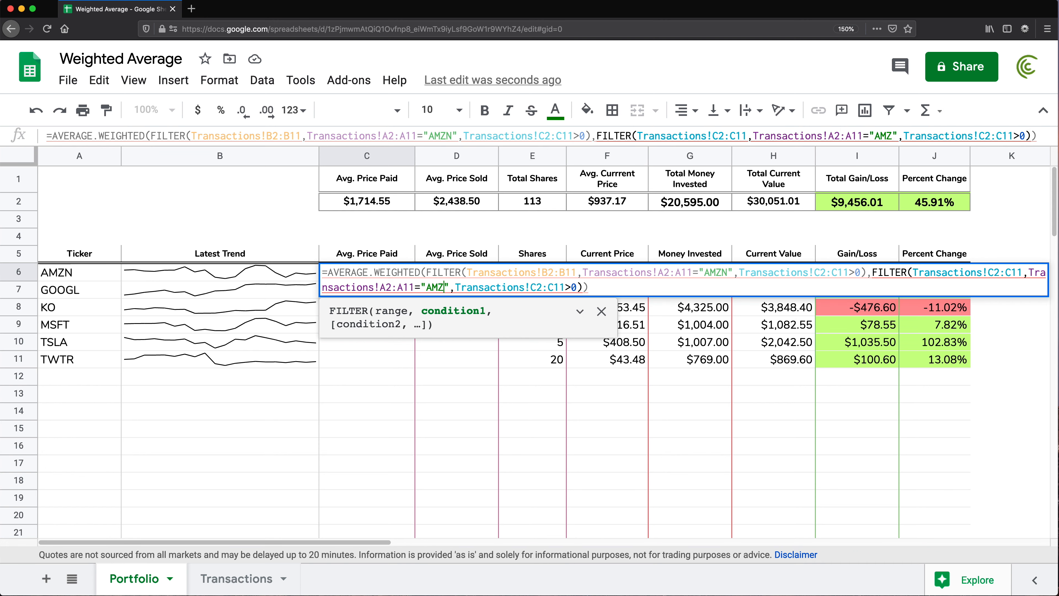
{"action": "key", "text": "Return"}
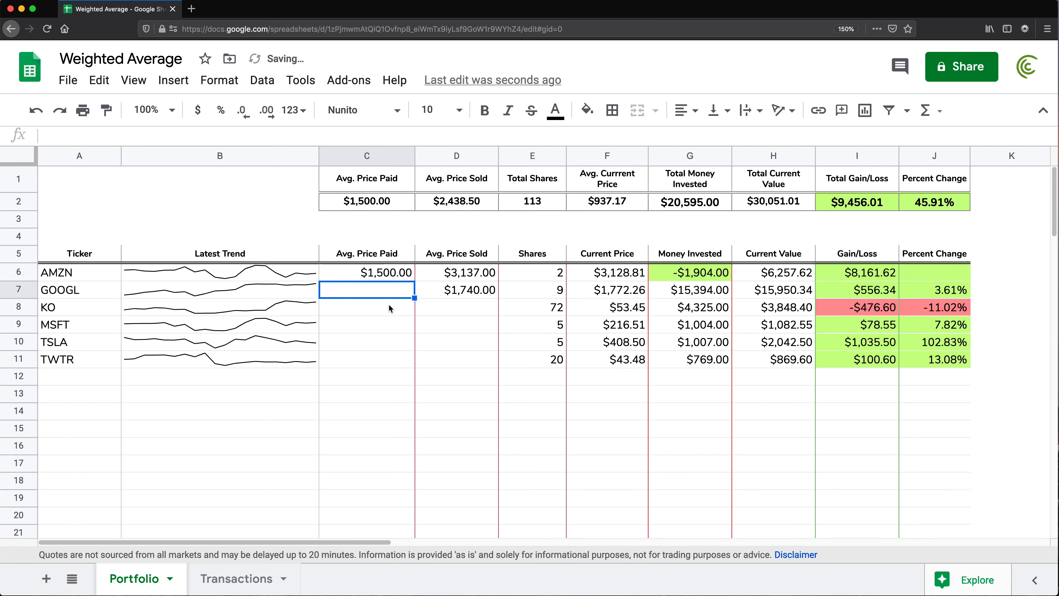
Replace "AMZN" with a reference to A6 in both FILTER conditions of the Portfolio C6 formula.
{"action": "left_click", "coordinate": [370, 274]}
{"action": "double_click", "coordinate": [370, 275]}
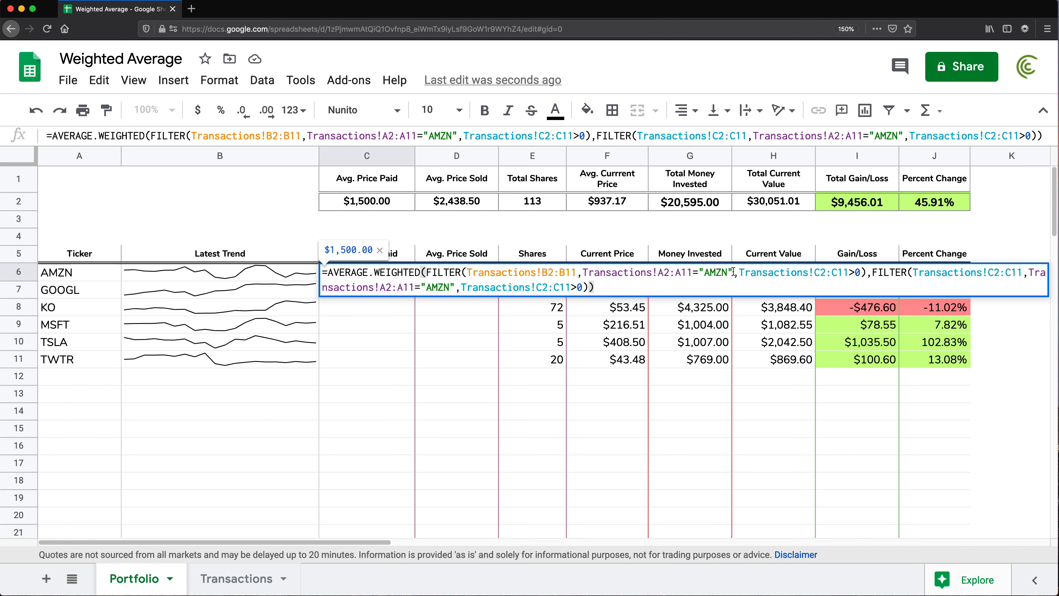
{"action": "left_click_drag", "start_coordinate": [732, 272], "coordinate": [699, 272]}
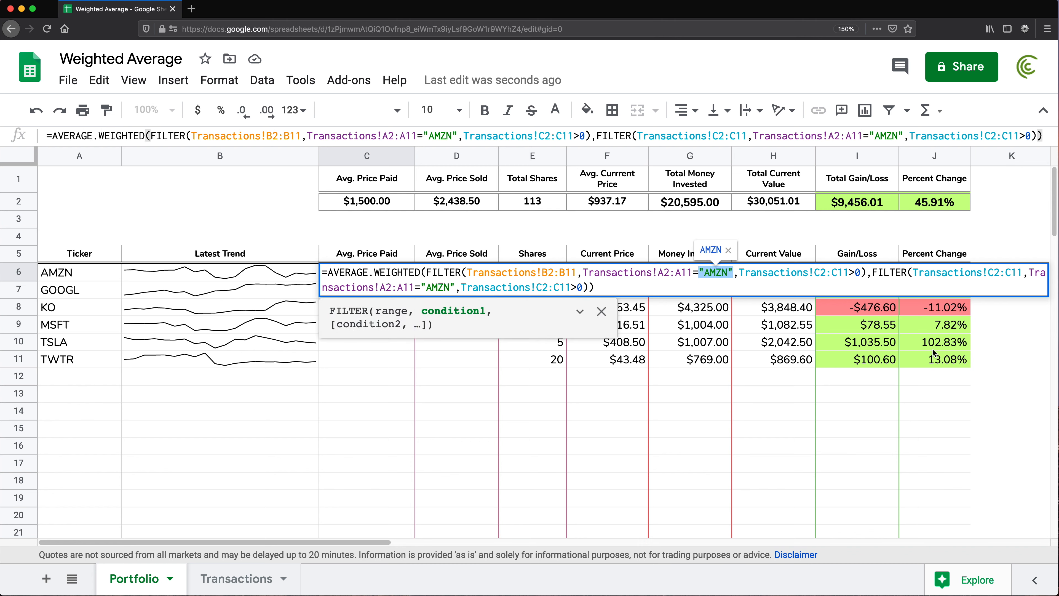
{"action": "key", "text": "BackSpace"}
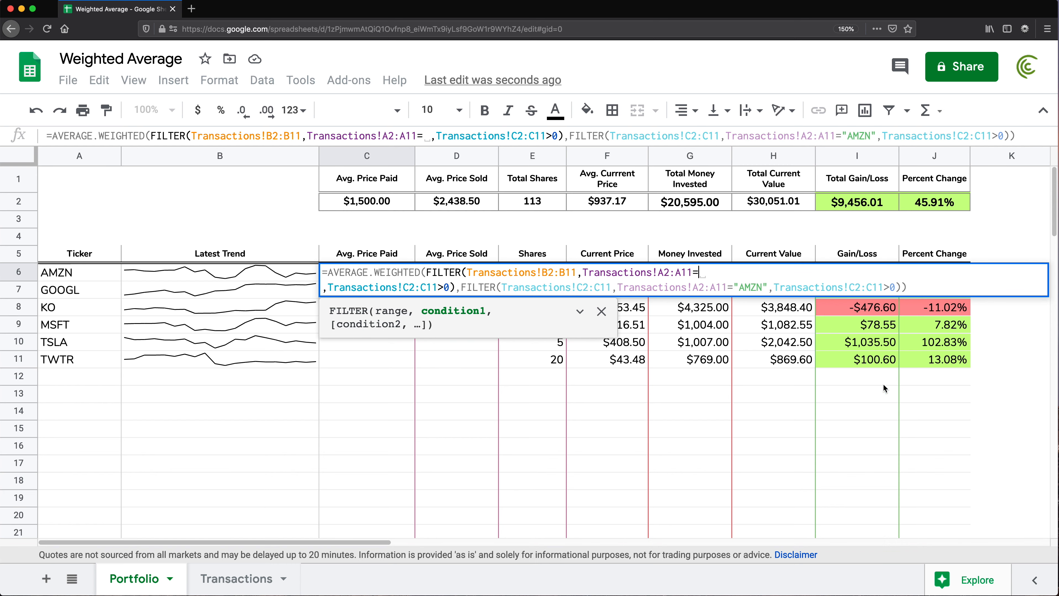
{"action": "left_click", "coordinate": [77, 275]}
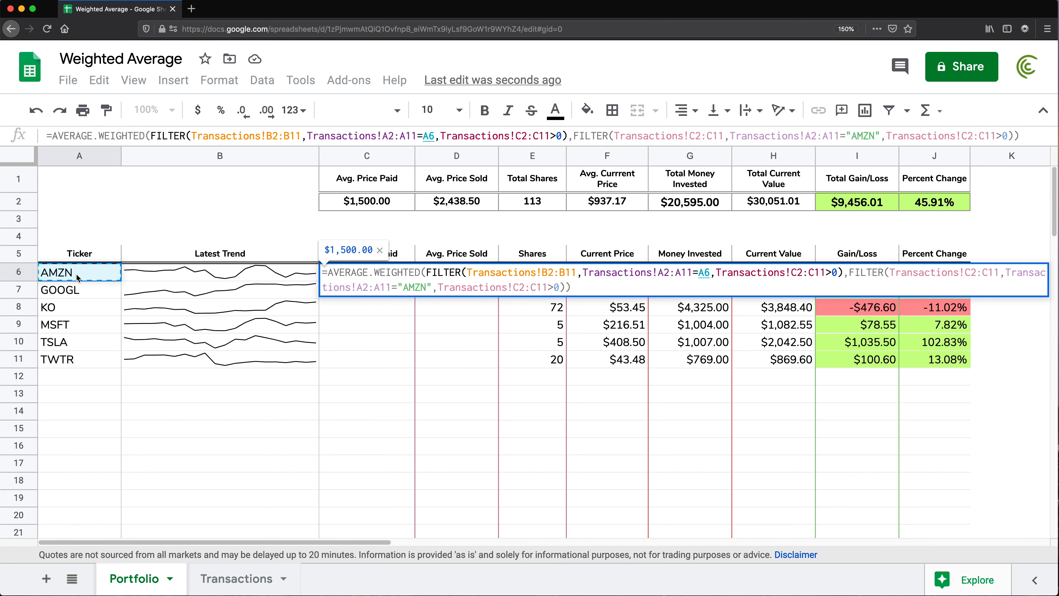
{"action": "left_click_drag", "start_coordinate": [430, 287], "coordinate": [400, 289]}
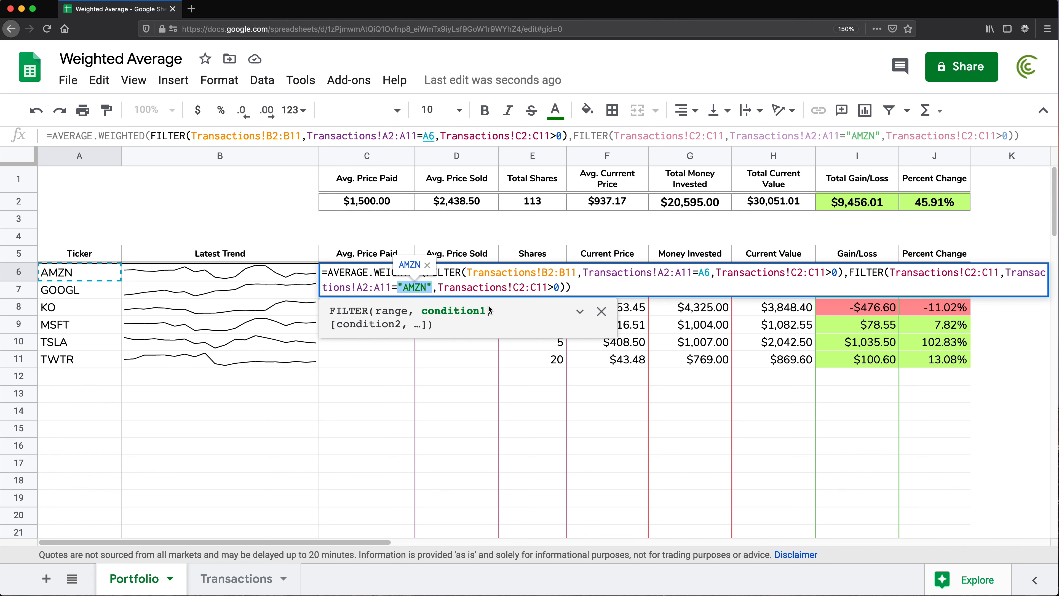
{"action": "key", "text": "BackSpace"}
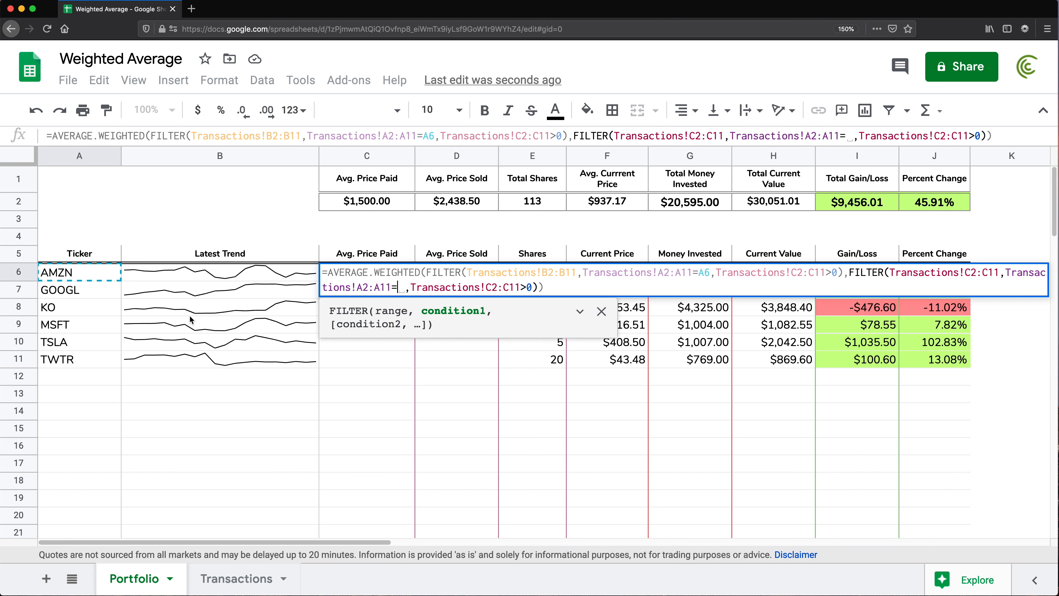
{"action": "left_click", "coordinate": [64, 274]}
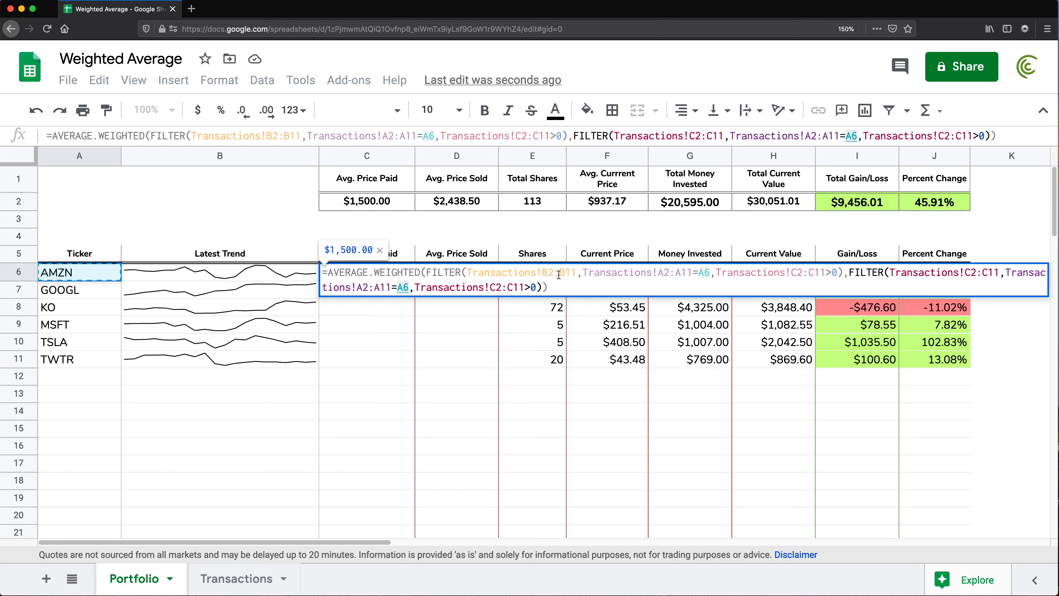
Make the first FILTER's ranges absolute: Transactions!$B$2:$B$11, Transactions!$A$2:$A$11 and Transactions!$C$2:$C$11.
{"action": "left_click_drag", "start_coordinate": [575, 272], "coordinate": [542, 273]}
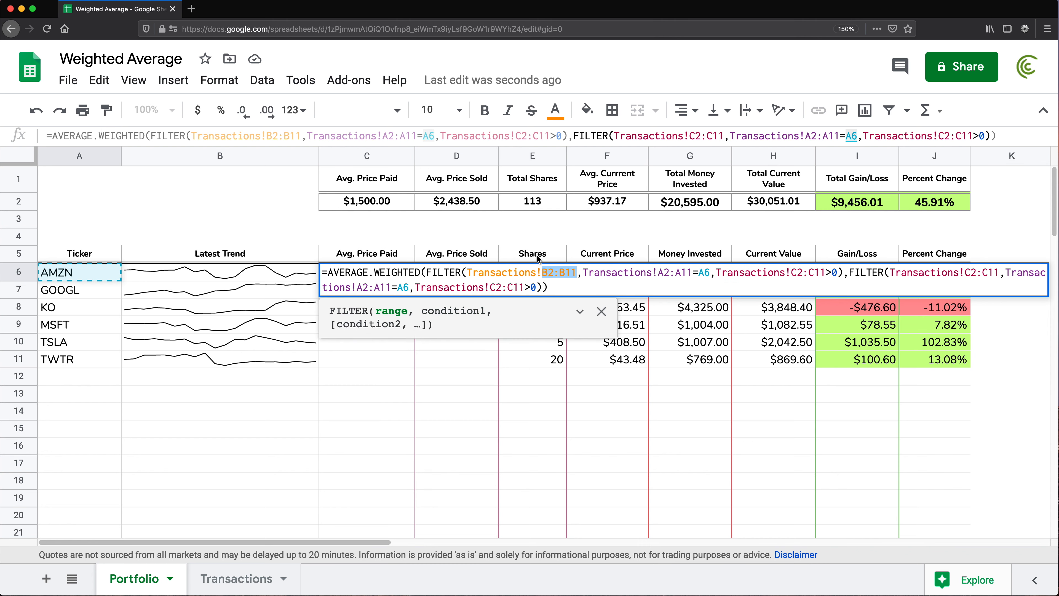
{"action": "key", "text": "F4"}
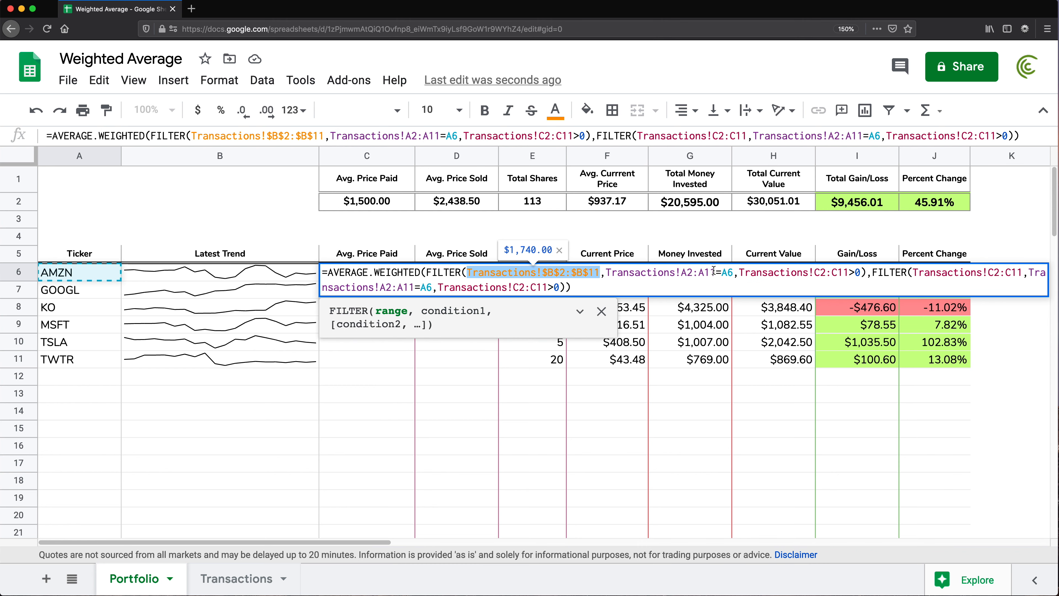
{"action": "left_click_drag", "start_coordinate": [714, 272], "coordinate": [669, 272]}
{"action": "key", "text": "F4"}
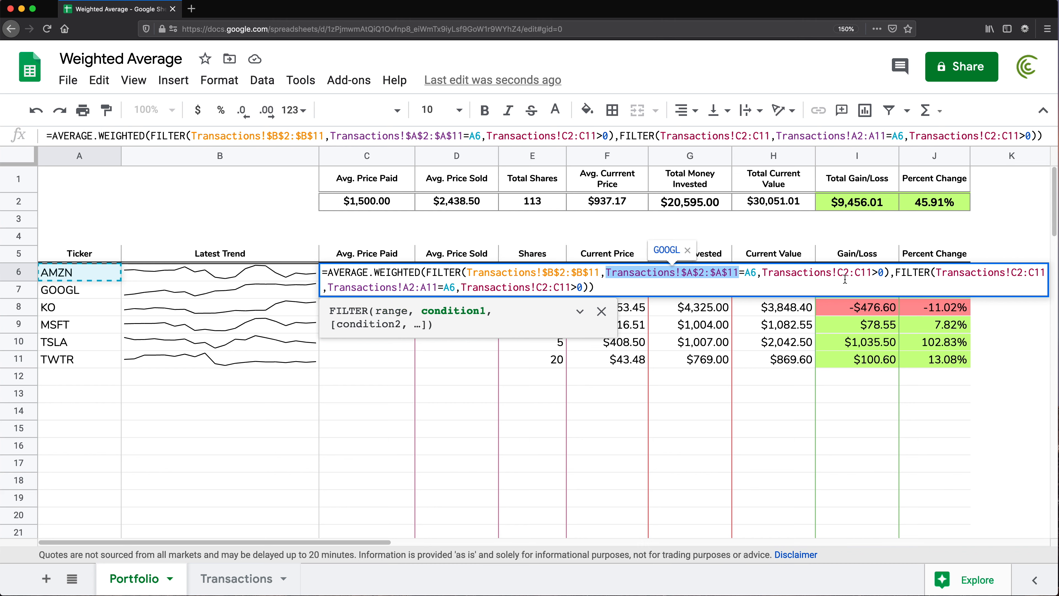
{"action": "left_click_drag", "start_coordinate": [871, 272], "coordinate": [845, 272]}
{"action": "key", "text": "F4"}
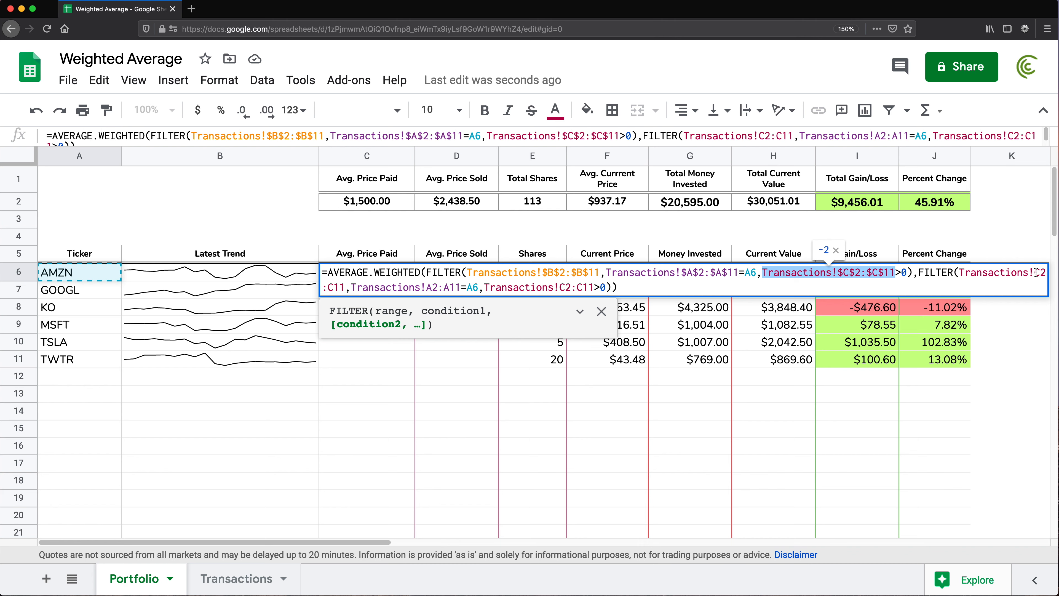
Make the second FILTER's ranges absolute as $C$2:$C$11, $A$2:$A$11 and $C$2:$C$11, and enter the formula in C6.
{"action": "left_click_drag", "start_coordinate": [1035, 271], "coordinate": [459, 287]}
{"action": "key", "text": "F4"}
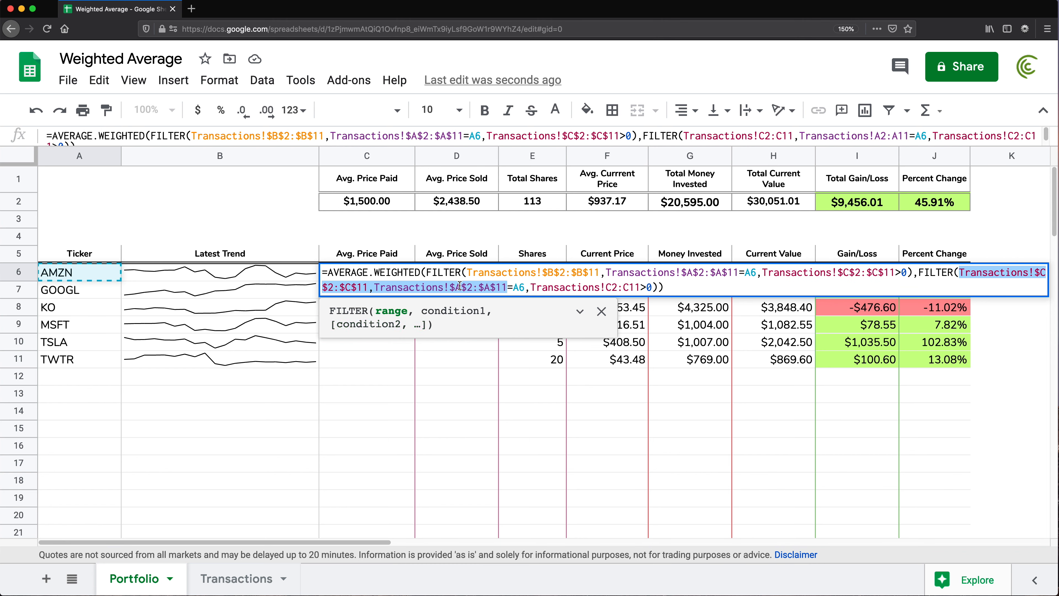
{"action": "left_click_drag", "start_coordinate": [640, 287], "coordinate": [621, 287]}
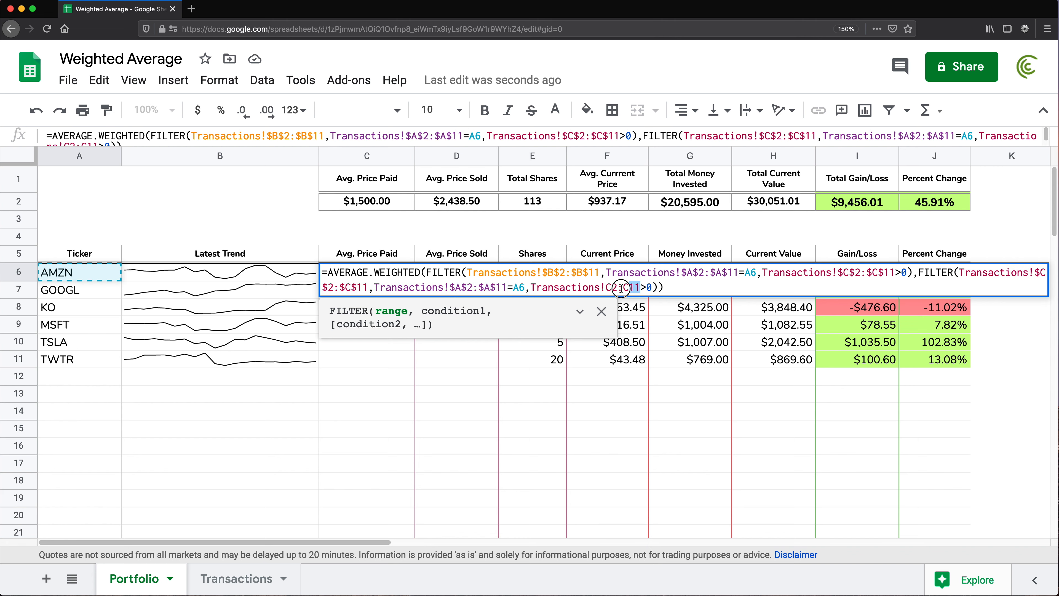
{"action": "left_click", "coordinate": [602, 288]}
{"action": "key", "text": "F4"}
{"action": "left_click", "coordinate": [704, 289]}
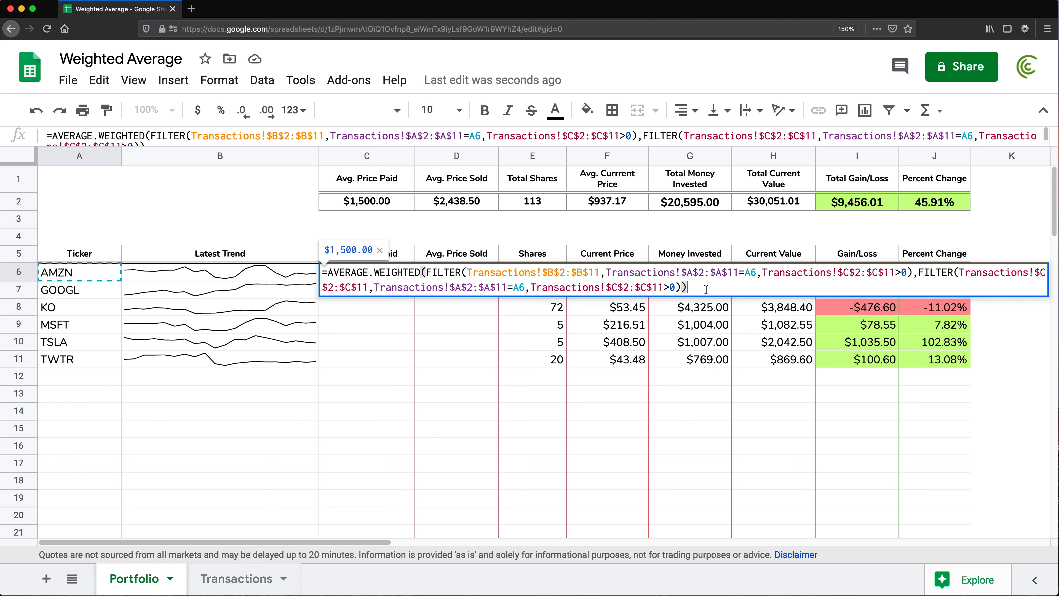
{"action": "key", "text": "Return"}
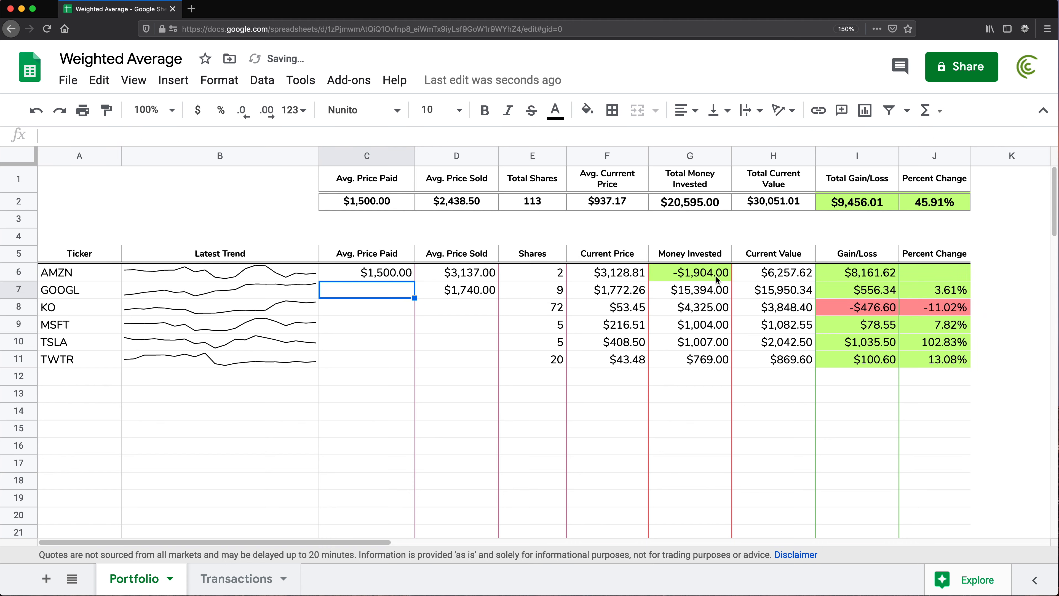
Fill the Avg. Price Paid formula from C6 down through C11 and review the C6 formula.
{"action": "left_click", "coordinate": [409, 276]}
{"action": "left_click_drag", "start_coordinate": [415, 281], "coordinate": [382, 369]}
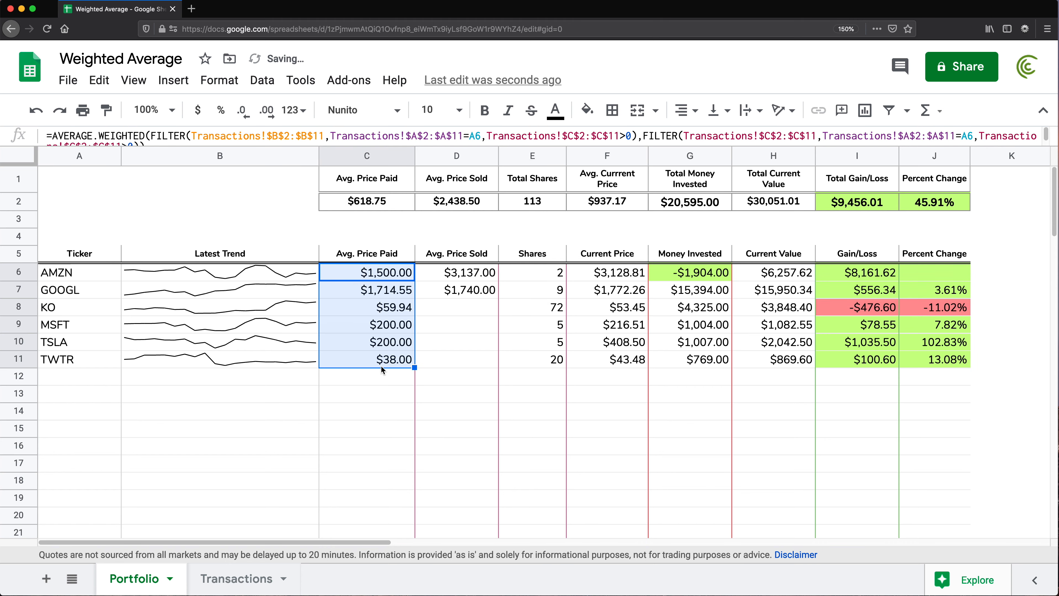
{"action": "left_click", "coordinate": [374, 278]}
{"action": "double_click", "coordinate": [374, 278]}
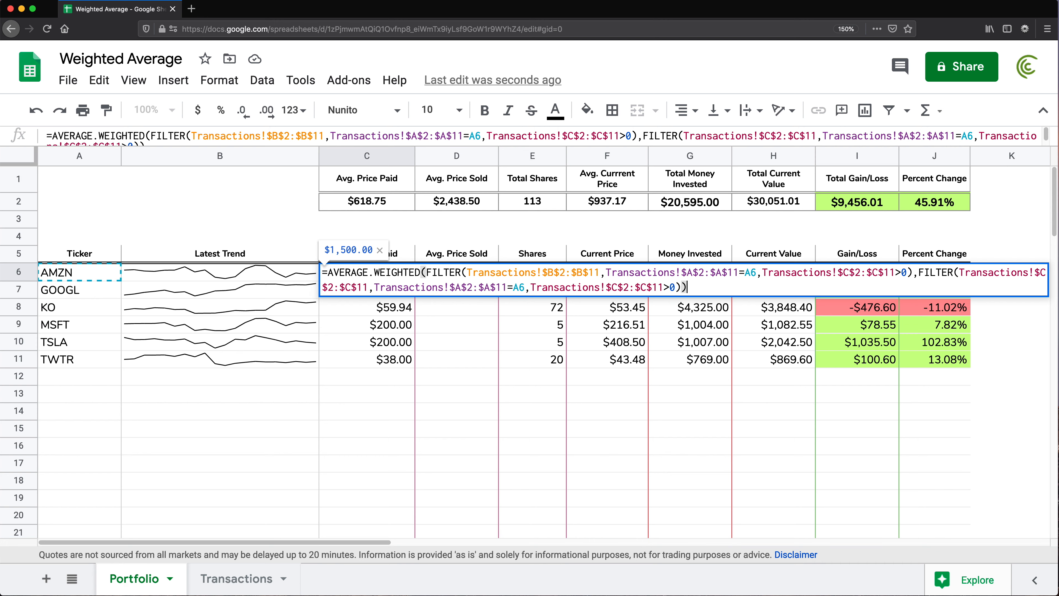
{"action": "key", "text": "Return"}
Examine the share quantity of the GOOGL sale in Transactions C6, then return to the Portfolio sheet.
{"action": "left_click", "coordinate": [236, 578]}
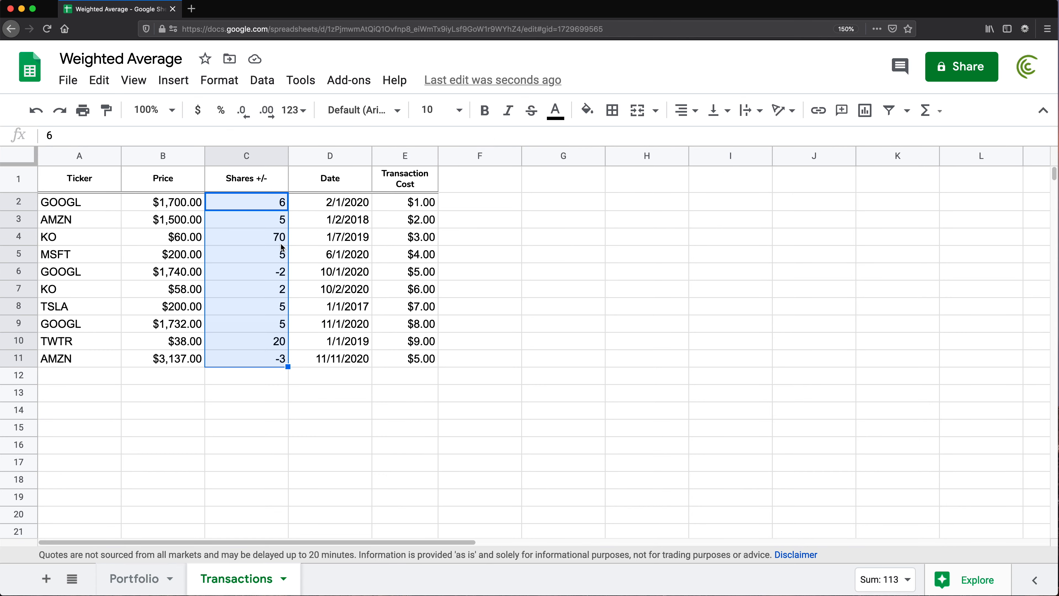
{"action": "left_click", "coordinate": [269, 273]}
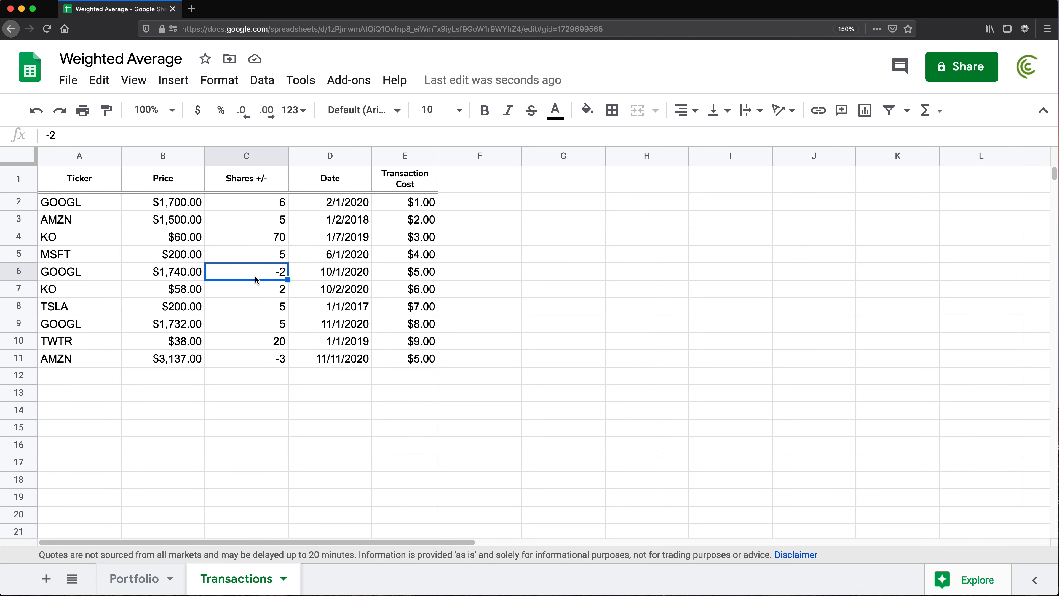
{"action": "left_click", "coordinate": [143, 581]}
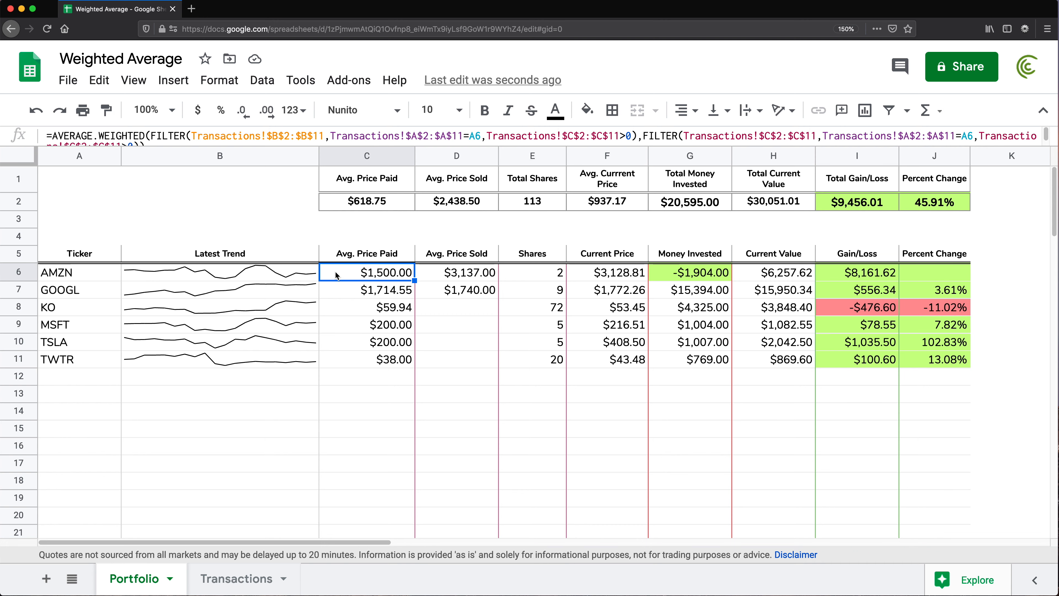
Replace the Avg. Price Sold formula in D6 with an exact copy of the C6 formula text, and clear D7.
{"action": "double_click", "coordinate": [378, 275]}
{"action": "left_click_drag", "start_coordinate": [687, 288], "coordinate": [310, 263]}
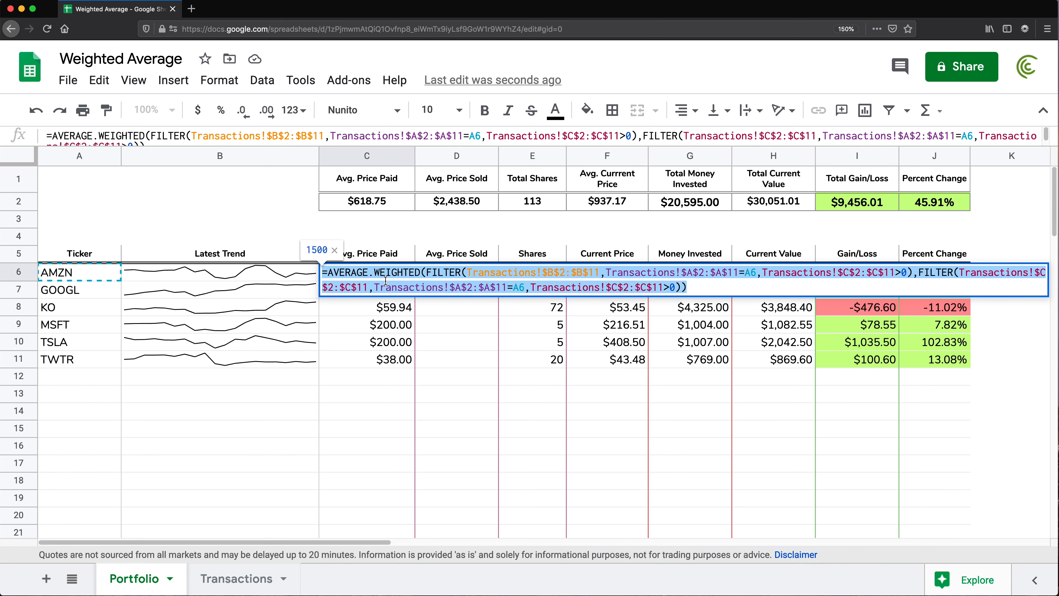
{"action": "key", "text": "Escape"}
{"action": "double_click", "coordinate": [478, 271]}
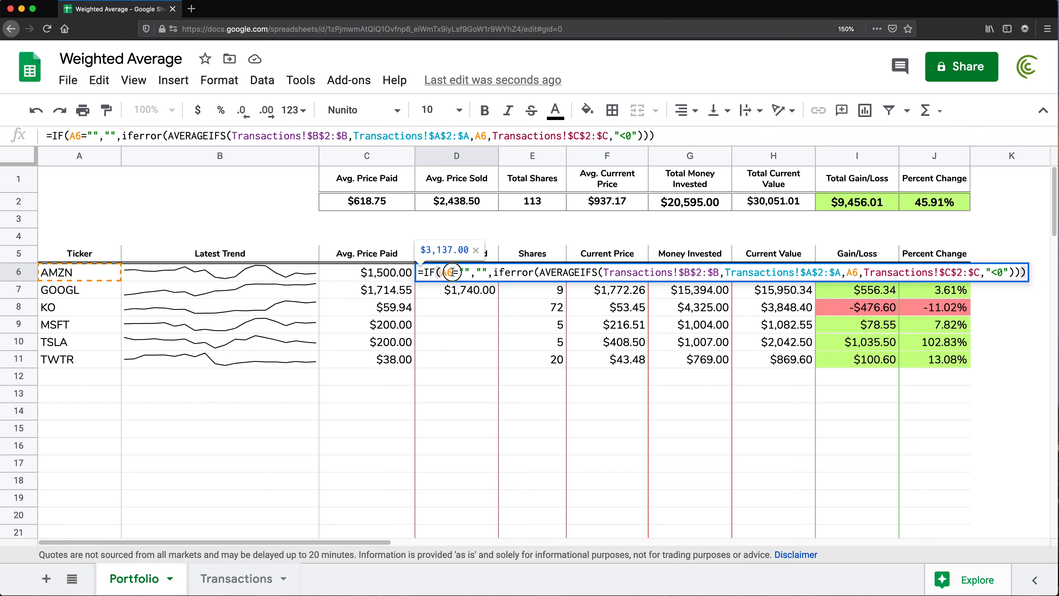
{"action": "key", "text": "super+a"}
{"action": "key", "text": "BackSpace"}
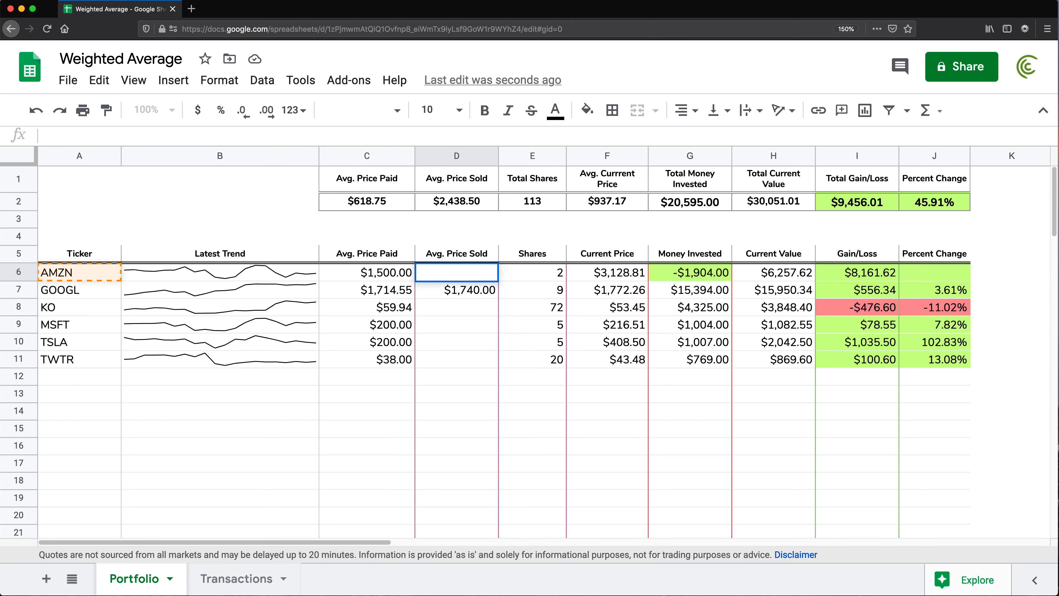
{"action": "type", "text": "=AVERAGE.WEIGHTED(FILTER(Transactions!$B$2:$B$11,Transactions!$A$2:$A$11=A6,Transactions!$C$2:$C$11<0),FILTER(Transactions!$C$2:$C$11,Transactions!$A$2:$A$11=A6,Transactions!$C$2:$C$11<0))"}
{"action": "key", "text": "Return"}
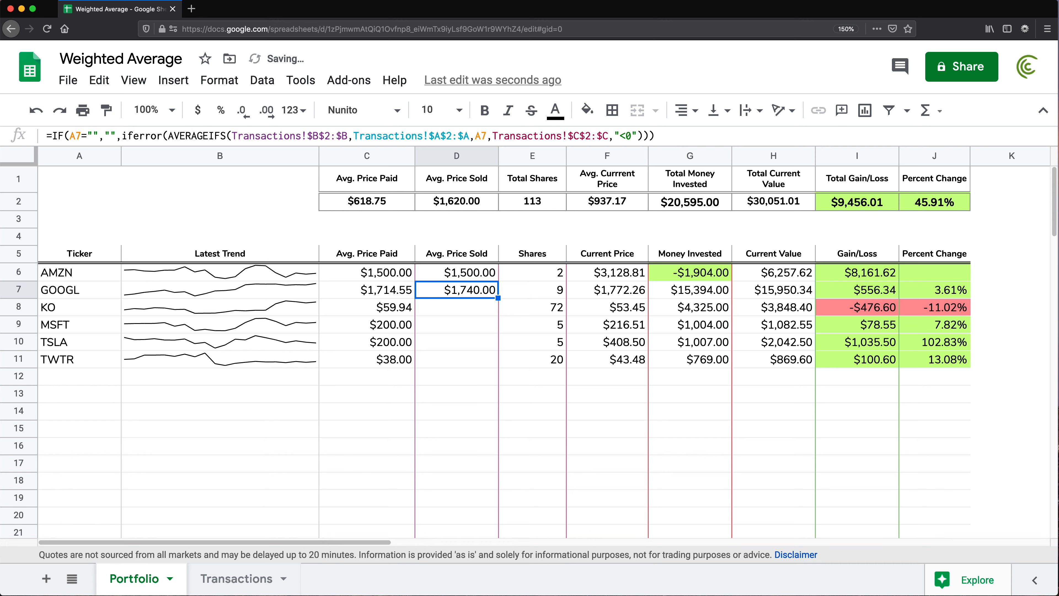
{"action": "key", "text": "BackSpace"}
{"action": "key", "text": "Down"}
Change the >0 condition to <0 in both FILTER functions of the Portfolio D6 formula and enter it.
{"action": "left_click", "coordinate": [460, 274]}
{"action": "double_click", "coordinate": [446, 272]}
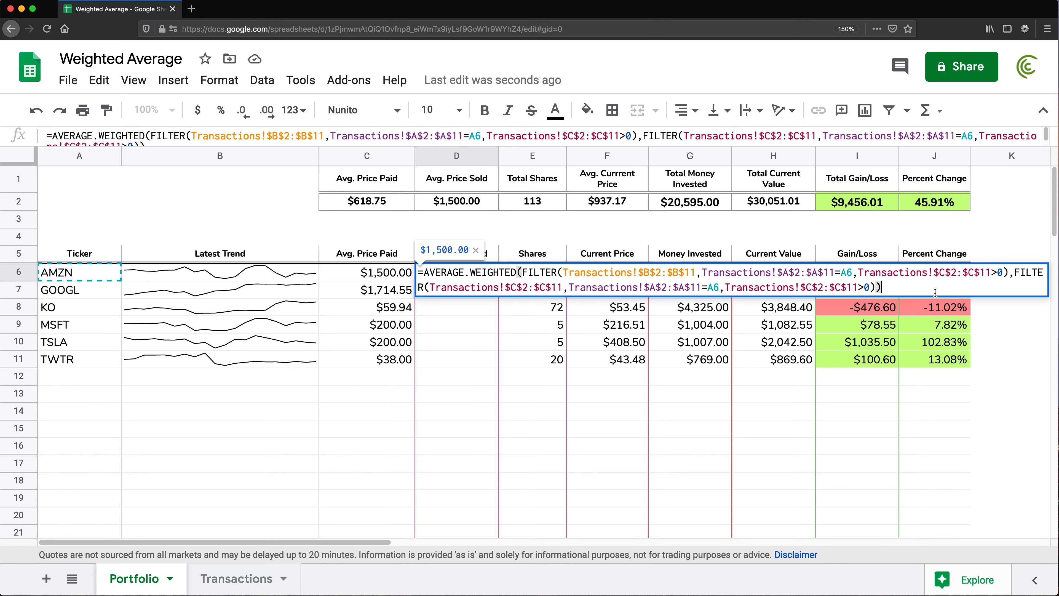
{"action": "left_click_drag", "start_coordinate": [997, 273], "coordinate": [991, 273]}
{"action": "type", "text": "<"}
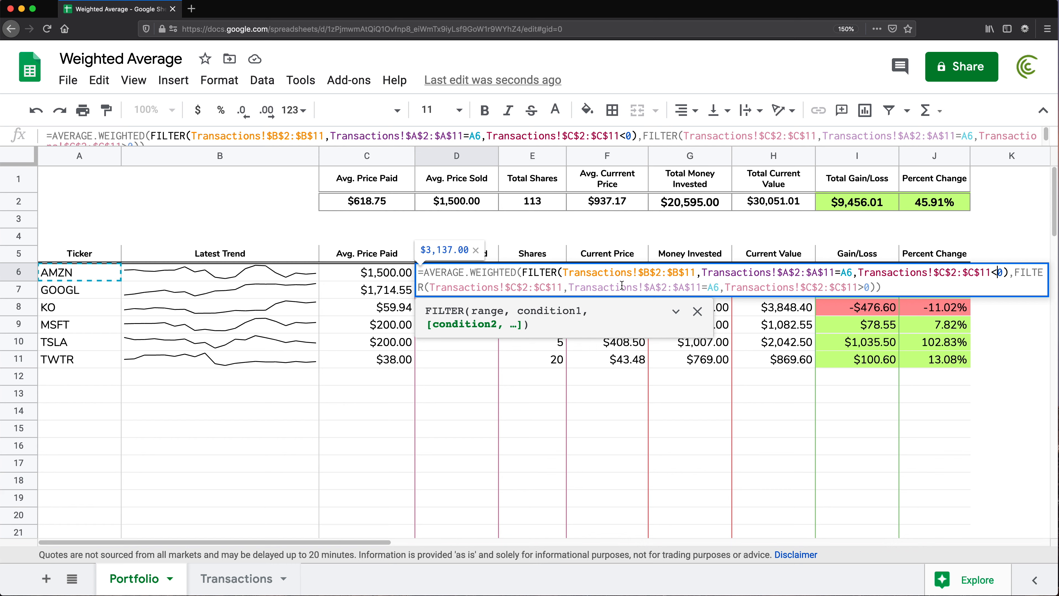
{"action": "left_click_drag", "start_coordinate": [864, 287], "coordinate": [858, 286]}
{"action": "type", "text": "<"}
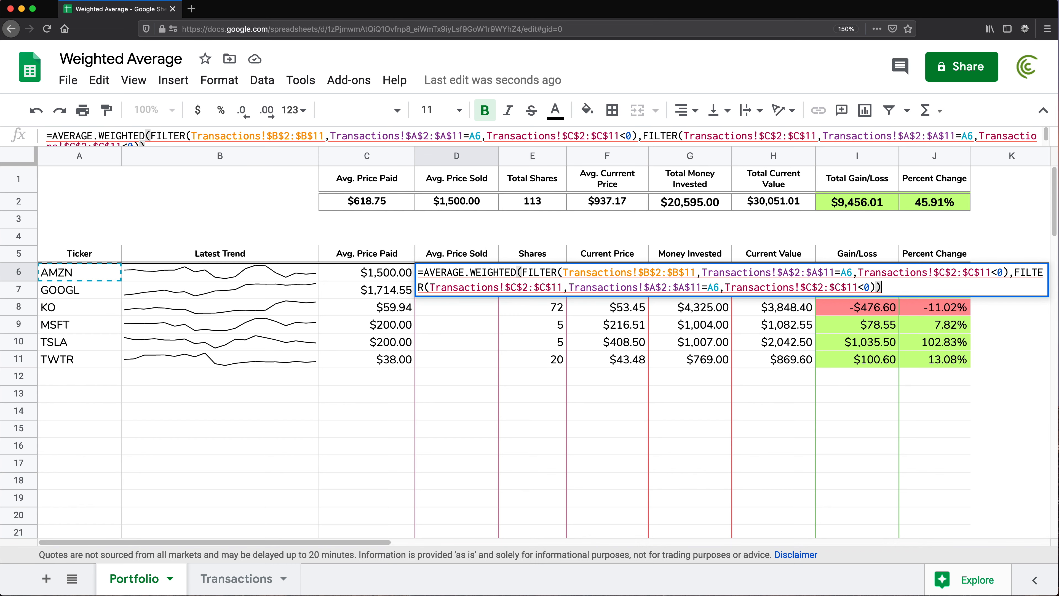
{"action": "key", "text": "Return"}
Inspect the D6 error and compare it with the sold share quantities in Transactions C6 and C11.
{"action": "left_click", "coordinate": [473, 277]}
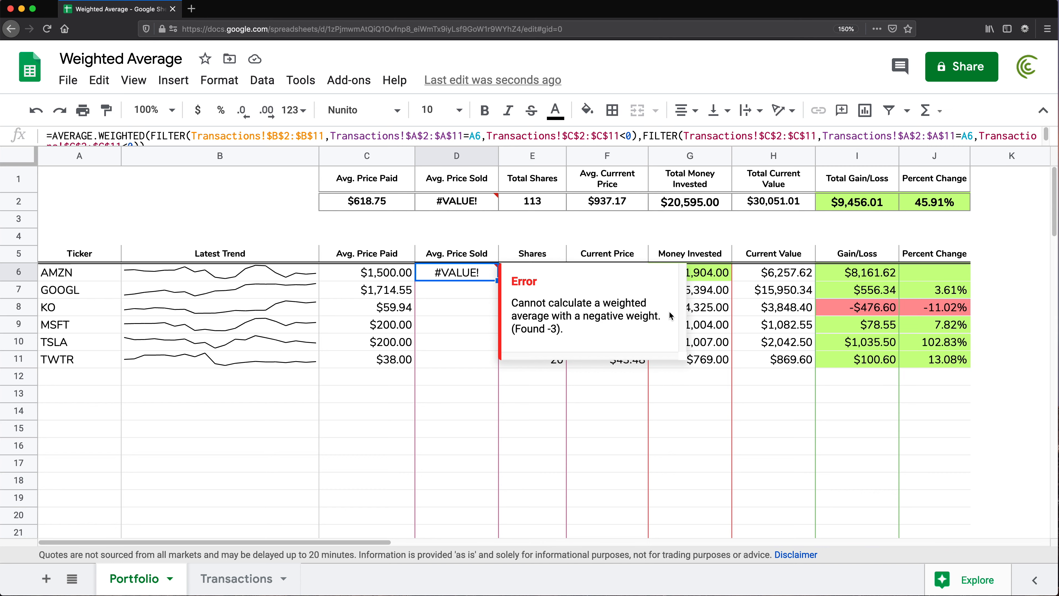
{"action": "left_click", "coordinate": [255, 579]}
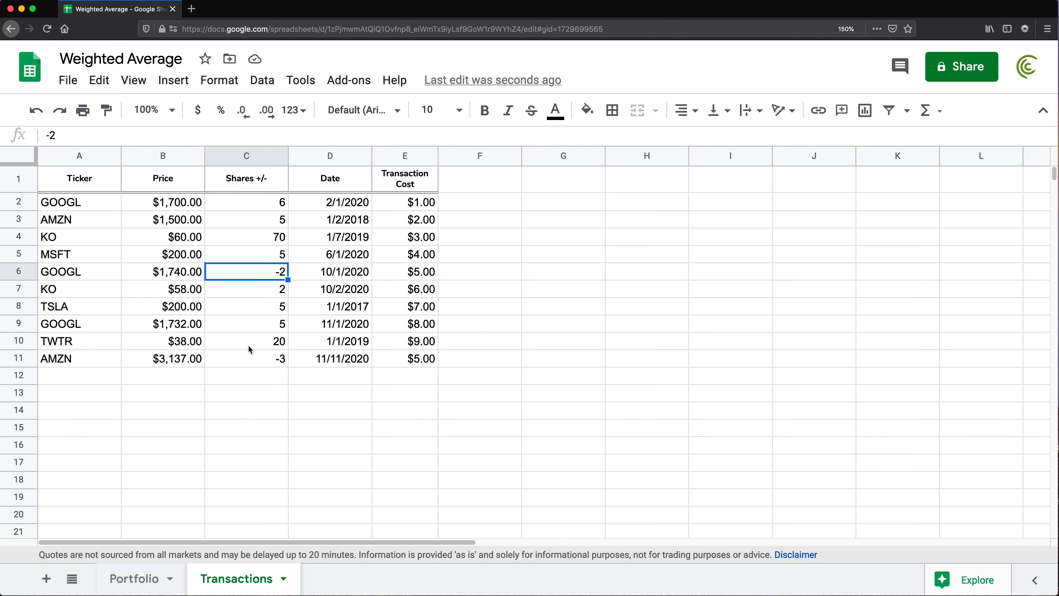
{"action": "left_click", "coordinate": [251, 360]}
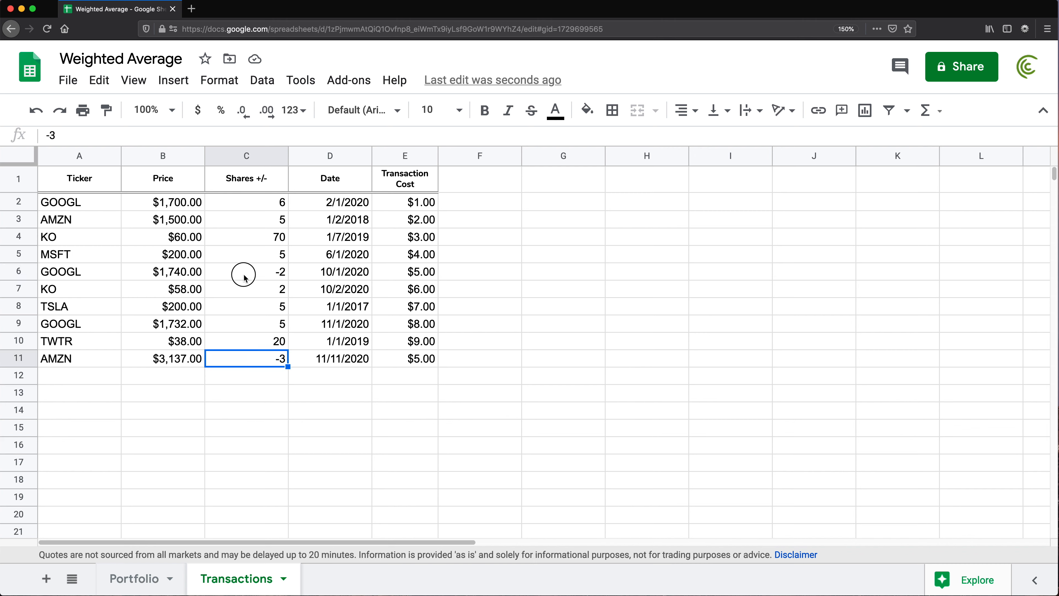
{"action": "left_click", "coordinate": [244, 275]}
{"action": "left_click", "coordinate": [250, 361]}
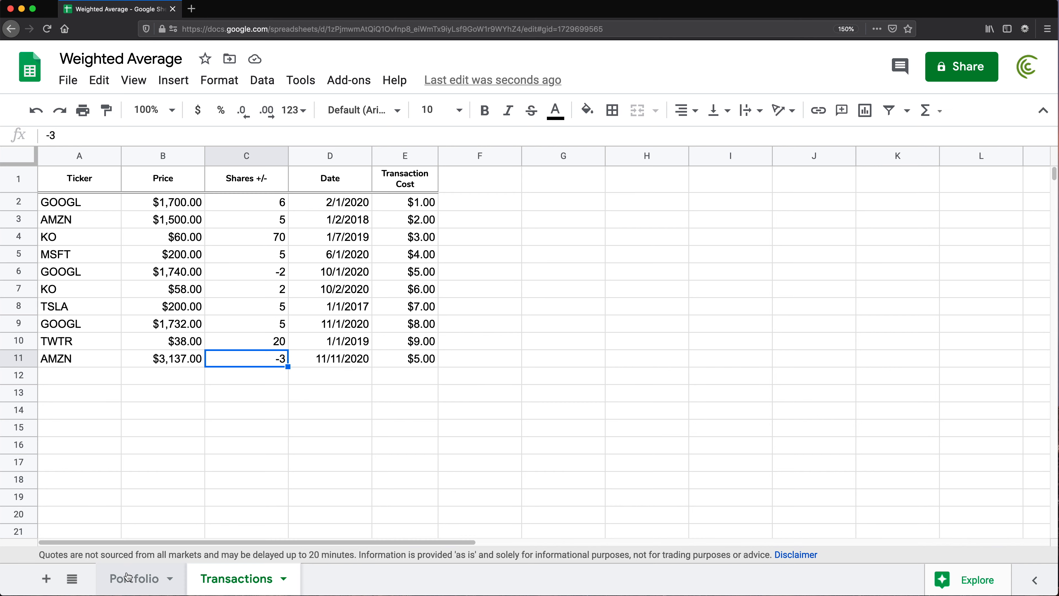
{"action": "left_click", "coordinate": [133, 578]}
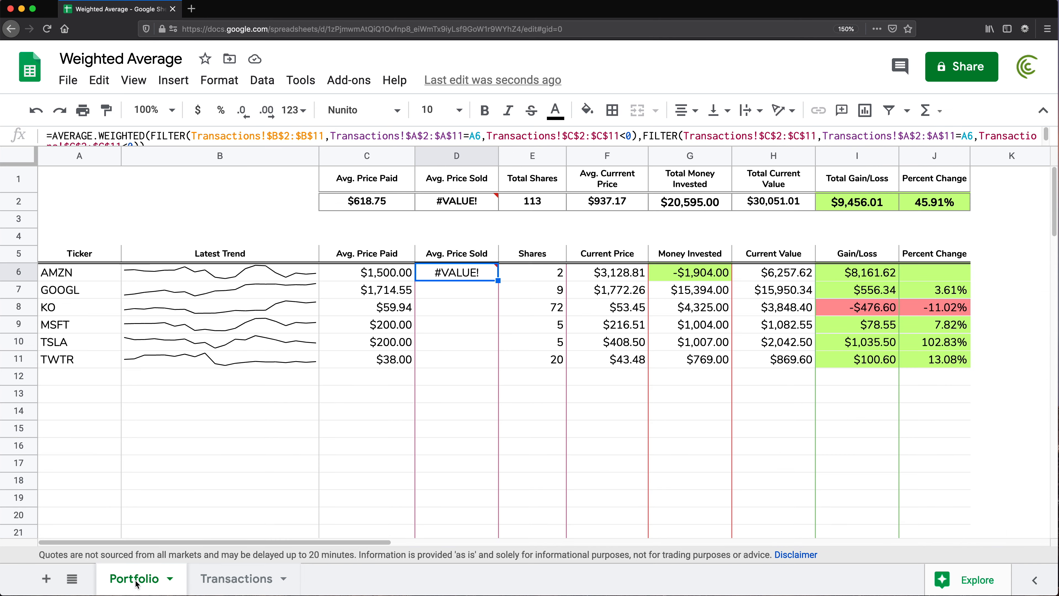
Negate the second FILTER in the Portfolio D6 formula with a minus sign so the sold share weights are positive, and enter it.
{"action": "double_click", "coordinate": [475, 275]}
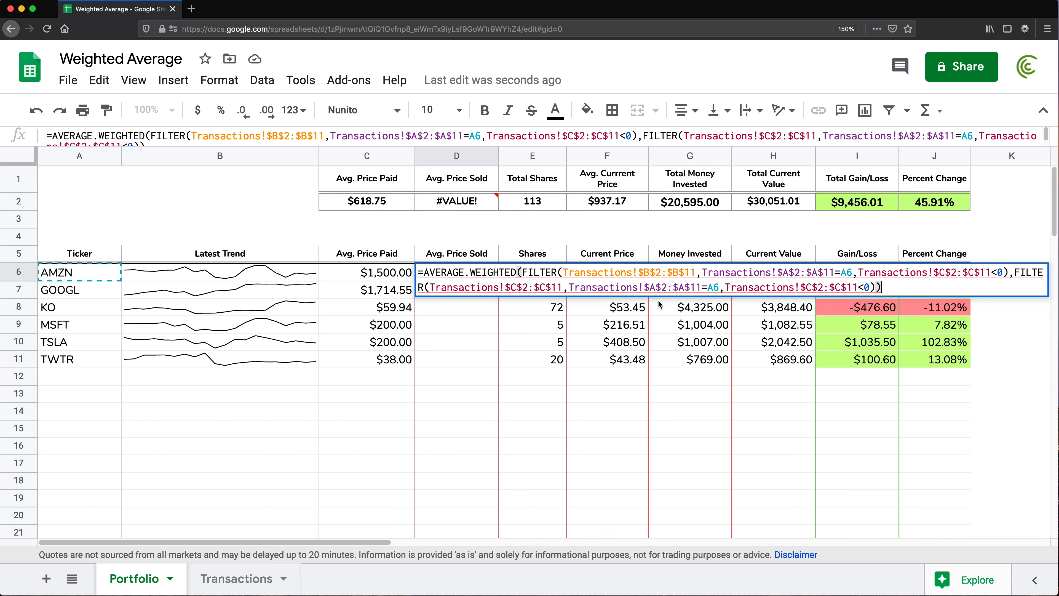
{"action": "left_click", "coordinate": [874, 287]}
{"action": "left_click_drag", "start_coordinate": [874, 287], "coordinate": [1015, 272]}
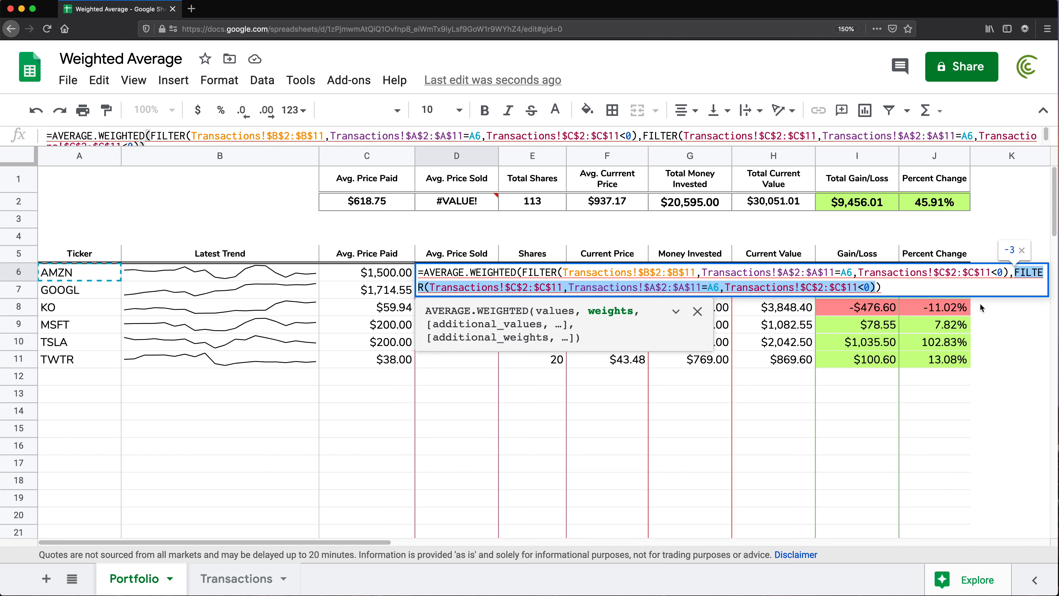
{"action": "key", "text": "Left"}
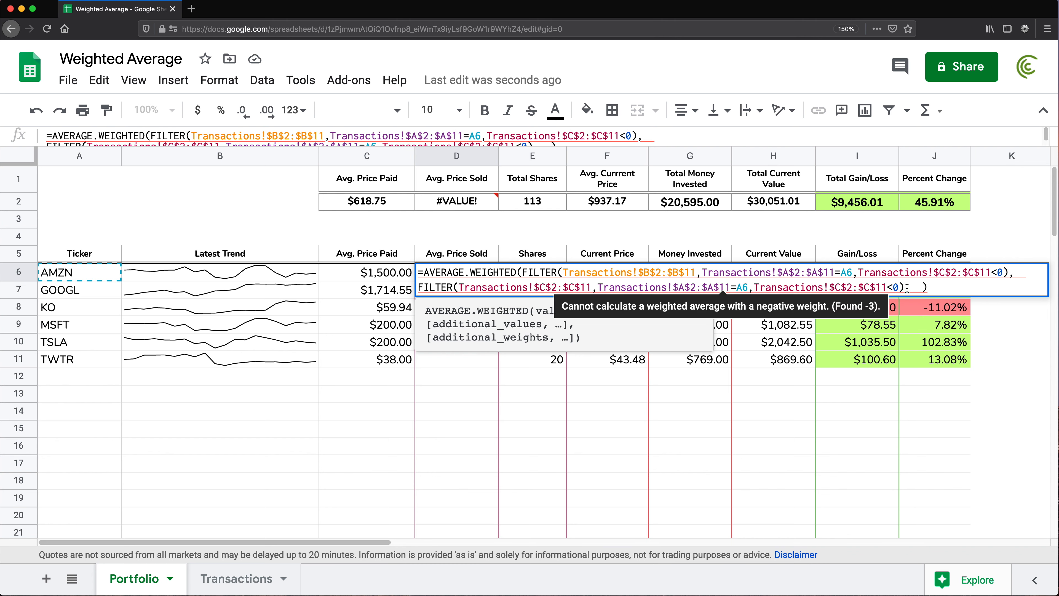
{"action": "left_click_drag", "start_coordinate": [903, 287], "coordinate": [420, 287]}
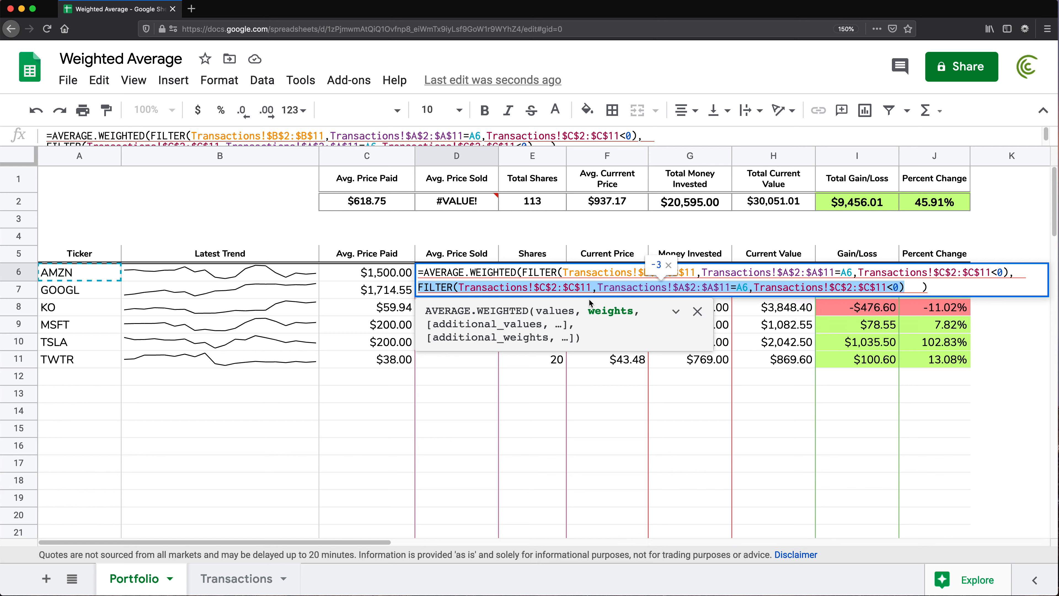
{"action": "left_click", "coordinate": [419, 288]}
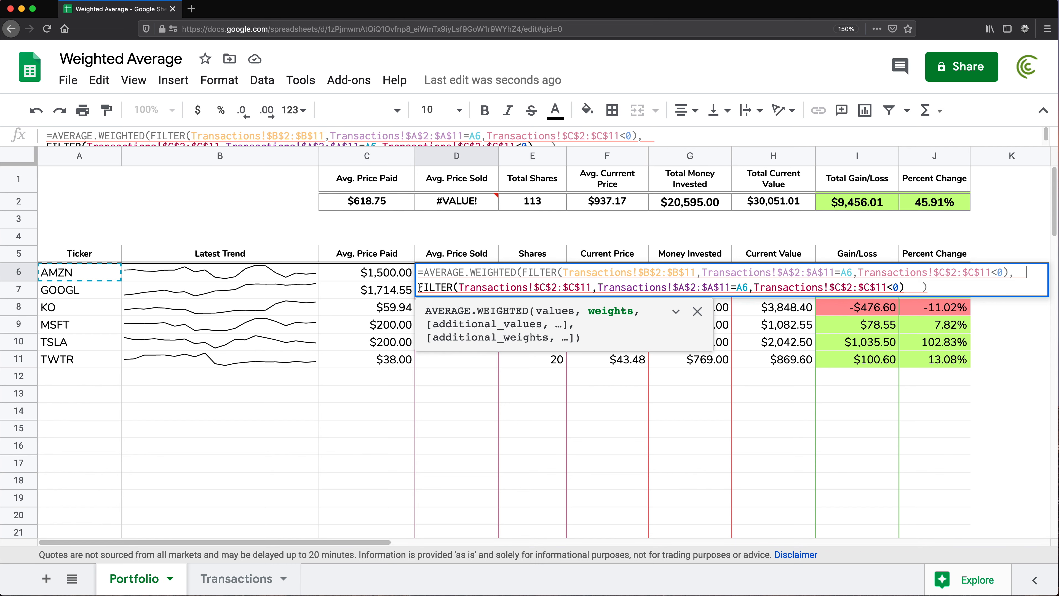
{"action": "type", "text": "-"}
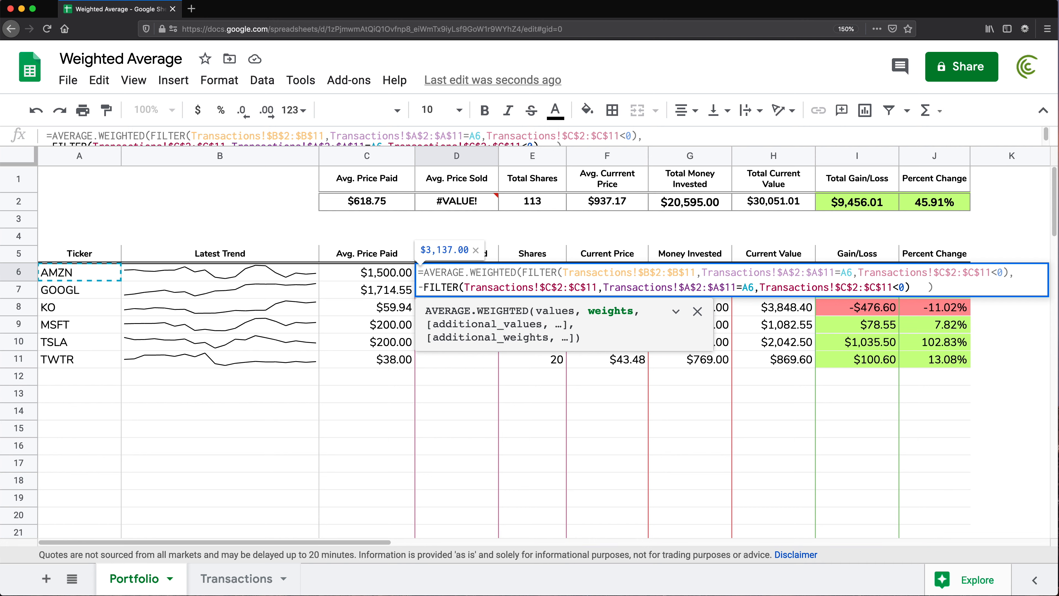
{"action": "key", "text": "Return"}
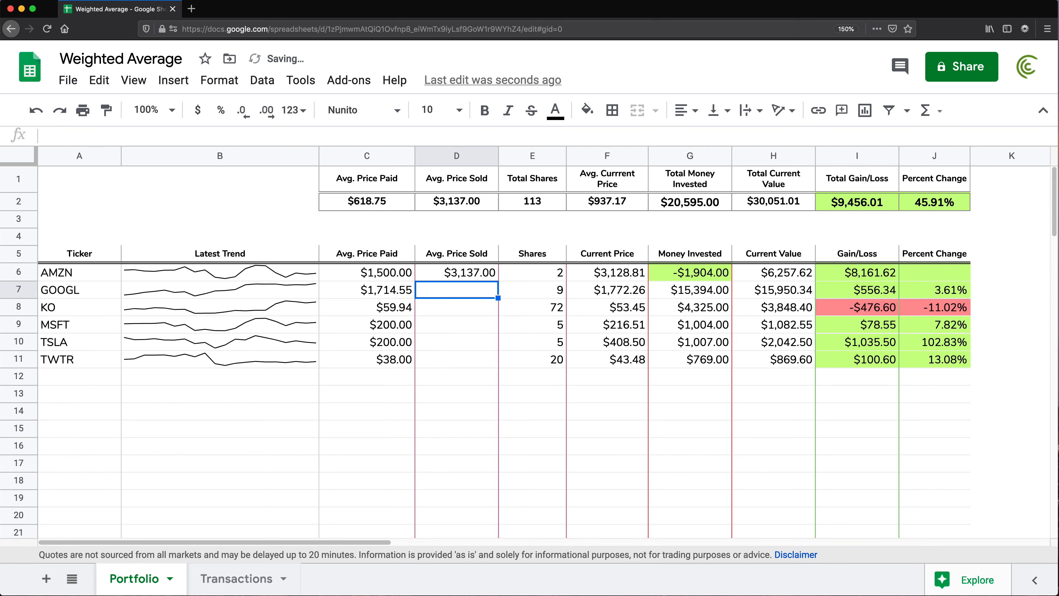
Fill the D6 Avg. Price Sold formula down through D11 and inspect the error in D8.
{"action": "left_click", "coordinate": [497, 278]}
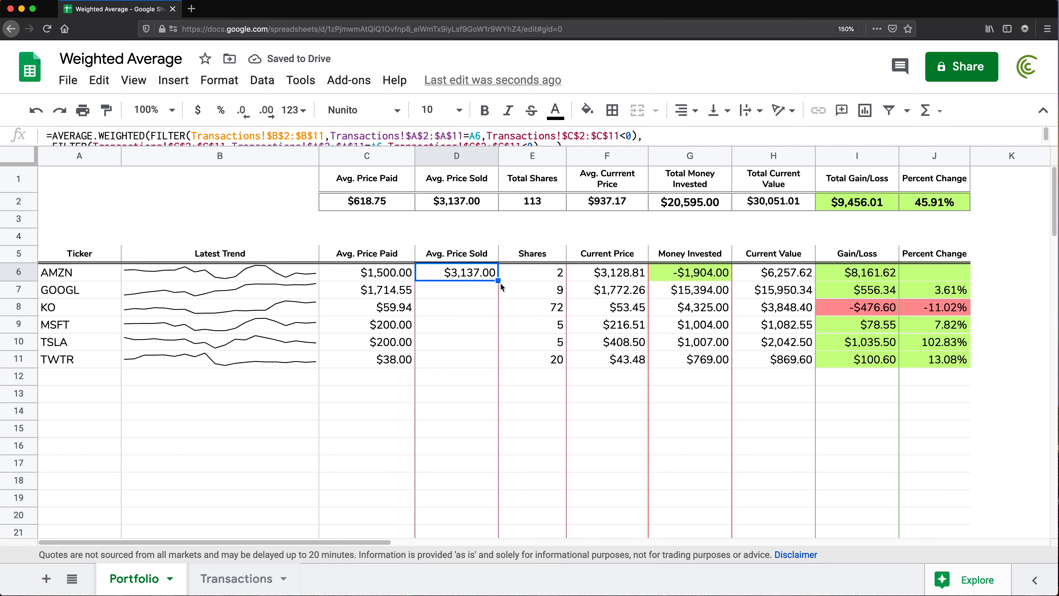
{"action": "left_click_drag", "start_coordinate": [498, 279], "coordinate": [475, 366]}
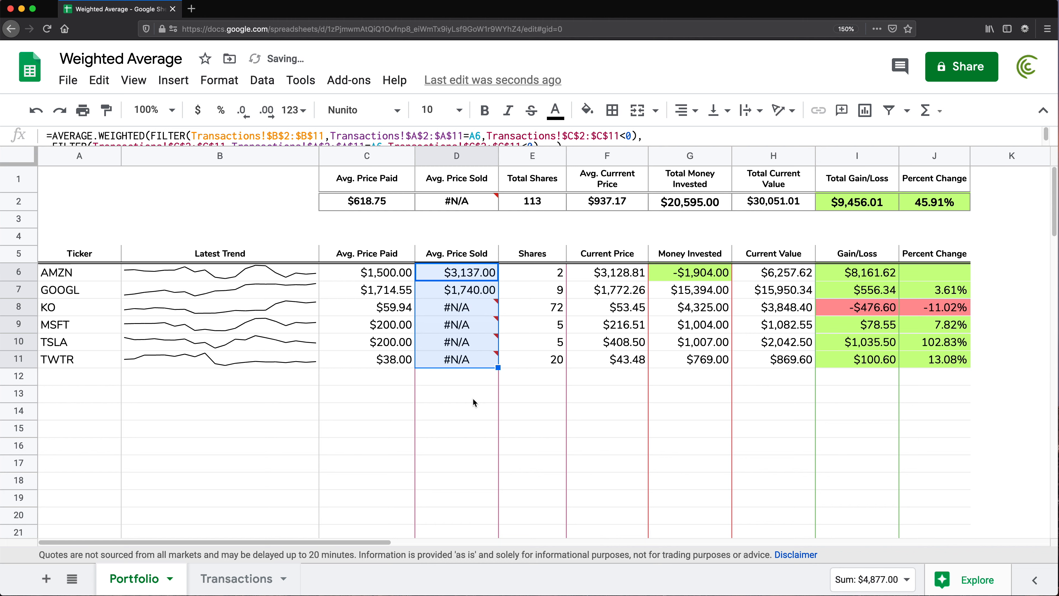
{"action": "left_click", "coordinate": [456, 312]}
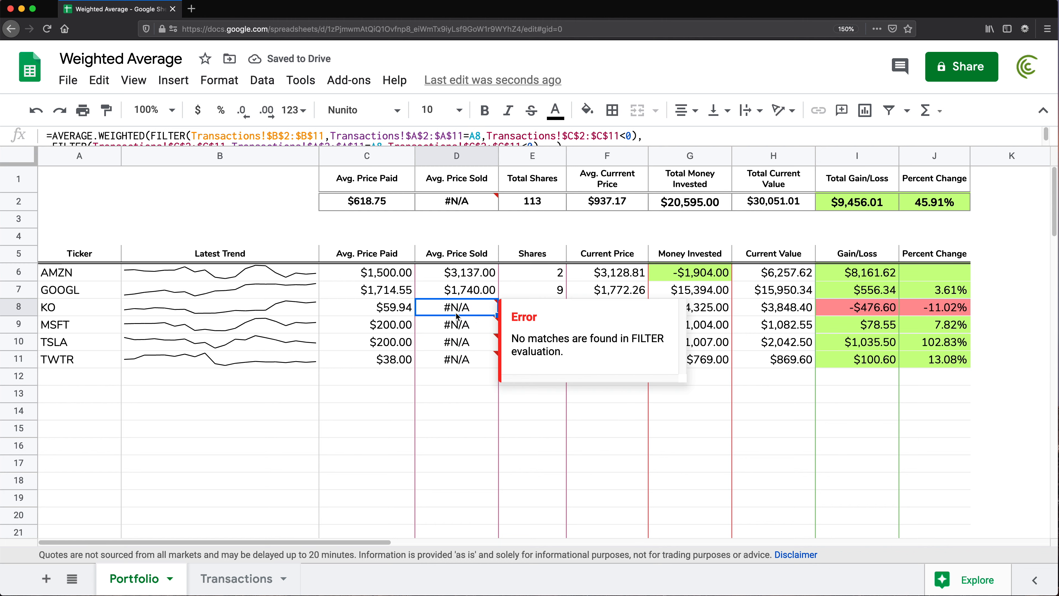
Wrap the Avg. Price Sold formula in D6 in IFERROR and fill it down through D11.
{"action": "double_click", "coordinate": [444, 271]}
{"action": "left_click", "coordinate": [422, 272]}
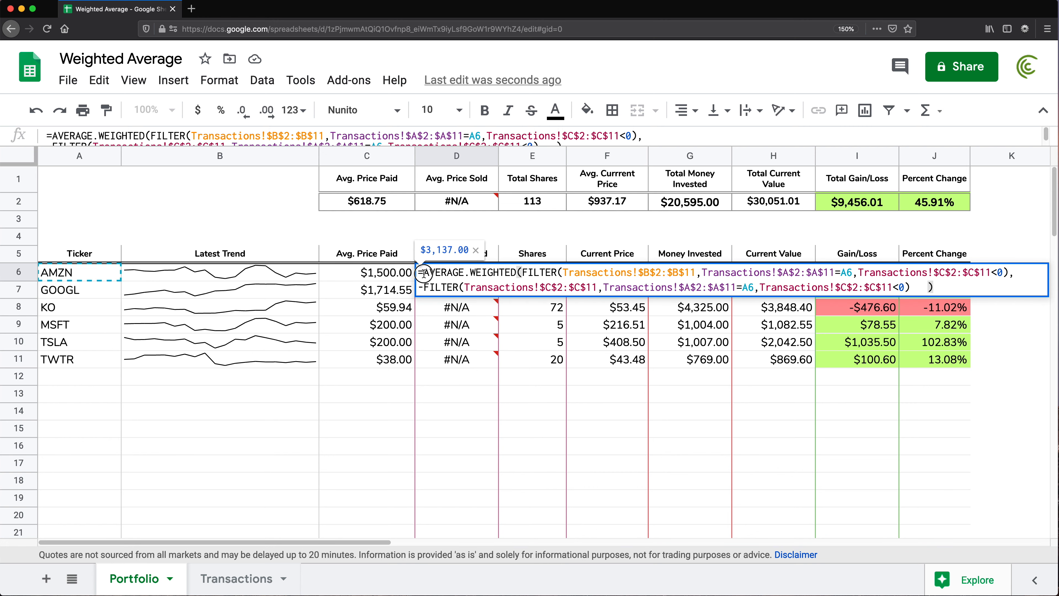
{"action": "type", "text": "iferr"}
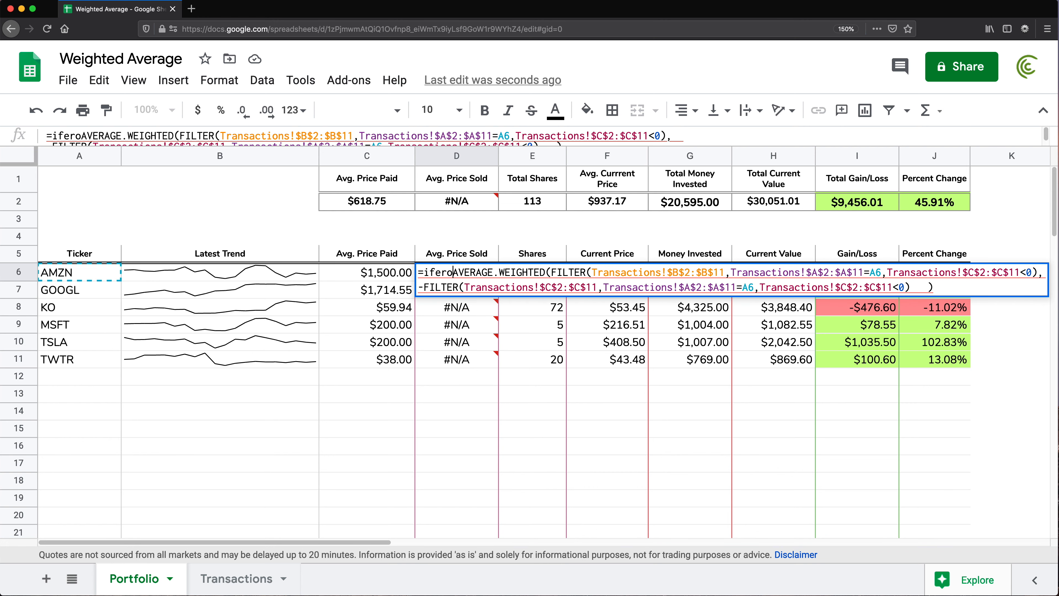
{"action": "type", "text": "or("}
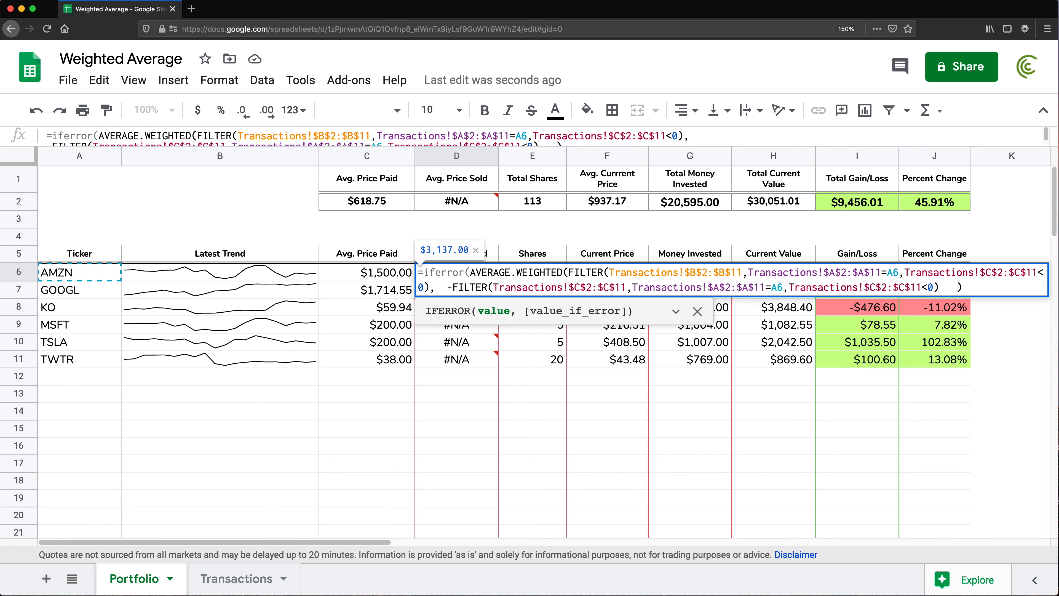
{"action": "left_click", "coordinate": [974, 290]}
{"action": "type", "text": ")"}
{"action": "key", "text": "Return"}
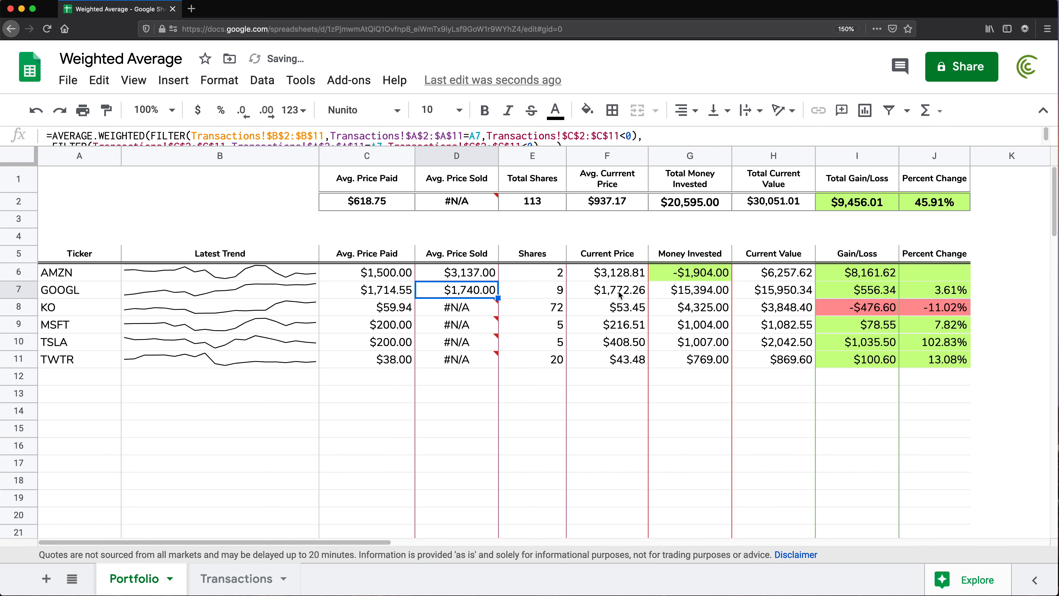
{"action": "left_click", "coordinate": [474, 278]}
{"action": "left_click_drag", "start_coordinate": [499, 280], "coordinate": [494, 367]}
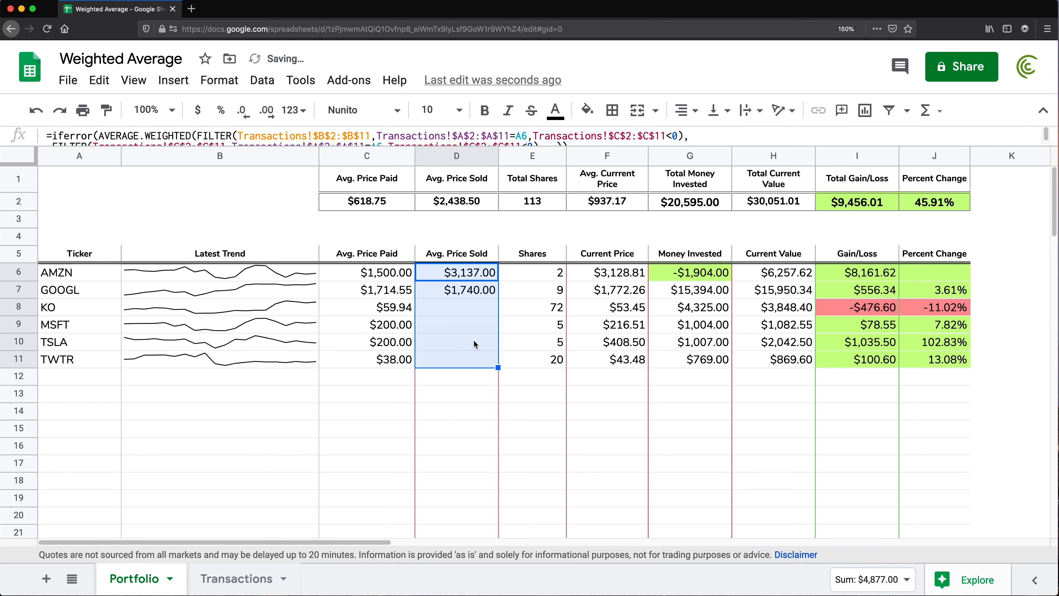
Review the Avg. Price Paid formula in C6 without changing it, and go to the prices on the Transactions sheet.
{"action": "double_click", "coordinate": [379, 273]}
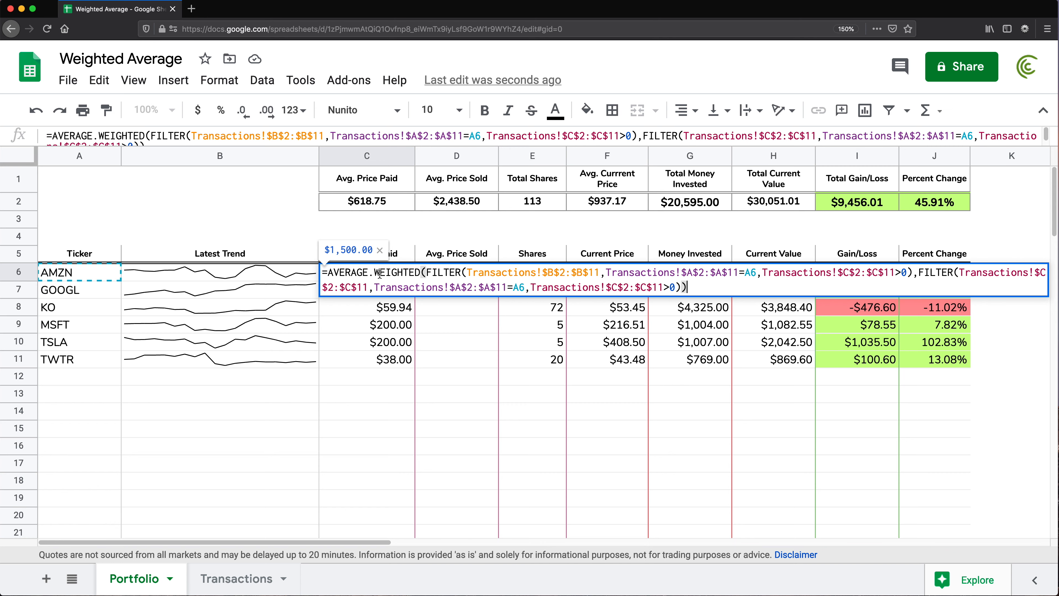
{"action": "key", "text": "Escape"}
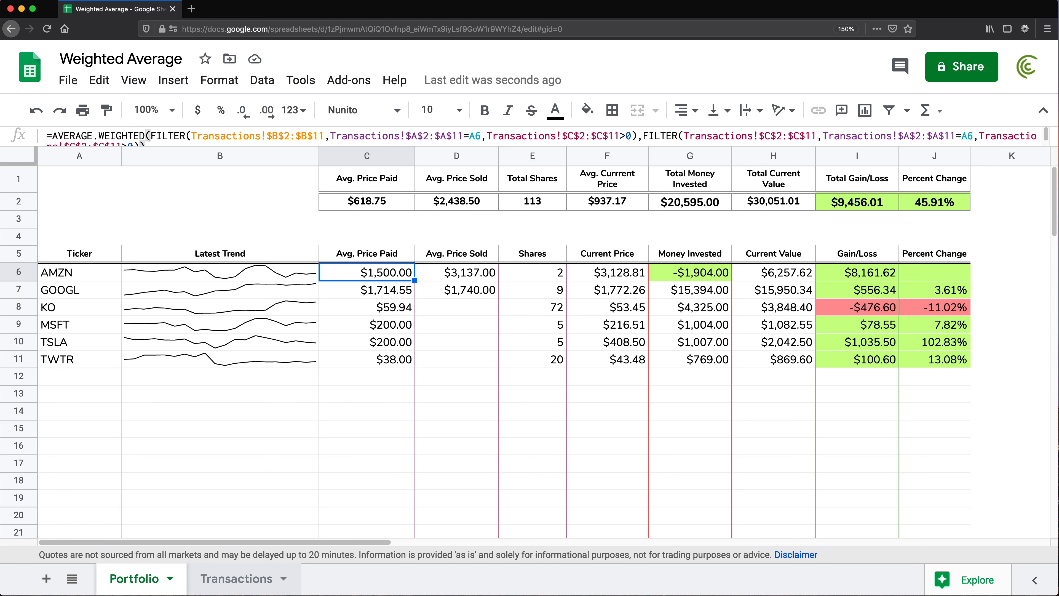
{"action": "left_click", "coordinate": [245, 583]}
{"action": "left_click", "coordinate": [171, 203]}
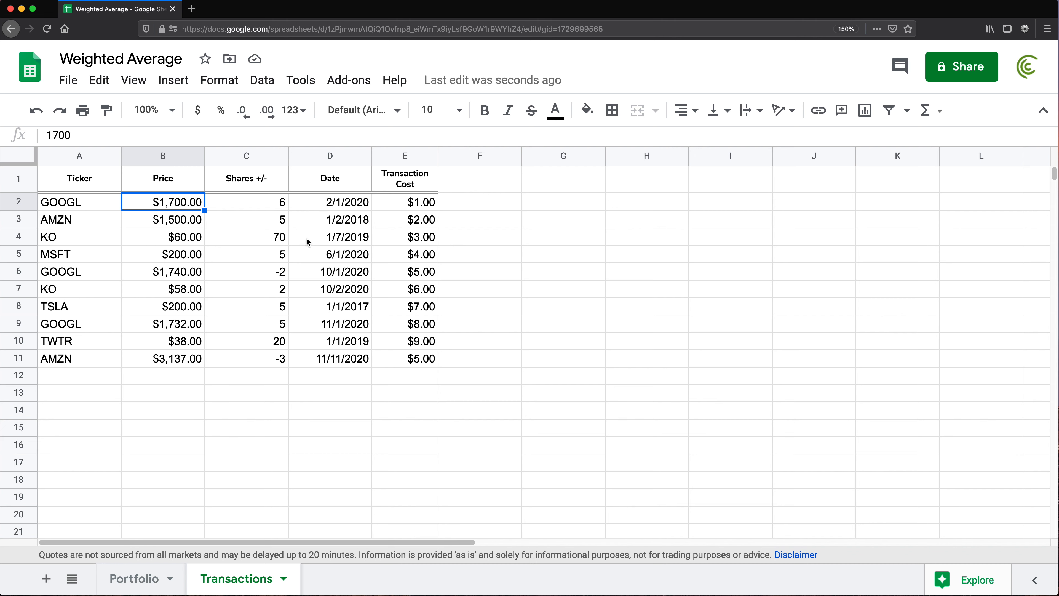
Start an AVERAGEIFS formula in Transactions B15 with the prices in B2:B11 as the average range.
{"action": "left_click", "coordinate": [166, 428]}
{"action": "type", "text": "=AVER"}
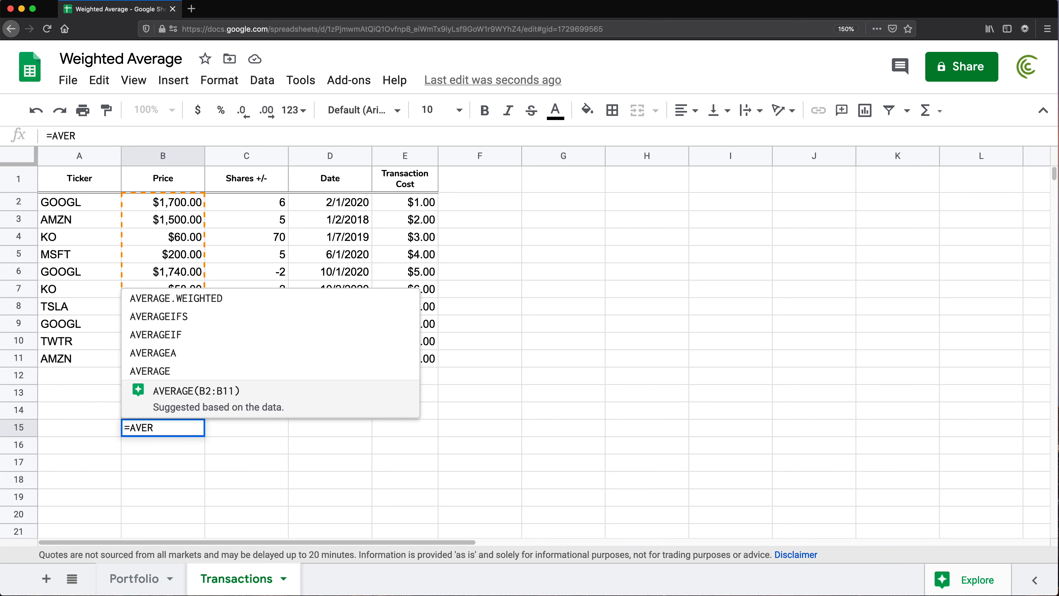
{"action": "key", "text": "Down"}
{"action": "key", "text": "Tab"}
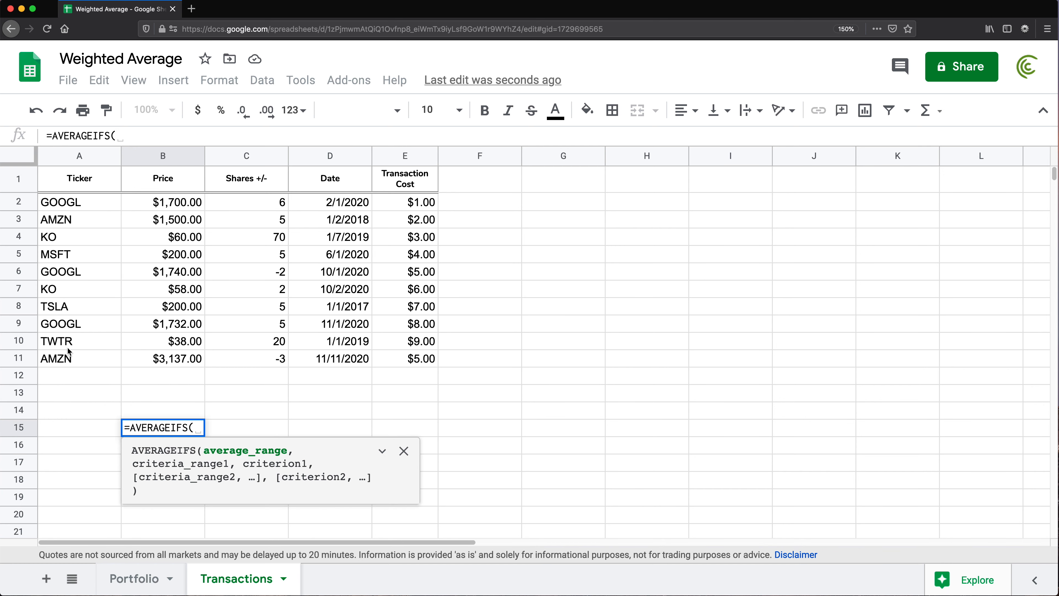
{"action": "left_click_drag", "start_coordinate": [164, 202], "coordinate": [167, 365]}
{"action": "type", "text": ","}
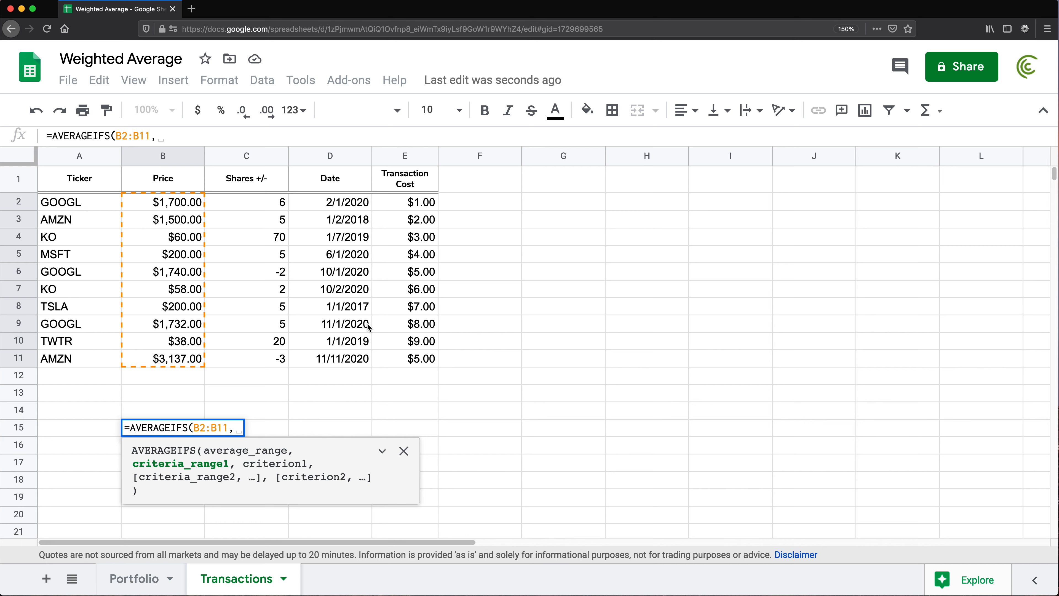
Add the date range D2:D11 with the criterion ">=1/1/2018" to the AVERAGEIFS formula in B15.
{"action": "left_click", "coordinate": [346, 203]}
{"action": "left_click_drag", "start_coordinate": [347, 205], "coordinate": [340, 369]}
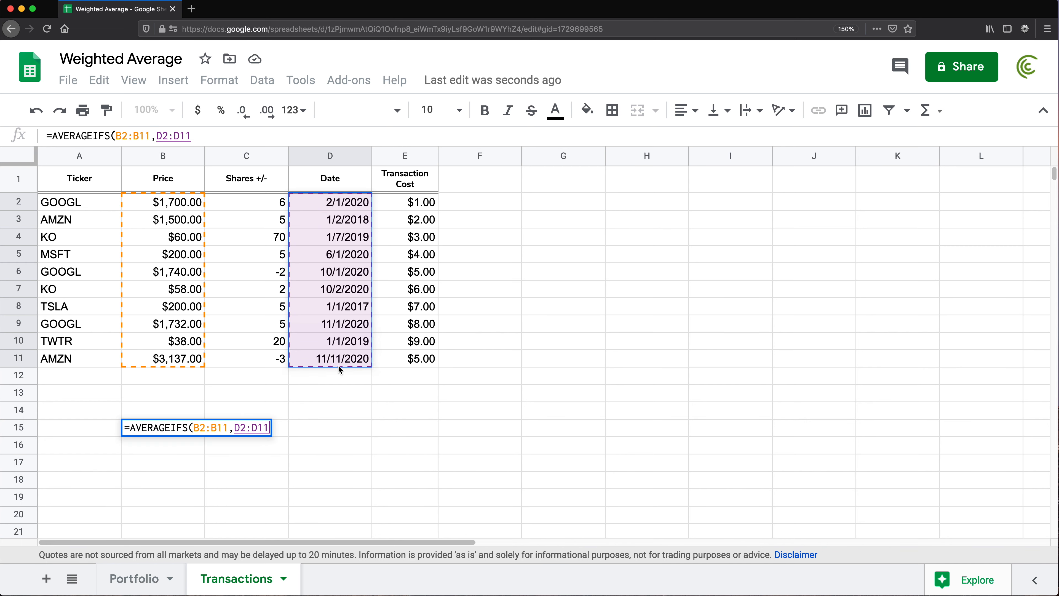
{"action": "type", "text": ","}
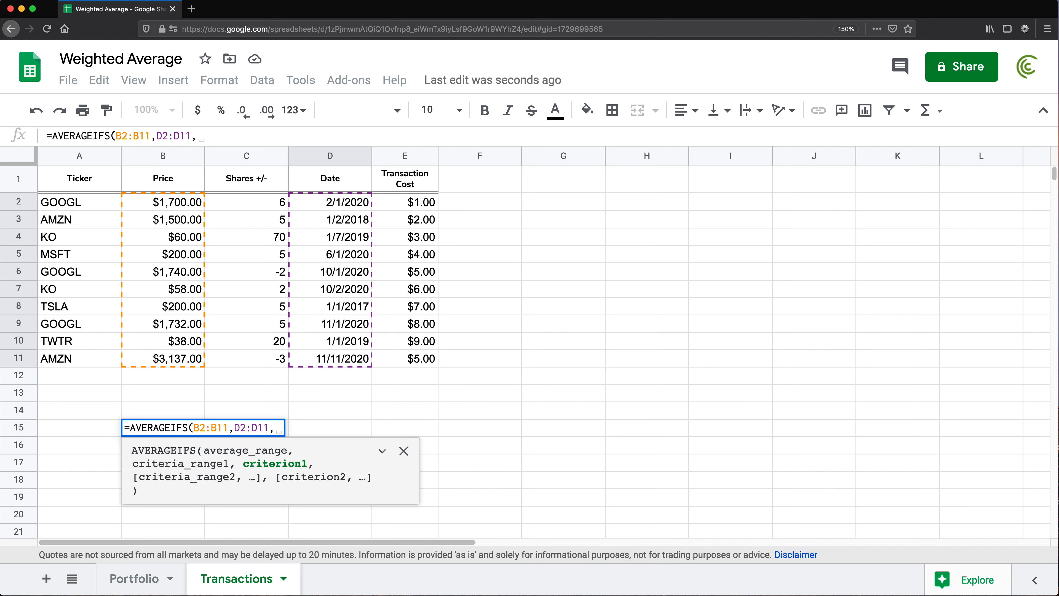
{"action": "type", "text": "\""}
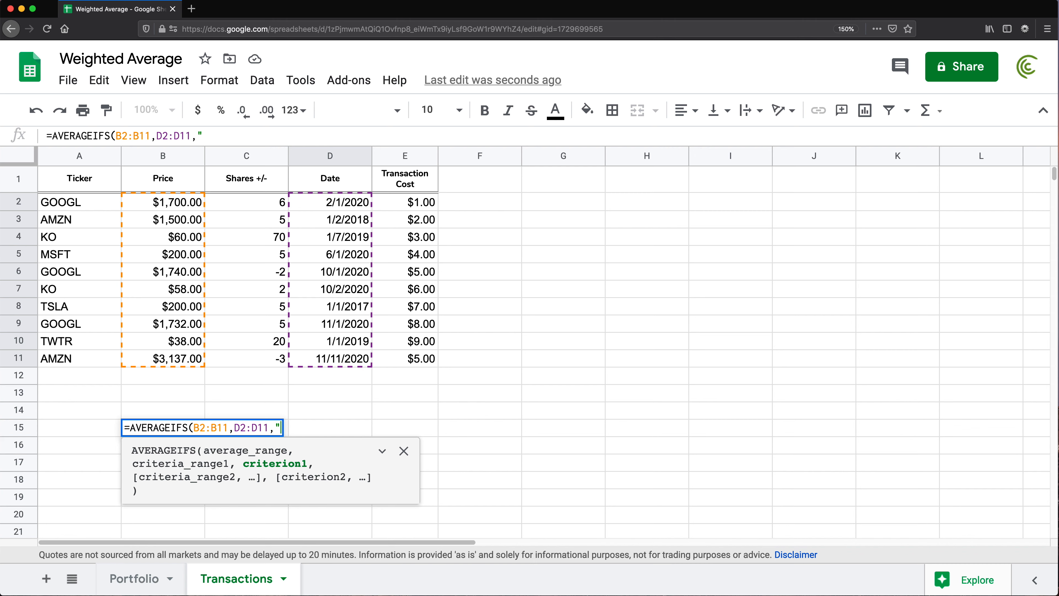
{"action": "type", "text": ">=1/1"}
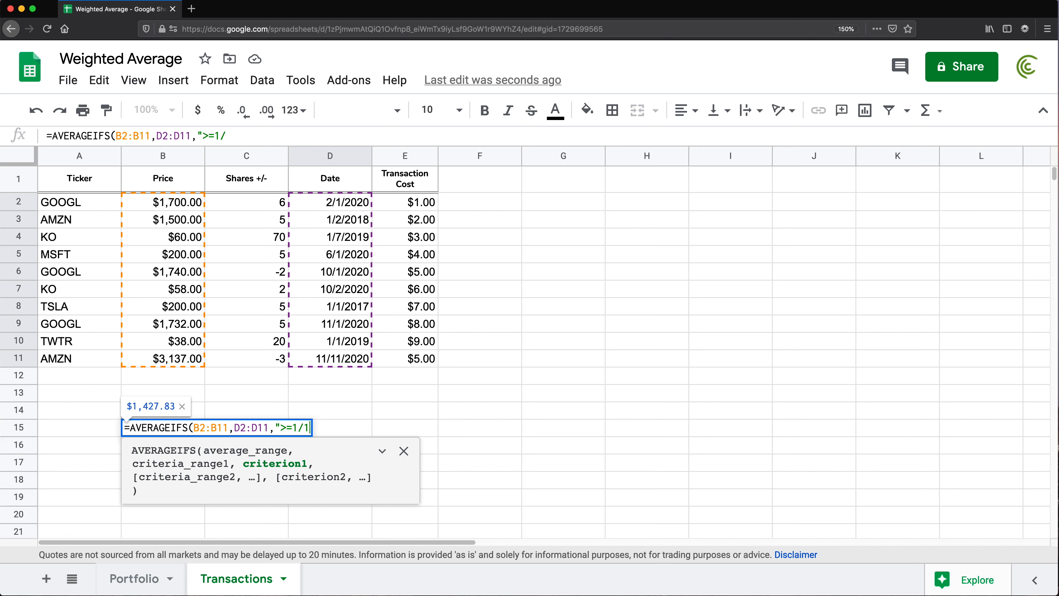
{"action": "type", "text": "/2018\")"}
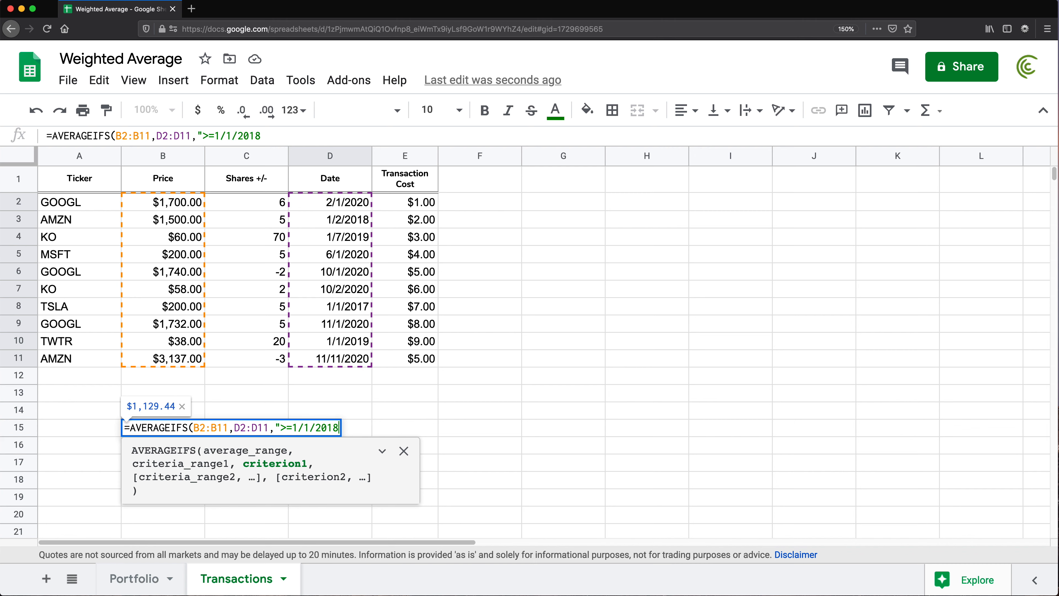
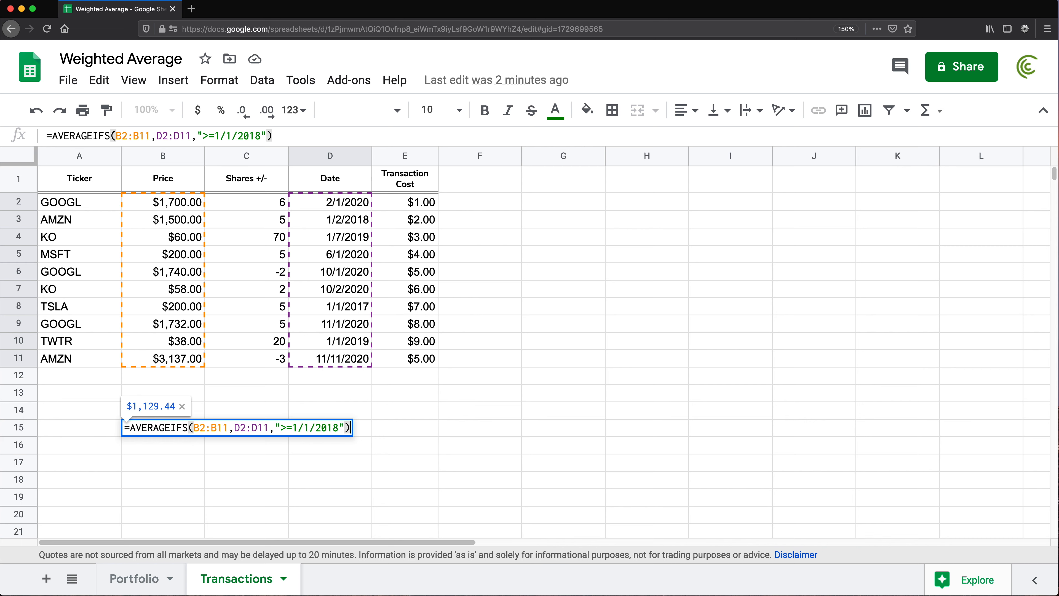
Add D2:D11 with the second criterion "<1/1/2020" to the B15 AVERAGEIFS formula and enter it.
{"action": "key", "text": "BackSpace"}
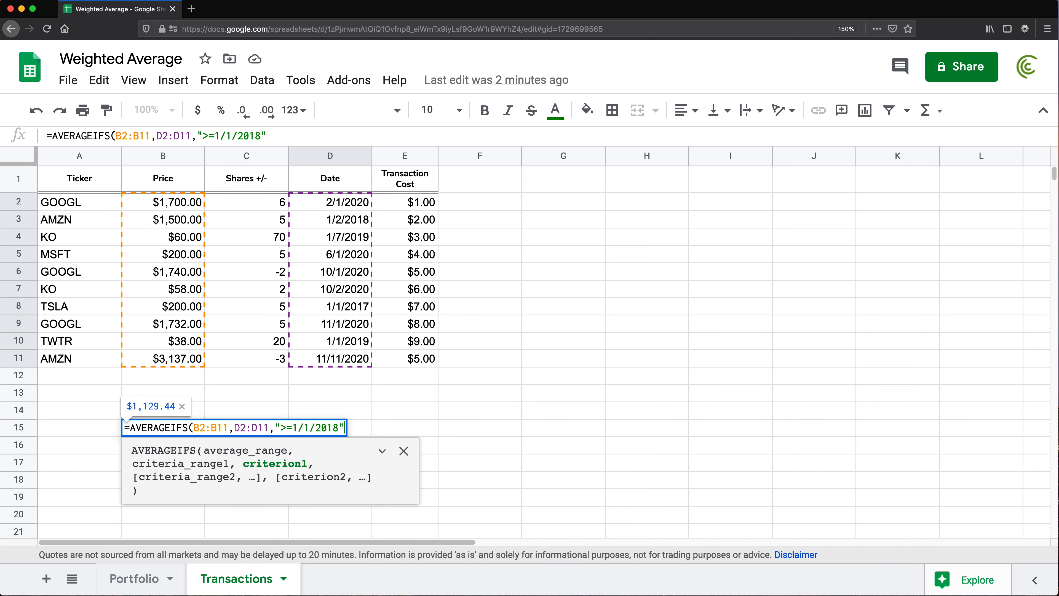
{"action": "type", "text": ","}
{"action": "left_click_drag", "start_coordinate": [336, 204], "coordinate": [345, 359]}
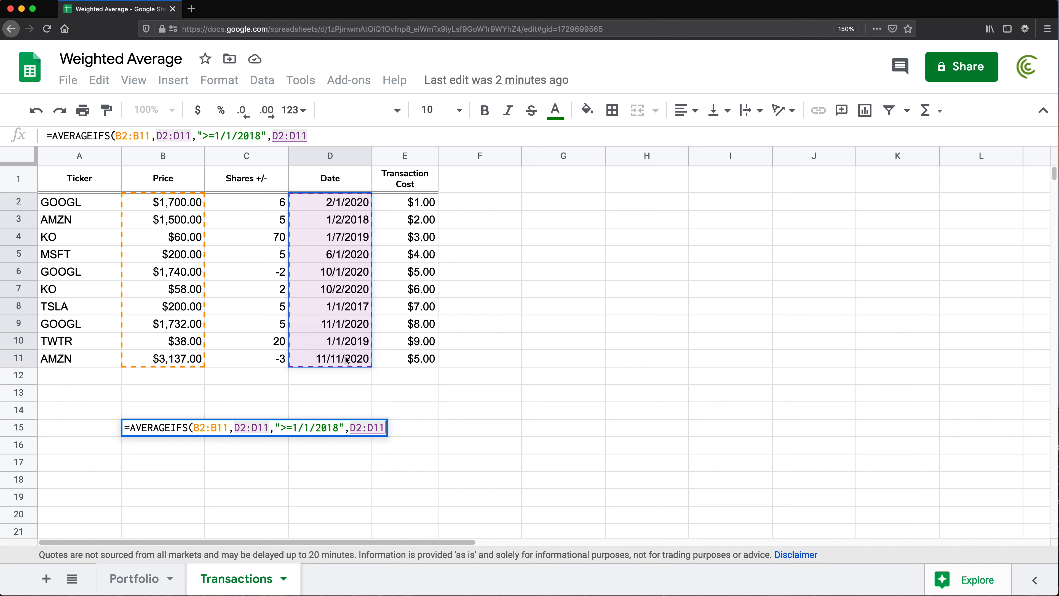
{"action": "type", "text": ",\""}
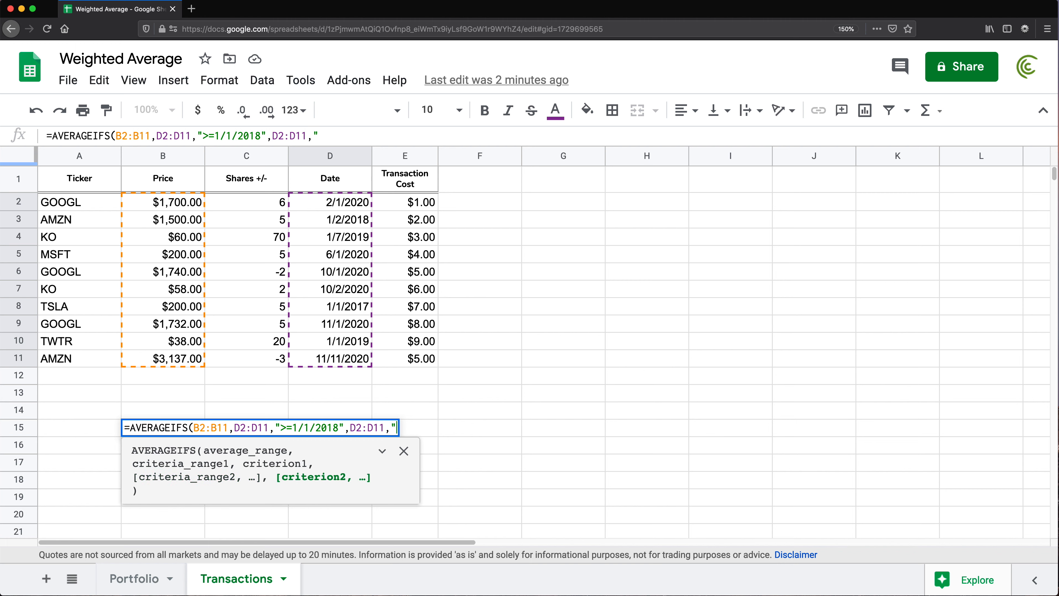
{"action": "type", "text": "<1/1"}
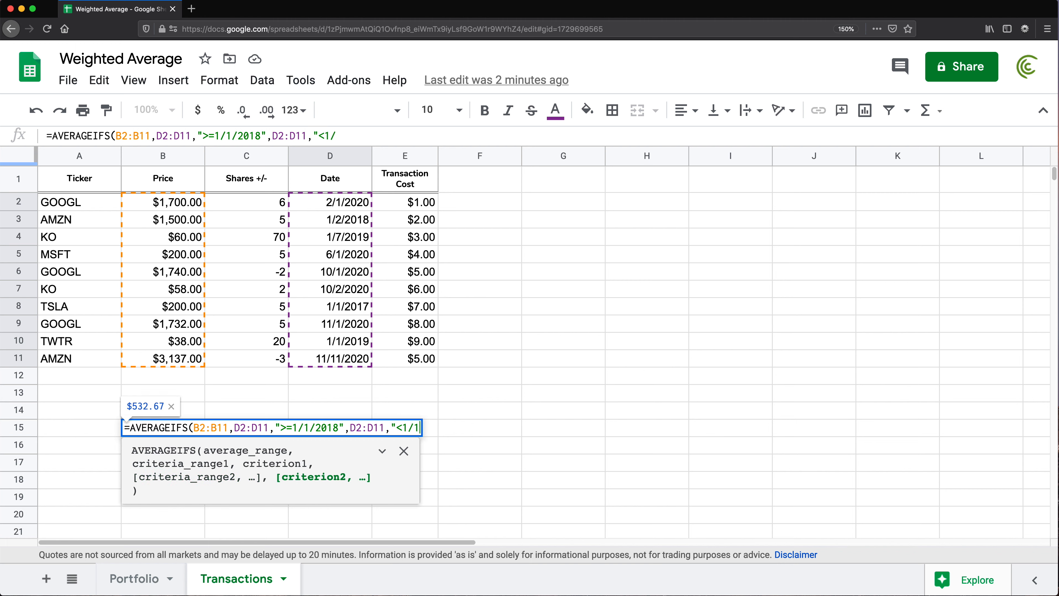
{"action": "type", "text": "/2020\""}
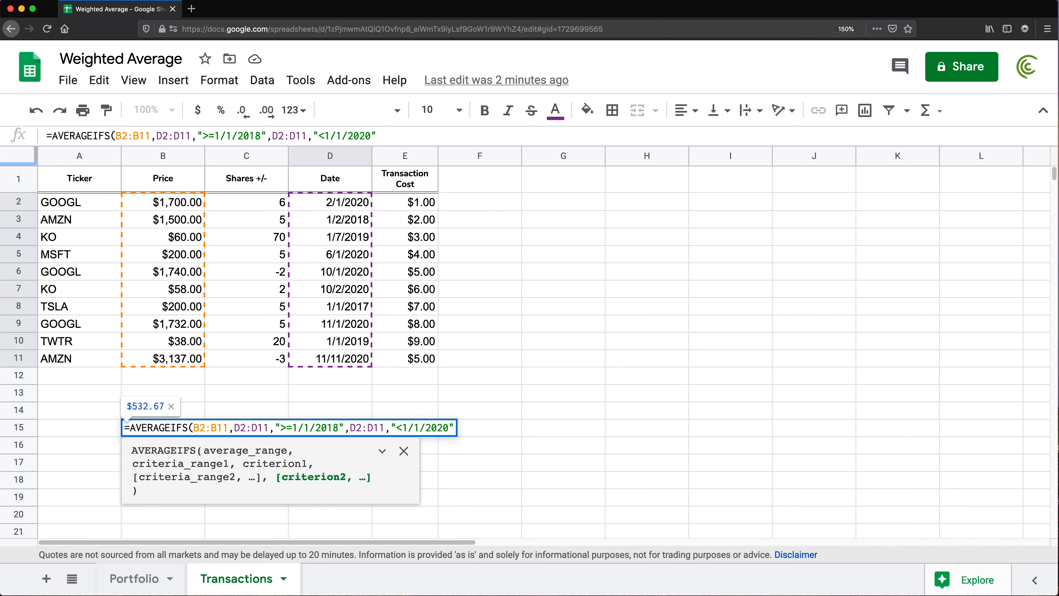
{"action": "type", "text": ")"}
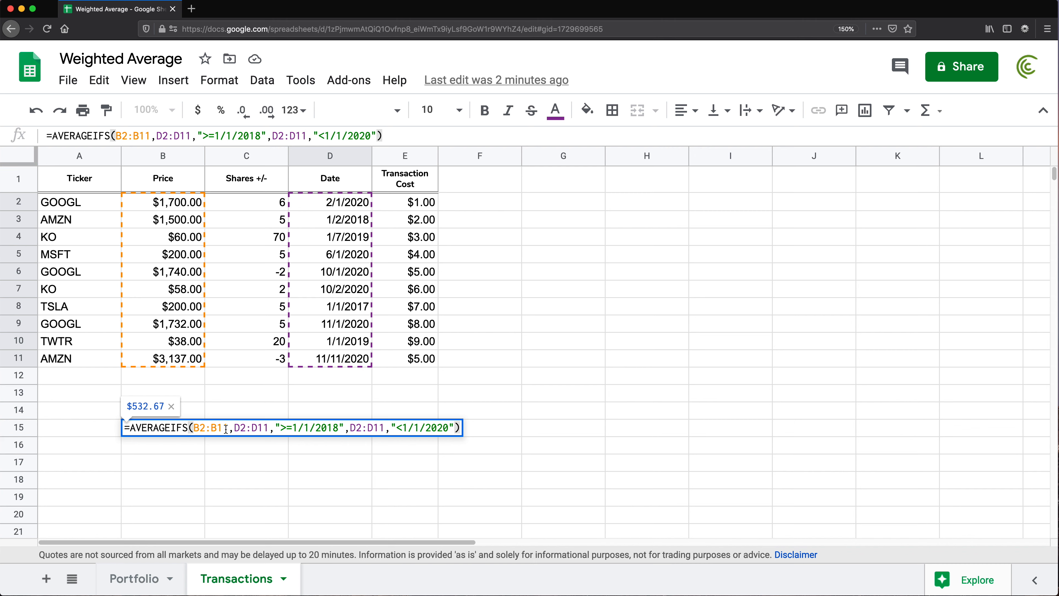
{"action": "left_click_drag", "start_coordinate": [228, 427], "coordinate": [193, 427]}
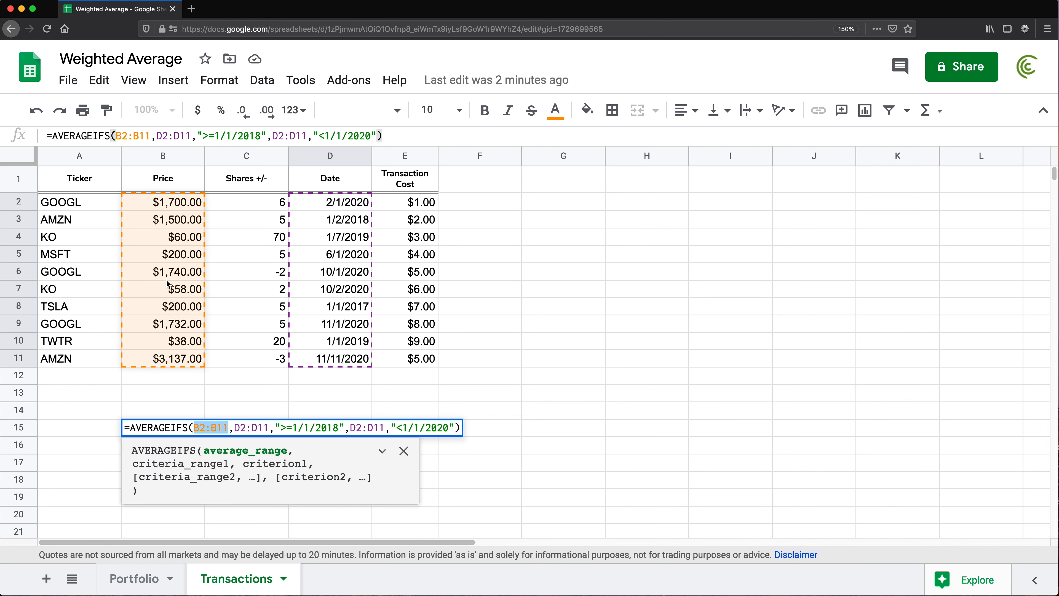
{"action": "key", "text": "Return"}
{"action": "left_click", "coordinate": [154, 432]}
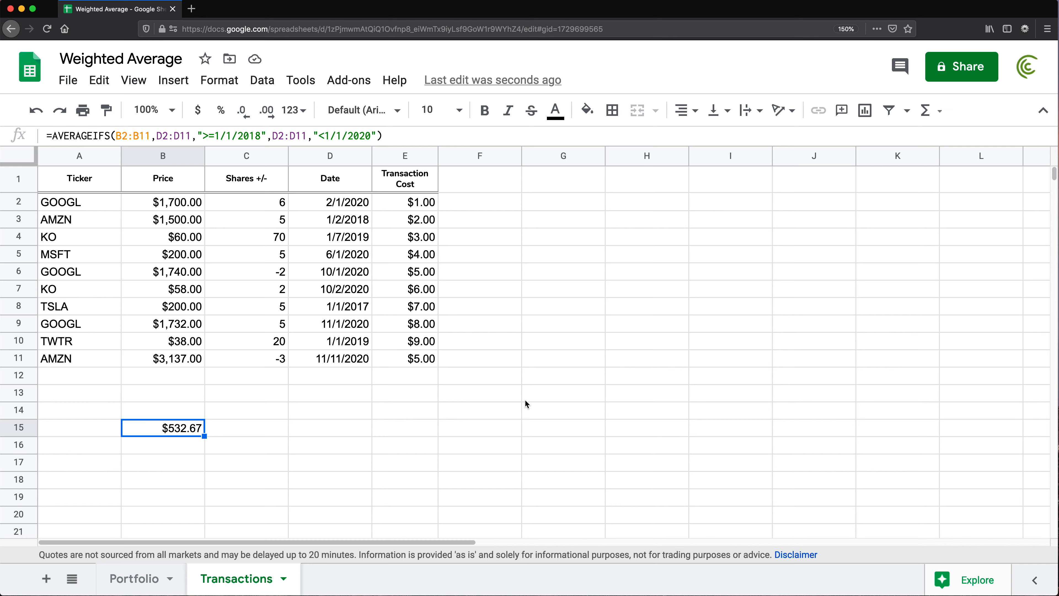
Review the Avg. Price Paid values and the overall average formula in C2 on the Portfolio sheet without changing it.
{"action": "left_click", "coordinate": [183, 575]}
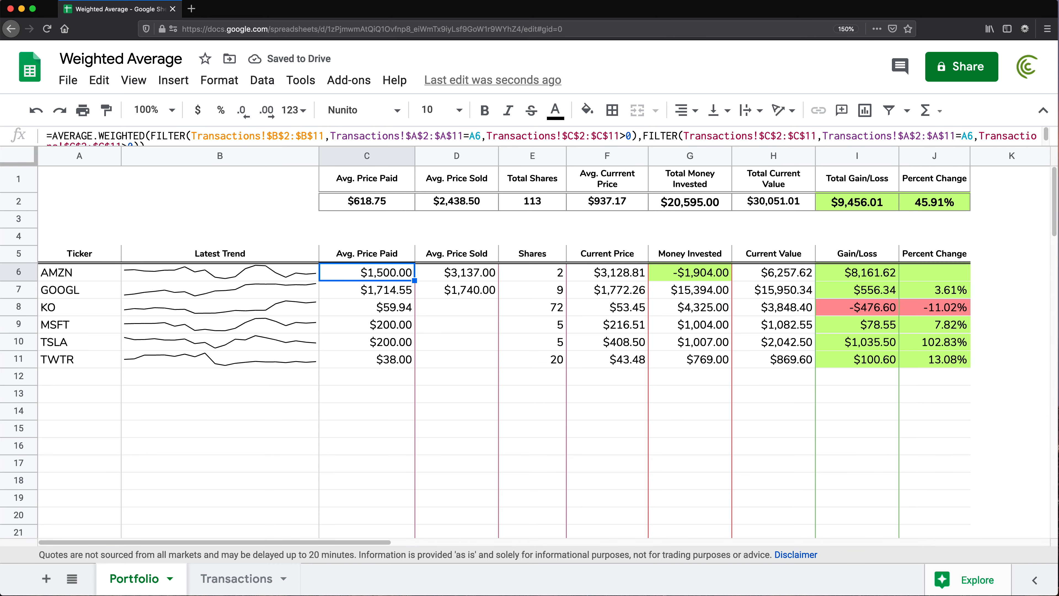
{"action": "mouse_move", "coordinate": [384, 274]}
{"action": "left_mouse_down"}
{"action": "mouse_move", "coordinate": [367, 329]}
{"action": "mouse_move", "coordinate": [374, 376]}
{"action": "left_mouse_up"}
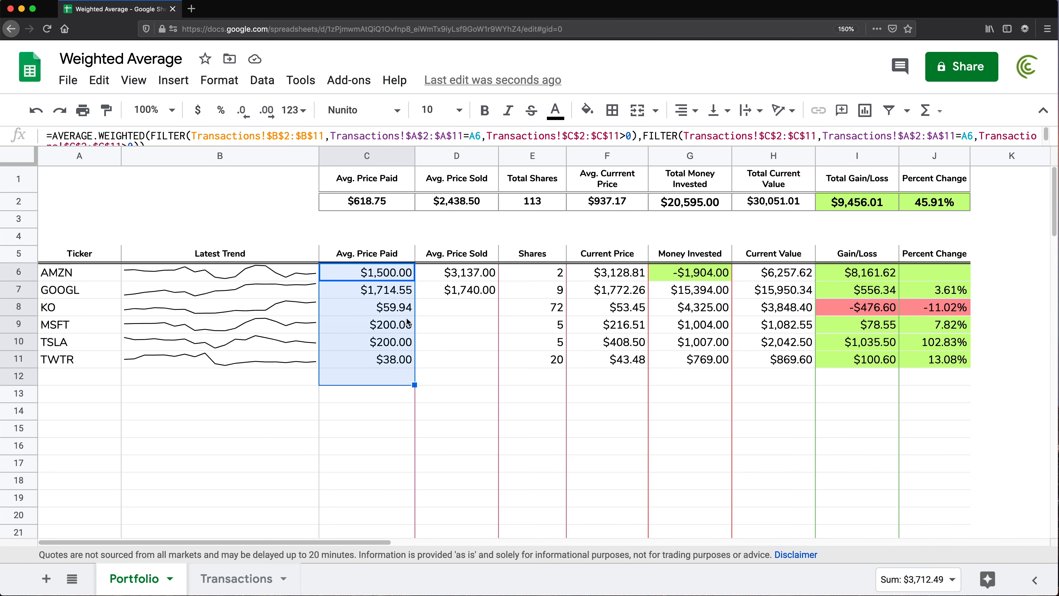
{"action": "left_click", "coordinate": [367, 204]}
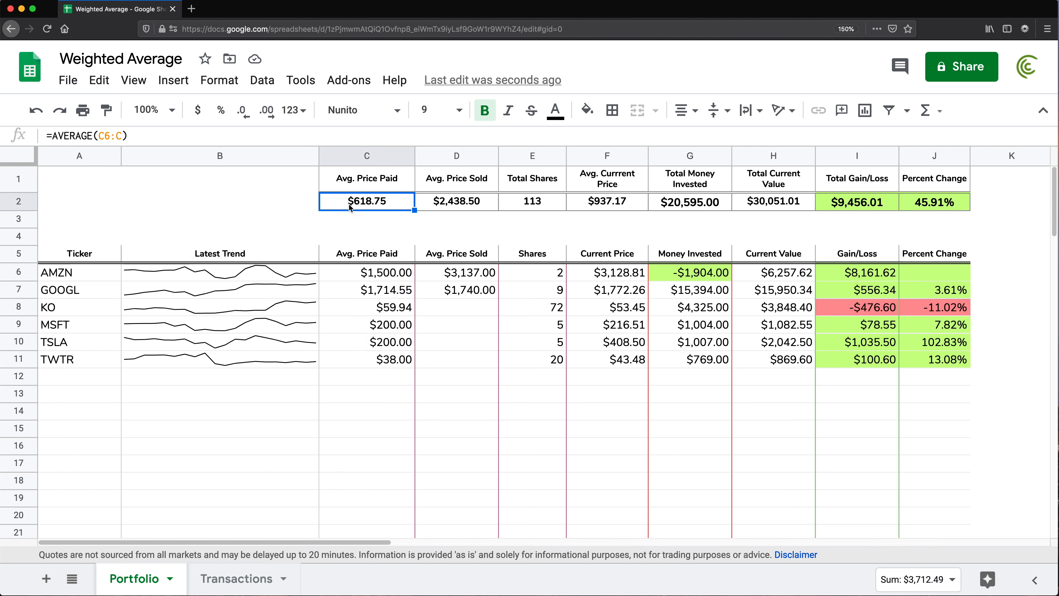
{"action": "double_click", "coordinate": [367, 205]}
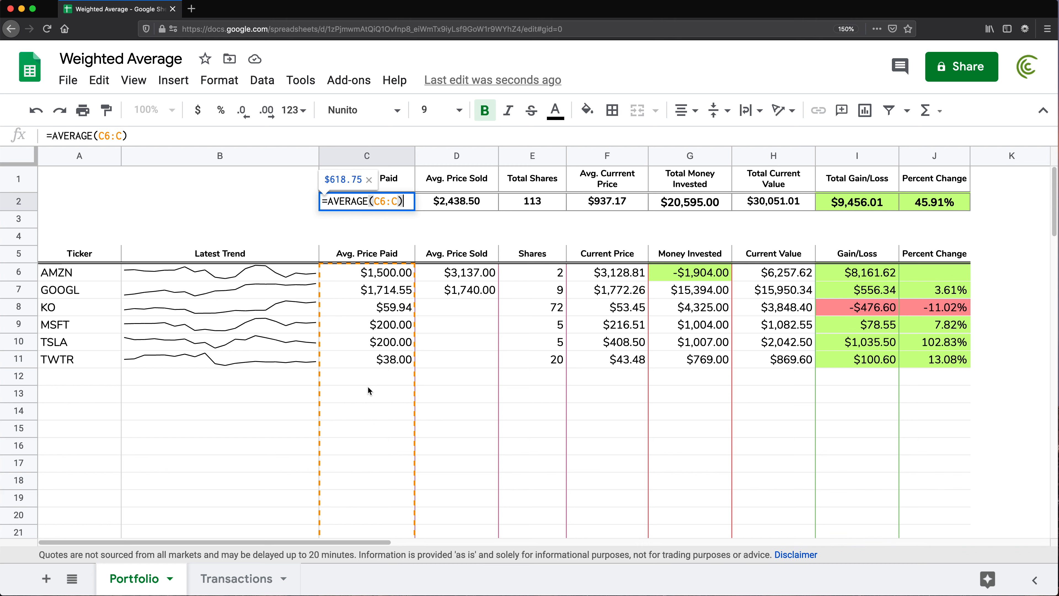
{"action": "key", "text": "Return"}
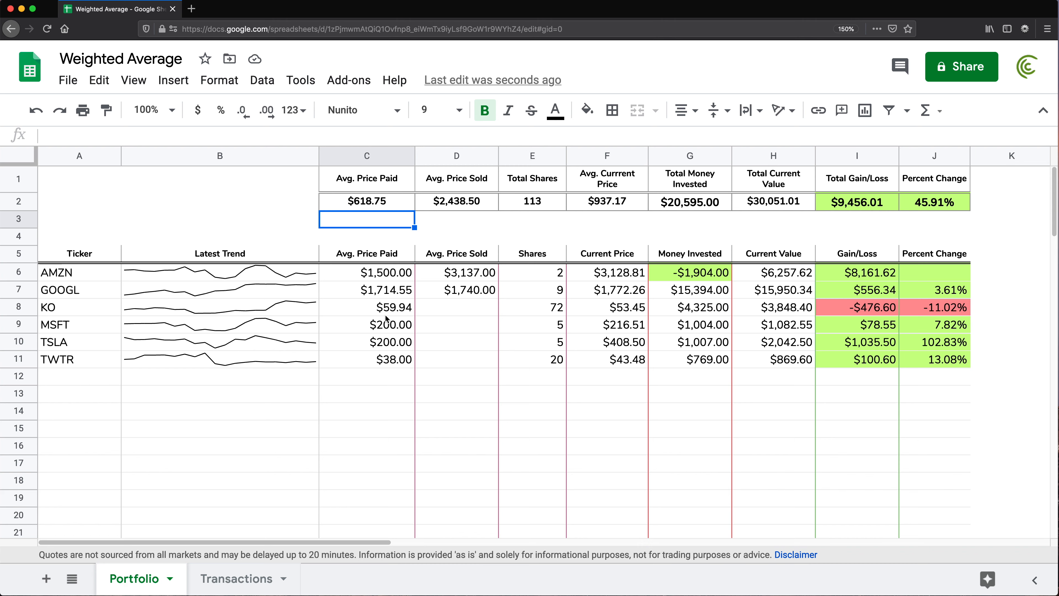
Start an AVERAGE.WEIGHTED formula in Portfolio C3 with a FILTER over the prices in Transactions!B2:B11 as its values.
{"action": "type", "text": "=aver"}
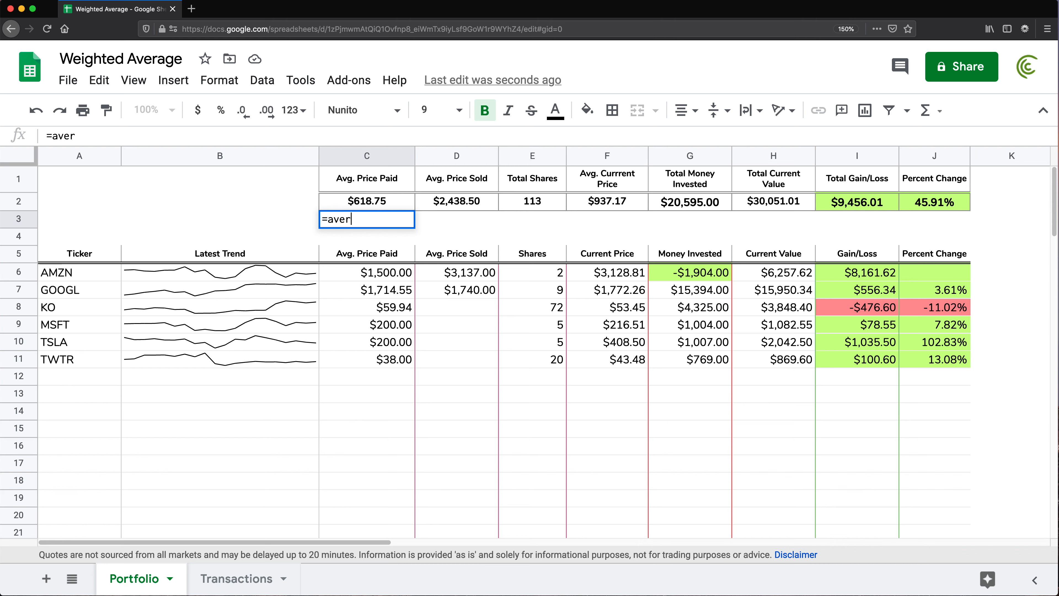
{"action": "type", "text": "age.weighted("}
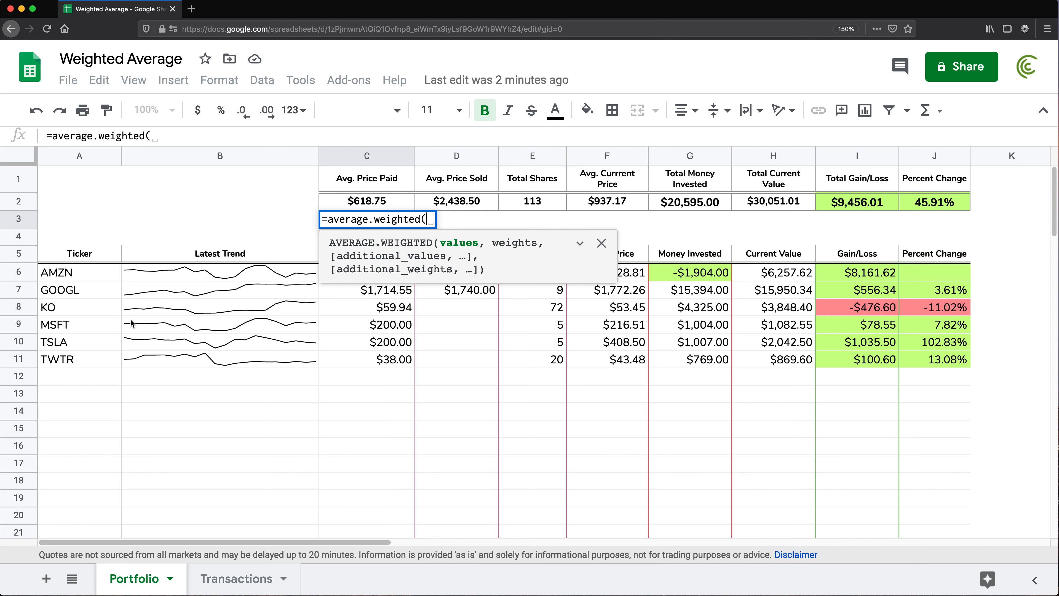
{"action": "type", "text": "FI"}
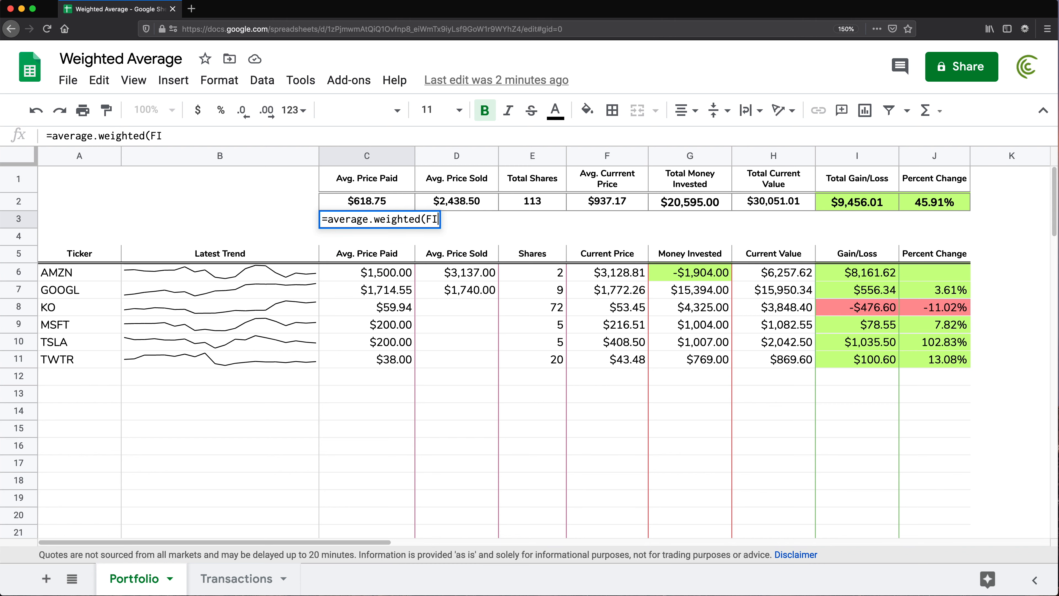
{"action": "type", "text": "LTER("}
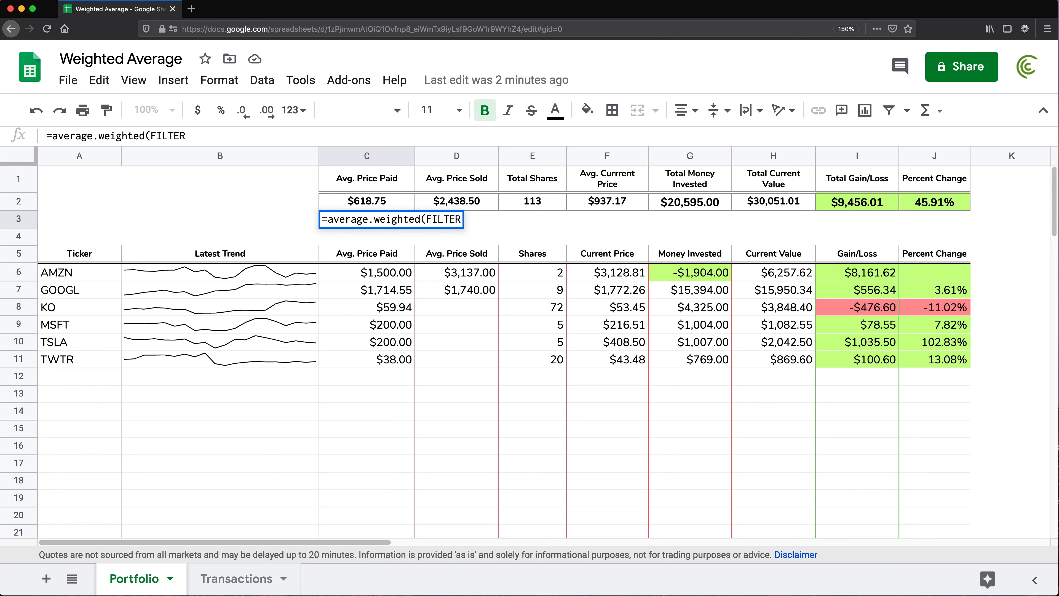
{"action": "left_click", "coordinate": [241, 588]}
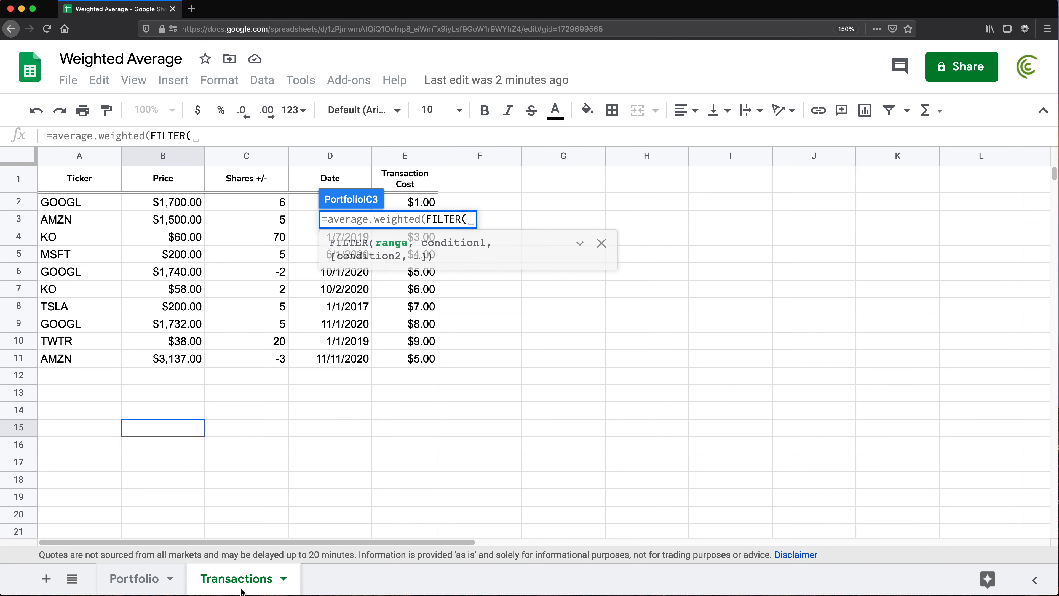
{"action": "left_click", "coordinate": [166, 208]}
{"action": "left_click_drag", "start_coordinate": [169, 224], "coordinate": [180, 361]}
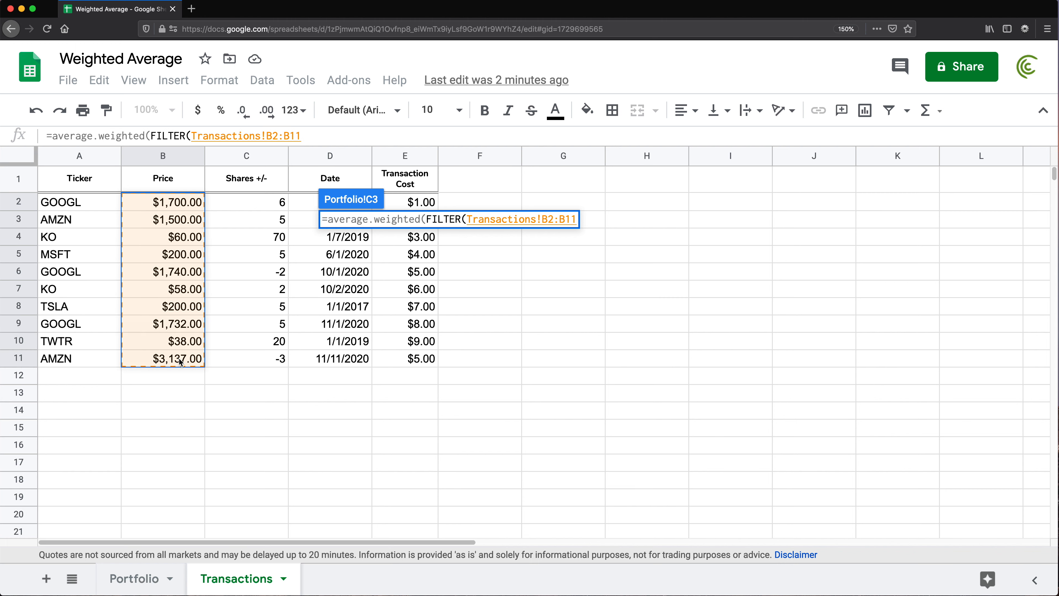
Add the condition Transactions!C2:C11>0 to the price FILTER in the C3 formula and close that FILTER.
{"action": "type", "text": ","}
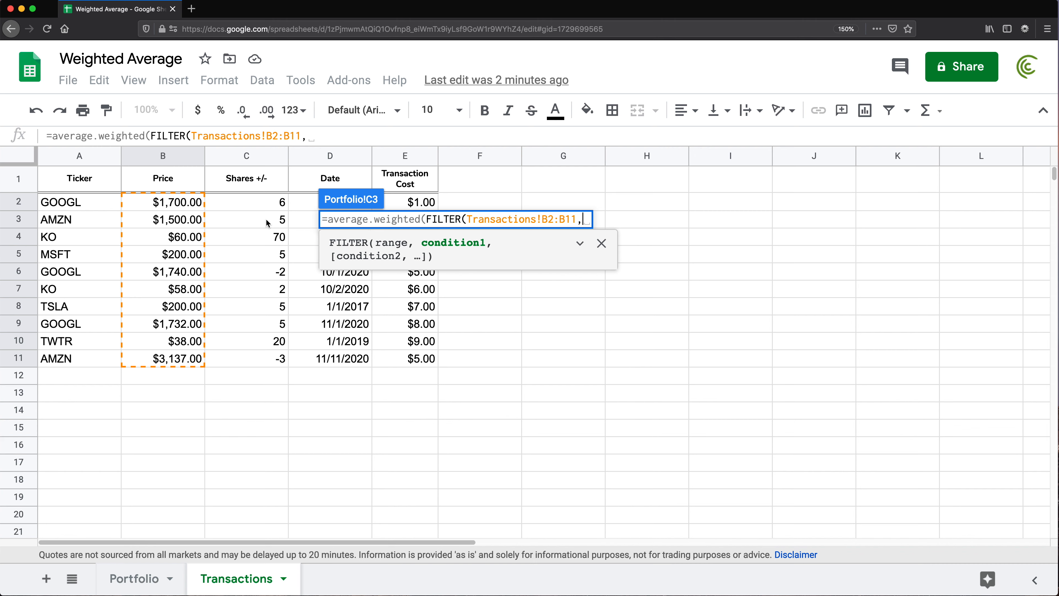
{"action": "left_click_drag", "start_coordinate": [260, 202], "coordinate": [263, 359]}
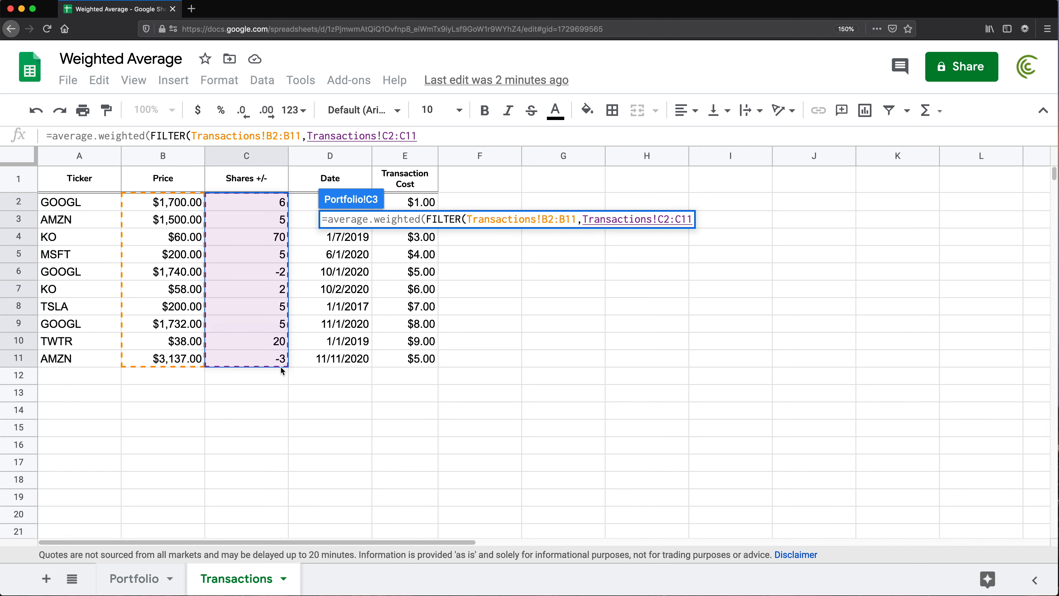
{"action": "type", "text": ">0"}
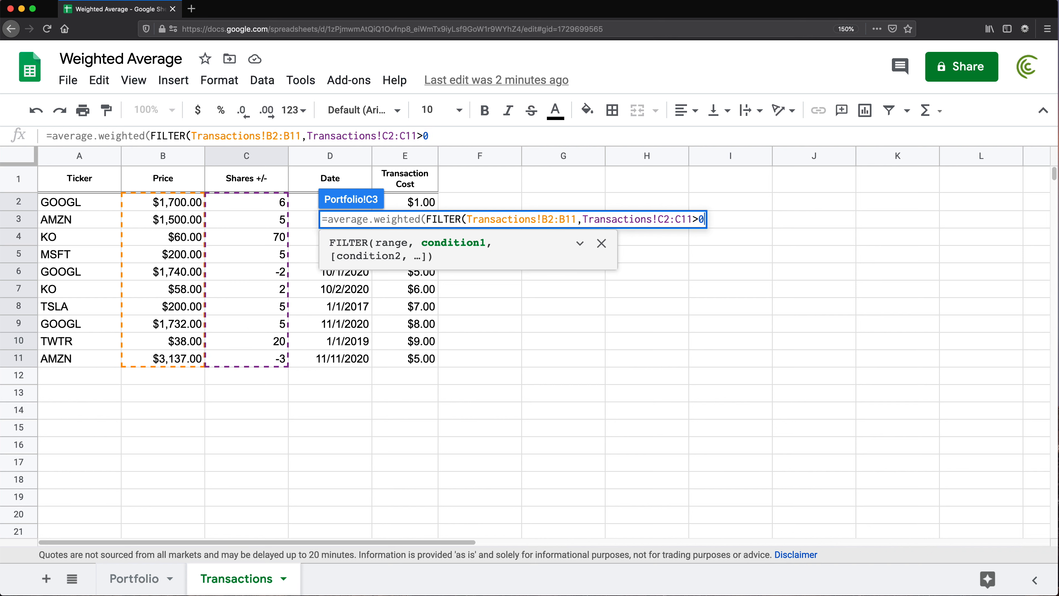
{"action": "type", "text": ")"}
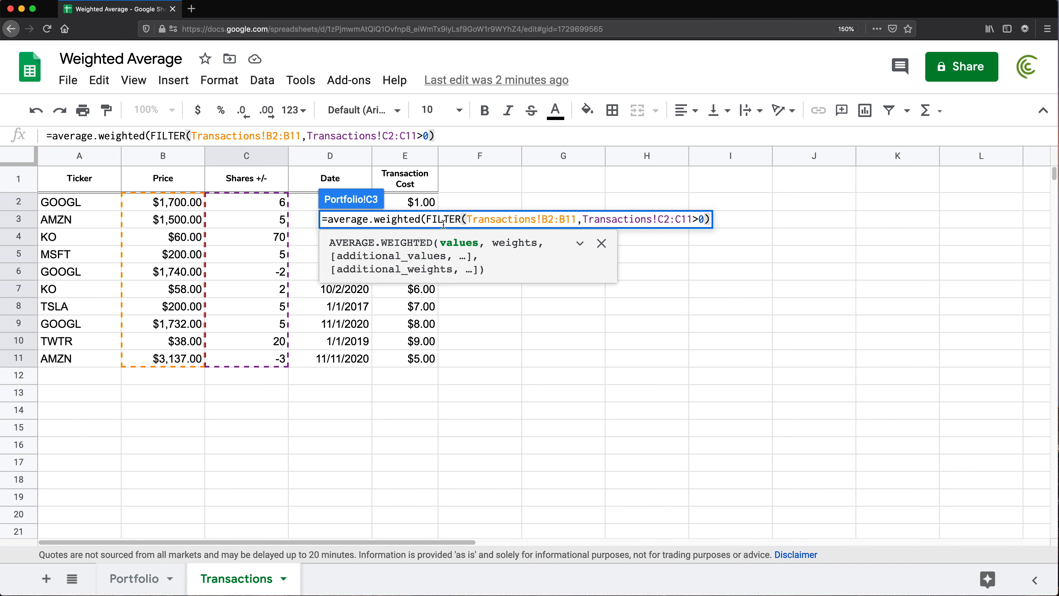
Copy the whole FILTER expression within the C3 formula and insert it again as the weights argument.
{"action": "left_click_drag", "start_coordinate": [426, 217], "coordinate": [707, 224]}
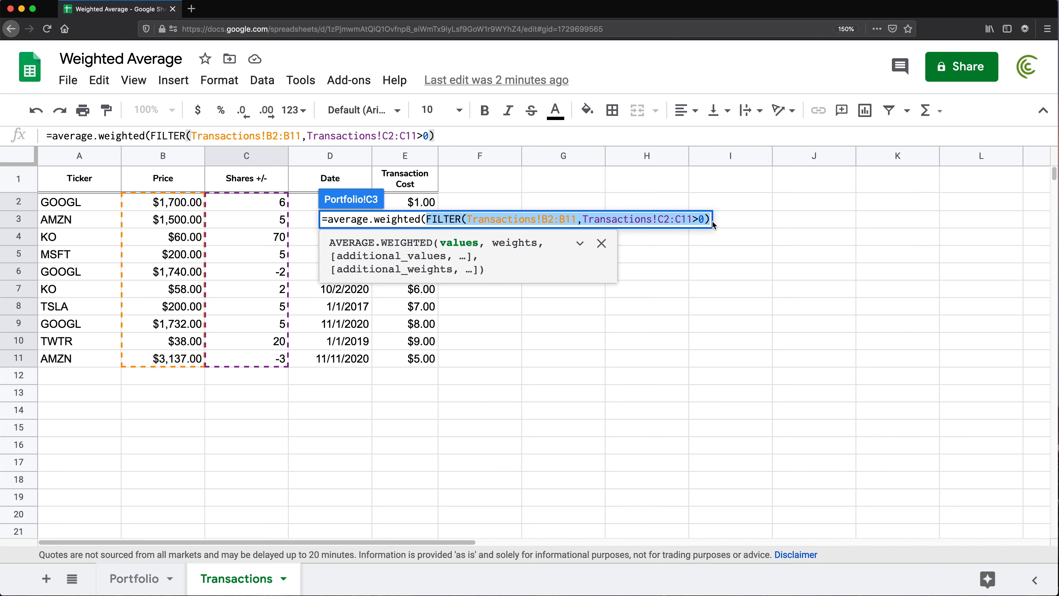
{"action": "key", "text": "ctrl+c"}
{"action": "key", "text": "Right"}
{"action": "type", "text": ","}
{"action": "key", "text": "ctrl+v"}
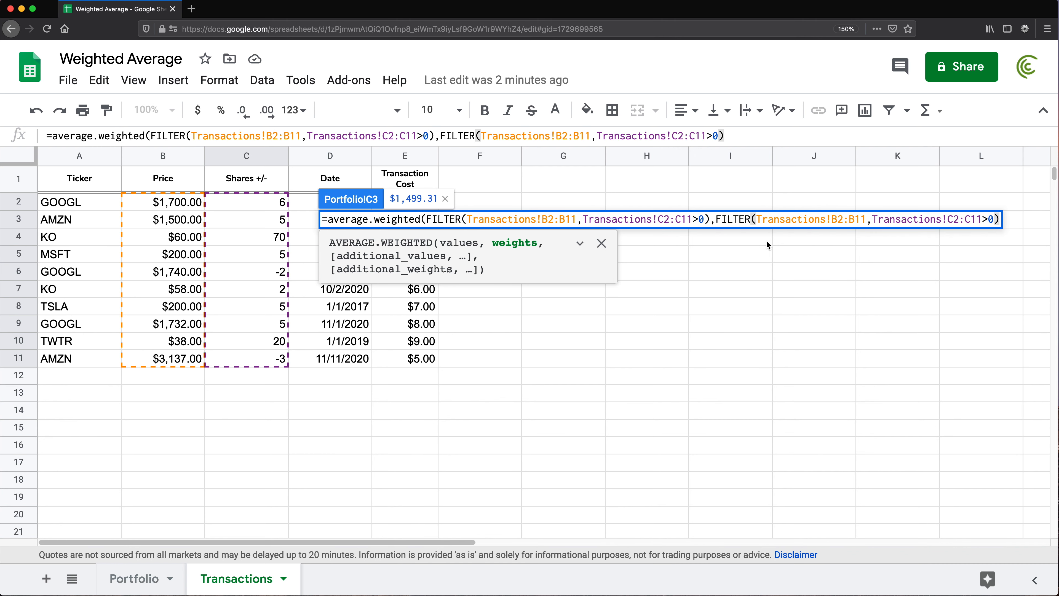
Replace the second FILTER's range with the shares in Transactions!C2:C11, then close and enter the C3 formula.
{"action": "left_click_drag", "start_coordinate": [866, 218], "coordinate": [757, 220]}
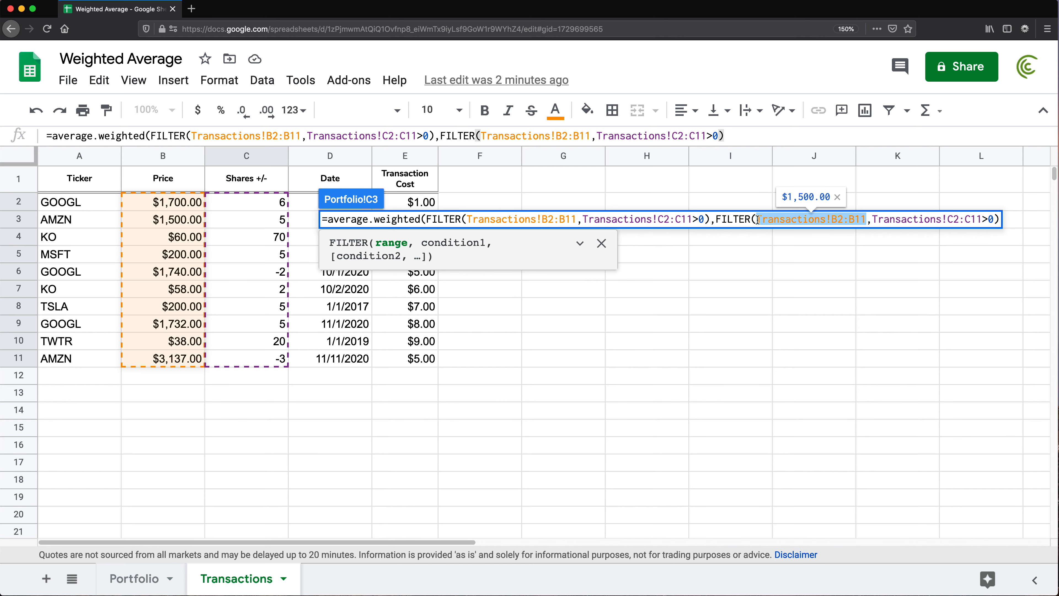
{"action": "key", "text": "BackSpace"}
{"action": "left_click_drag", "start_coordinate": [261, 204], "coordinate": [271, 361]}
{"action": "left_click", "coordinate": [1000, 221]}
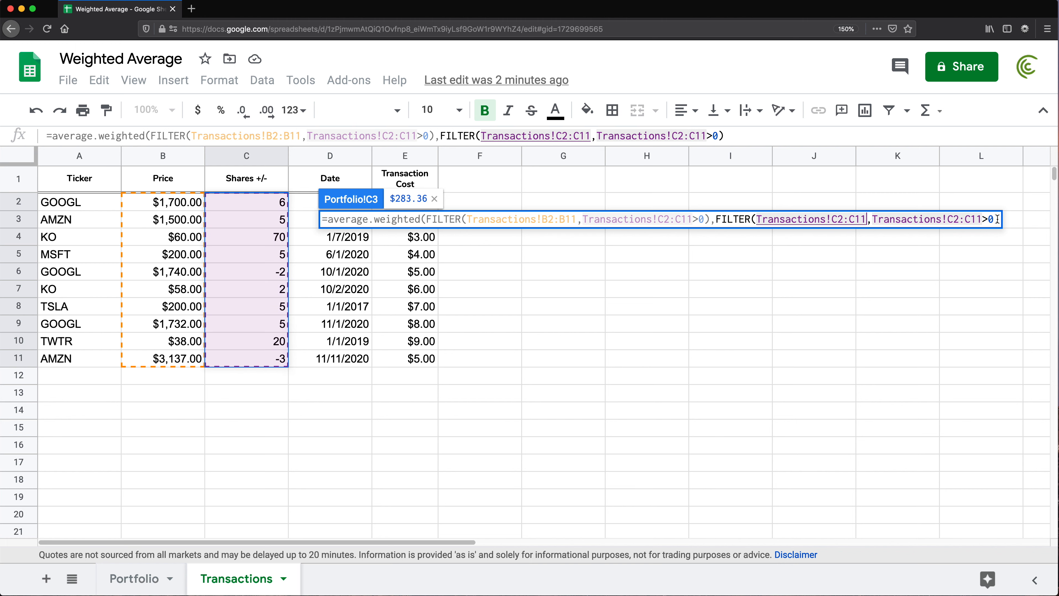
{"action": "type", "text": "))"}
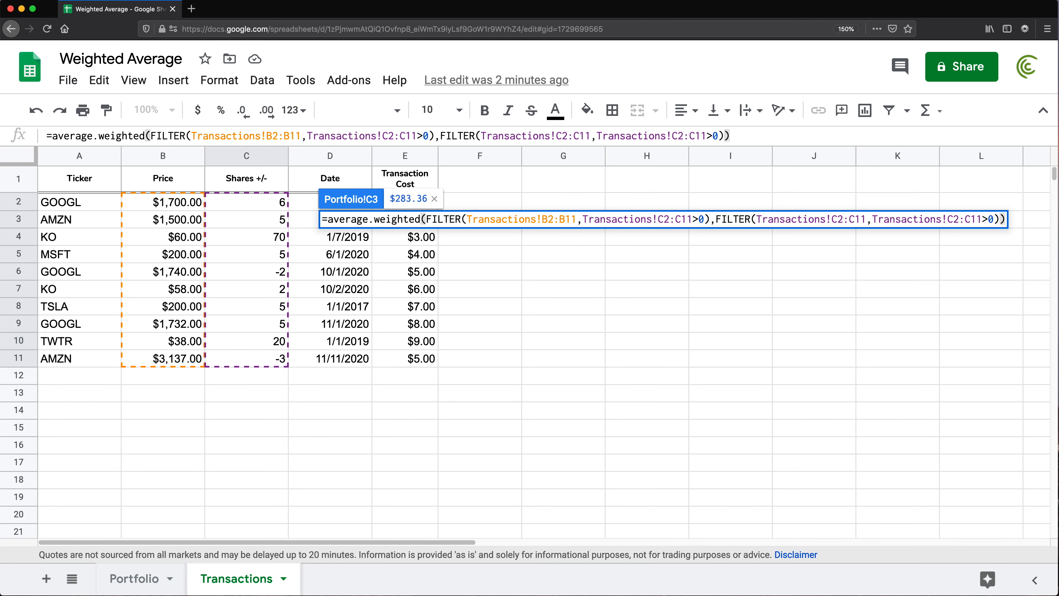
{"action": "key", "text": "Return"}
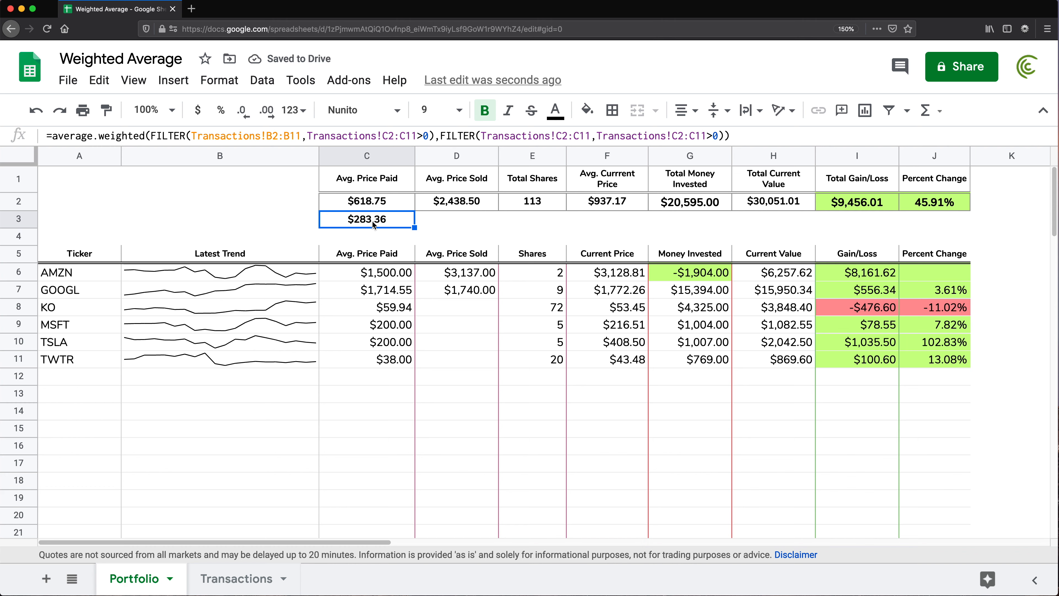
Move the weighted average formula from C3 into C2, replacing the AVERAGE formula there and leaving C3 empty.
{"action": "double_click", "coordinate": [388, 218]}
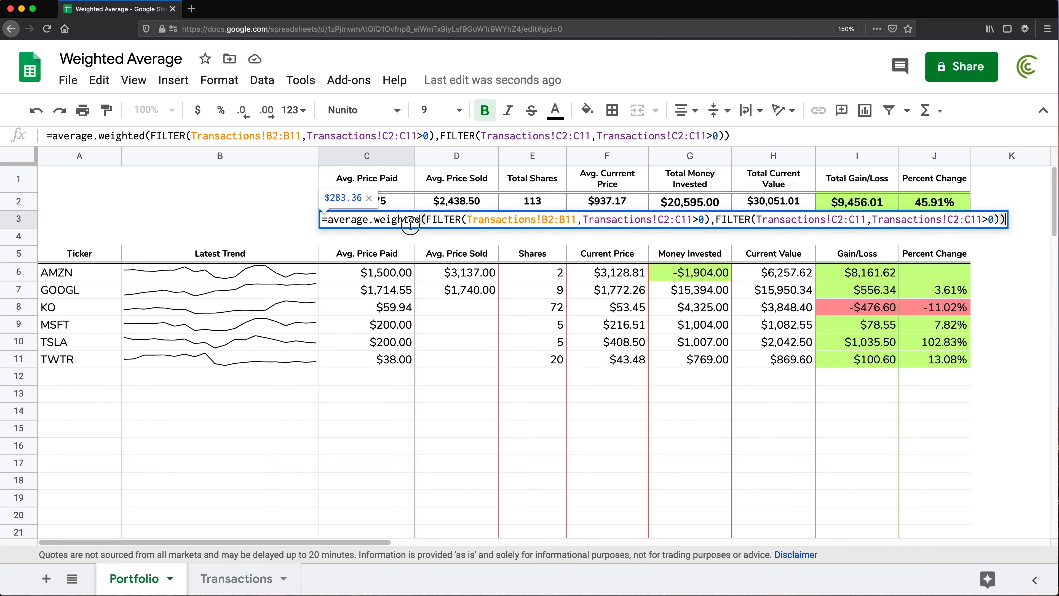
{"action": "key", "text": "ctrl+a"}
{"action": "key", "text": "BackSpace"}
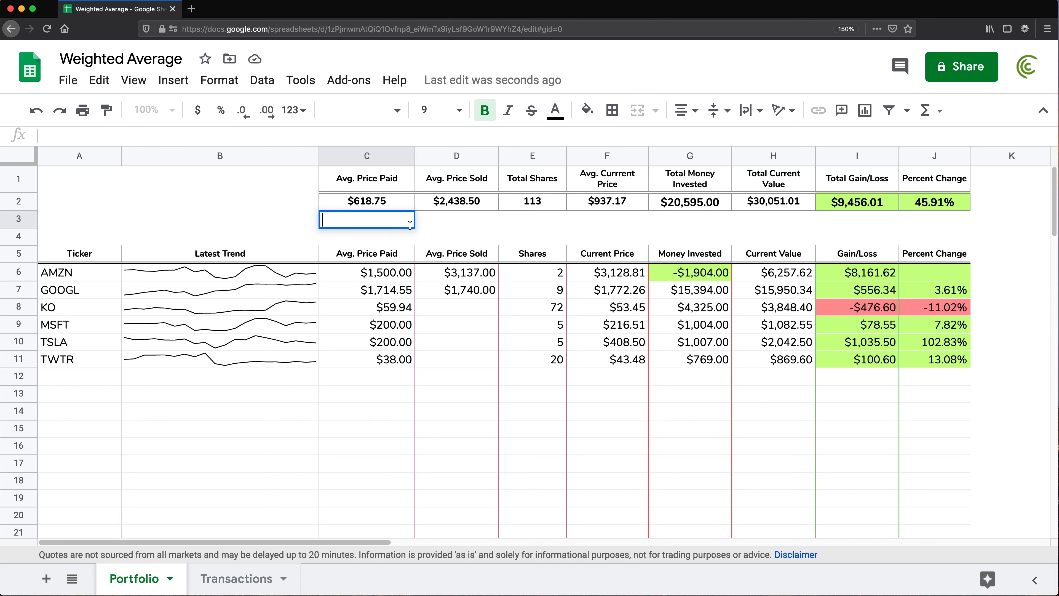
{"action": "key", "text": "Return"}
{"action": "double_click", "coordinate": [363, 199]}
{"action": "key", "text": "ctrl+a"}
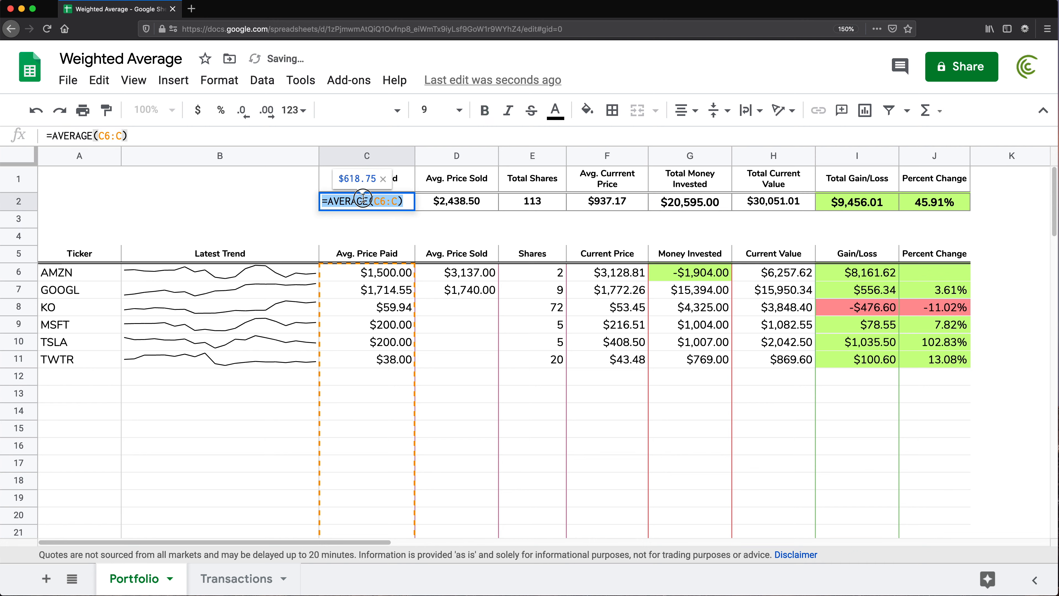
{"action": "key", "text": "ctrl+v"}
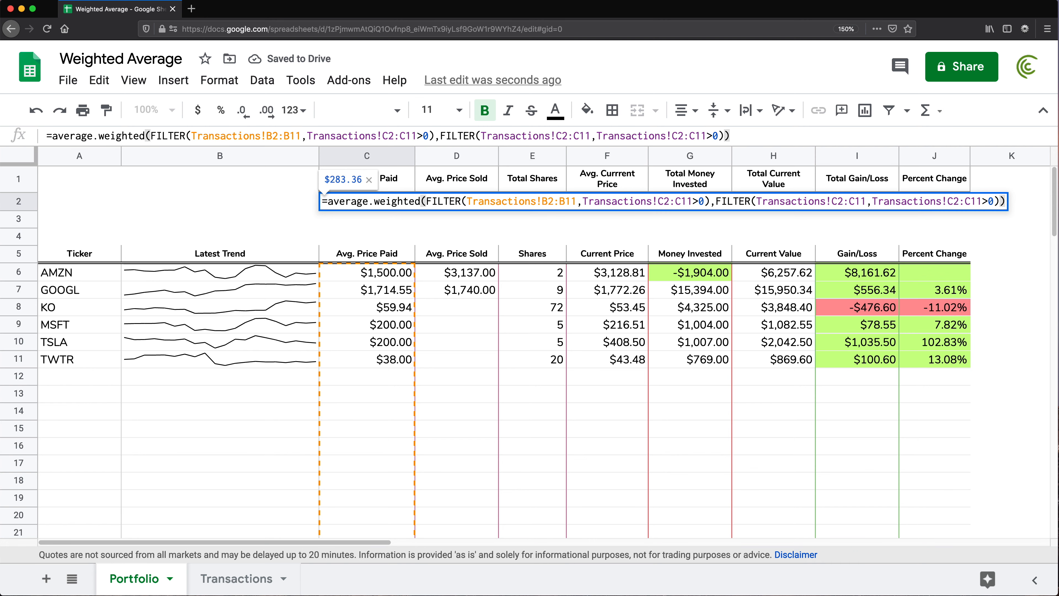
{"action": "key", "text": "Return"}
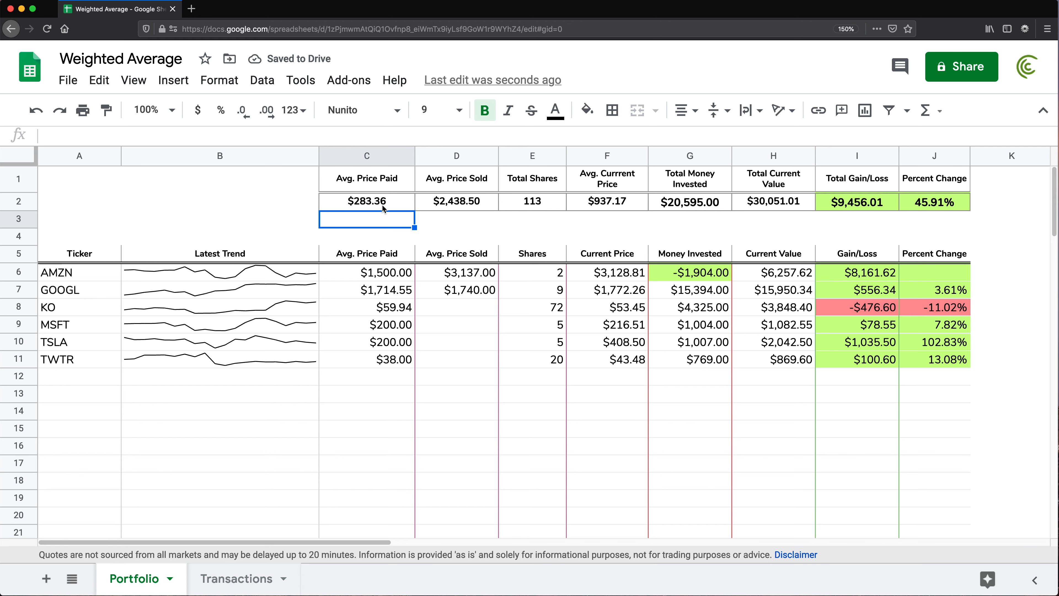
Copy the weighted average formula text from C2 into D2 under Avg. Price Sold, replacing its AVERAGE formula.
{"action": "double_click", "coordinate": [380, 204]}
{"action": "key", "text": "super+a"}
{"action": "key", "text": "super+c"}
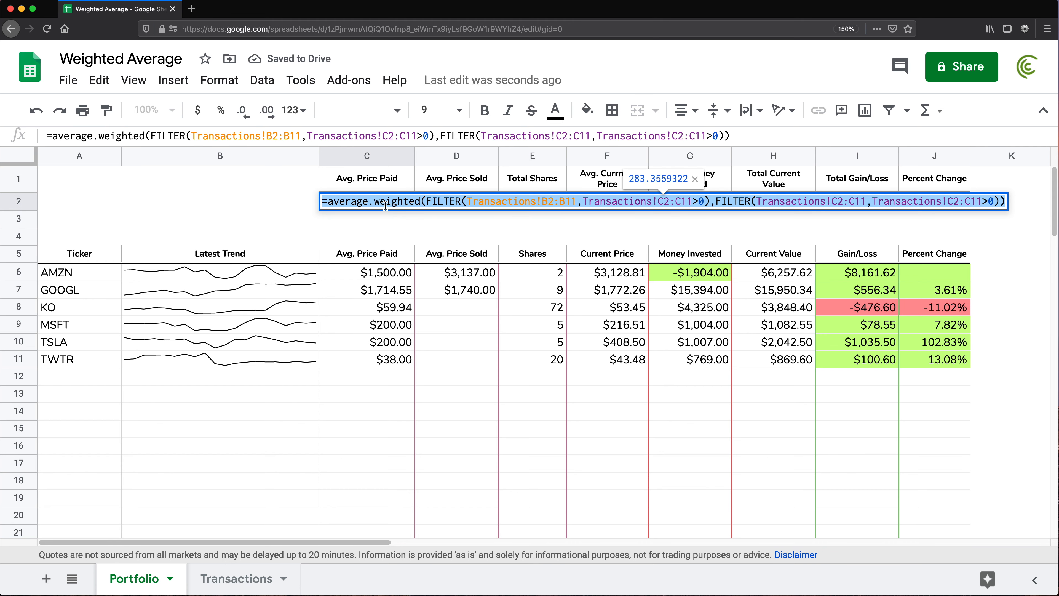
{"action": "key", "text": "Return"}
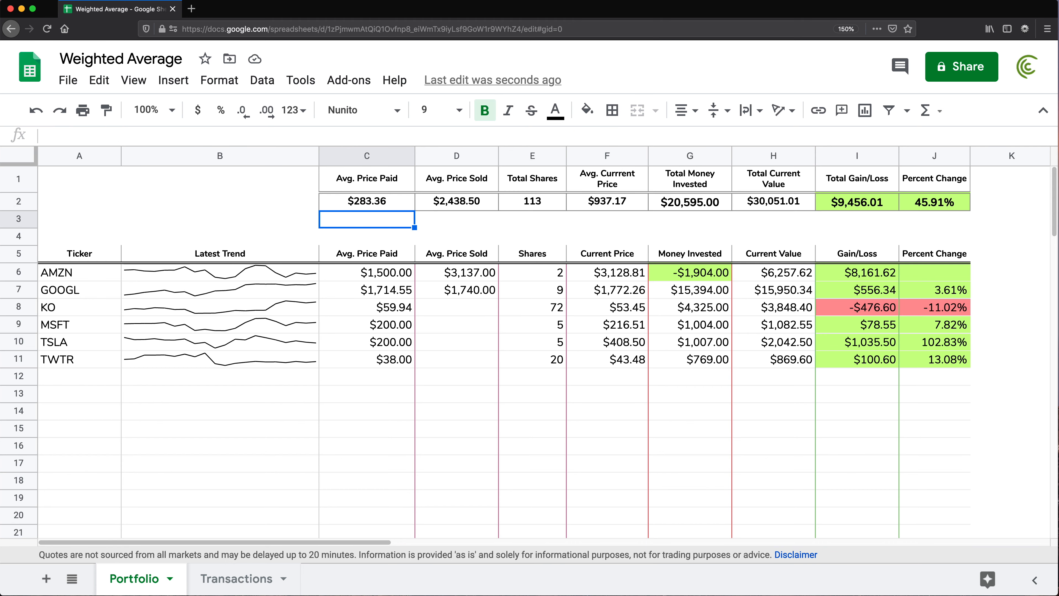
{"action": "left_click", "coordinate": [446, 204]}
{"action": "double_click", "coordinate": [447, 204]}
{"action": "key", "text": "super+a"}
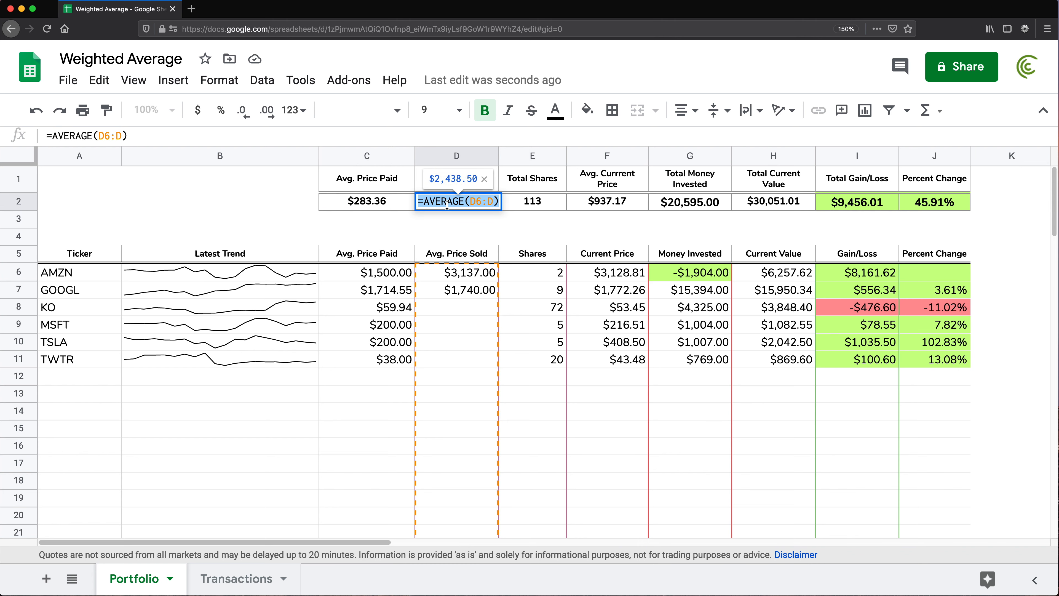
{"action": "key", "text": "super+v"}
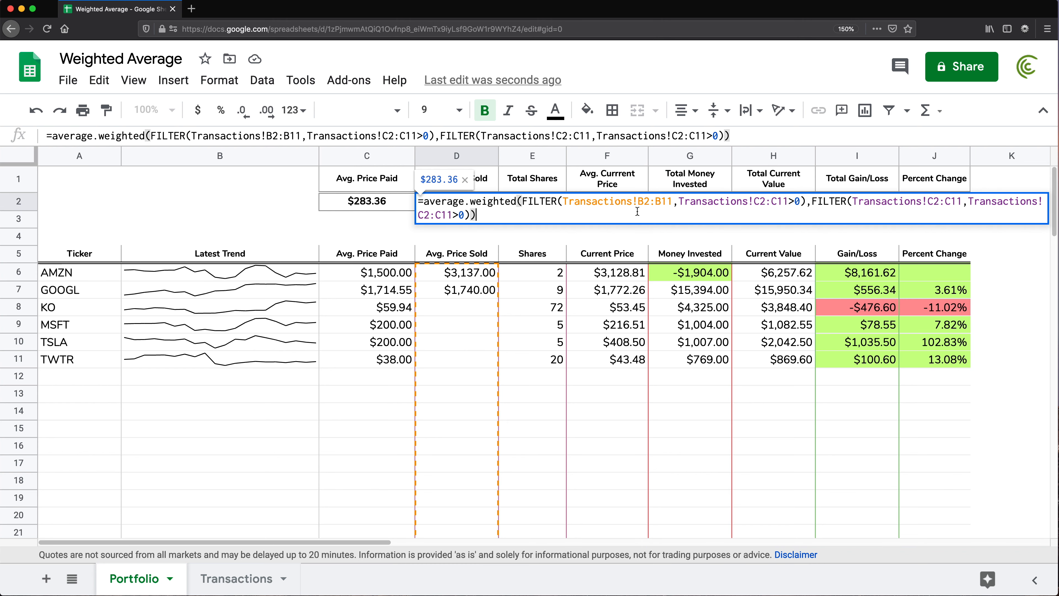
Change both FILTER conditions in the D2 formula to Transactions!C2:C11<0, enter it and check the cell.
{"action": "left_click", "coordinate": [795, 203]}
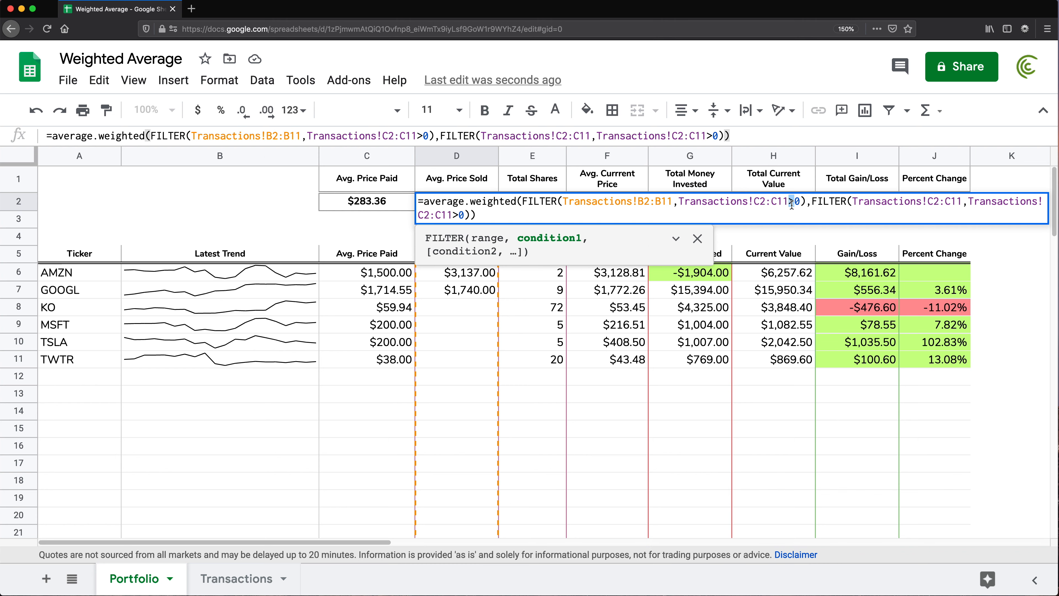
{"action": "key", "text": "BackSpace"}
{"action": "type", "text": "<"}
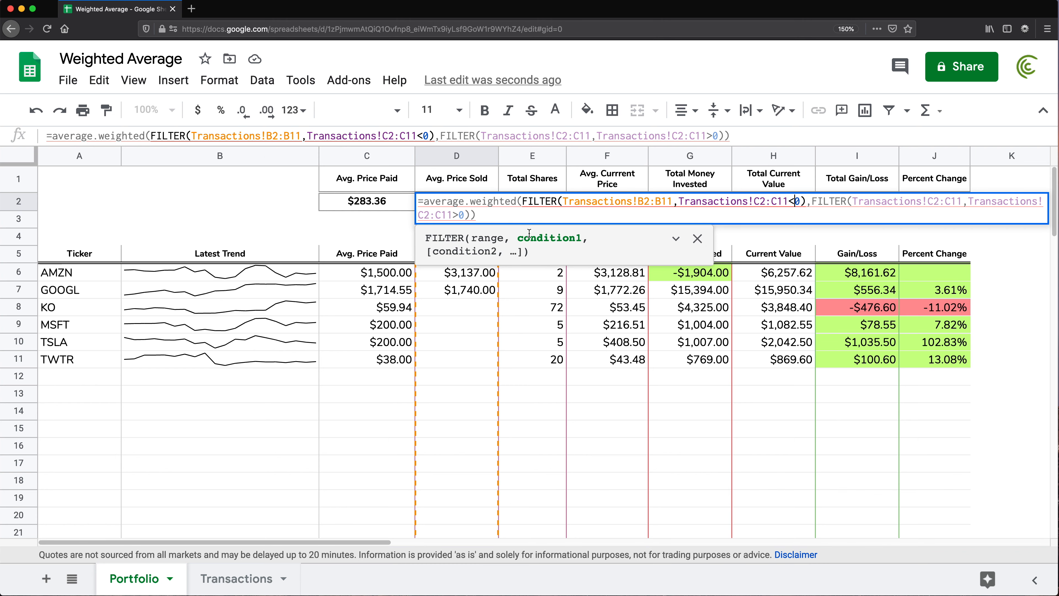
{"action": "left_click", "coordinate": [455, 215]}
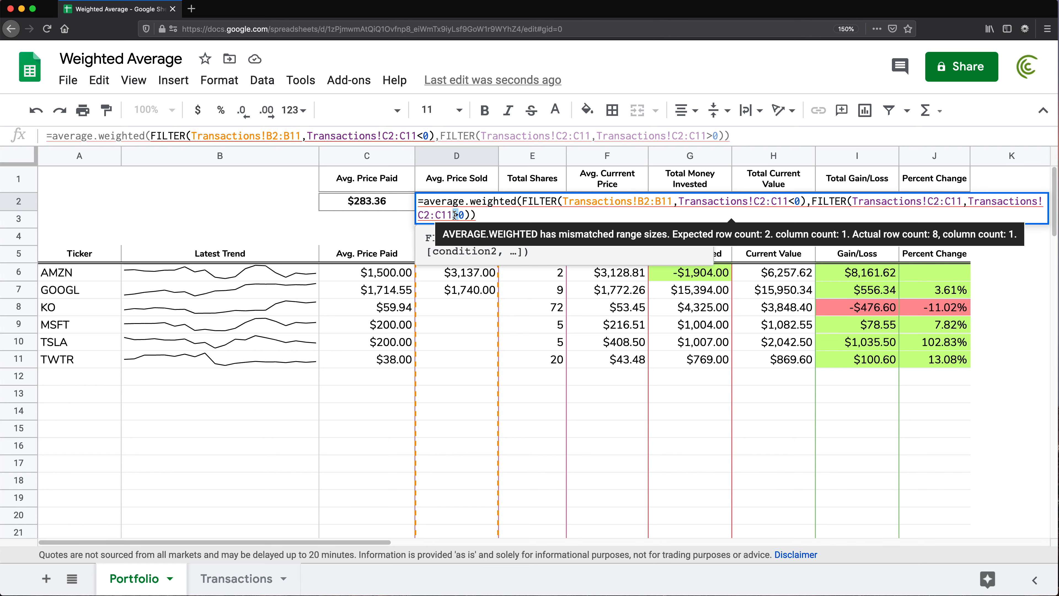
{"action": "key", "text": "BackSpace"}
{"action": "type", "text": "<"}
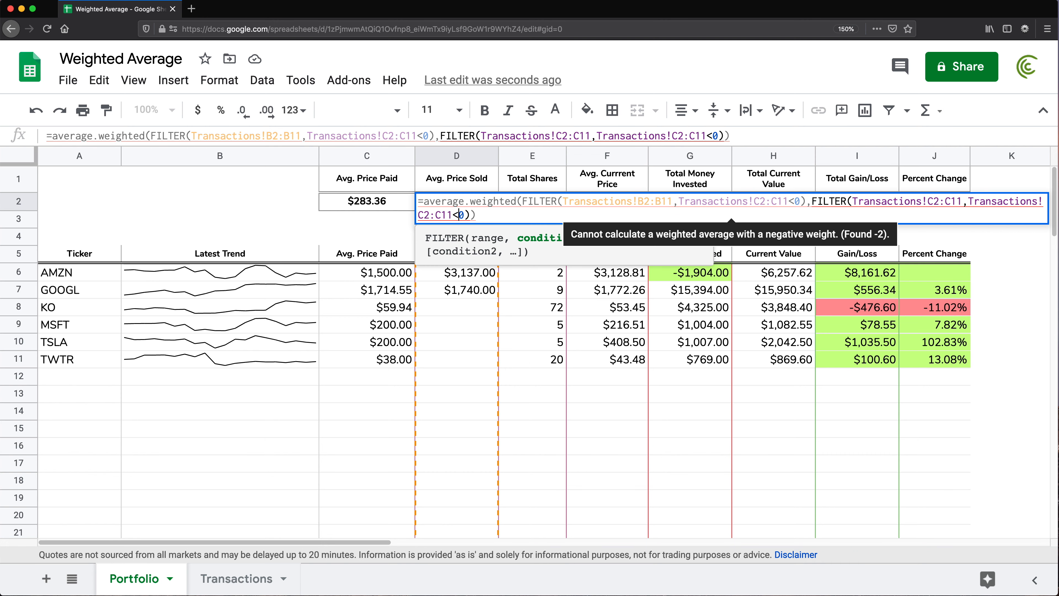
{"action": "key", "text": "Return"}
{"action": "left_click", "coordinate": [449, 203]}
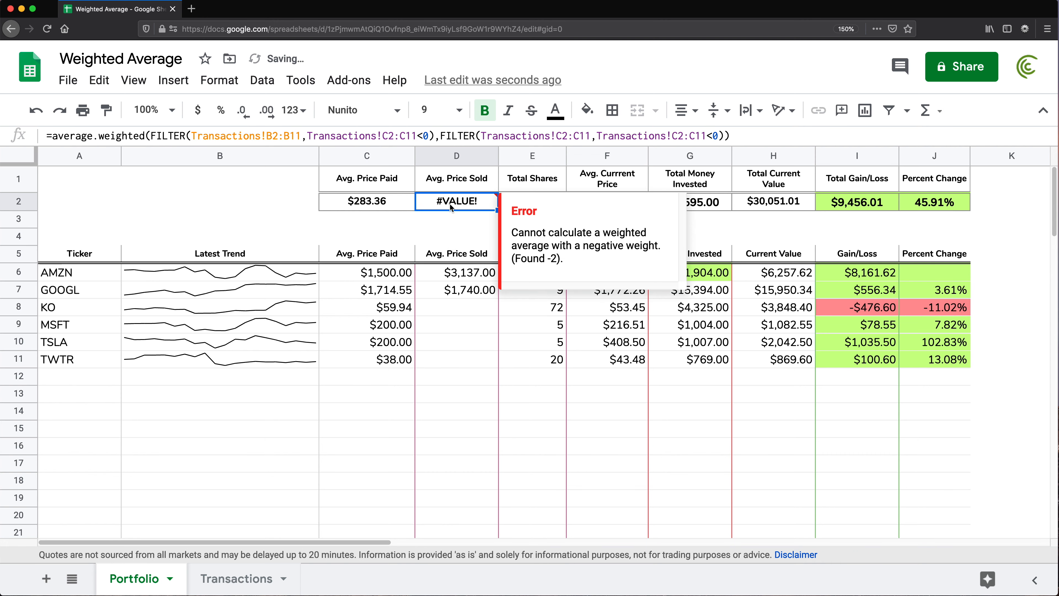
Negate the second FILTER in the D2 weighted average formula by adding a minus sign before it, then enter and check the cell.
{"action": "double_click", "coordinate": [451, 204]}
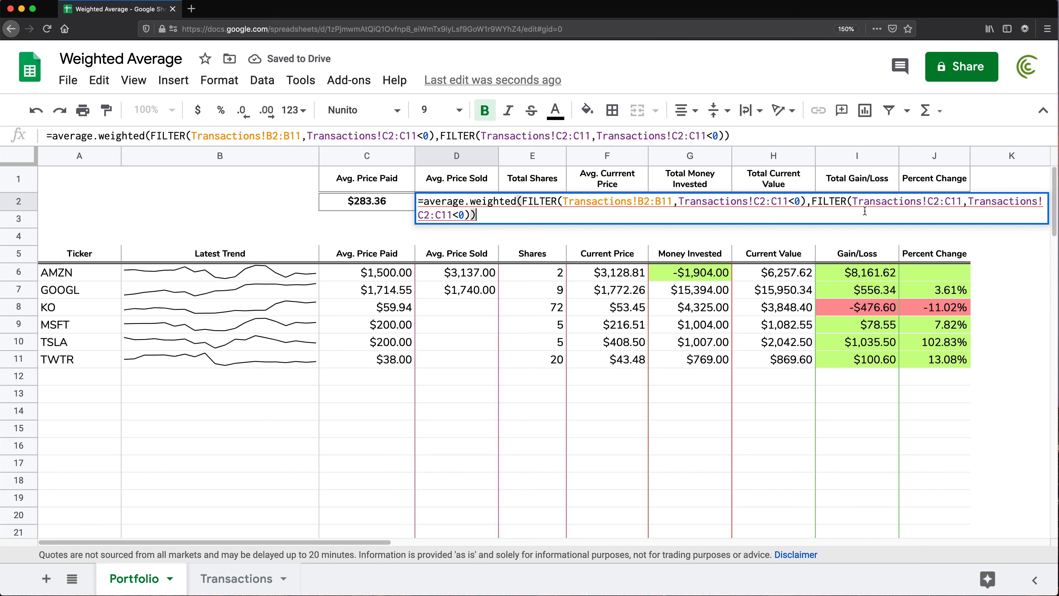
{"action": "left_click_drag", "start_coordinate": [817, 201], "coordinate": [469, 217]}
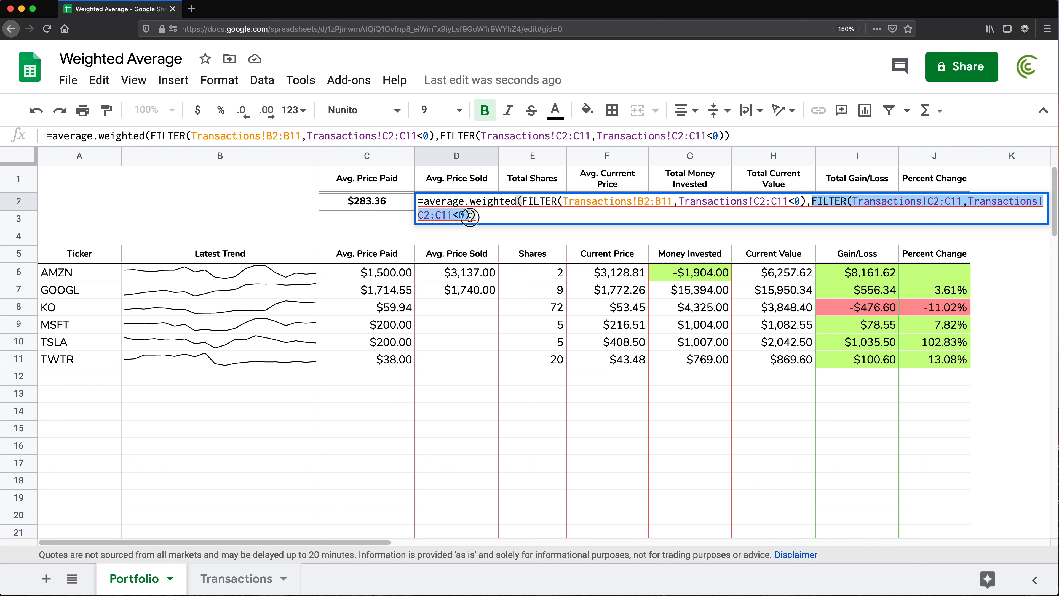
{"action": "left_click", "coordinate": [815, 199]}
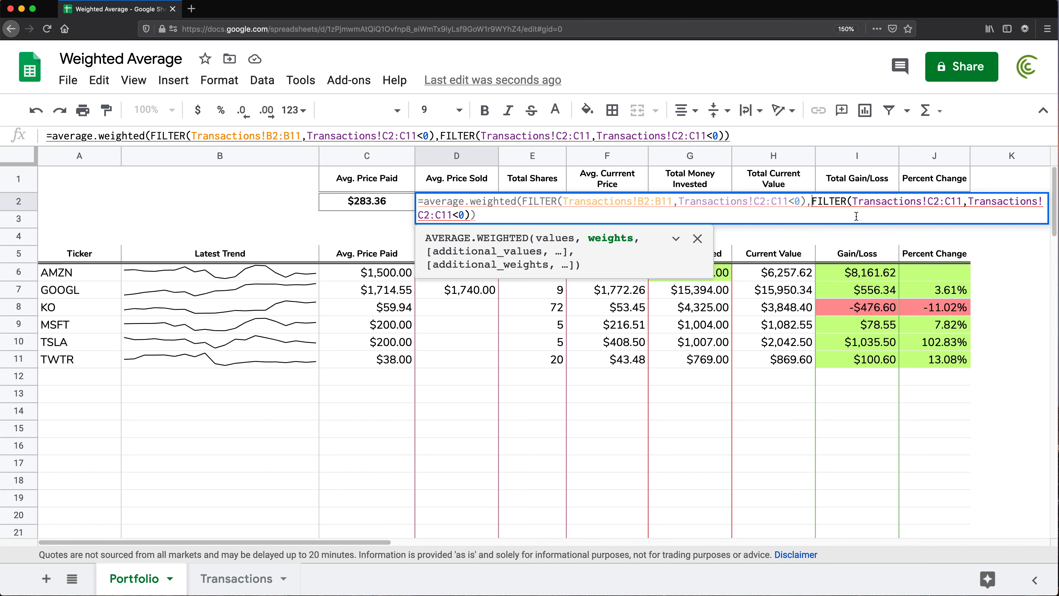
{"action": "type", "text": "-"}
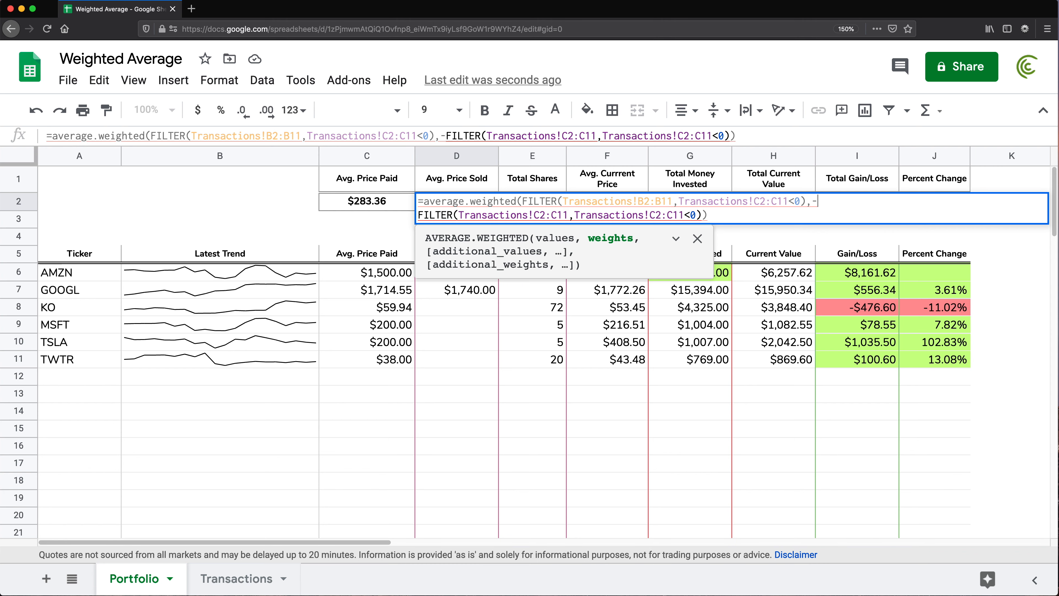
{"action": "key", "text": "Return"}
{"action": "mouse_move", "coordinate": [449, 203]}
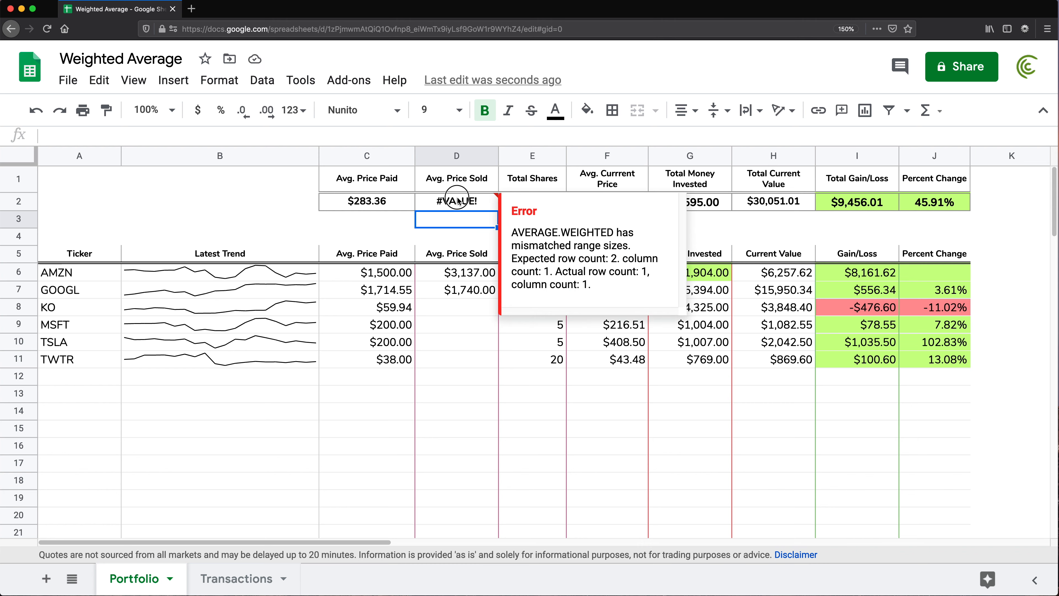
Wrap the D2 weighted average formula in ArrayFormula, enter it and check the cell.
{"action": "double_click", "coordinate": [457, 199]}
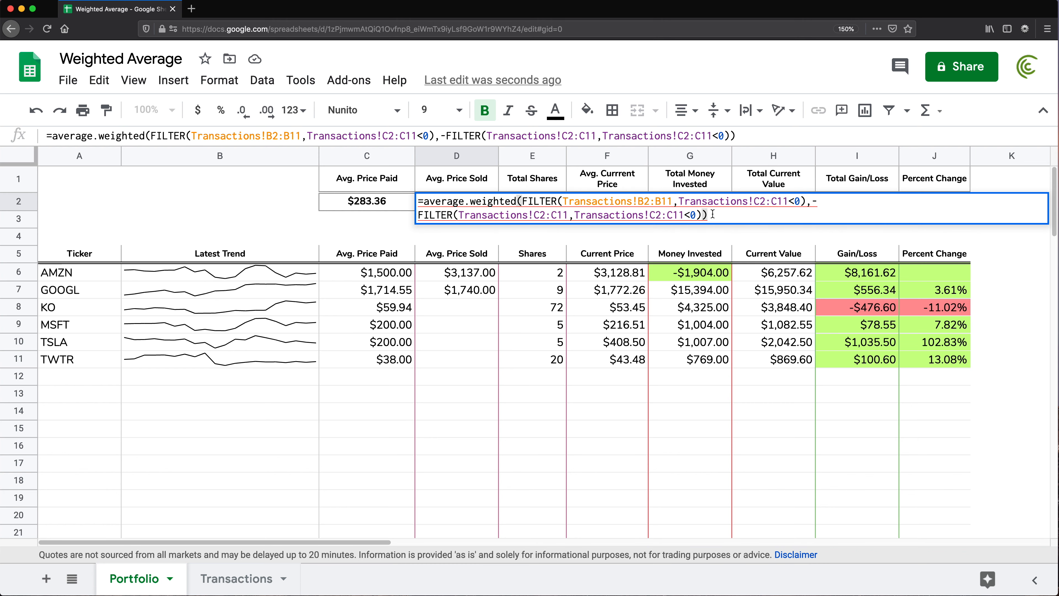
{"action": "mouse_move", "coordinate": [720, 227]}
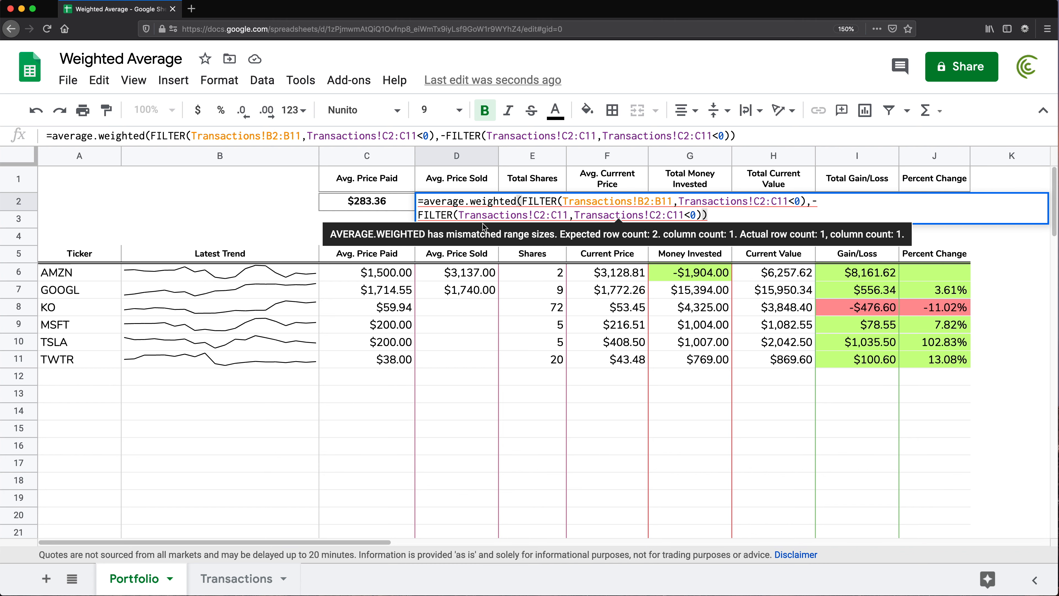
{"action": "left_click_drag", "start_coordinate": [430, 216], "coordinate": [690, 201]}
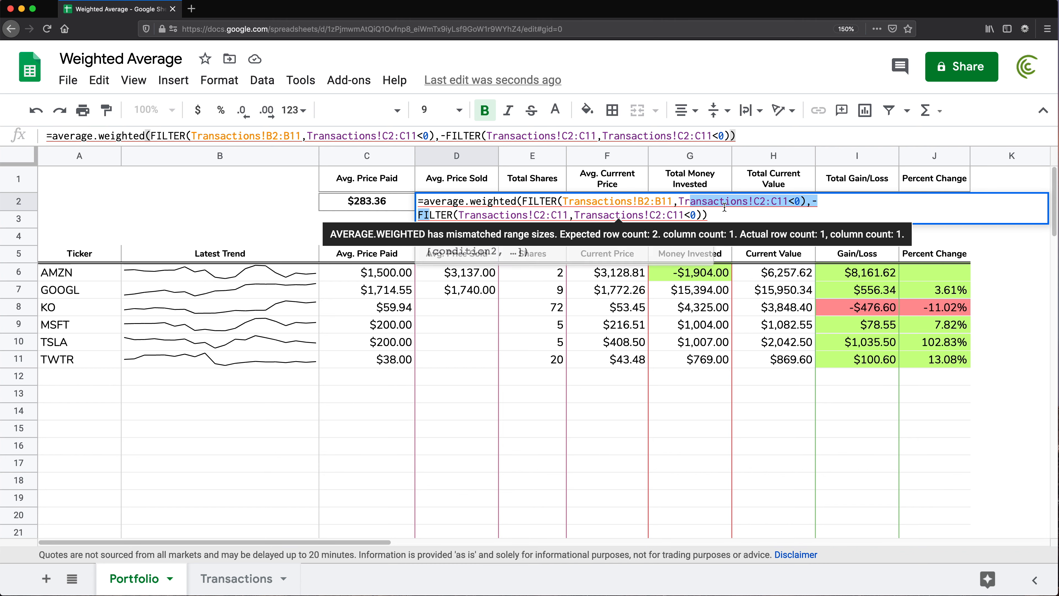
{"action": "left_click", "coordinate": [712, 215]}
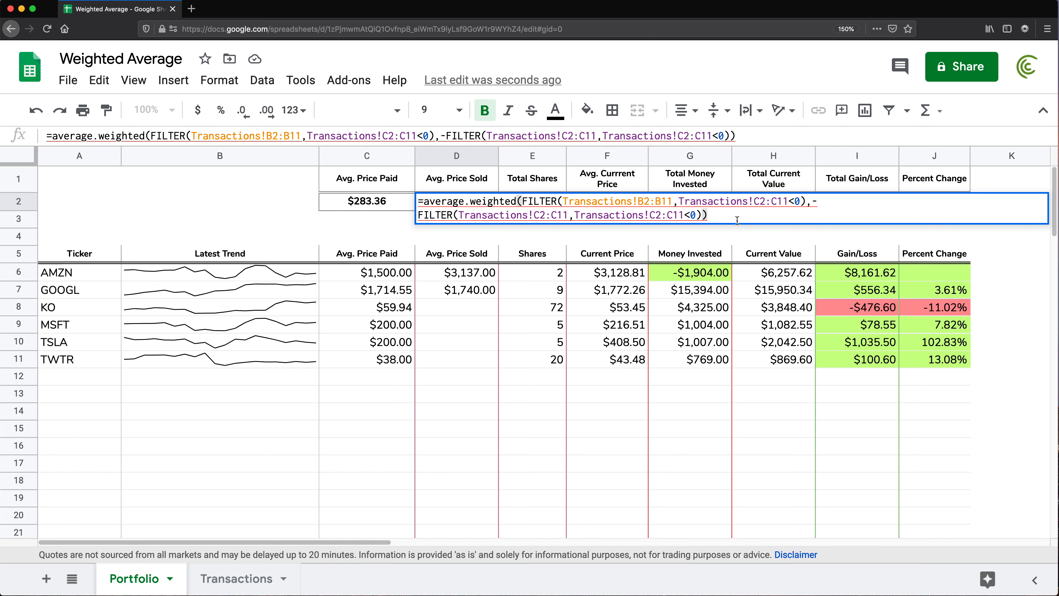
{"action": "key", "text": "ctrl+shift+Return"}
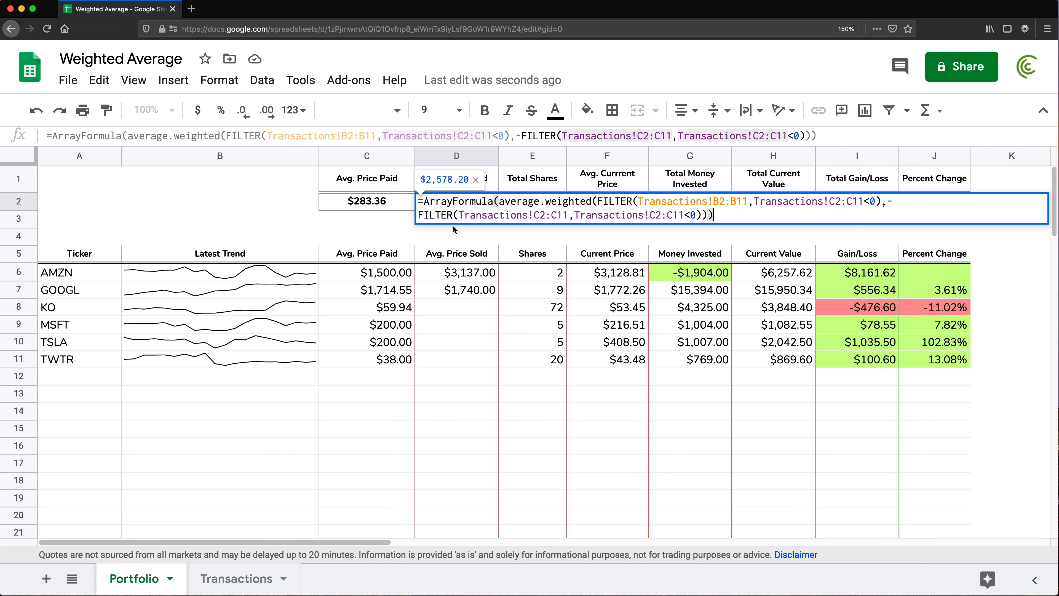
{"action": "left_click_drag", "start_coordinate": [425, 201], "coordinate": [492, 206]}
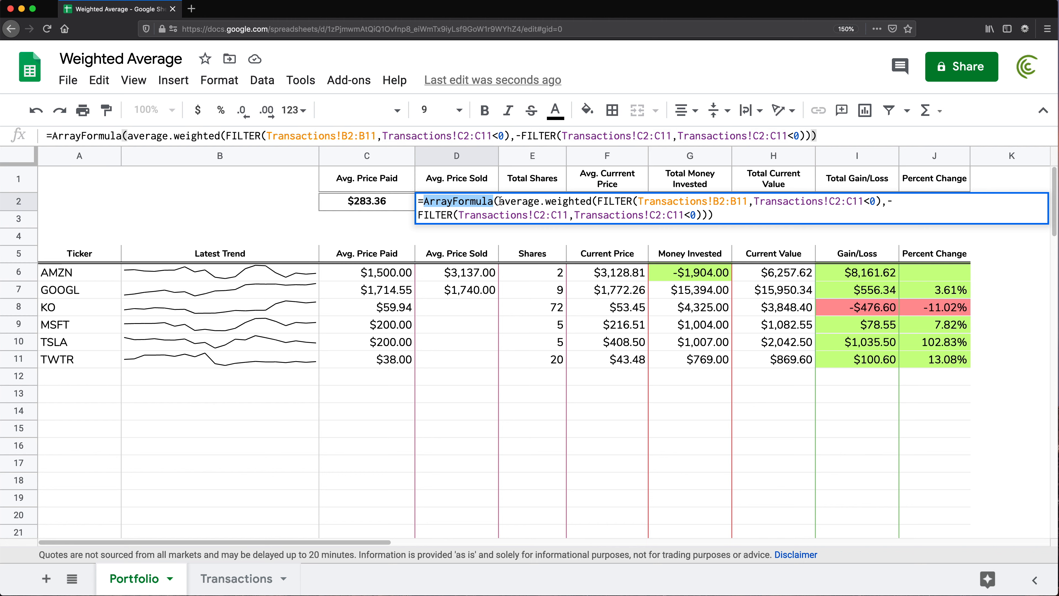
{"action": "double_click", "coordinate": [492, 201]}
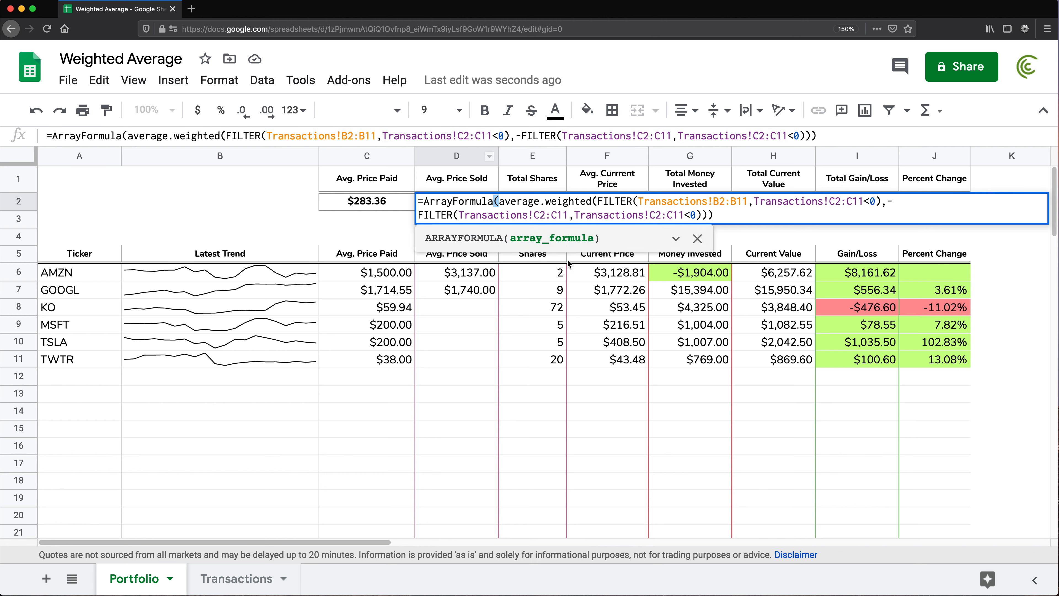
{"action": "left_click", "coordinate": [737, 207]}
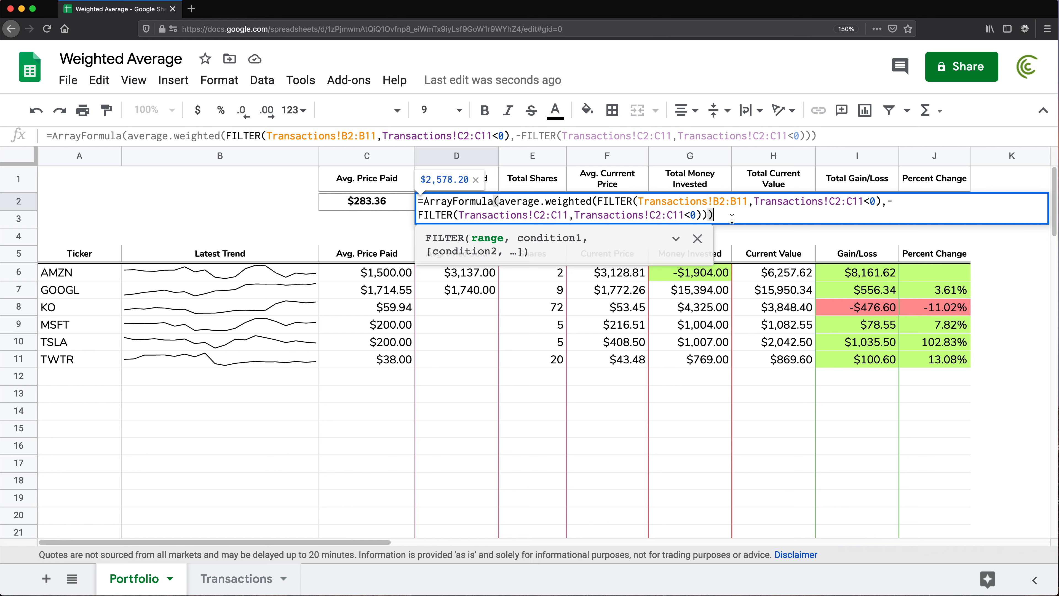
{"action": "key", "text": "Return"}
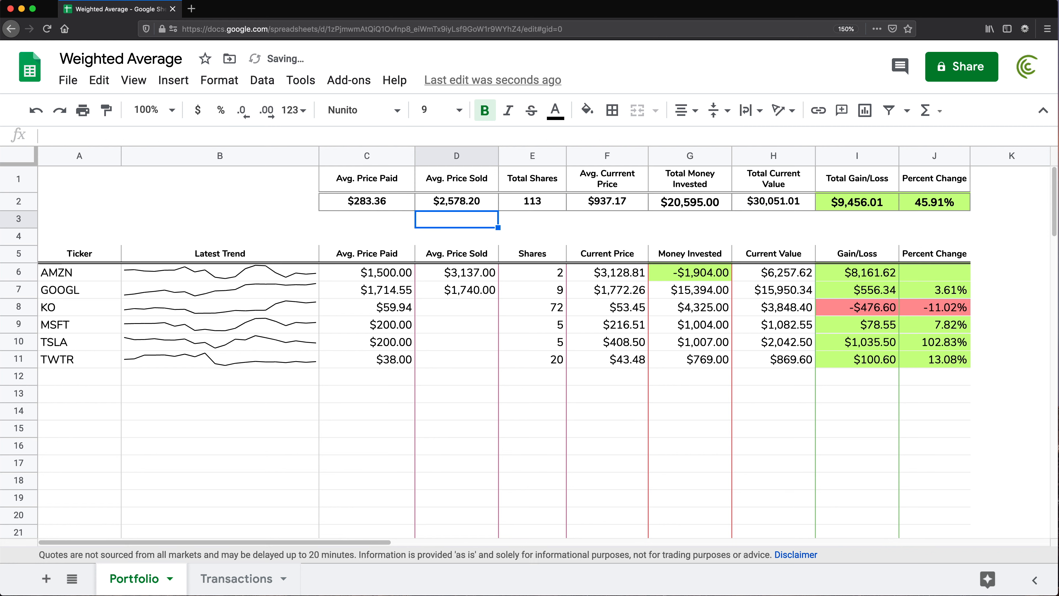
{"action": "left_click", "coordinate": [462, 202]}
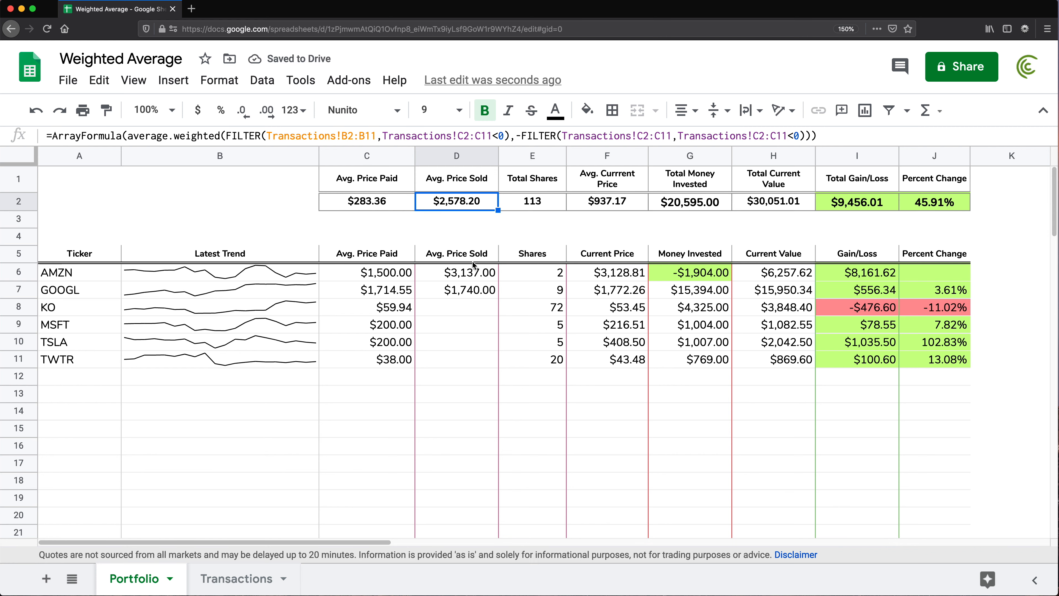
Wrap the AMZN Avg. Price Sold formula in D6 in ArrayFormula and enter it, select D6:D11, then return to D2.
{"action": "double_click", "coordinate": [467, 271]}
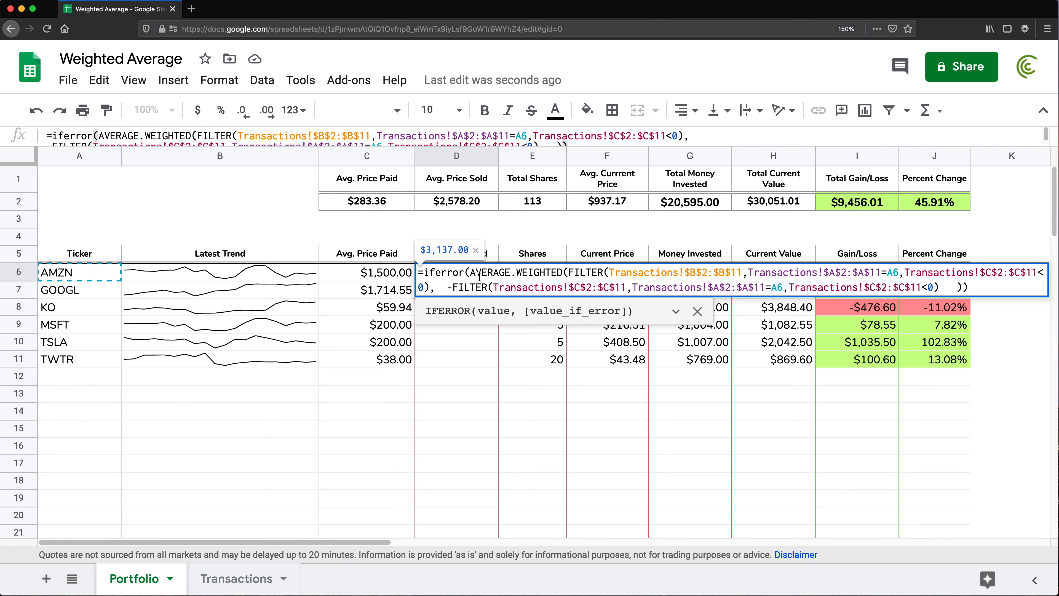
{"action": "key", "text": "super+shift+Return"}
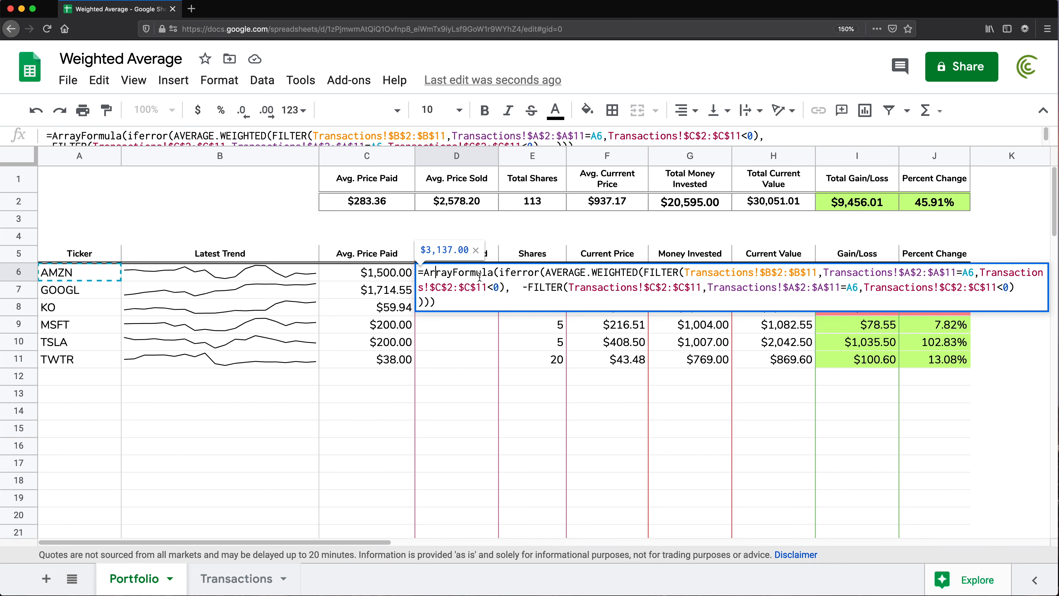
{"action": "key", "text": "Return"}
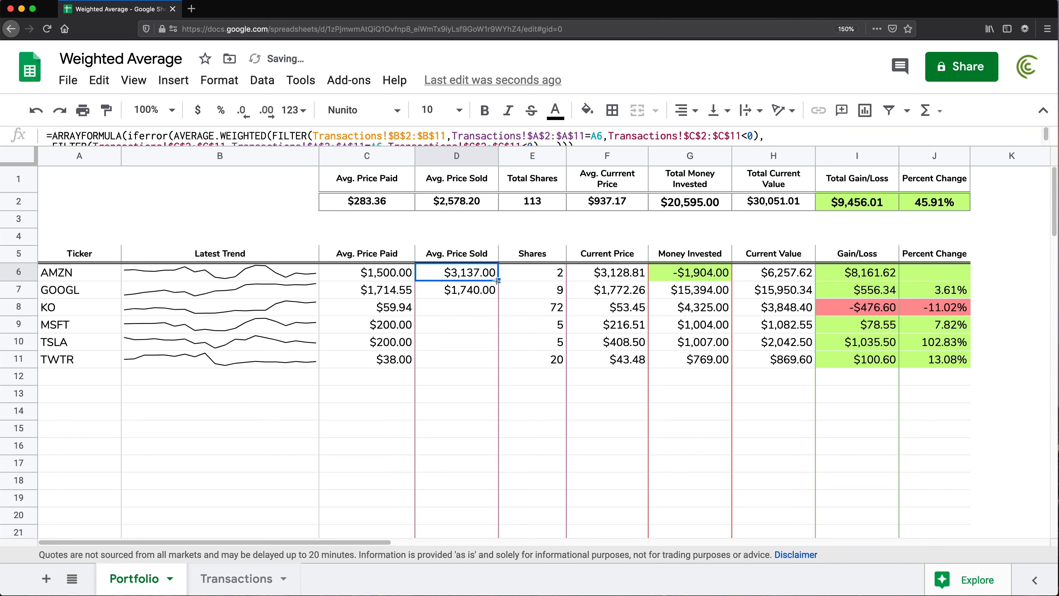
{"action": "left_click", "coordinate": [475, 362], "text": "shift"}
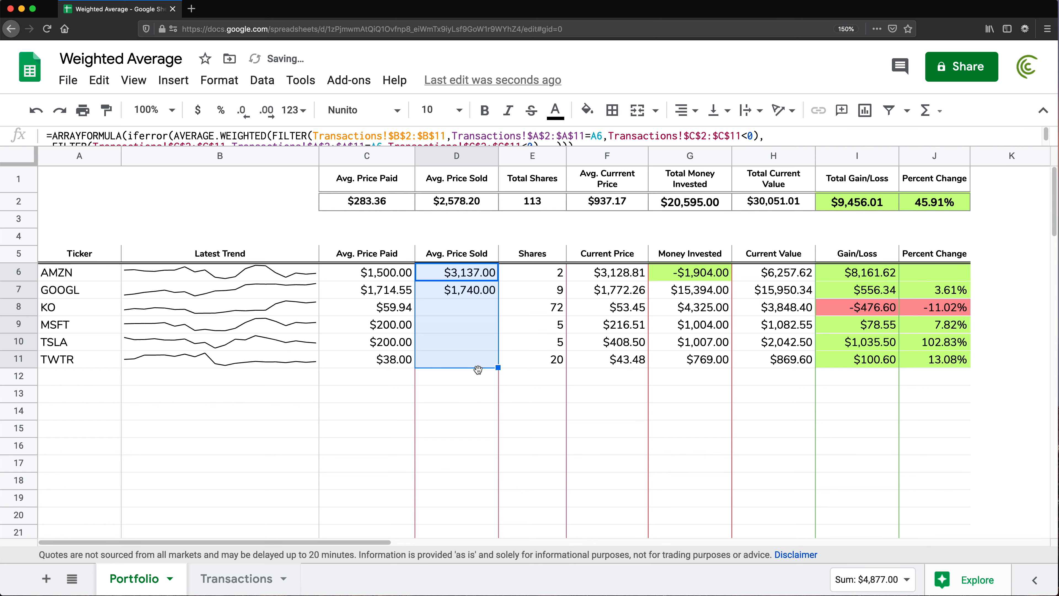
{"action": "left_click", "coordinate": [472, 203]}
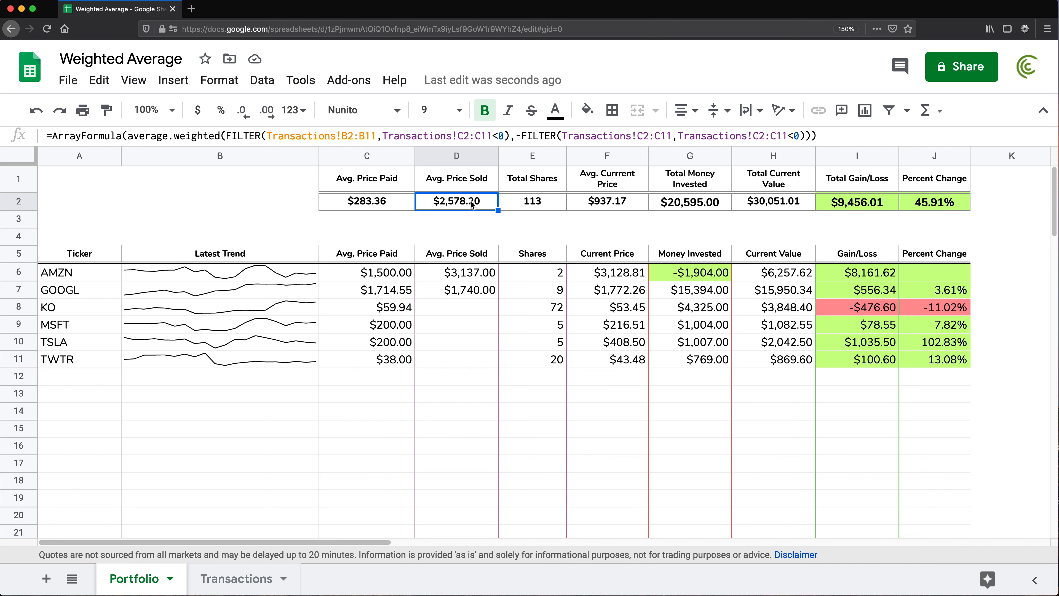